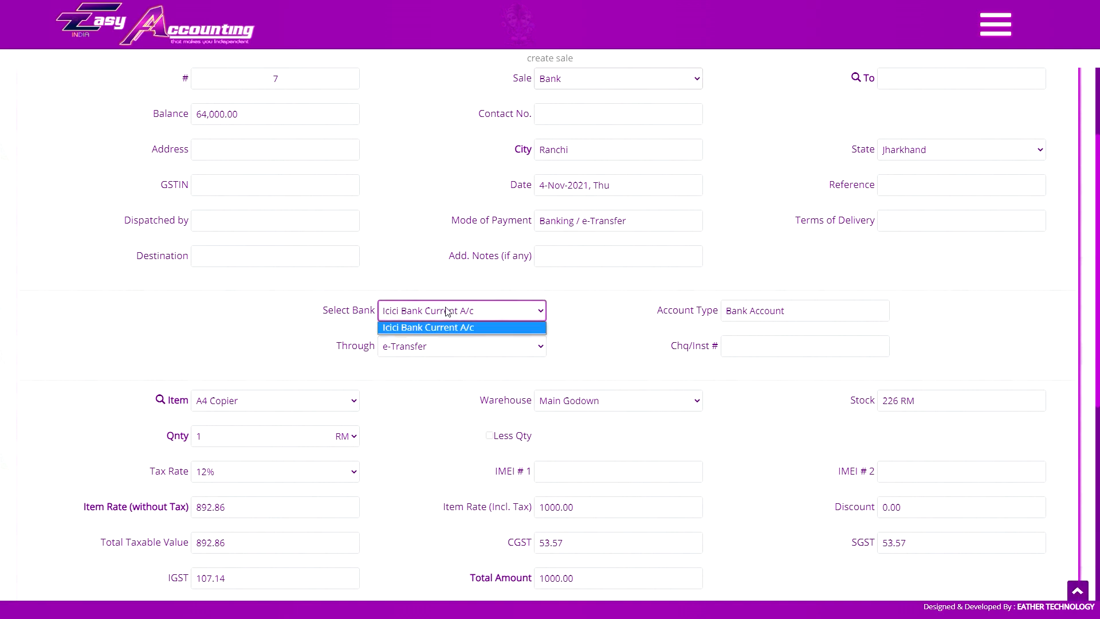
# Keep Icici Bank Current A/c as the bank for invoice 7's Bank sale.
pyautogui.click(421, 309)
pyautogui.scroll(3, 596, 232)
pyautogui.click(596, 250)
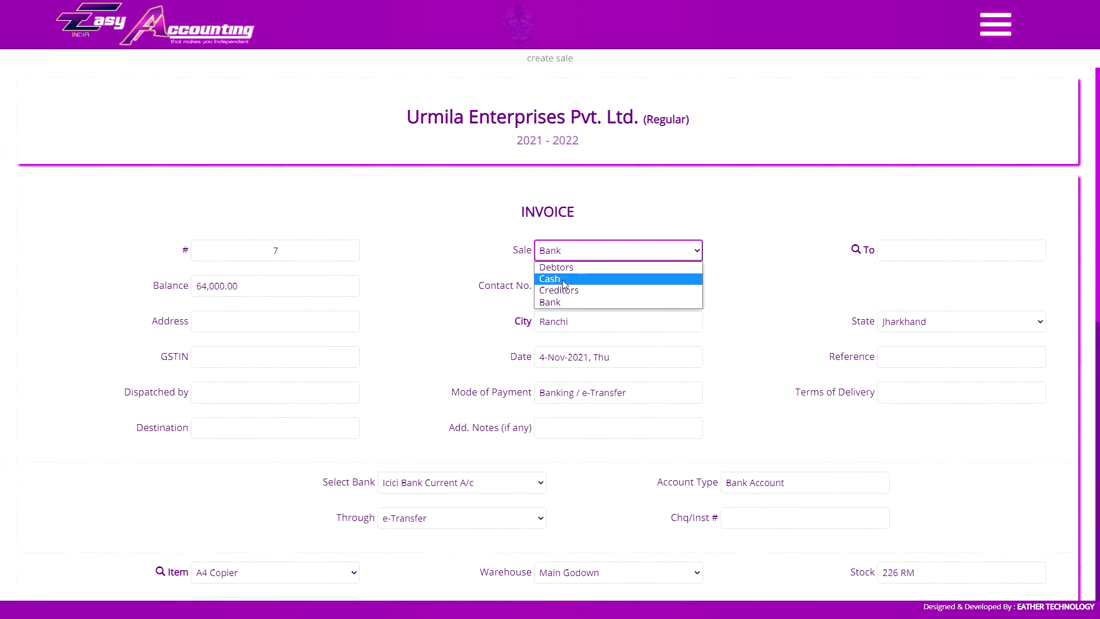
pyautogui.click(573, 277)
pyautogui.click(886, 250)
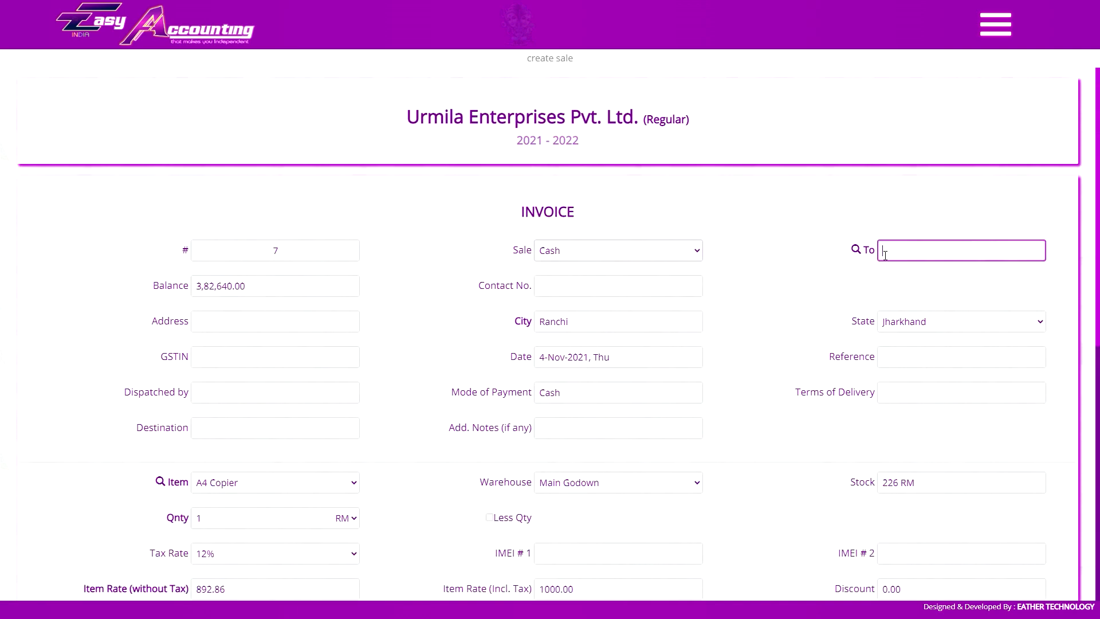
pyautogui.click(616, 286)
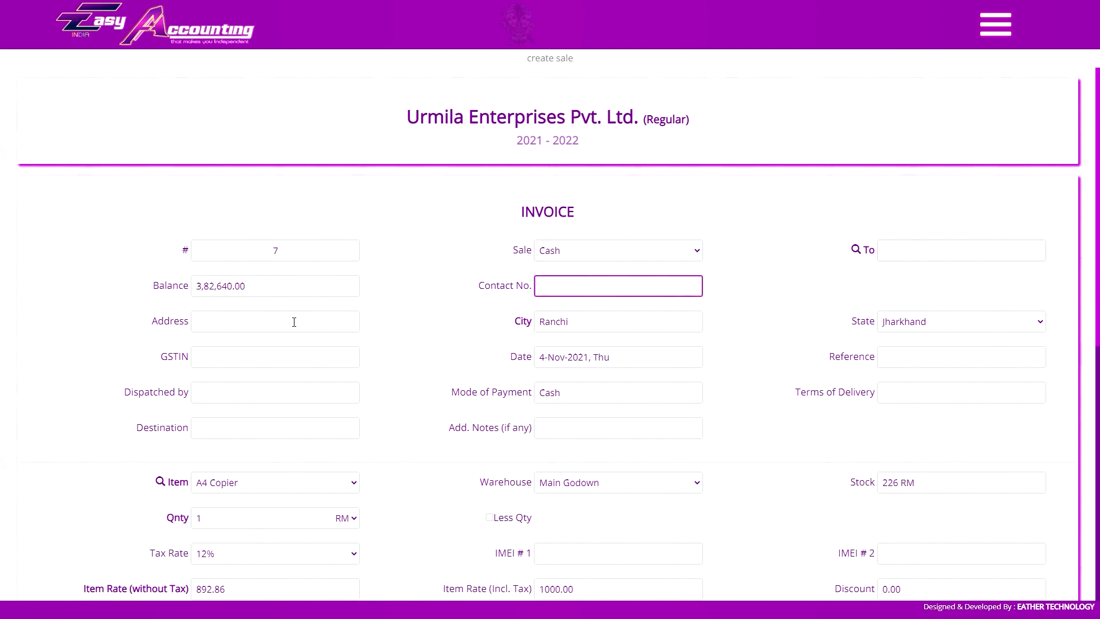
pyautogui.click(194, 359)
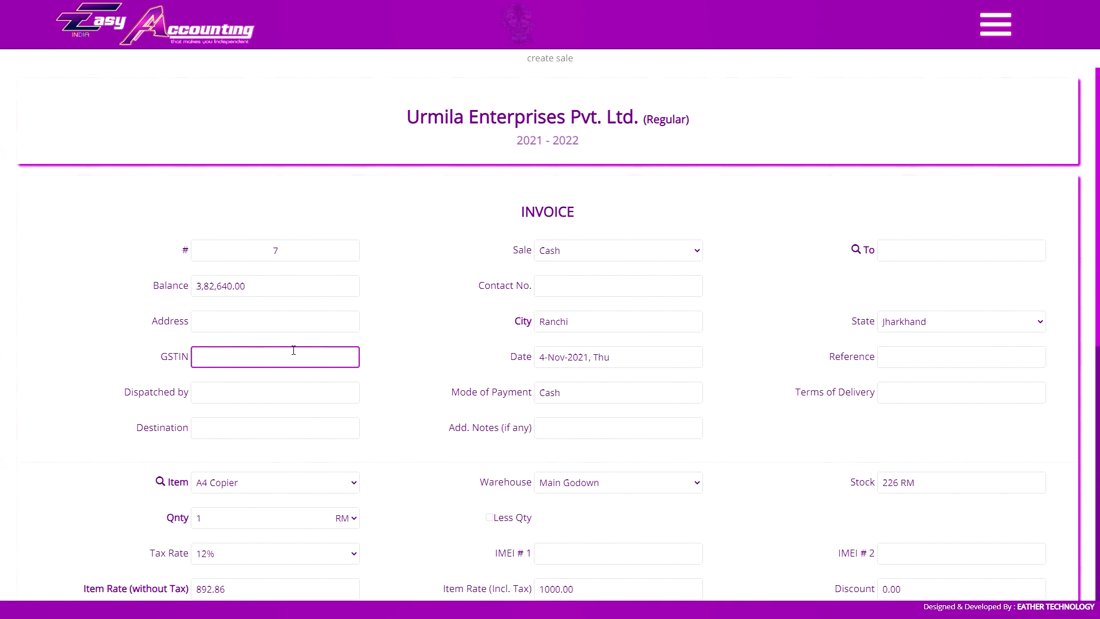
pyautogui.click(573, 250)
pyautogui.click(560, 302)
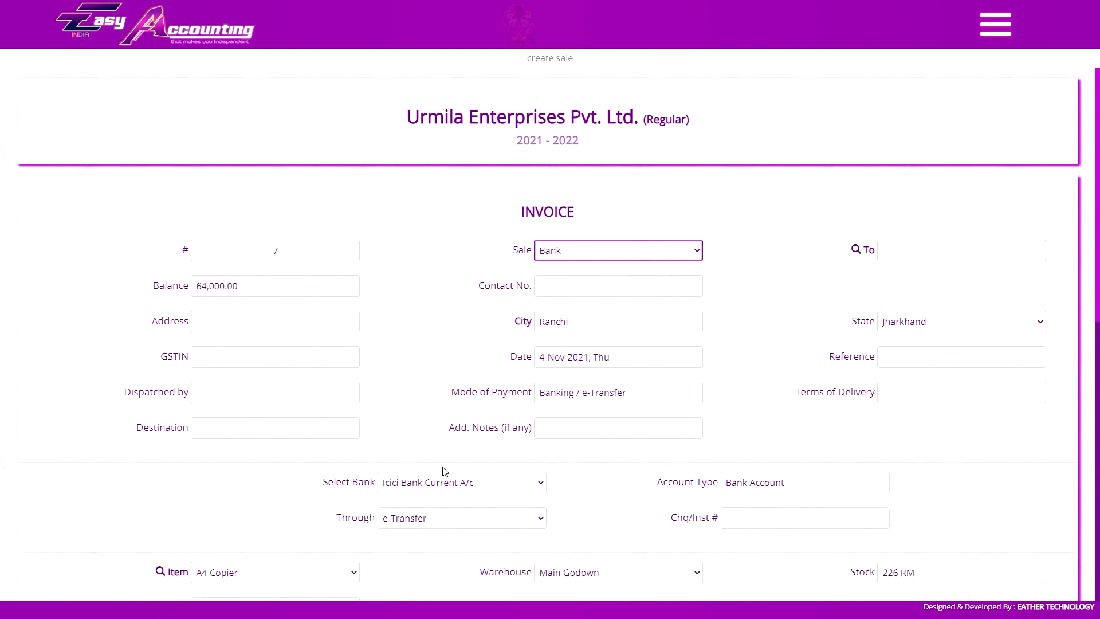
pyautogui.click(445, 482)
pyautogui.click(450, 488)
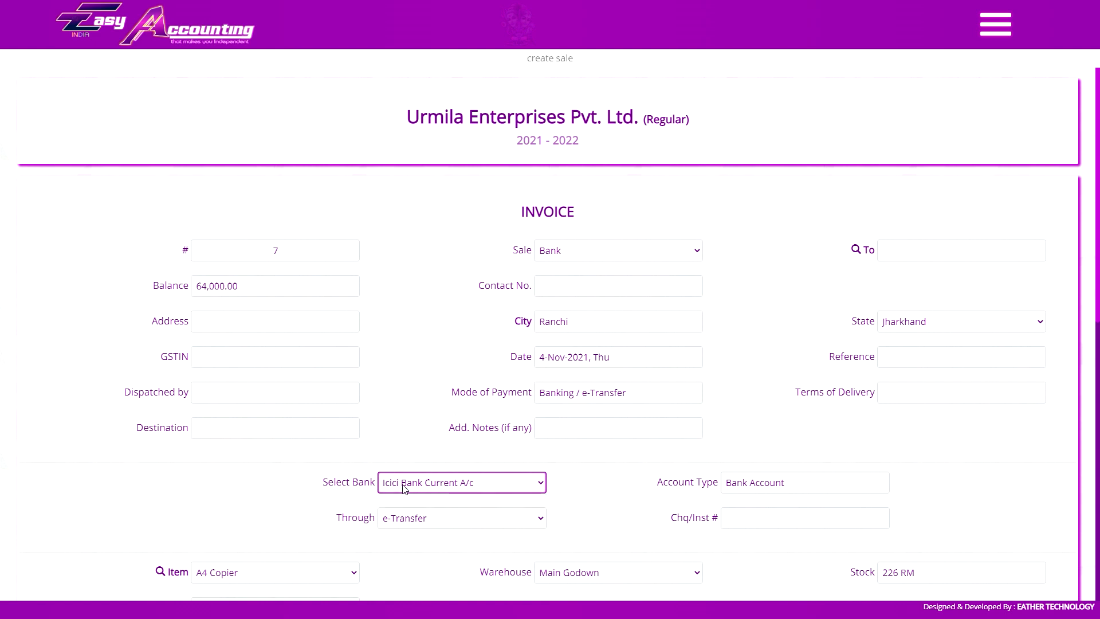
pyautogui.click(410, 519)
pyautogui.click(429, 517)
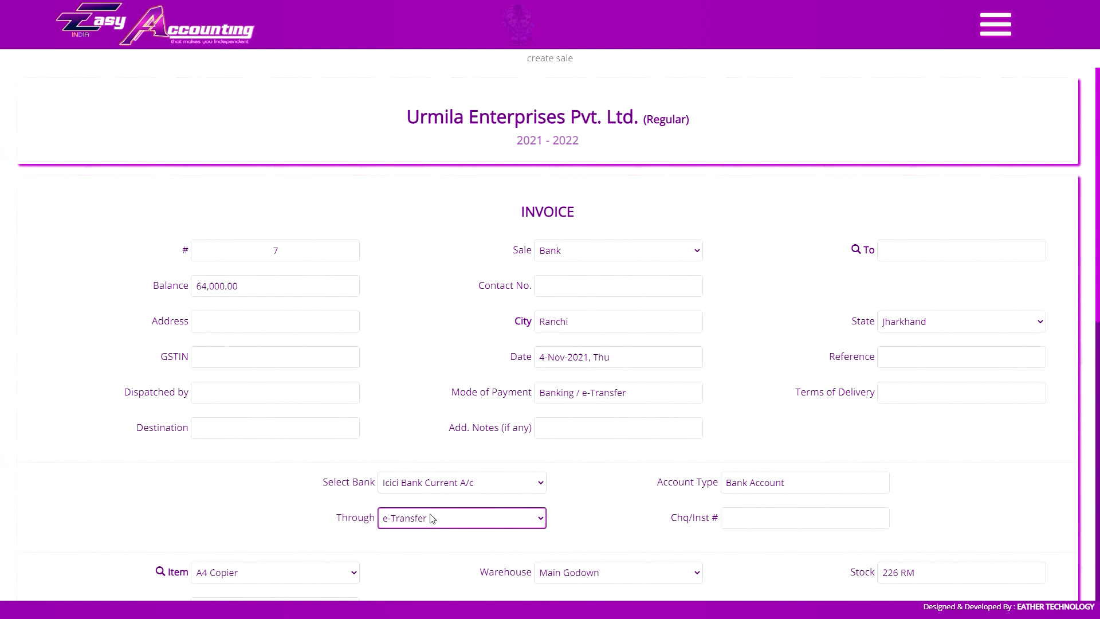
pyautogui.click(747, 516)
pyautogui.click(655, 251)
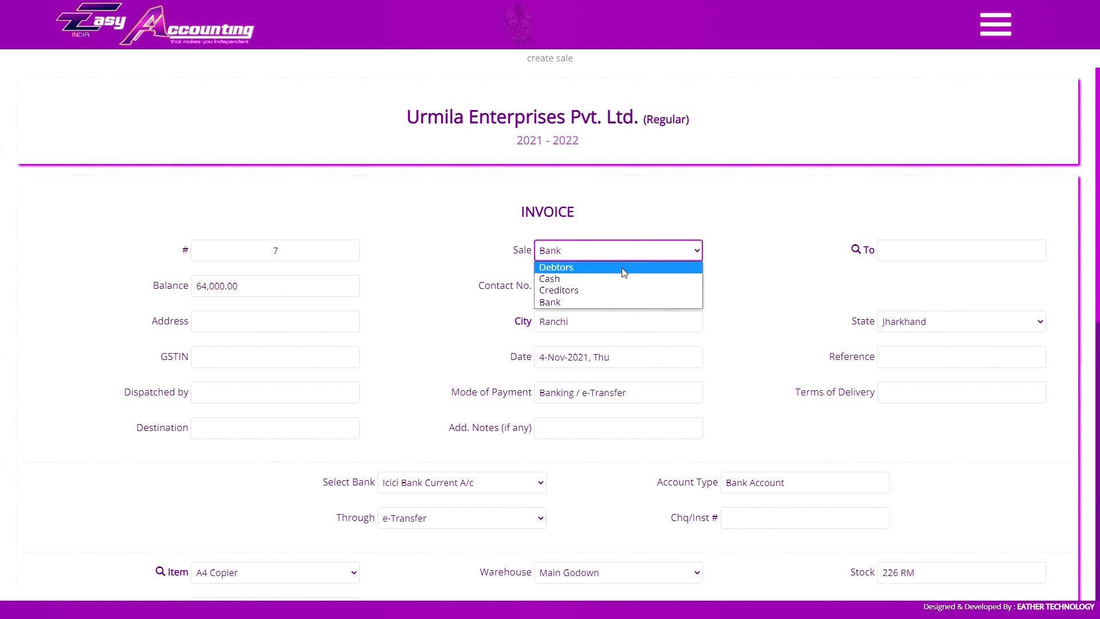
# Switch invoice 7 to a Debtors sale for Natraj Industries with the Delhi site location.
pyautogui.click(642, 267)
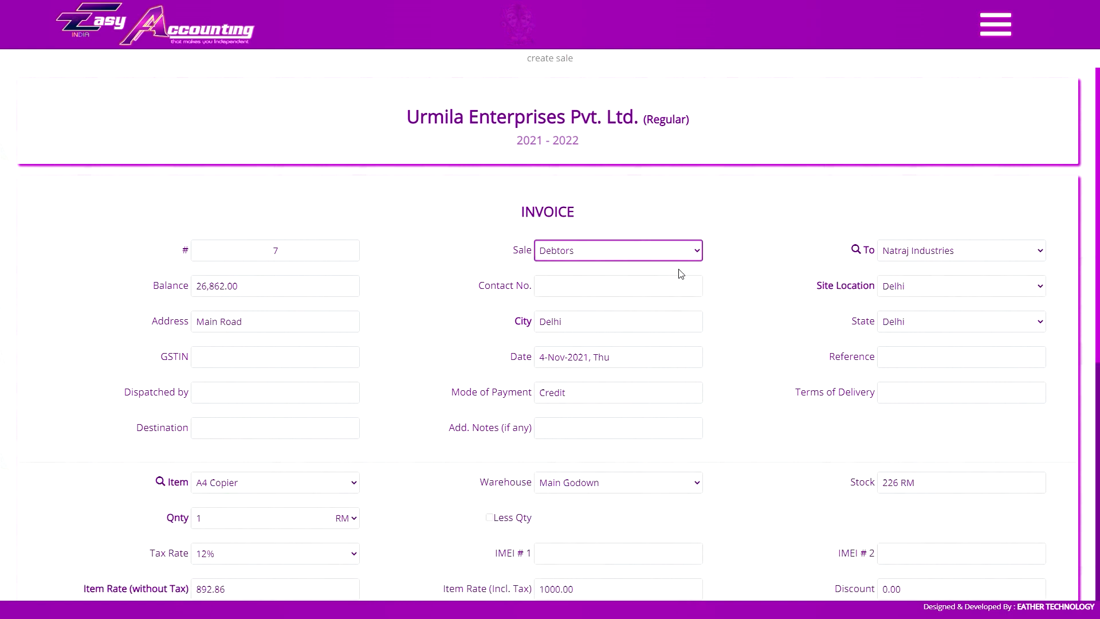
pyautogui.click(912, 255)
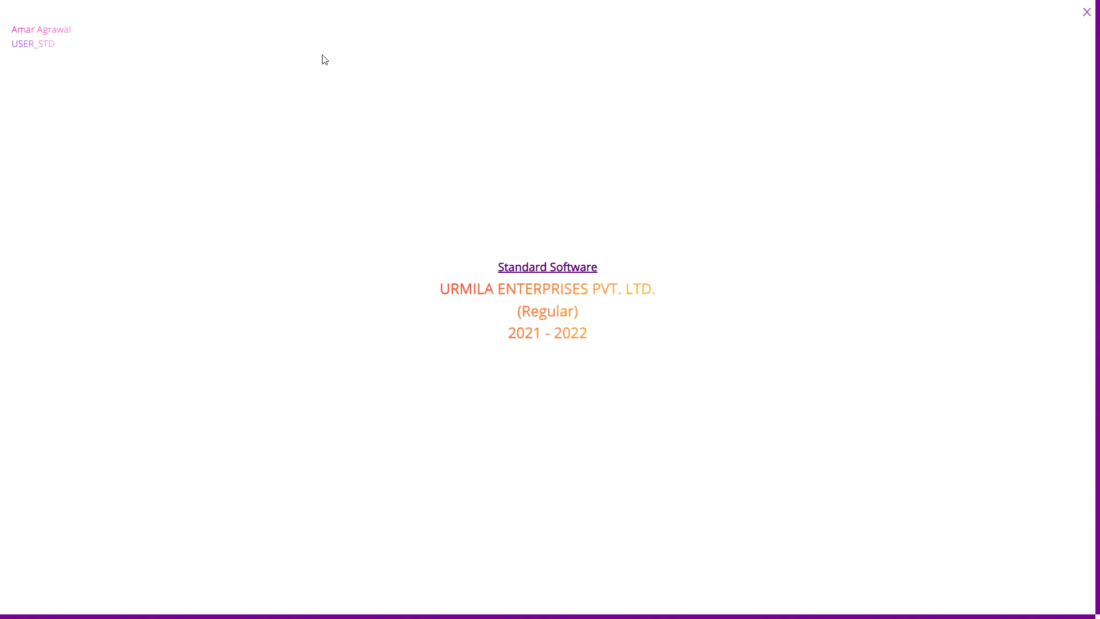
pyautogui.click(549, 268)
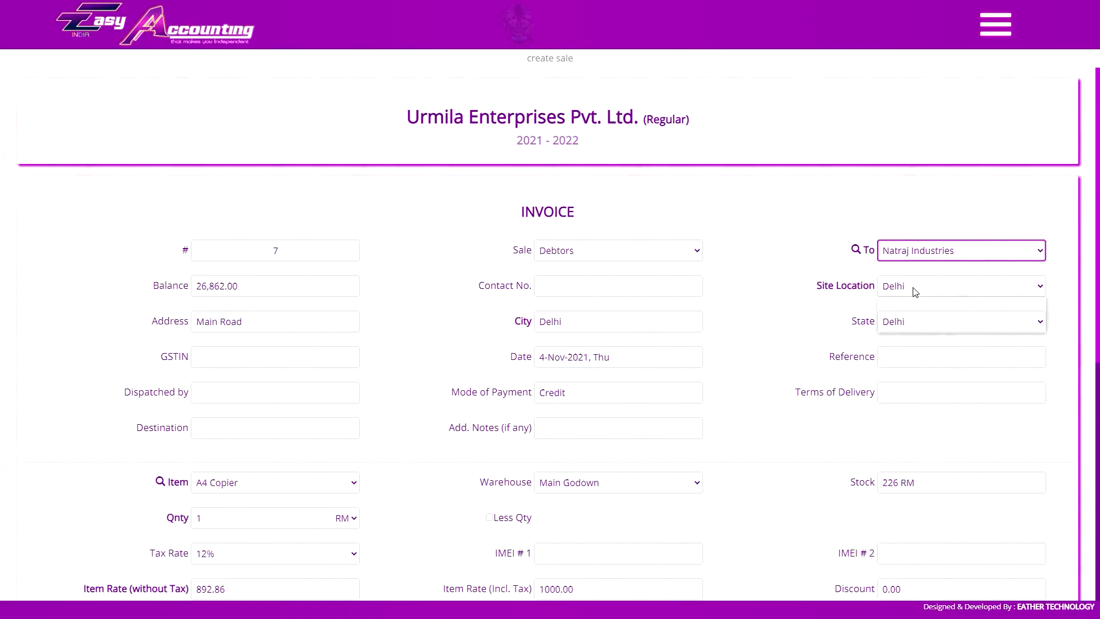
pyautogui.click(910, 288)
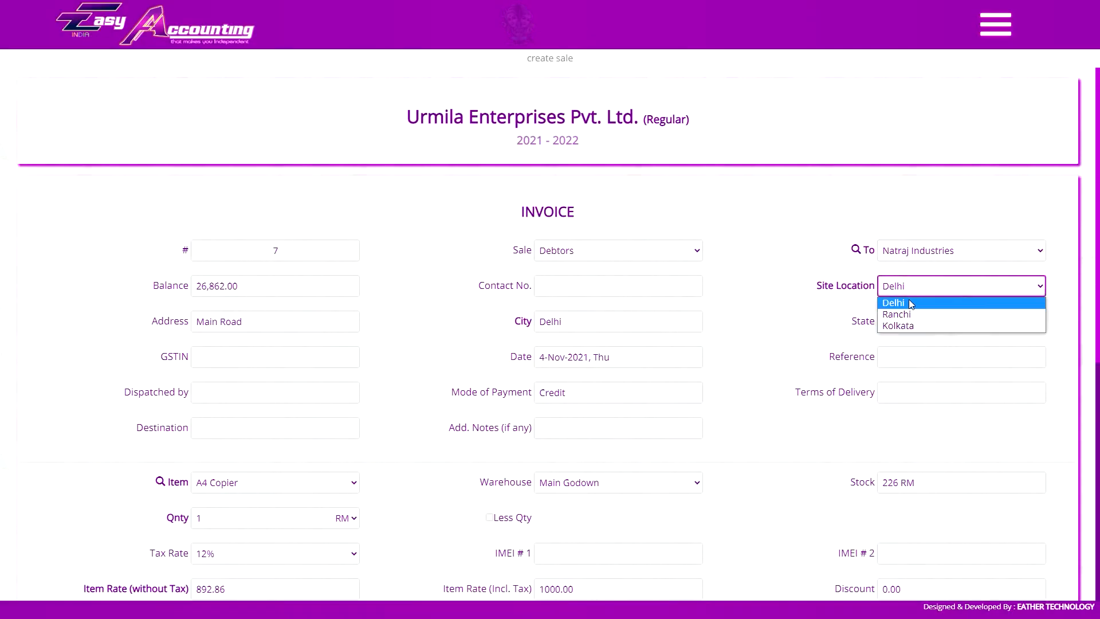
pyautogui.click(901, 305)
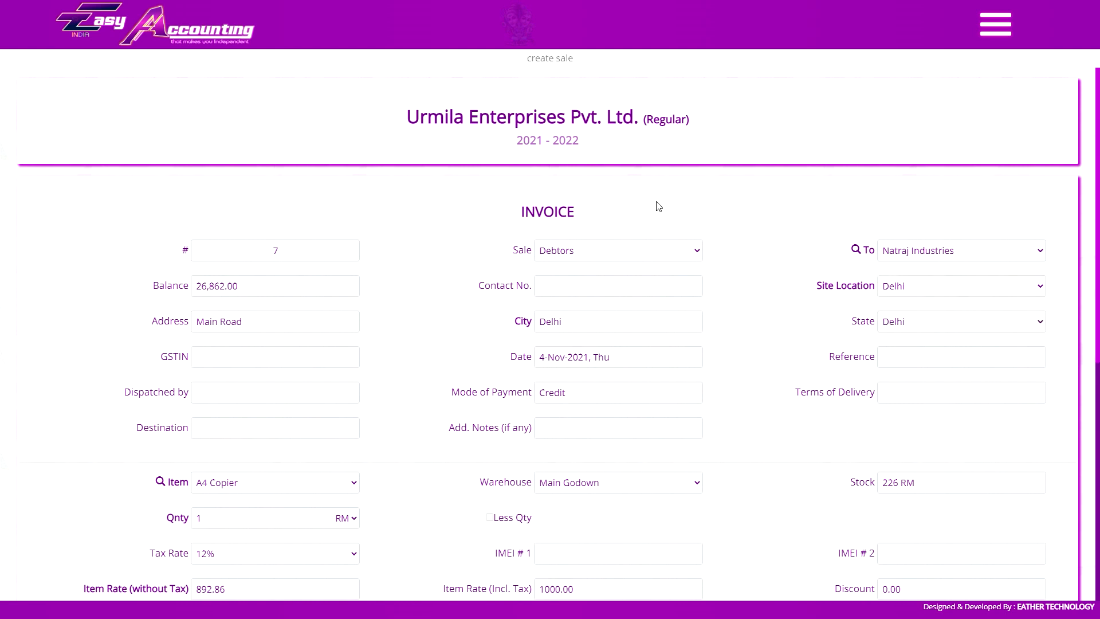
pyautogui.click(901, 252)
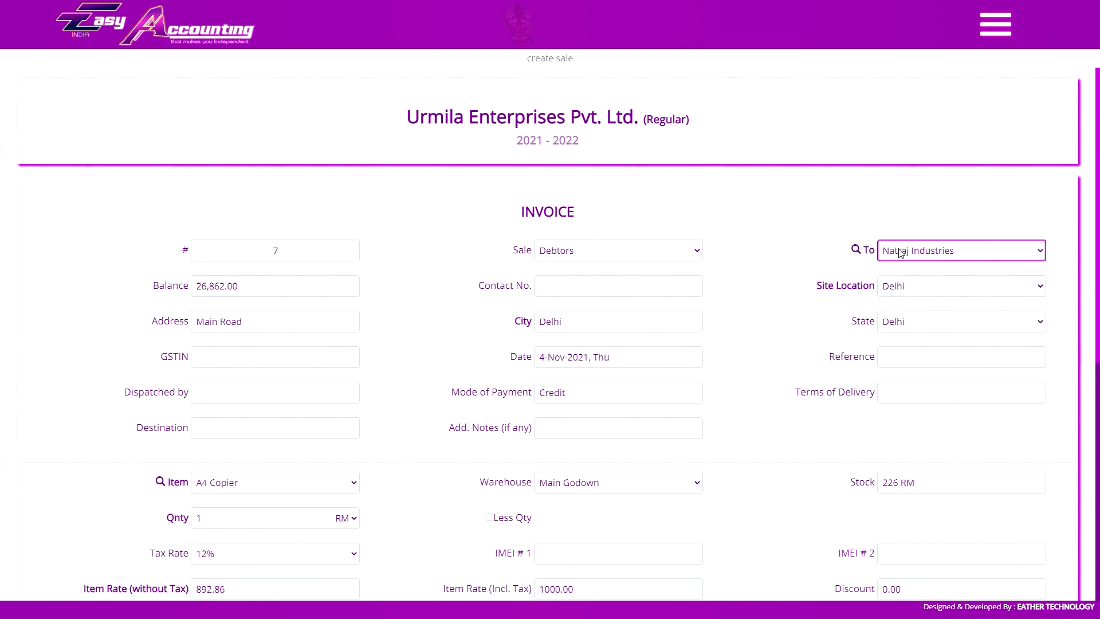
pyautogui.click(855, 249)
pyautogui.click(547, 129)
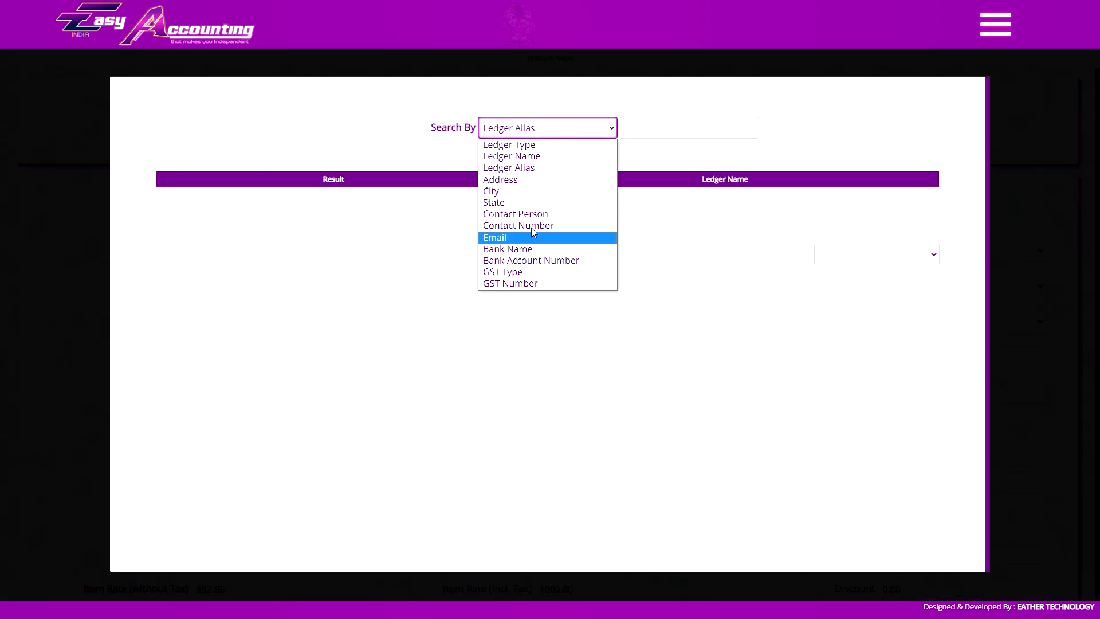
pyautogui.click(554, 167)
pyautogui.click(666, 127)
pyautogui.write('a')
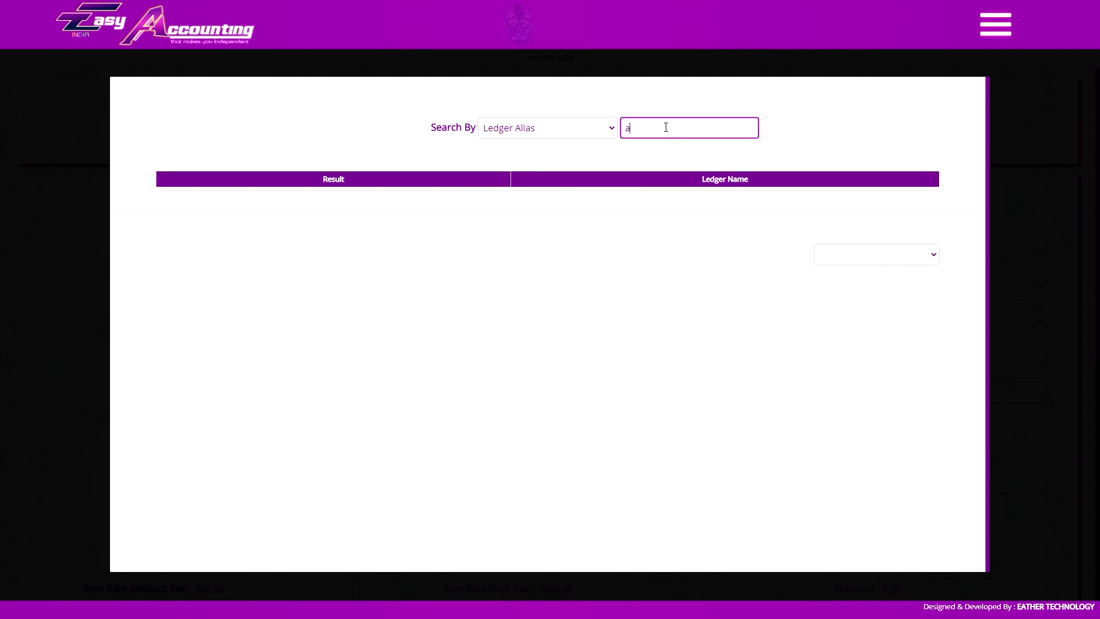
pyautogui.press('BackSpace')
pyautogui.write('vi')
pyautogui.press('BackSpace')
pyautogui.press('BackSpace')
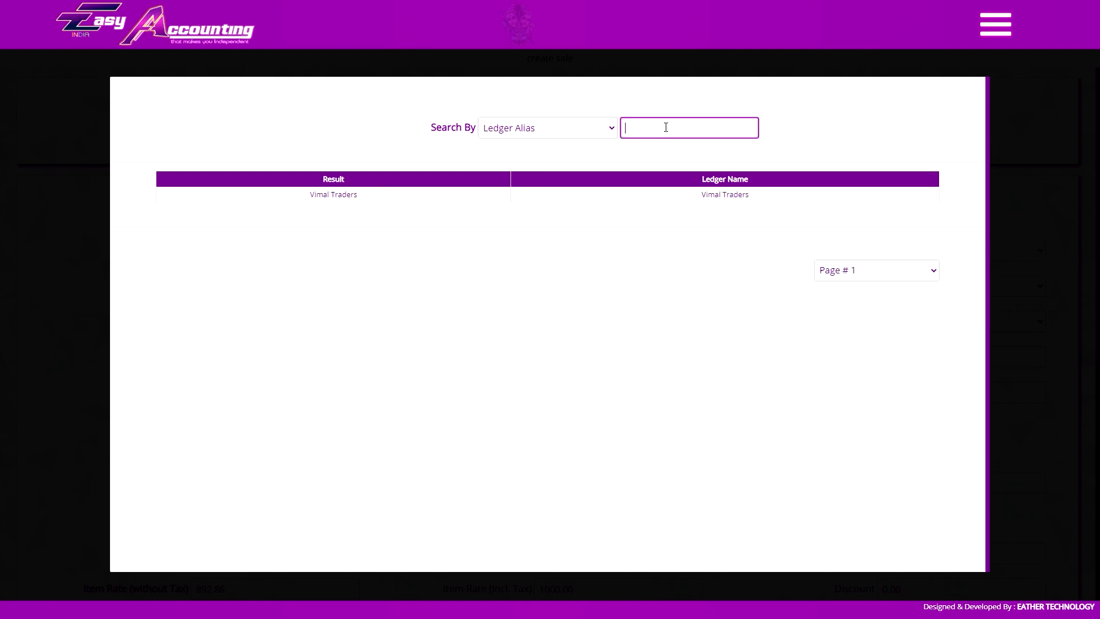
pyautogui.write('na')
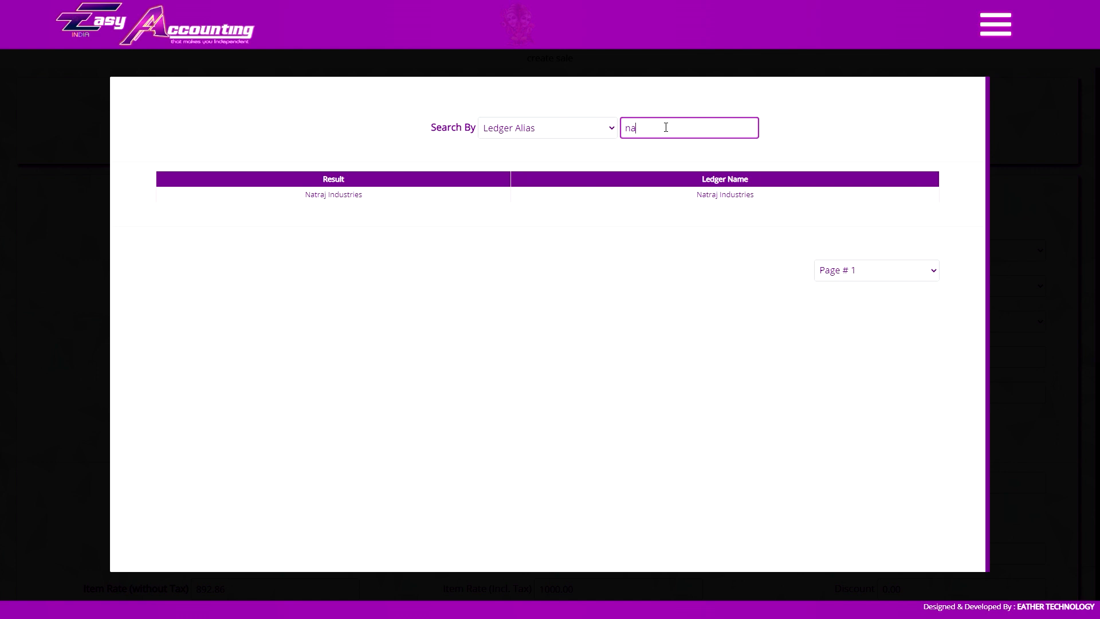
pyautogui.doubleClick(665, 127)
pyautogui.press('BackSpace')
pyautogui.click(484, 134)
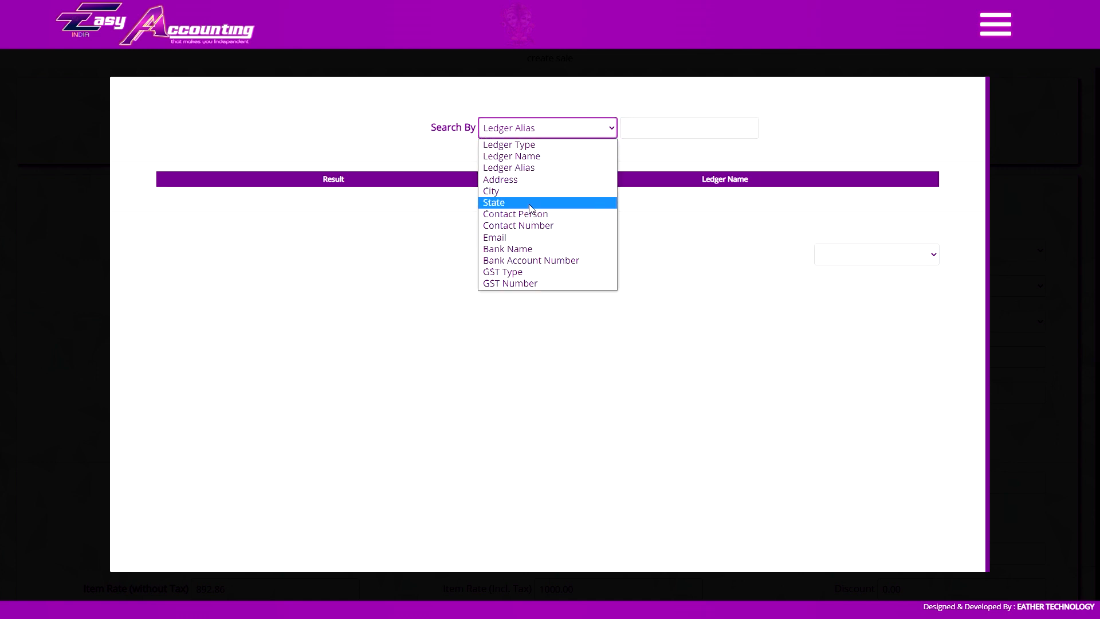
pyautogui.click(529, 203)
pyautogui.click(710, 124)
pyautogui.write('jh')
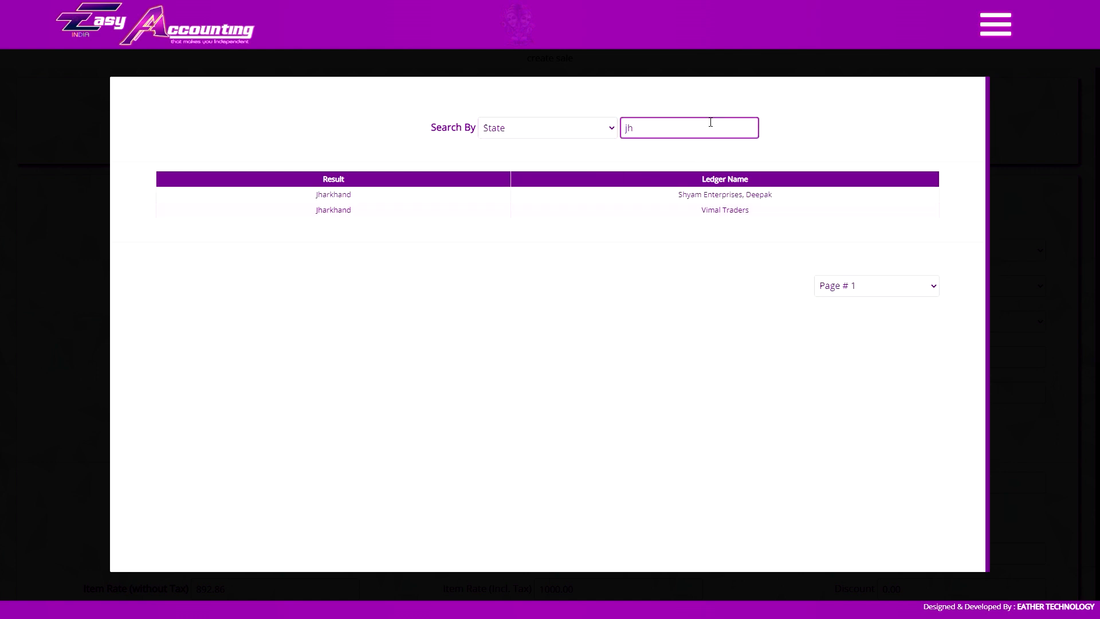
pyautogui.click(1096, 186)
pyautogui.click(645, 250)
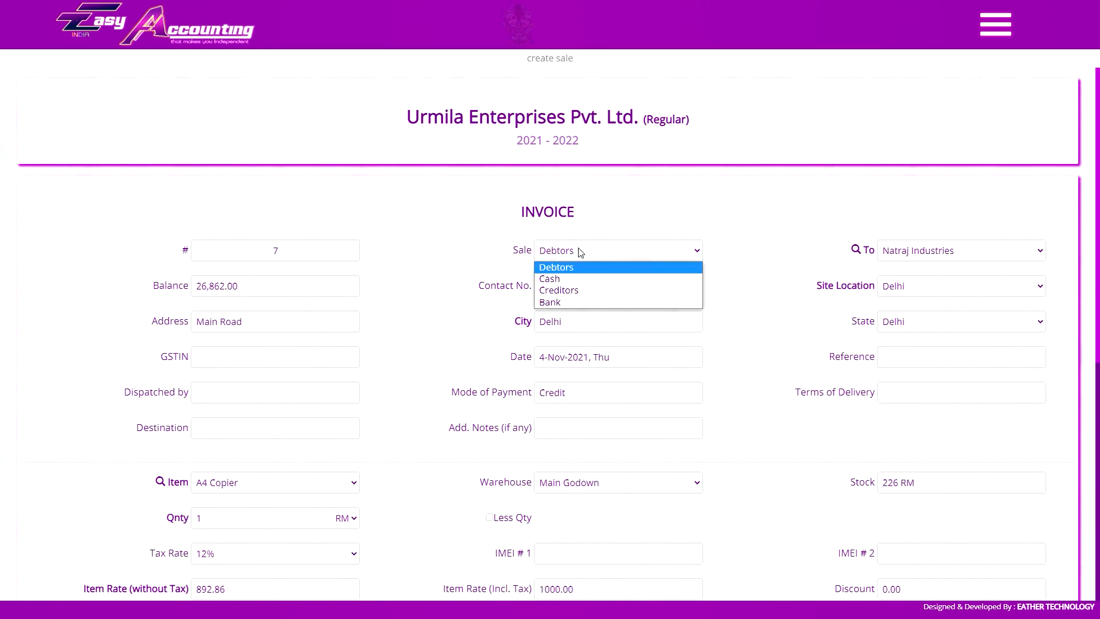
# Cycle the sale type through Cash and Bank, ending back on Debtors.
pyautogui.click(572, 274)
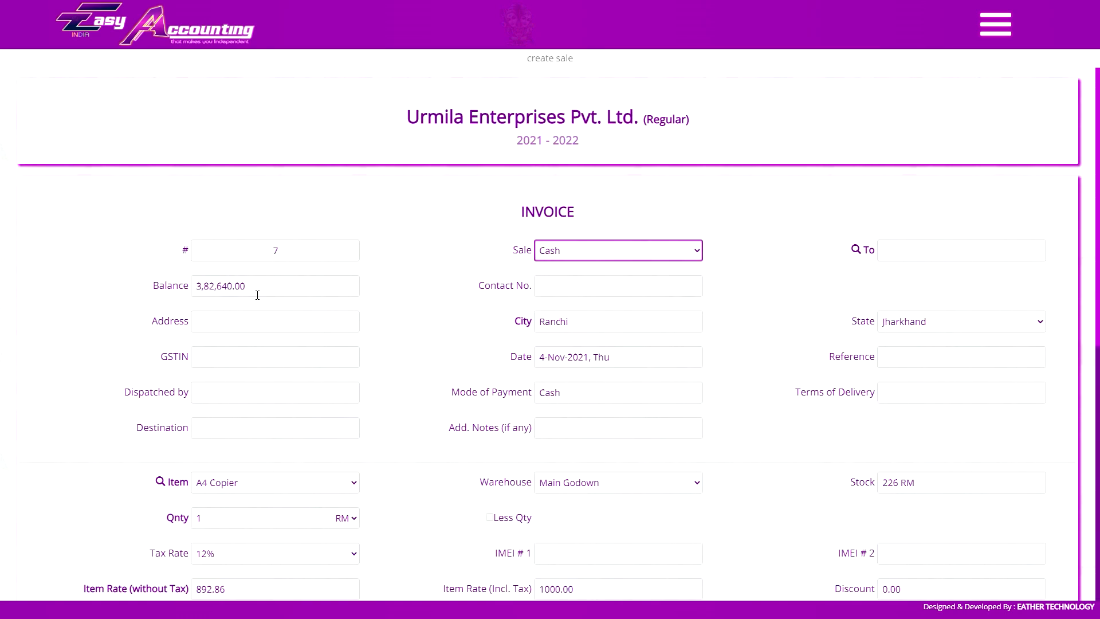
pyautogui.click(564, 252)
pyautogui.click(564, 291)
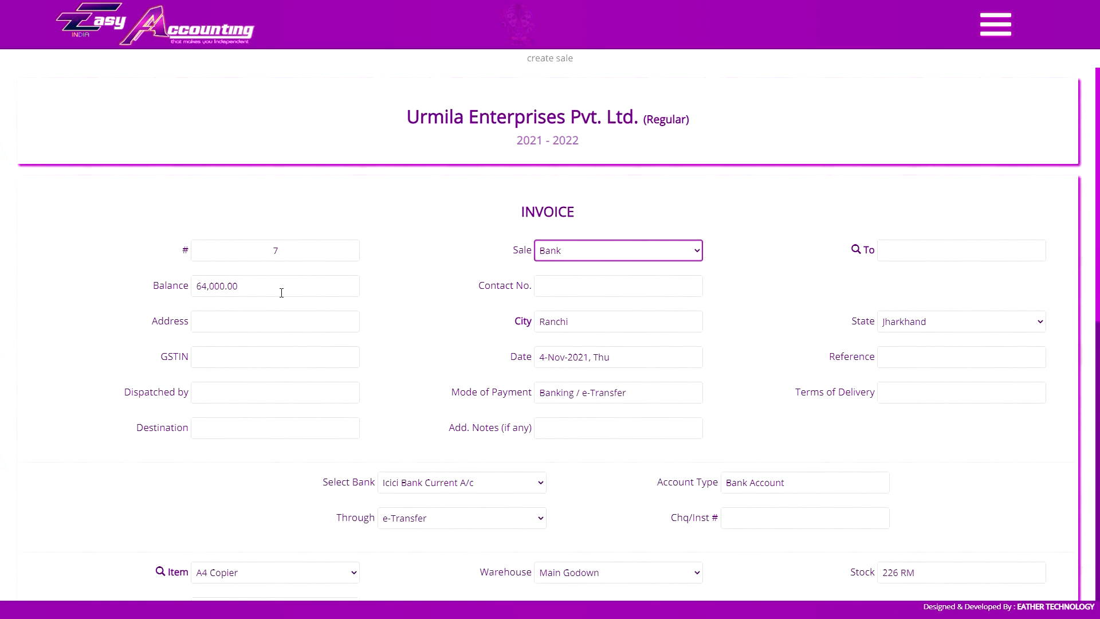
pyautogui.click(622, 250)
pyautogui.click(607, 266)
# Bill the invoice to Vimal Traders so its Bokaro address and Jharkhand state fill in.
pyautogui.click(904, 249)
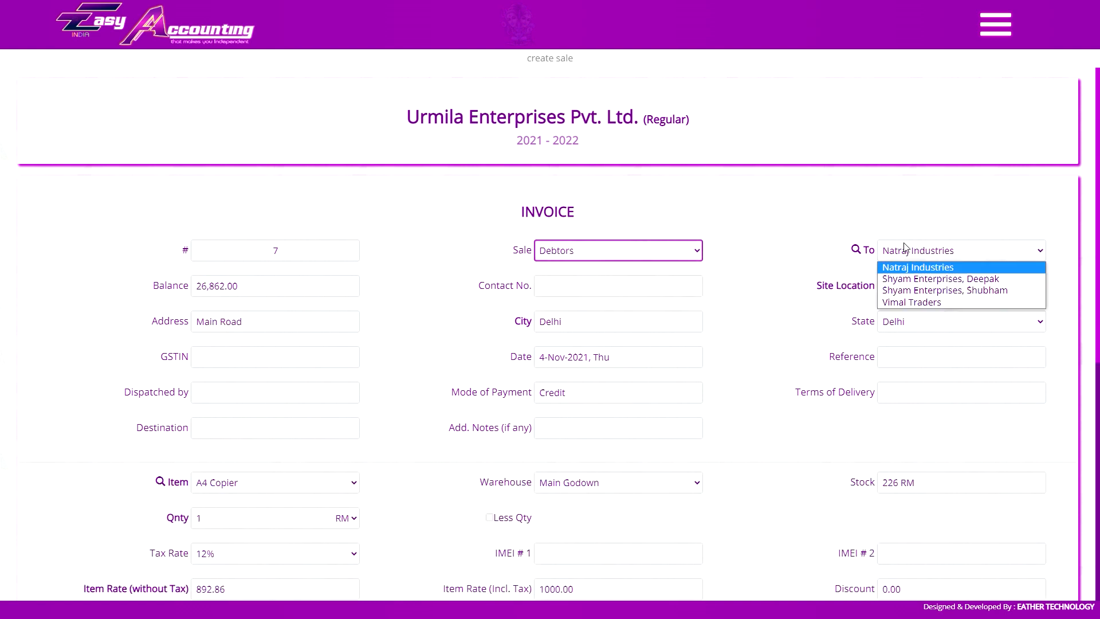
pyautogui.click(905, 249)
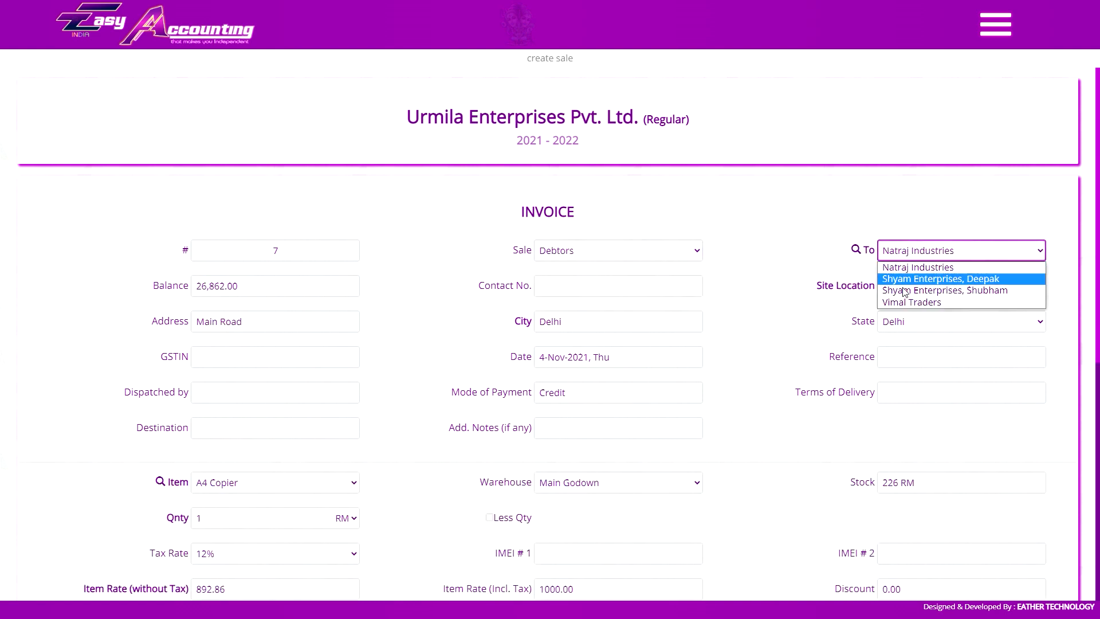
pyautogui.click(911, 302)
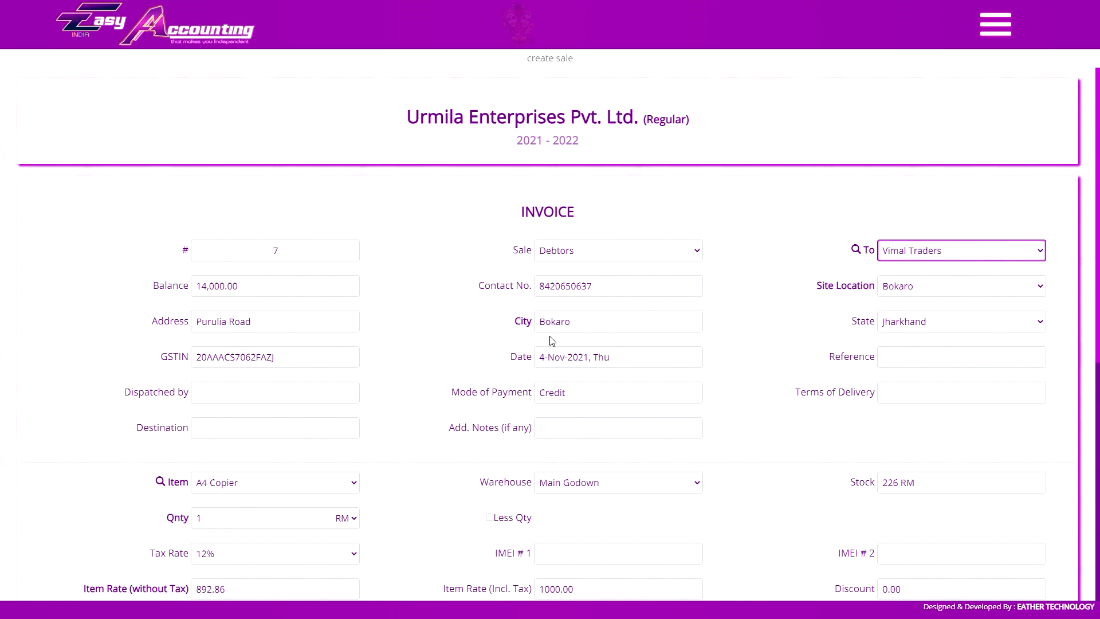
pyautogui.click(567, 356)
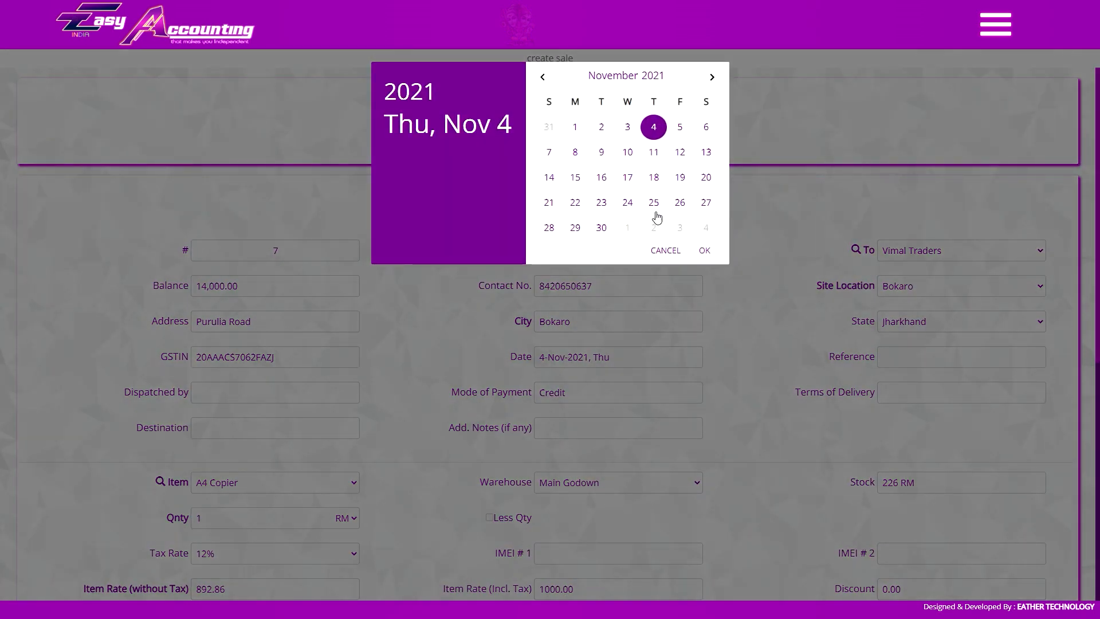
# Keep the 4 November 2021 date and step through Reference, Dispatched by and the Credit payment mode.
pyautogui.click(741, 321)
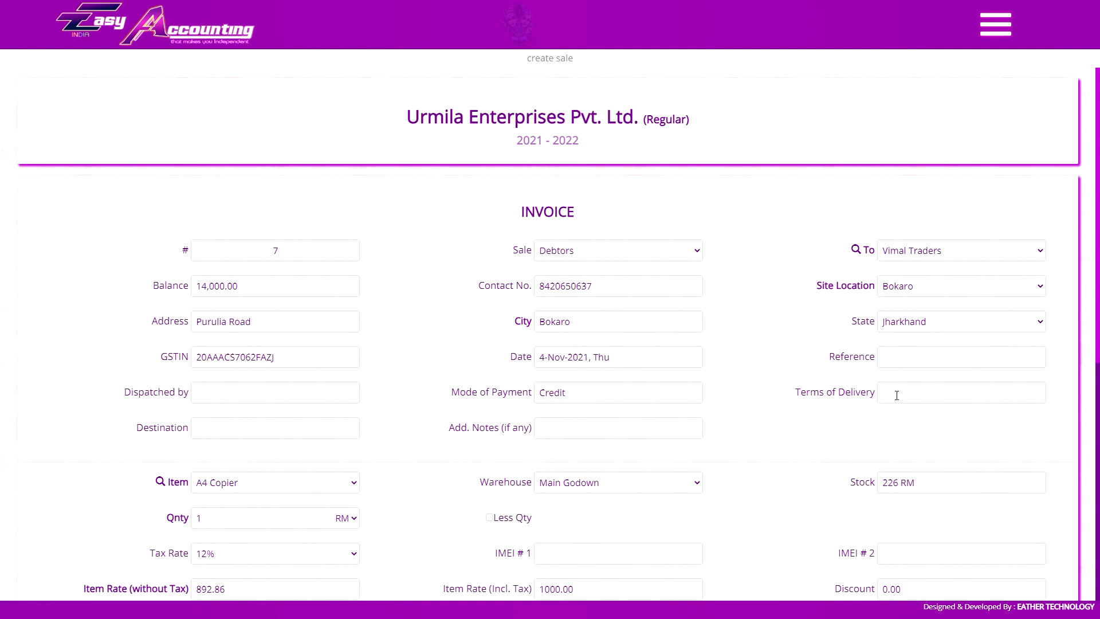
pyautogui.click(920, 354)
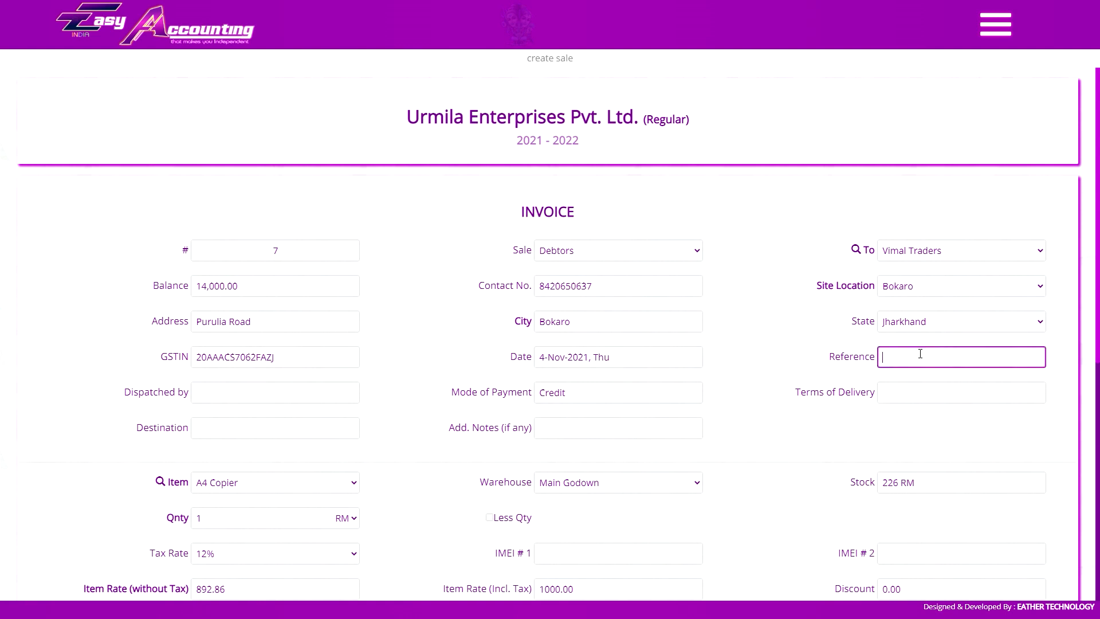
pyautogui.click(294, 391)
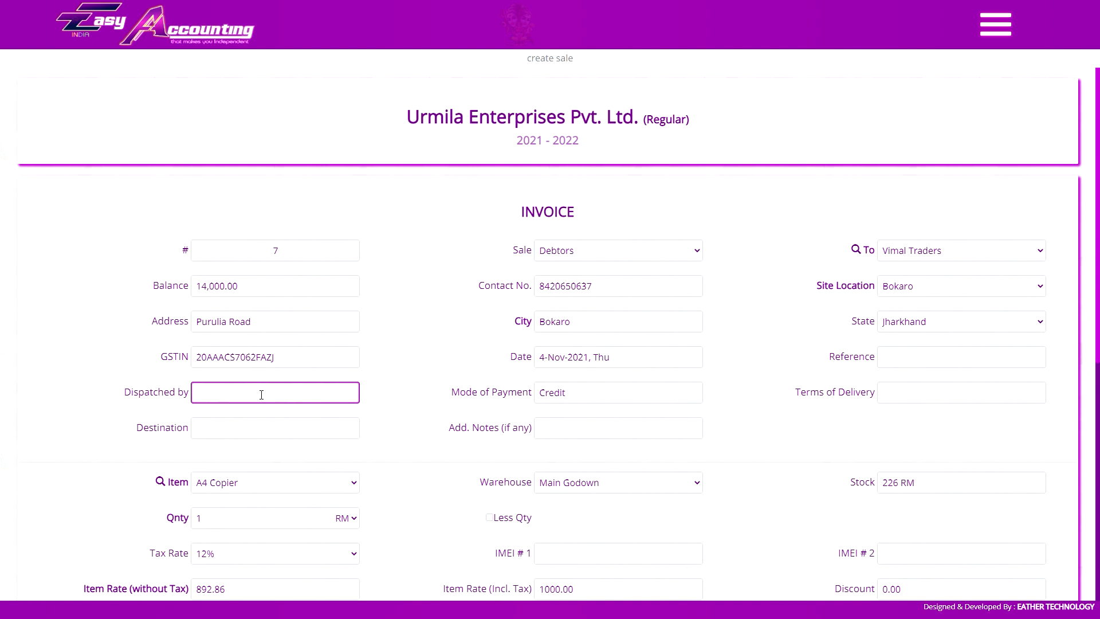
pyautogui.click(637, 395)
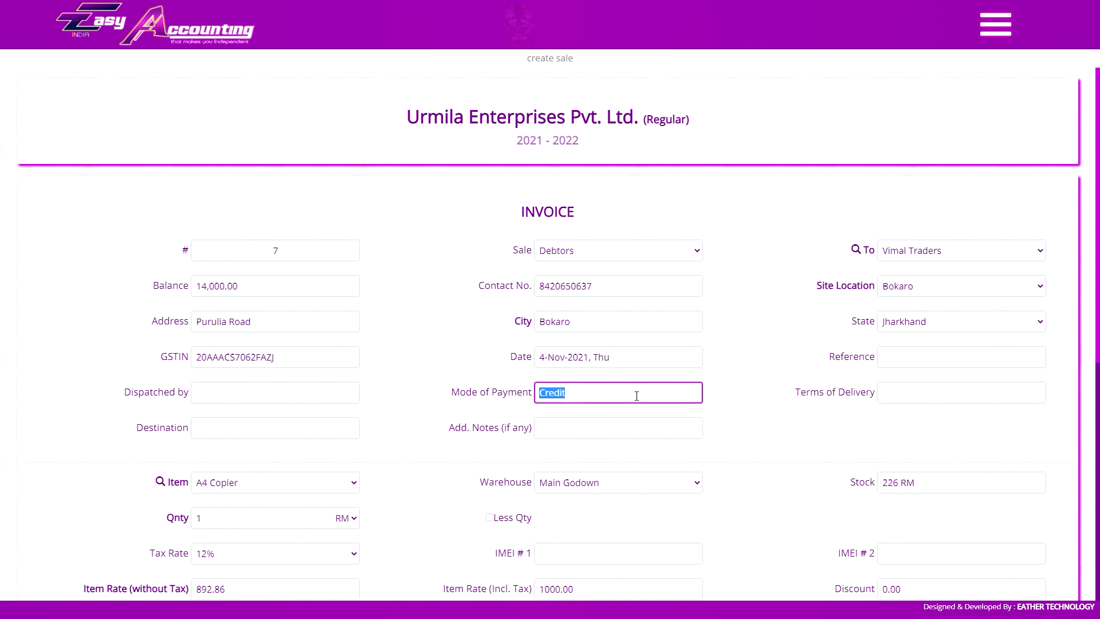
pyautogui.click(606, 397)
# Step through Terms of Delivery, Destination and Add. Notes, then leave the invoice for the home page.
pyautogui.click(887, 401)
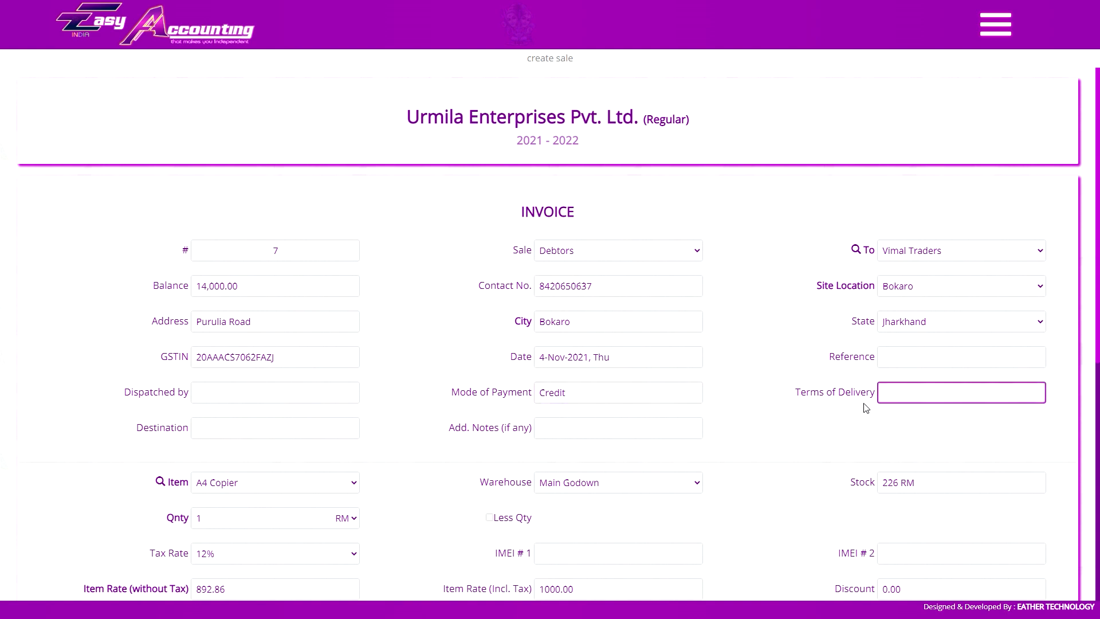
pyautogui.click(155, 430)
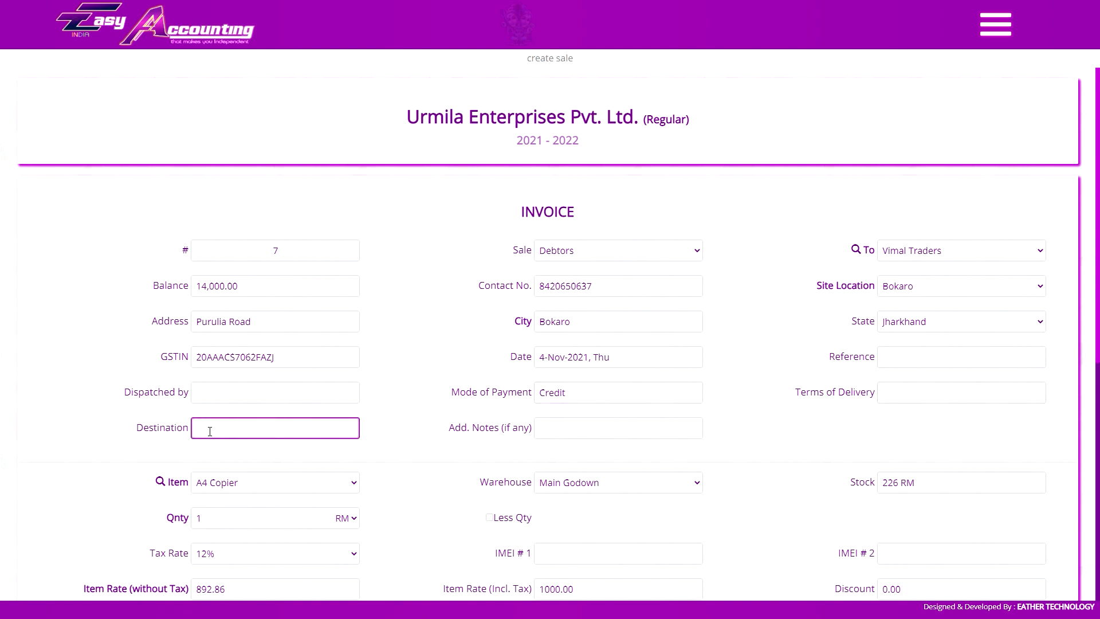
pyautogui.click(554, 433)
pyautogui.hotkey('ctrl', 'Tab')
pyautogui.hotkey('ctrl', 'Tab')
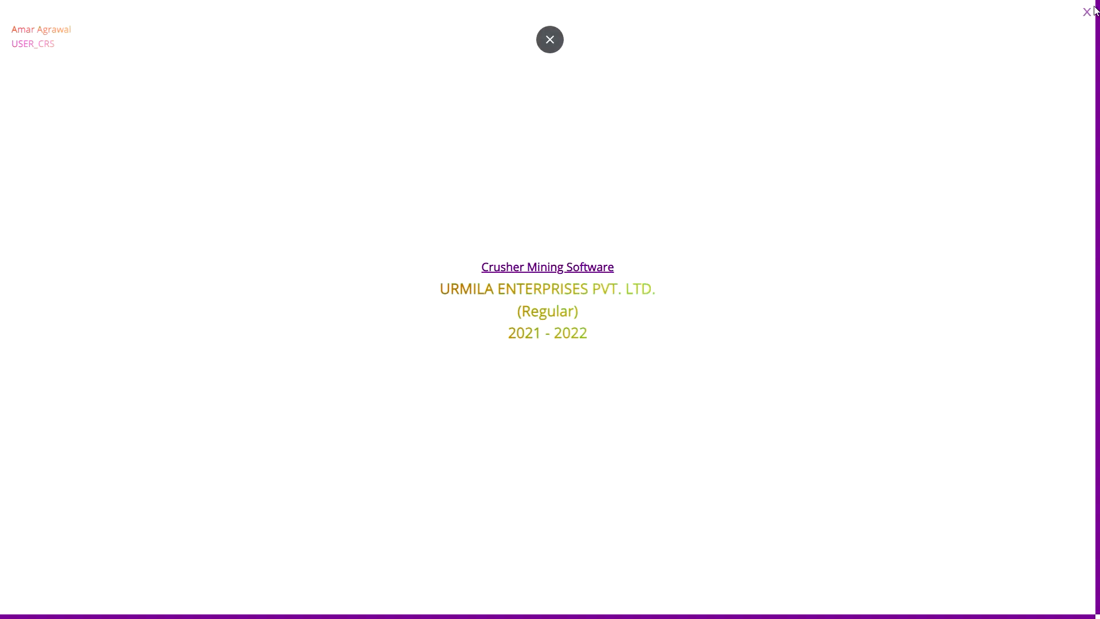
# Close the home page, check the create-sale voice command, and return to invoice #7's sale types.
pyautogui.click(1086, 12)
pyautogui.click(212, 392)
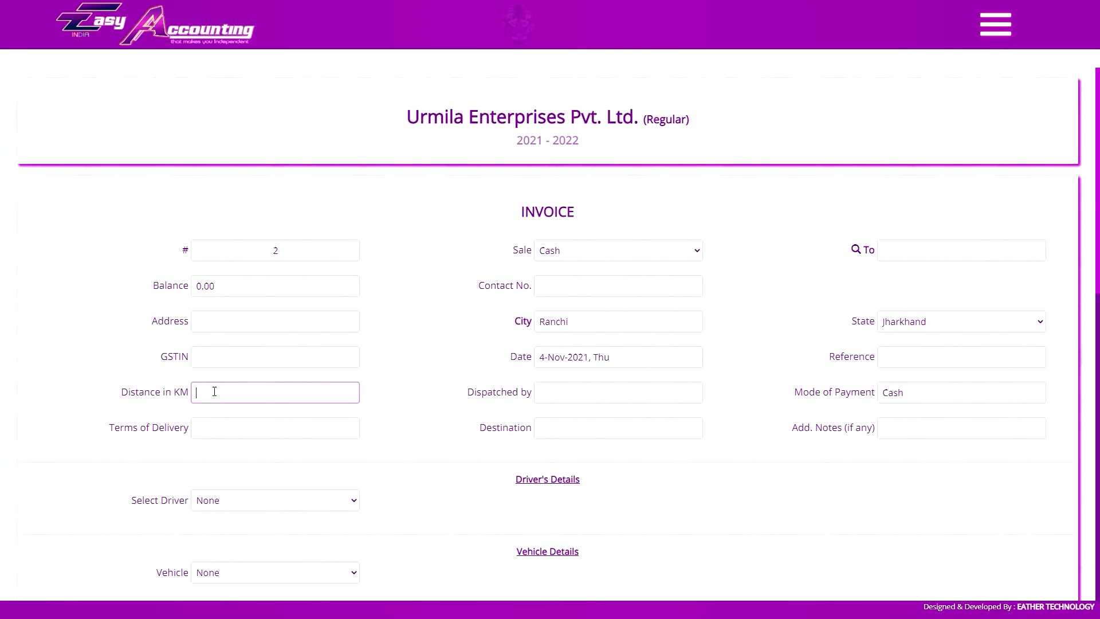
pyautogui.hotkey('ctrl', 'Tab')
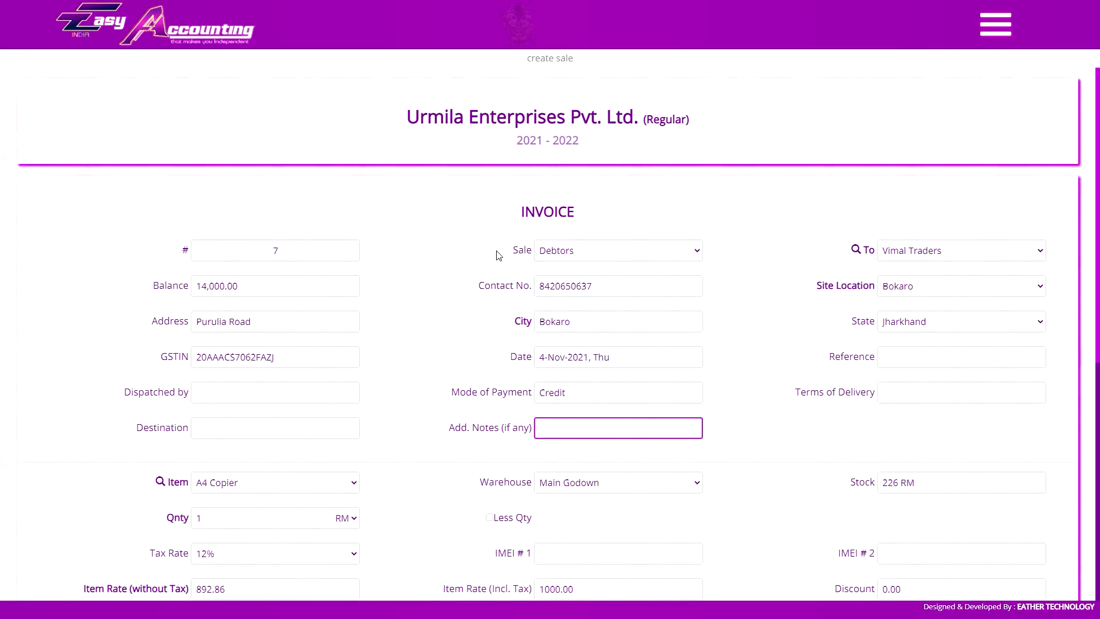
pyautogui.hotkey('ctrl', 'Tab')
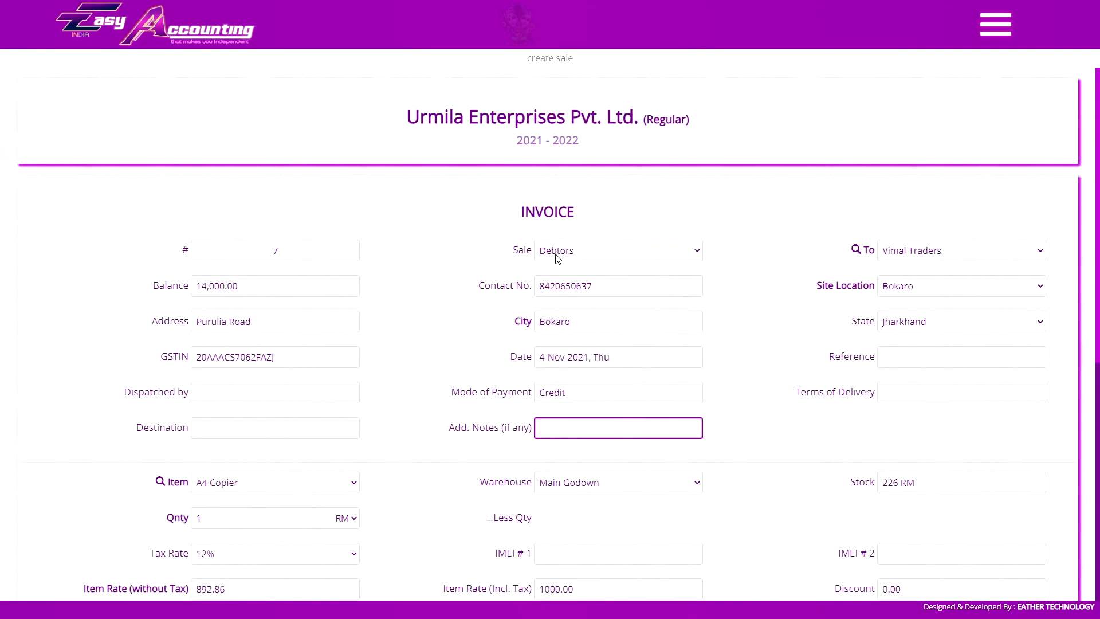
pyautogui.click(557, 255)
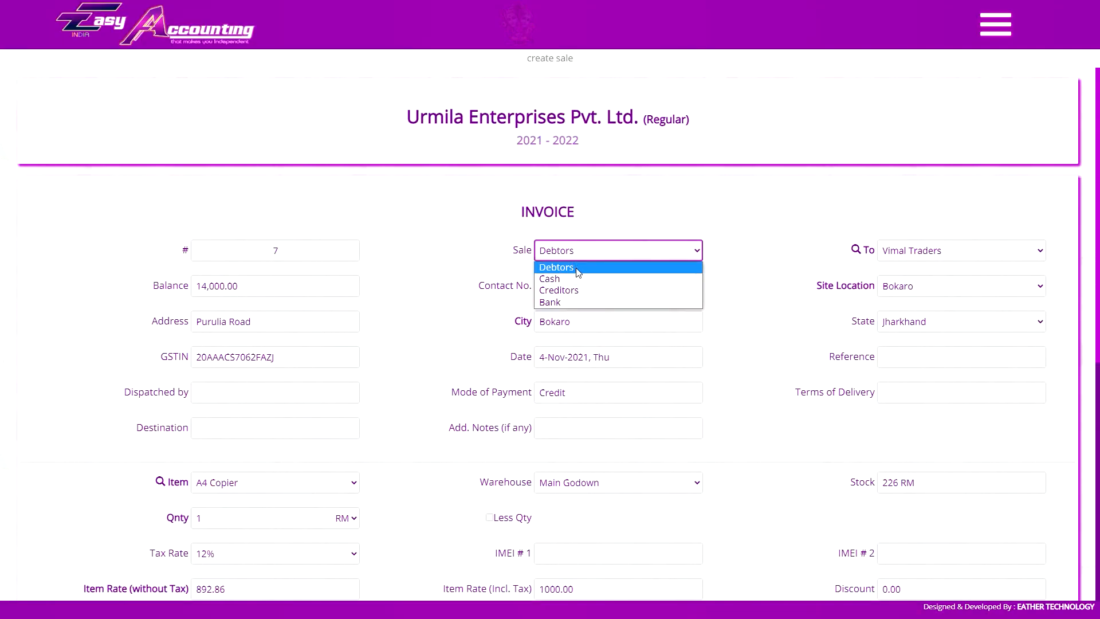
# Change invoice #7's sale type to Cash and then back to Debtors.
pyautogui.click(930, 250)
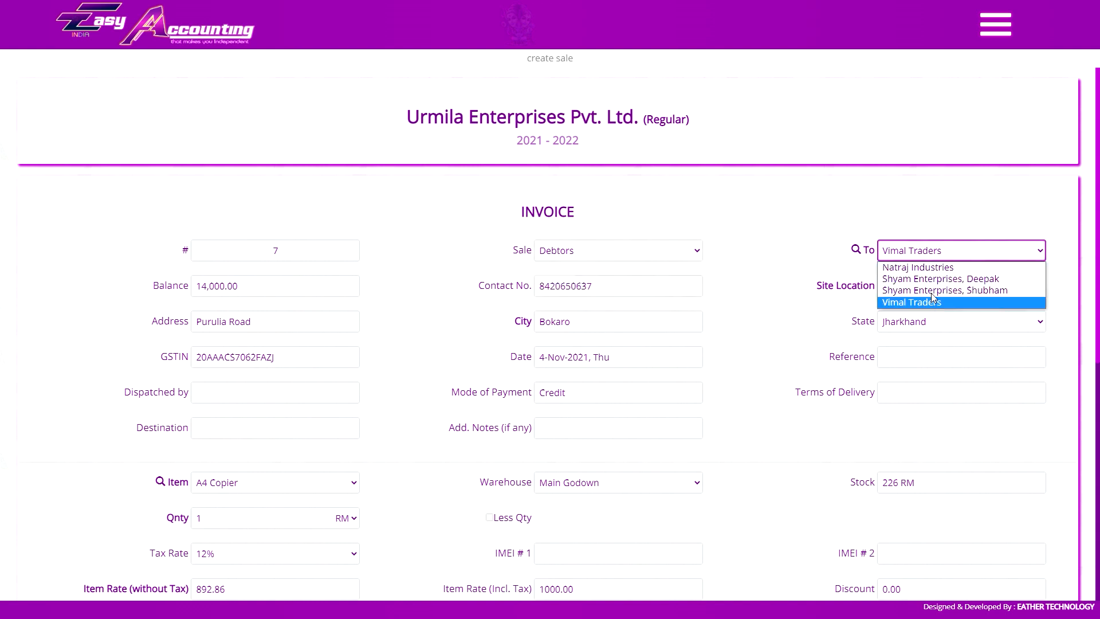
pyautogui.click(932, 253)
pyautogui.click(605, 251)
pyautogui.click(602, 280)
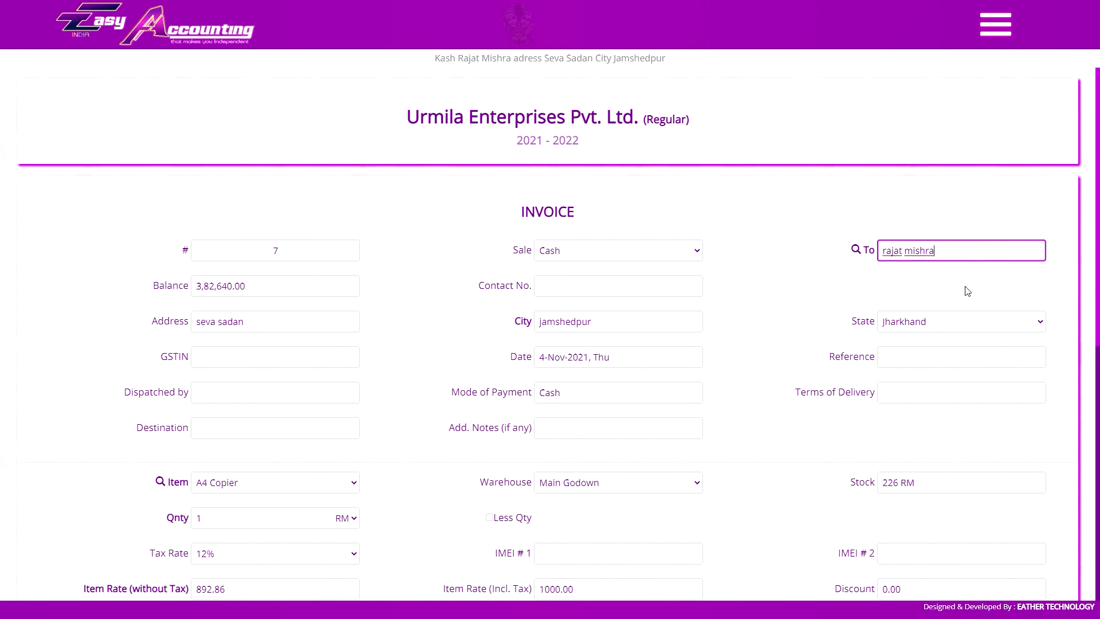
pyautogui.click(615, 248)
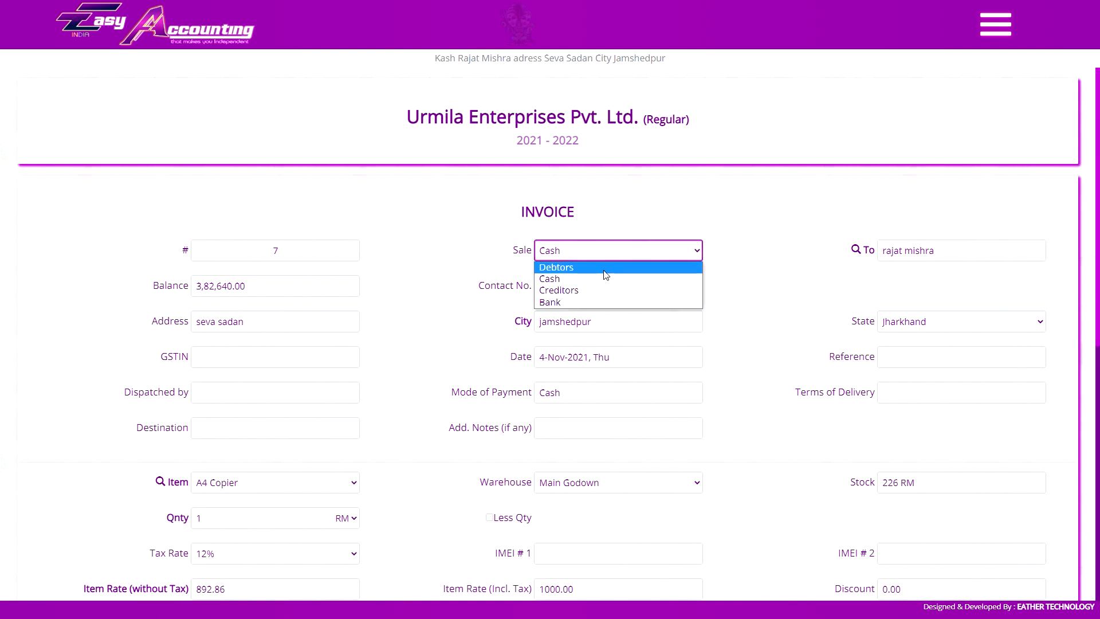
pyautogui.click(617, 269)
# Bill Natraj Industries as the party and keep Delhi as the site location.
pyautogui.click(896, 250)
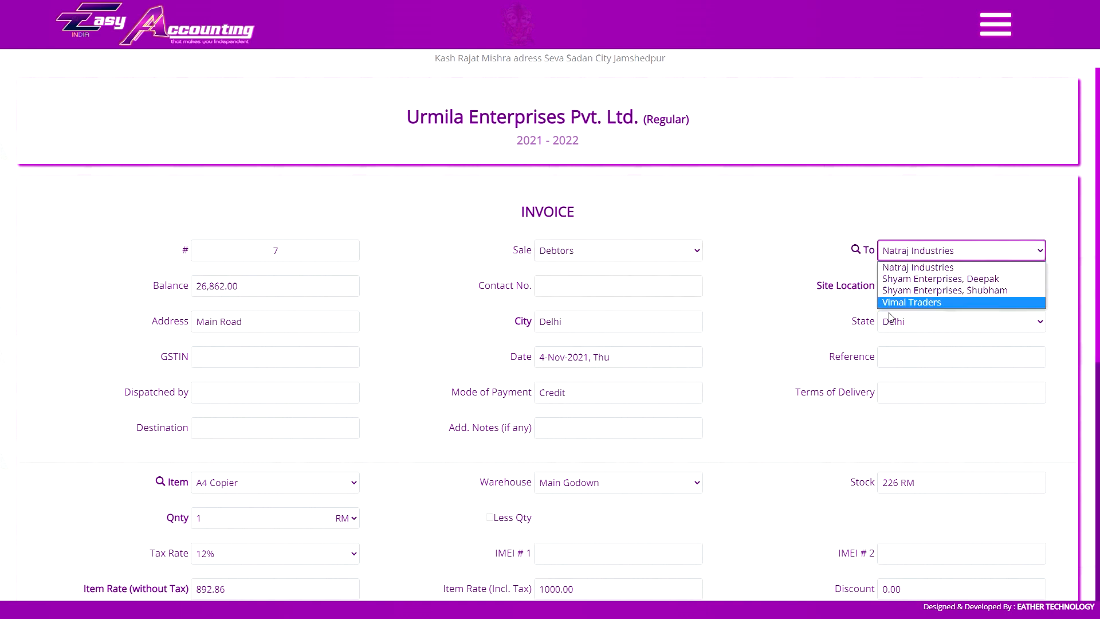
pyautogui.click(897, 248)
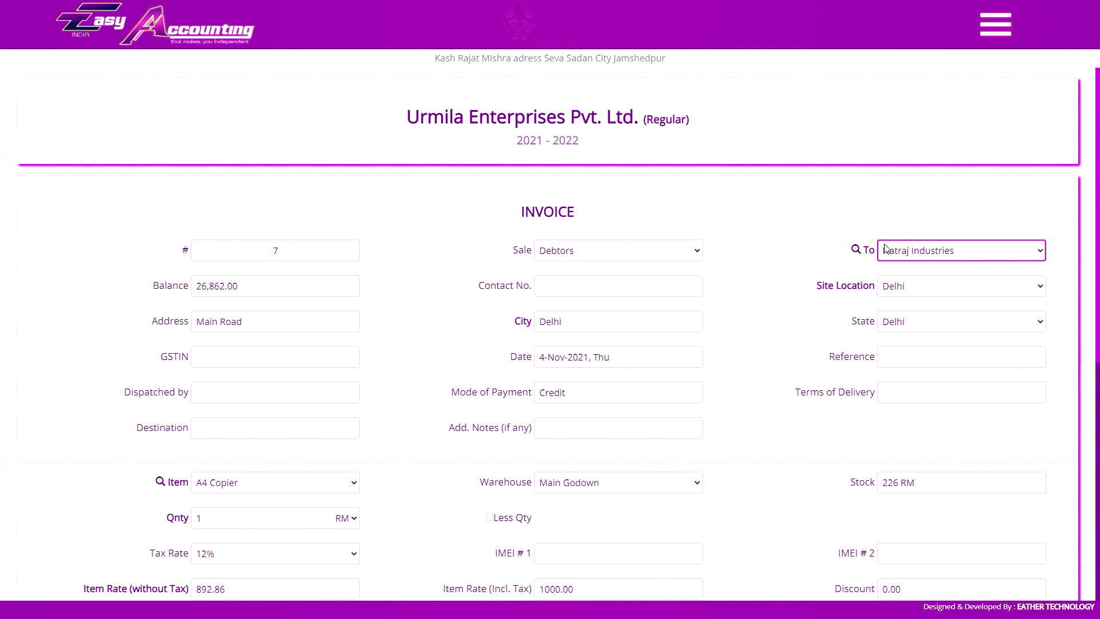
pyautogui.click(902, 251)
pyautogui.click(909, 302)
pyautogui.click(916, 188)
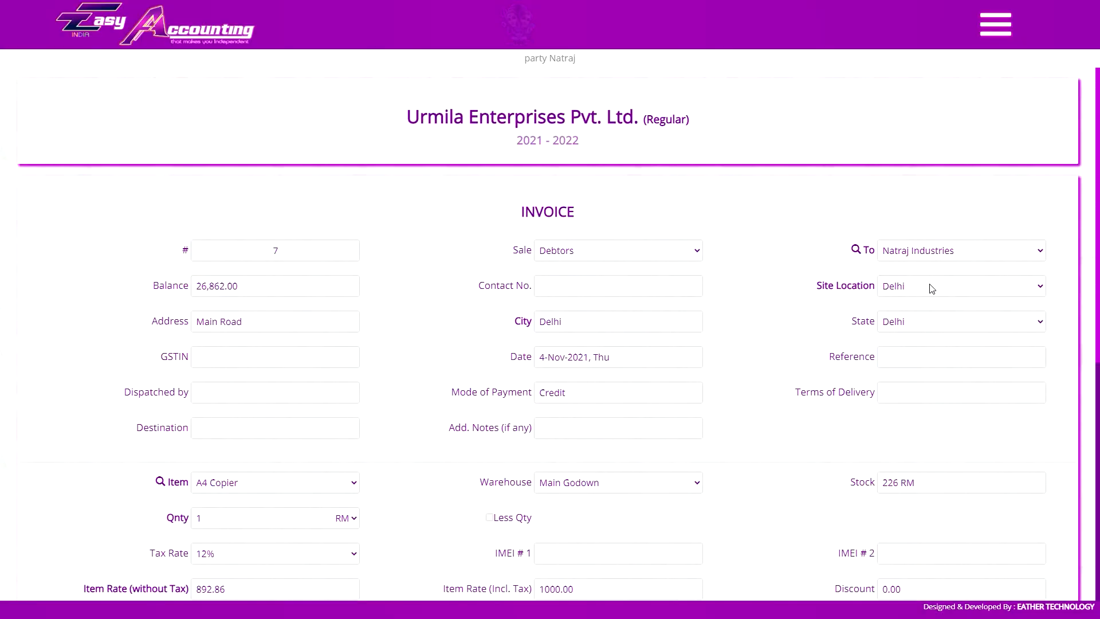
pyautogui.click(926, 286)
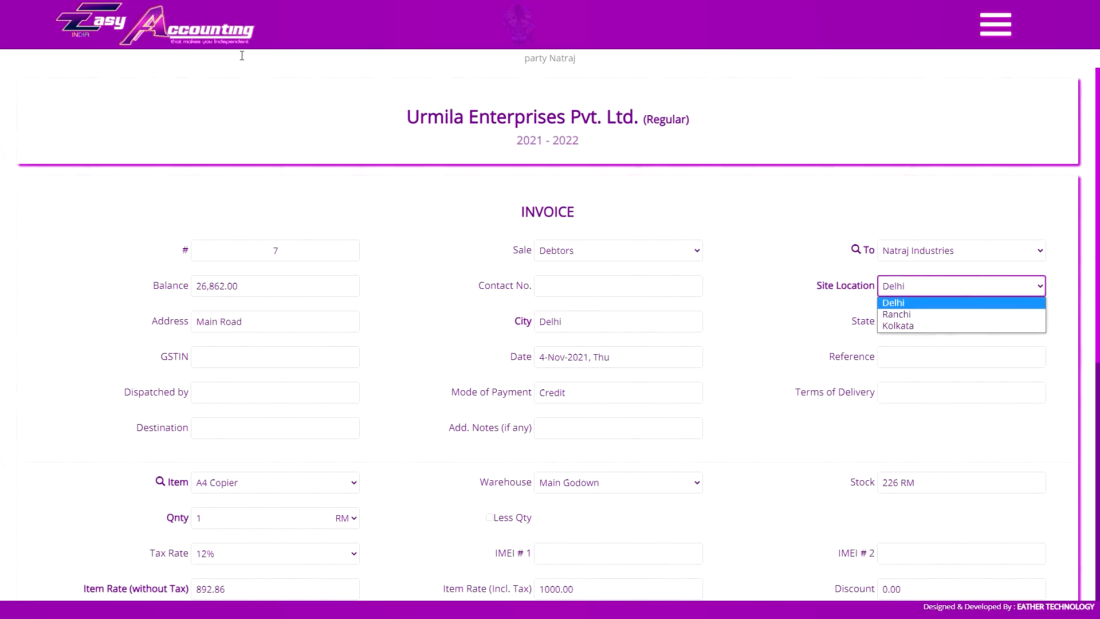
pyautogui.click(937, 286)
pyautogui.click(946, 149)
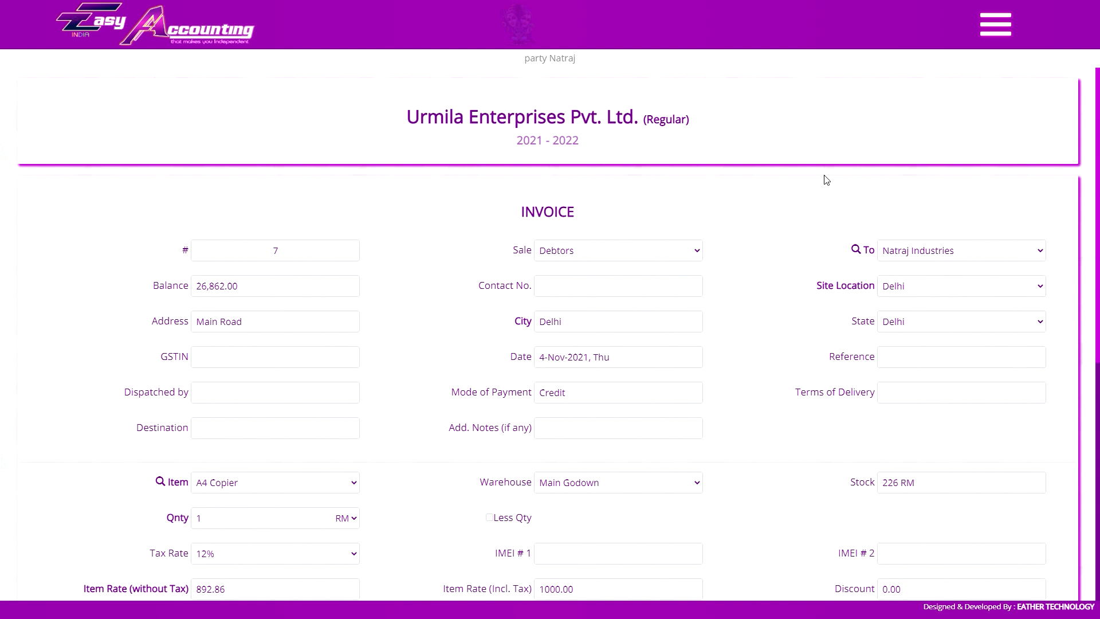
# Make invoice #7 a Cash sale and fill in the customer's name, contact number and state.
pyautogui.click(588, 250)
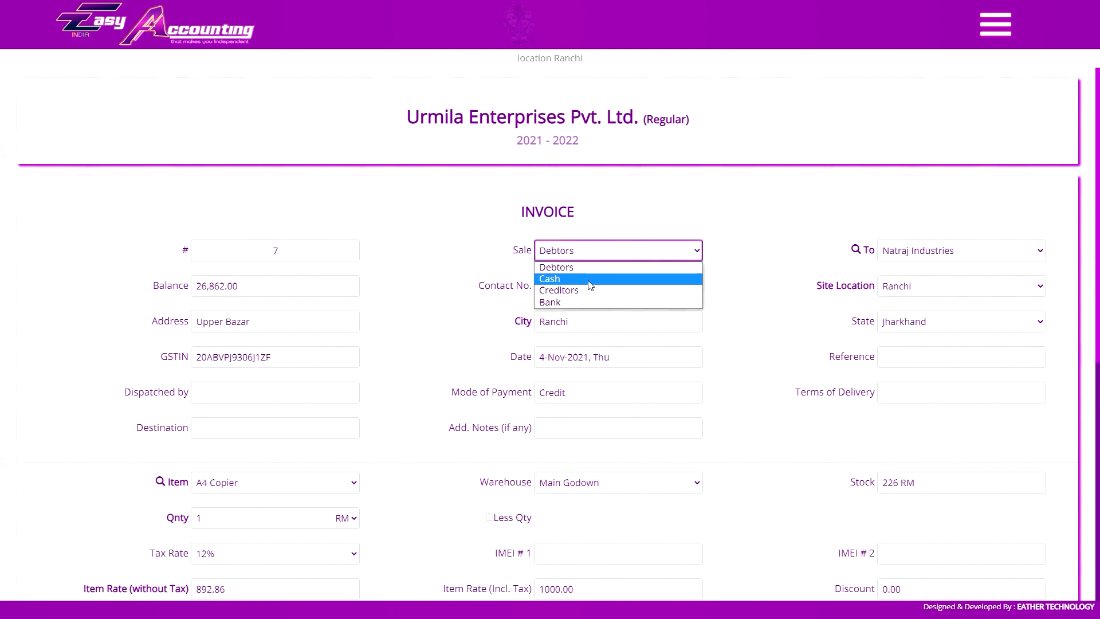
pyautogui.click(601, 279)
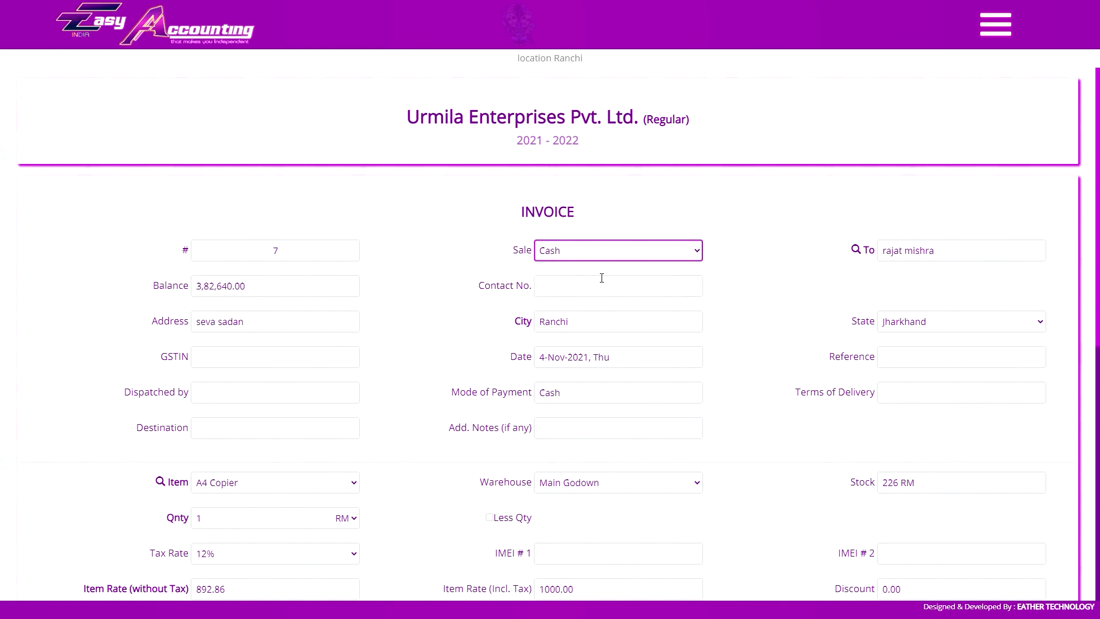
pyautogui.click(957, 253)
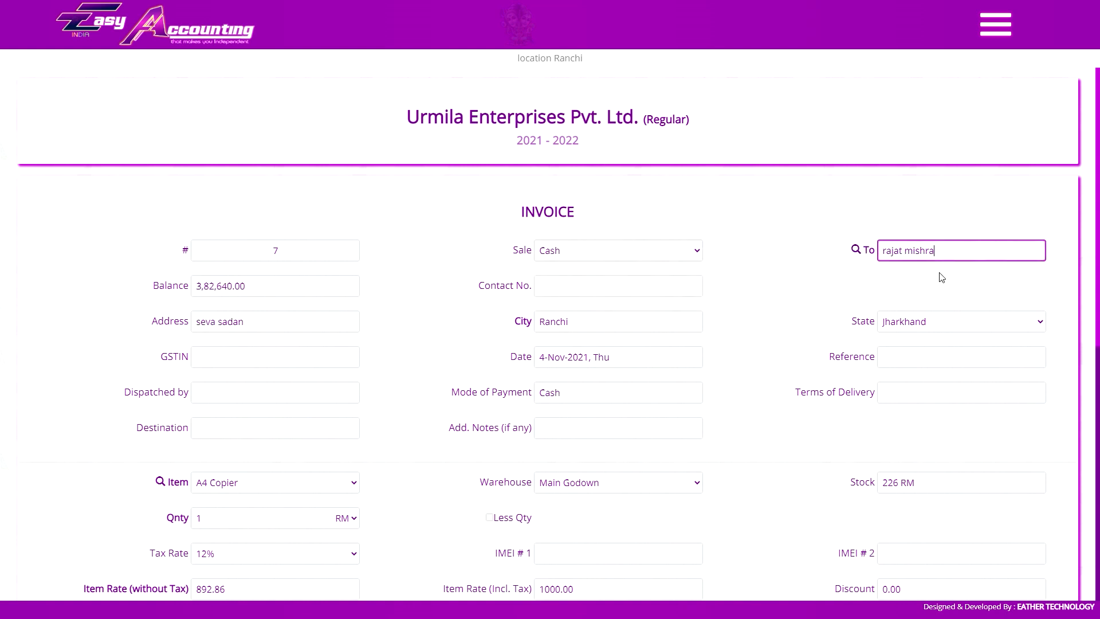
pyautogui.click(608, 288)
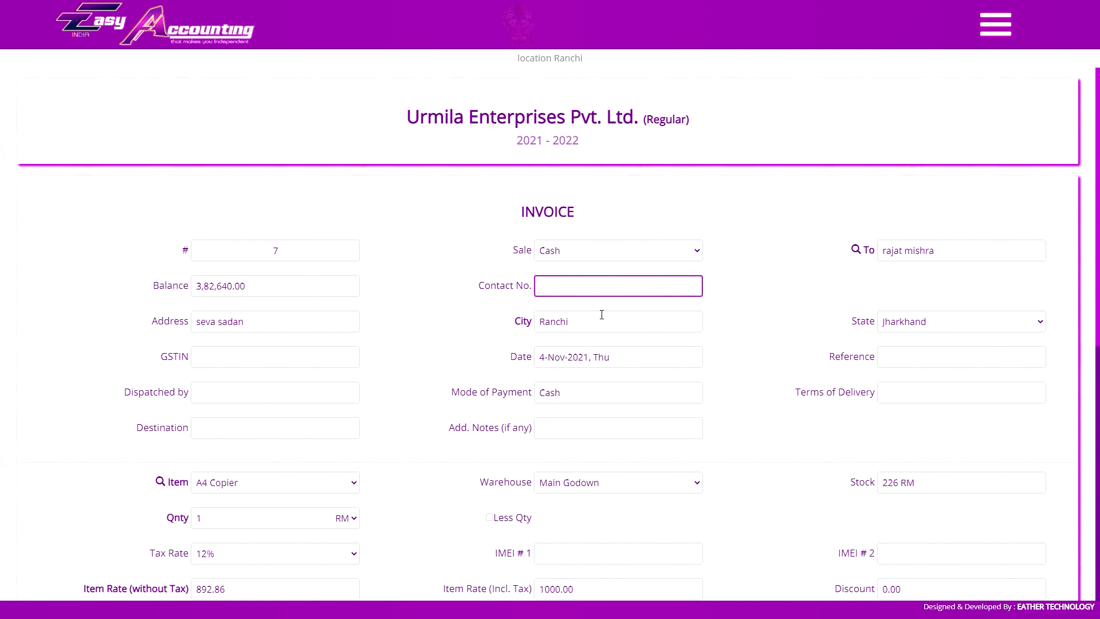
pyautogui.click(922, 323)
pyautogui.click(898, 320)
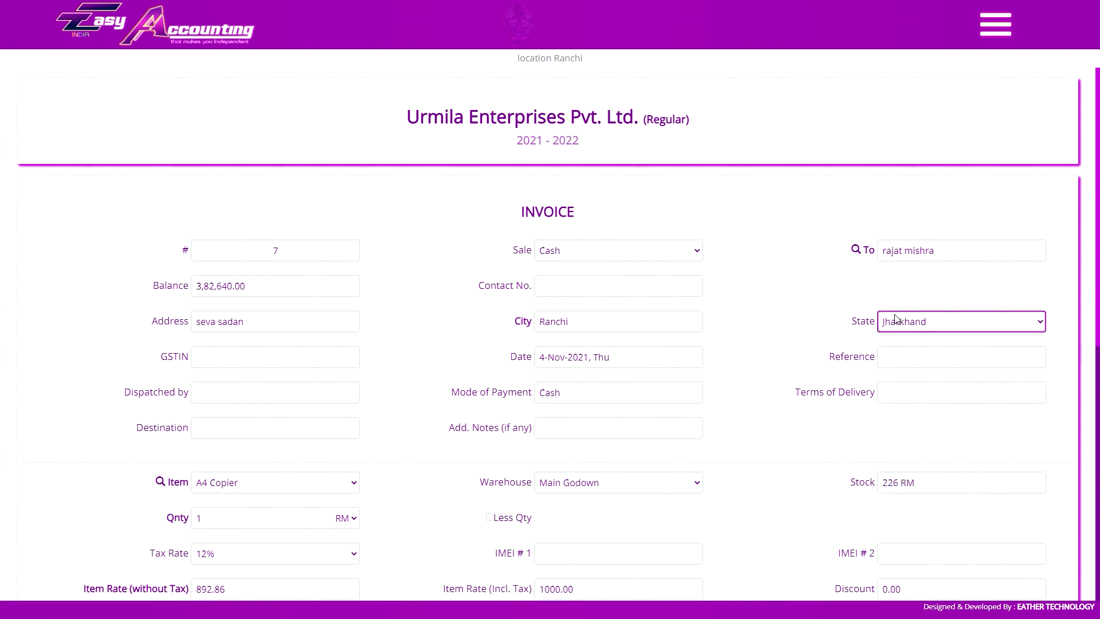
pyautogui.click(828, 168)
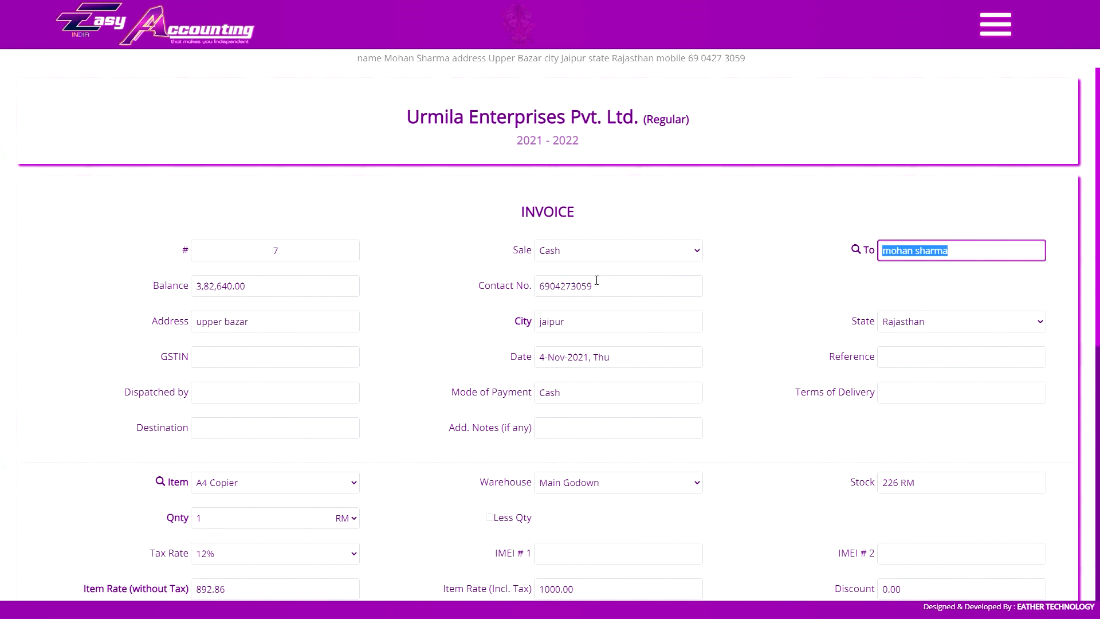
# Finish the customer entry and move through Reference, delivery and notes fields.
pyautogui.click(946, 277)
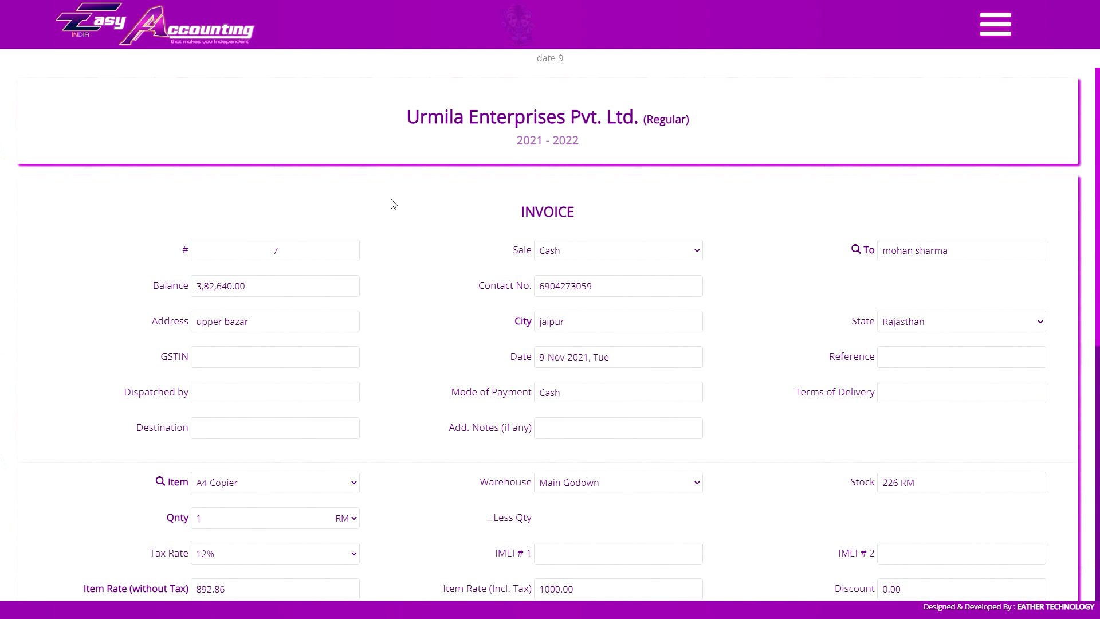
pyautogui.click(917, 351)
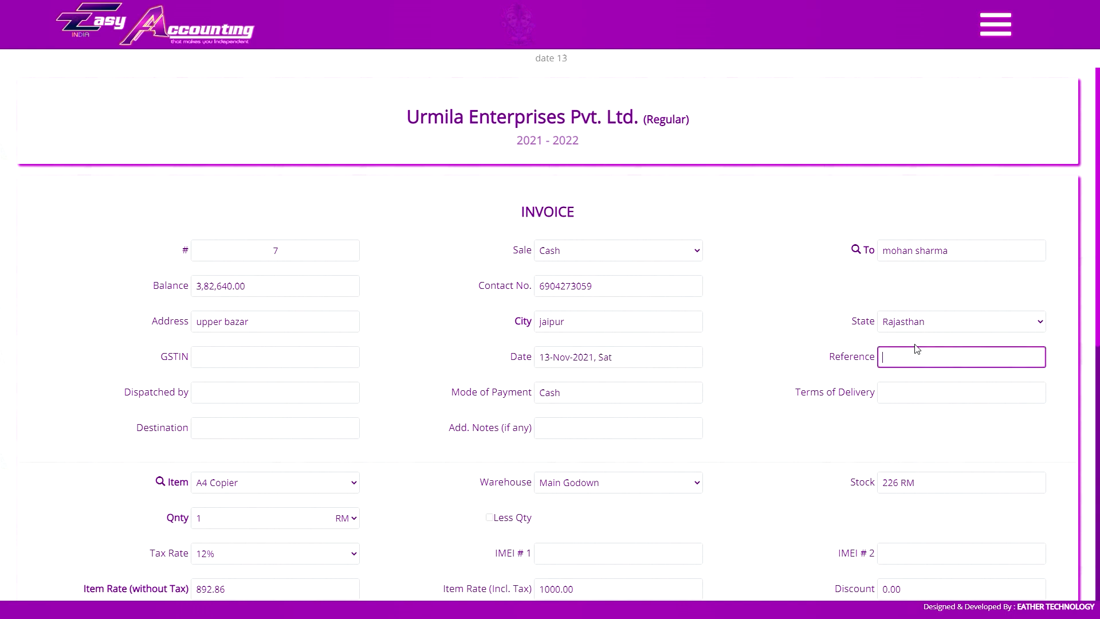
pyautogui.press('Tab')
pyautogui.press('Tab')
pyautogui.press('Tab')
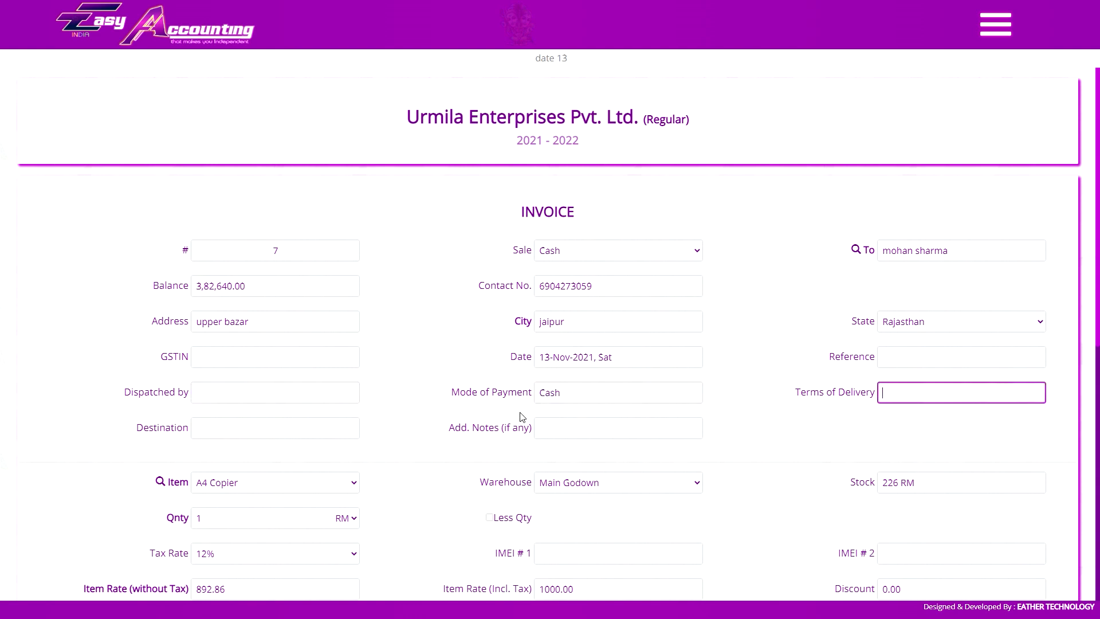
pyautogui.press('Tab')
pyautogui.press('Tab')
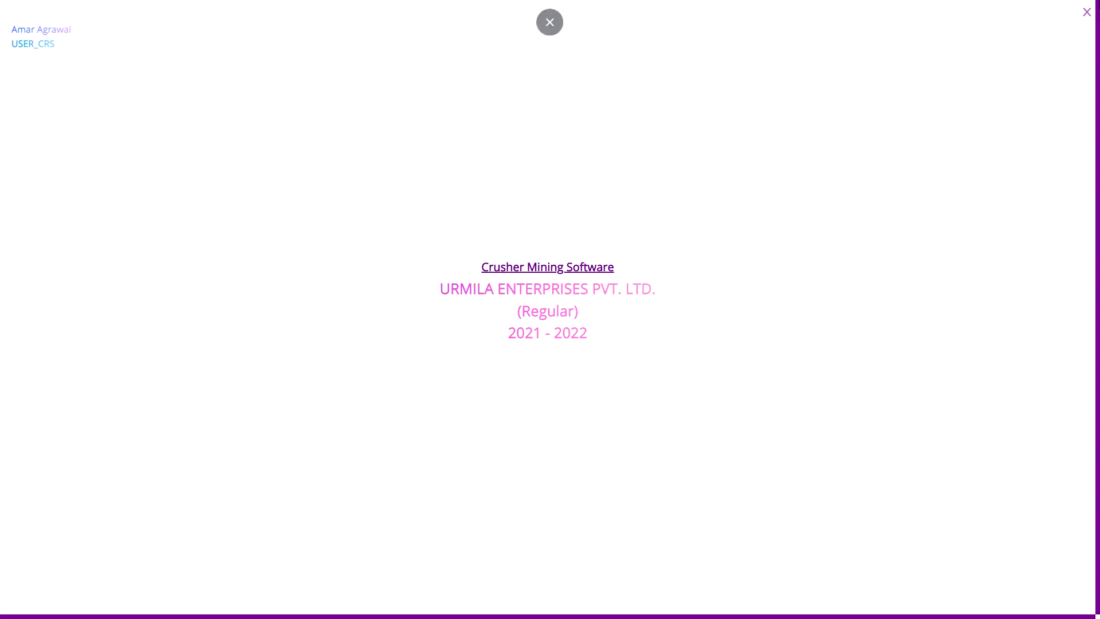
# Return to invoice #2 for Shivam Industries and tick Use Transport Rate for the Ranchi site.
pyautogui.click(1086, 14)
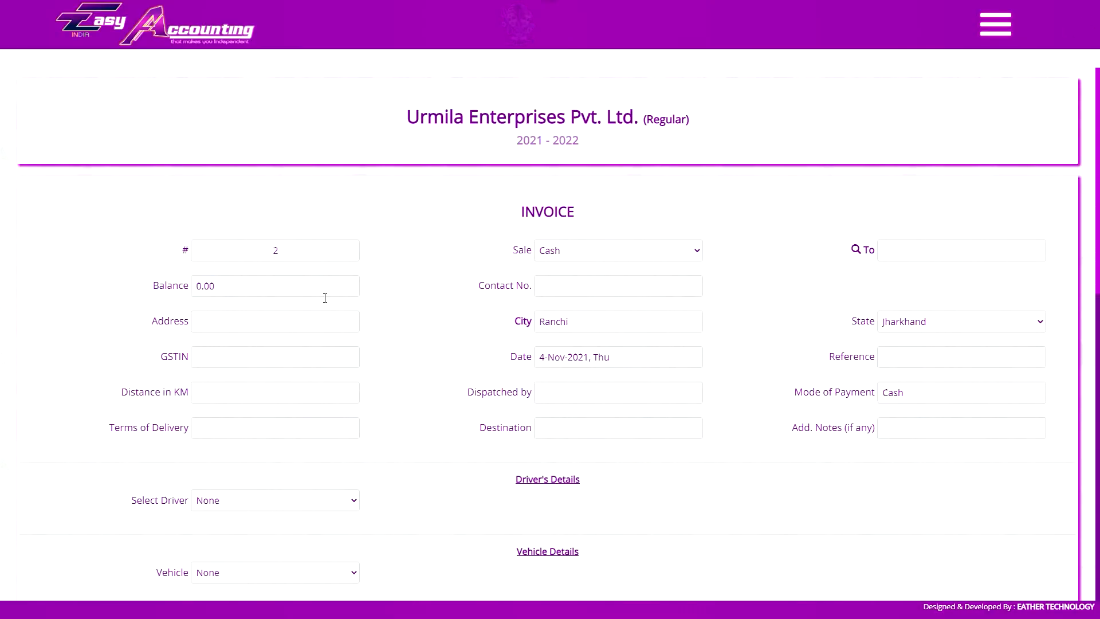
pyautogui.click(194, 397)
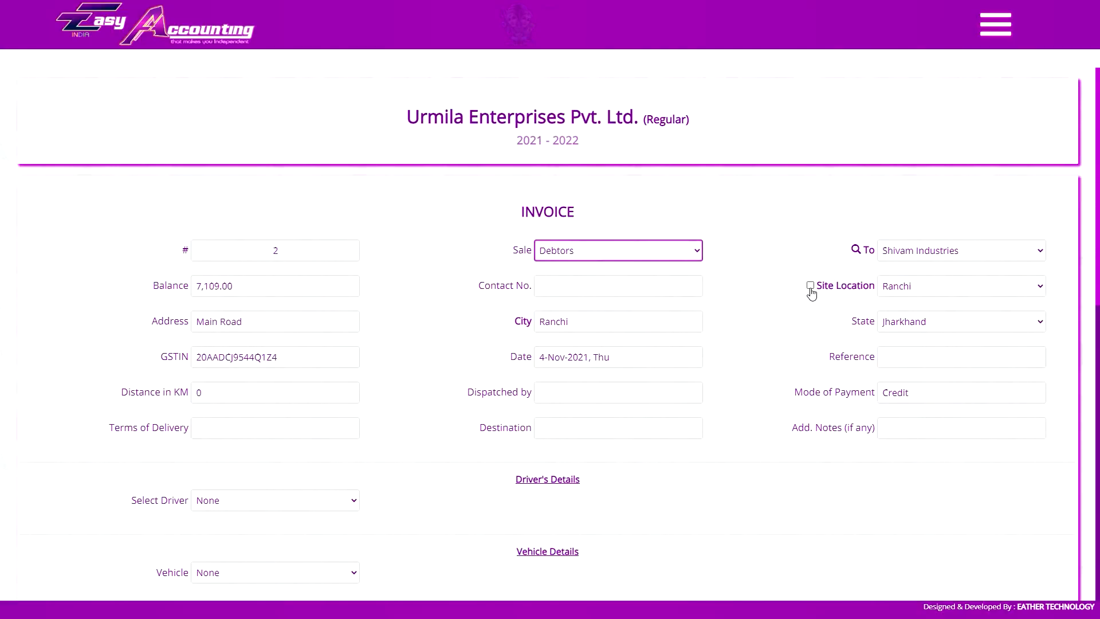
pyautogui.click(811, 287)
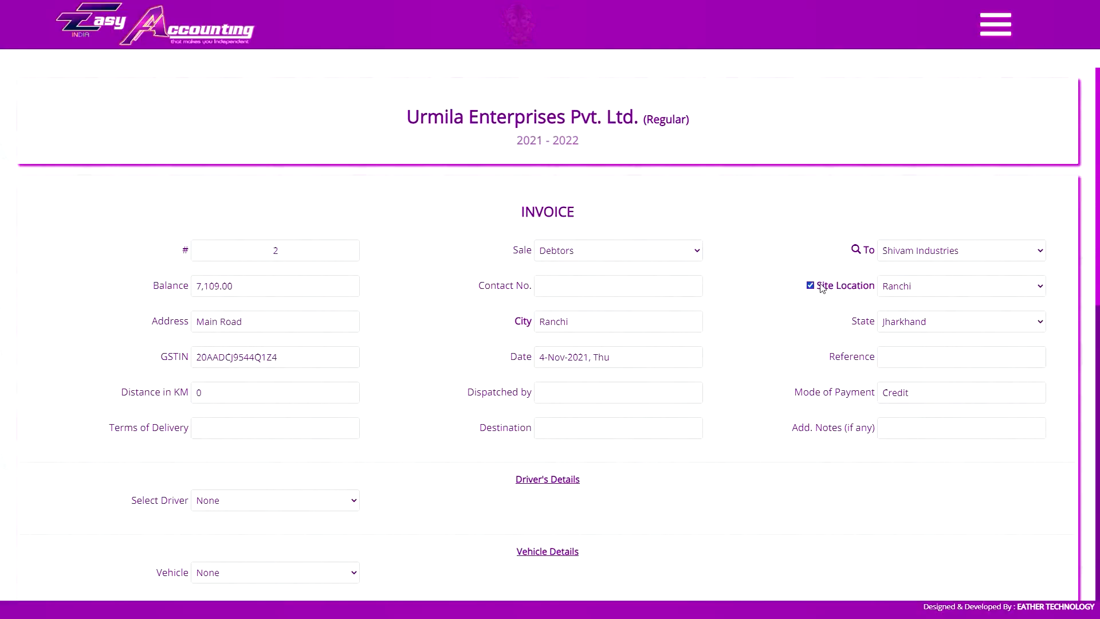
pyautogui.scroll(-5, 667, 312)
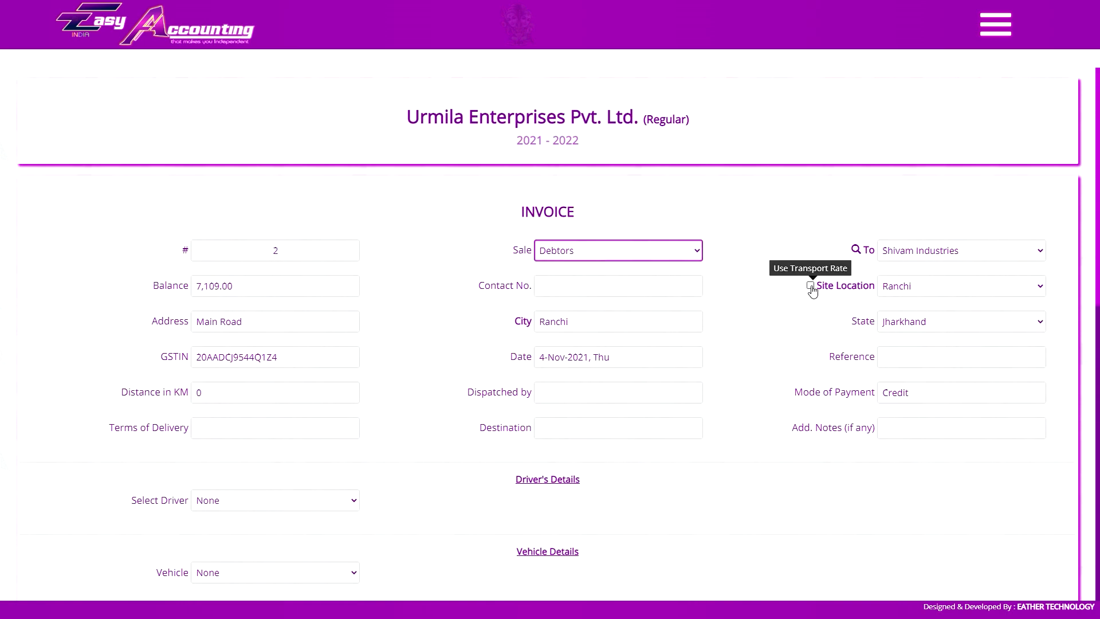
pyautogui.click(811, 286)
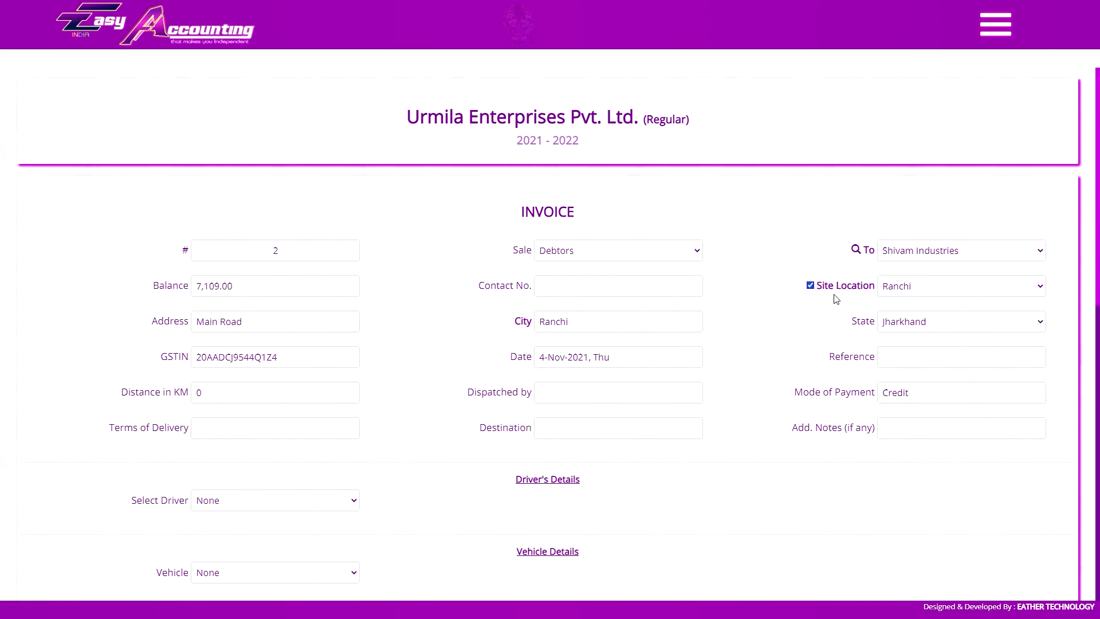
pyautogui.click(995, 25)
pyautogui.scroll(-8, 1032, 325)
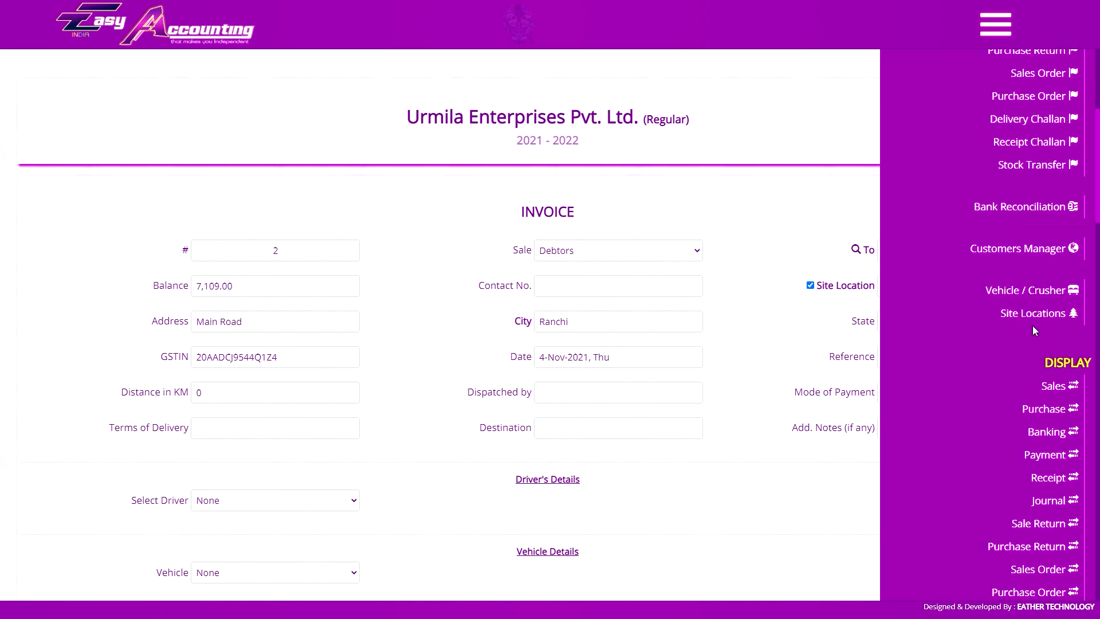
pyautogui.click(996, 25)
pyautogui.scroll(-4, 759, 272)
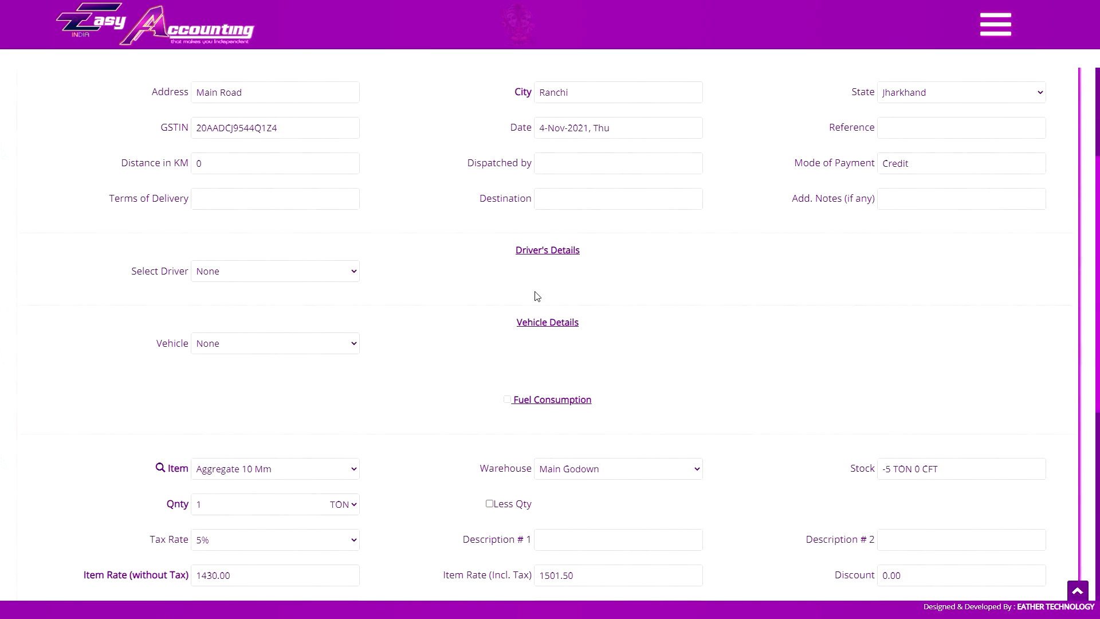
# Try the Own and outside driver types, visiting the outside driver's name, contact and ID fields.
pyautogui.click(295, 278)
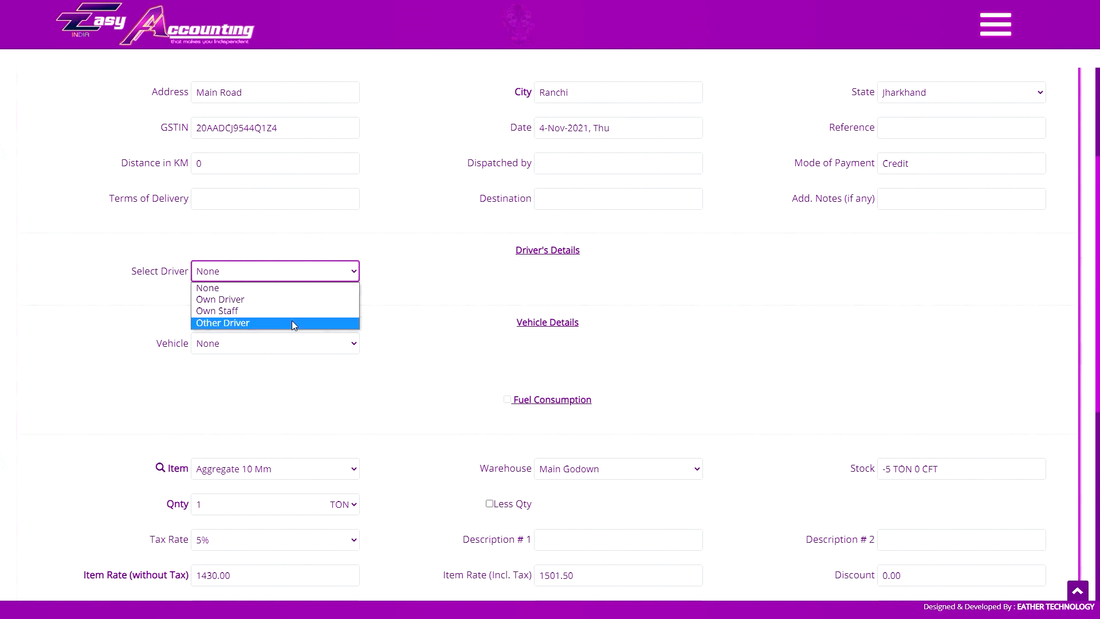
pyautogui.click(294, 299)
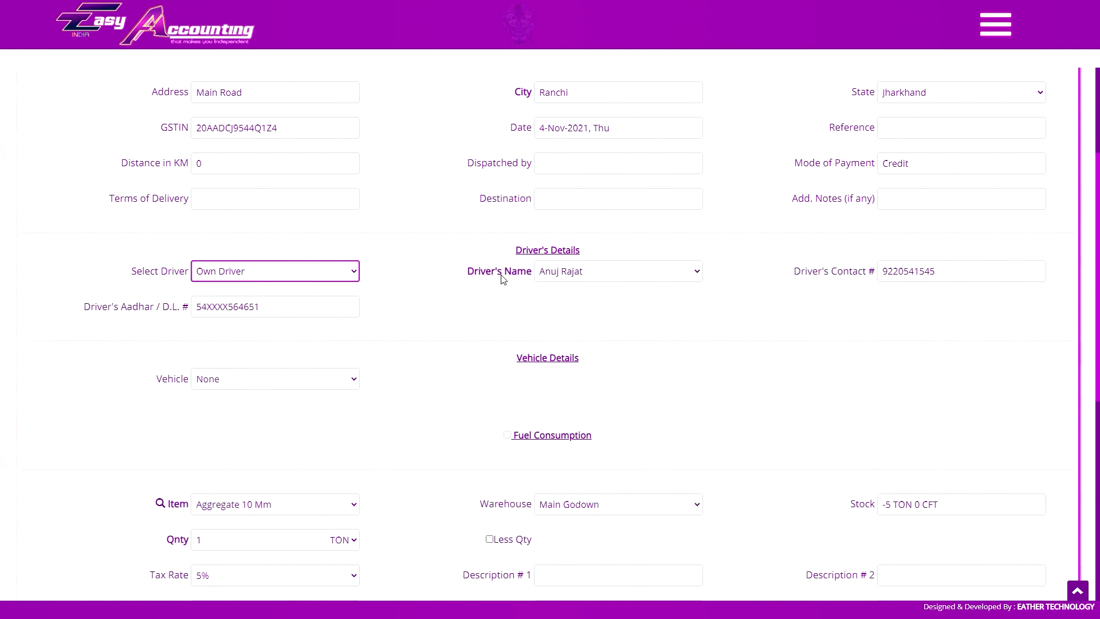
pyautogui.click(630, 275)
pyautogui.click(626, 272)
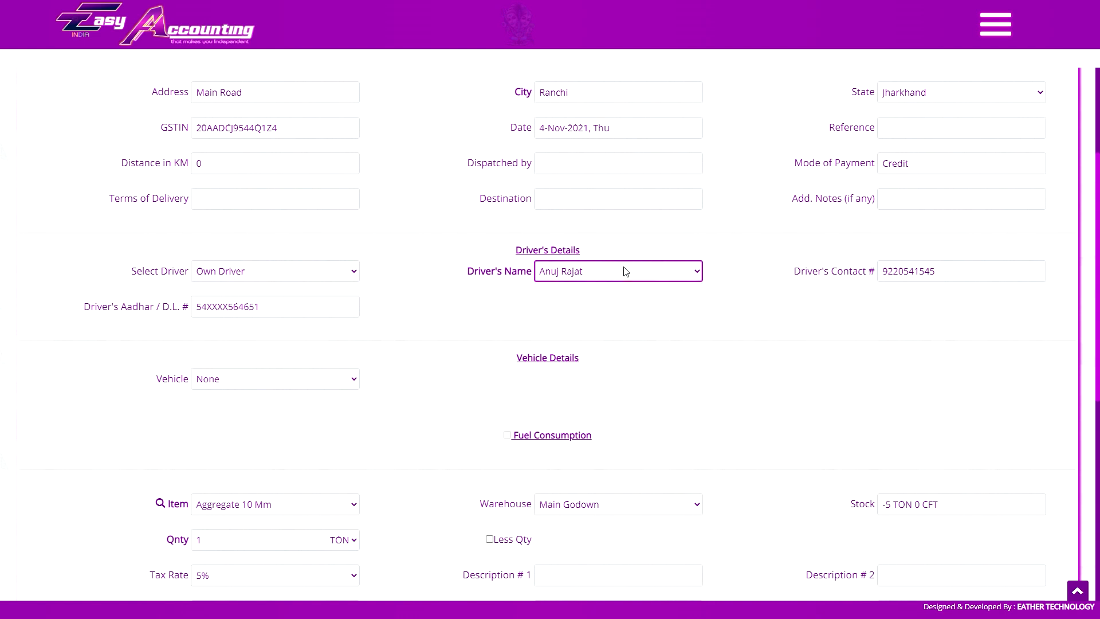
pyautogui.click(321, 278)
pyautogui.click(335, 320)
pyautogui.click(643, 267)
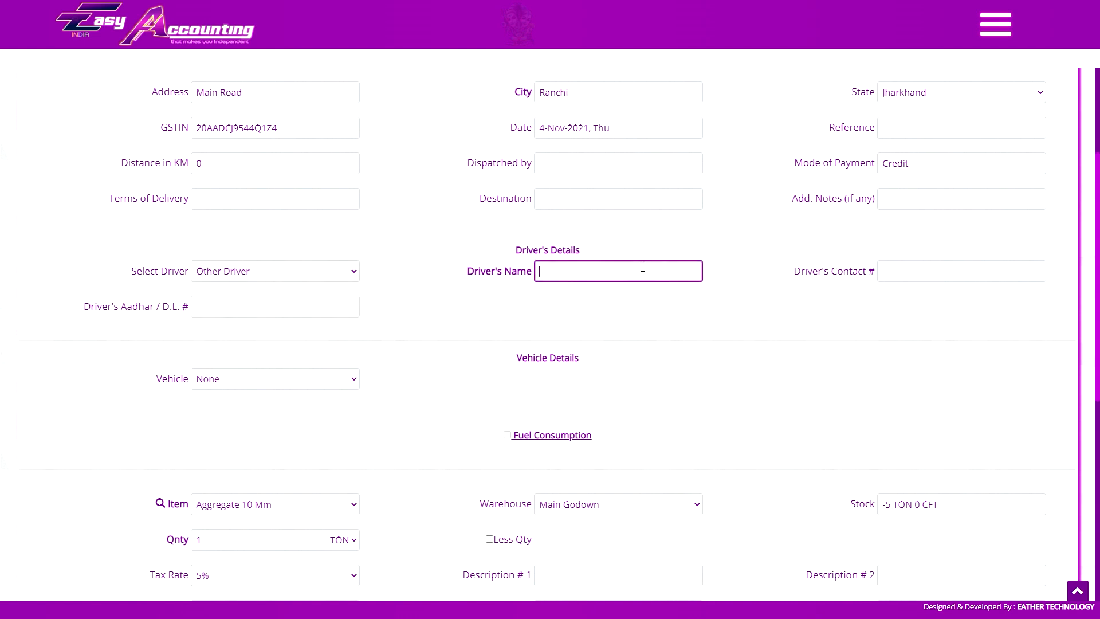
pyautogui.click(895, 262)
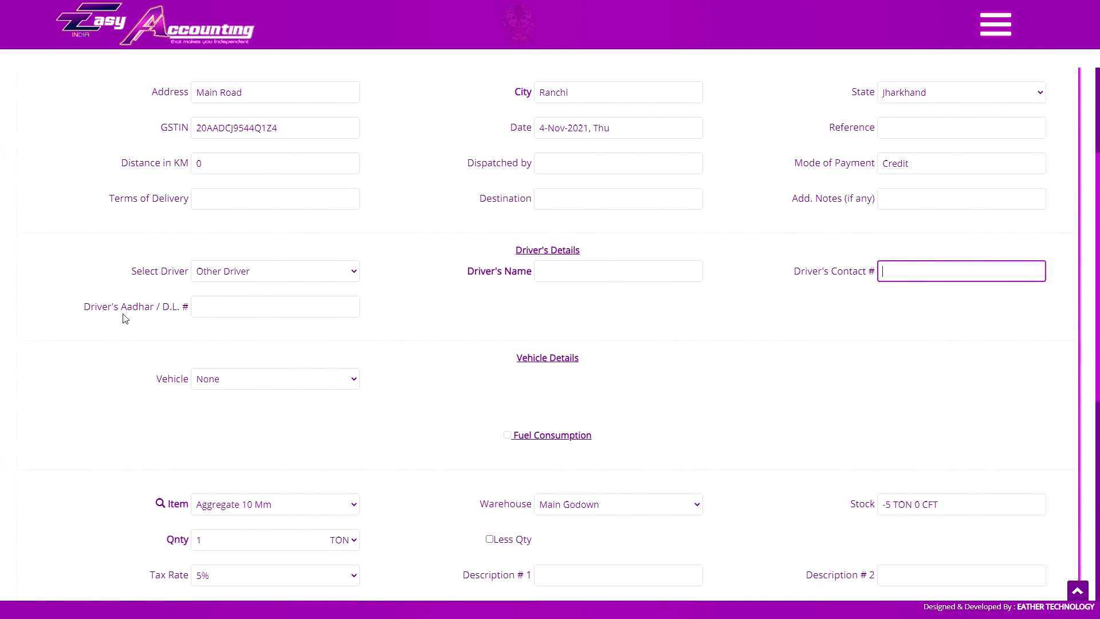
pyautogui.click(242, 309)
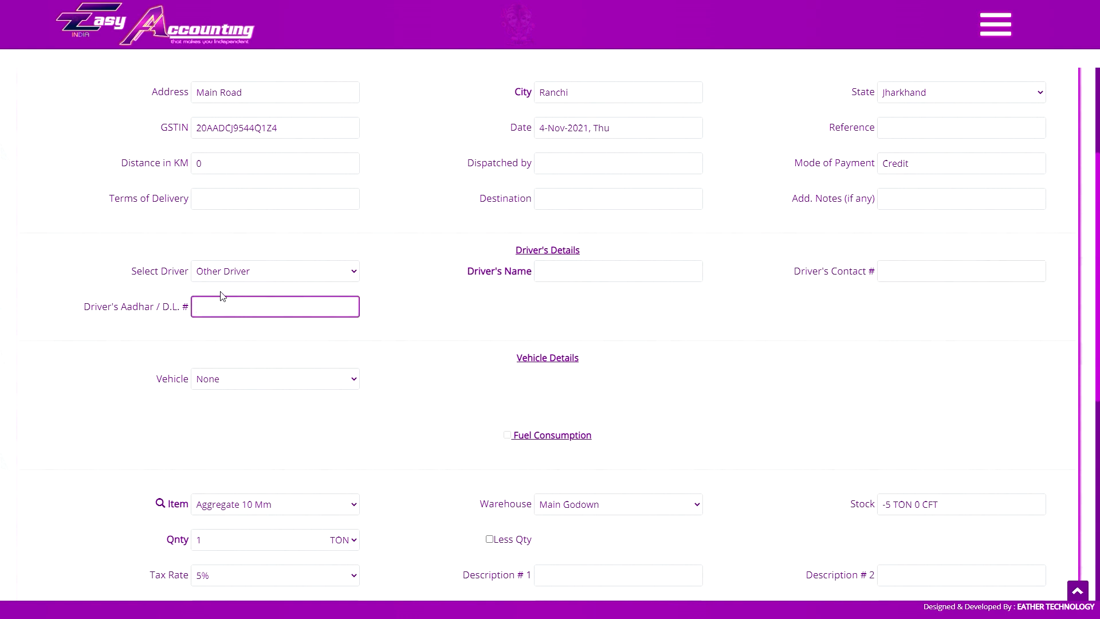
# Toggle the driver type between outside and own, settling on the company's Own Driver.
pyautogui.click(262, 278)
pyautogui.click(262, 298)
pyautogui.click(544, 276)
pyautogui.click(544, 276)
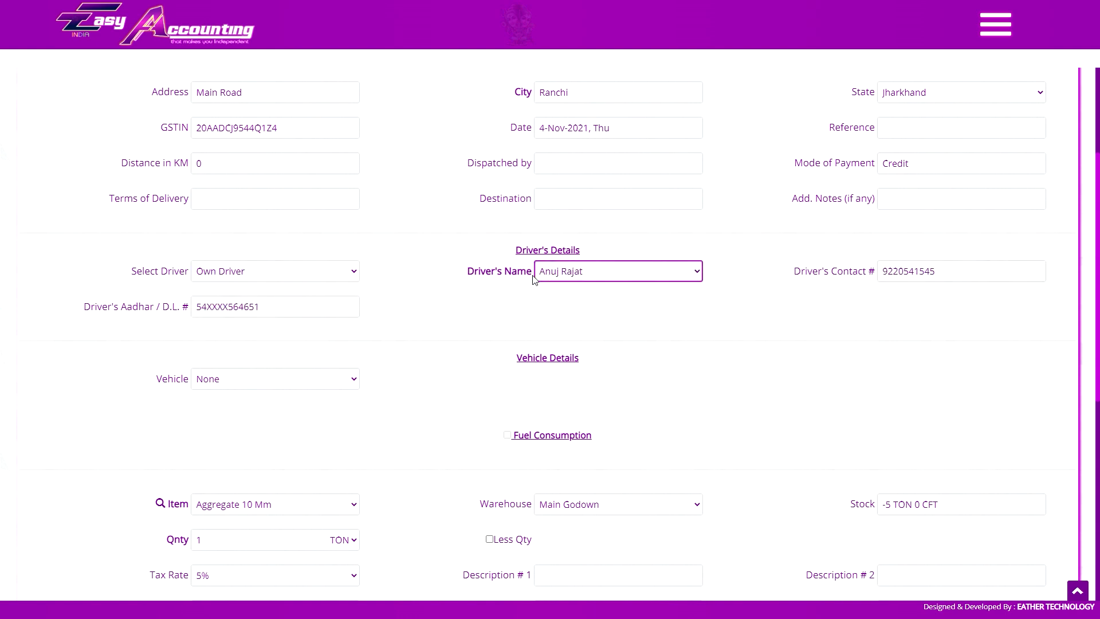
pyautogui.click(269, 271)
pyautogui.click(220, 321)
pyautogui.click(574, 276)
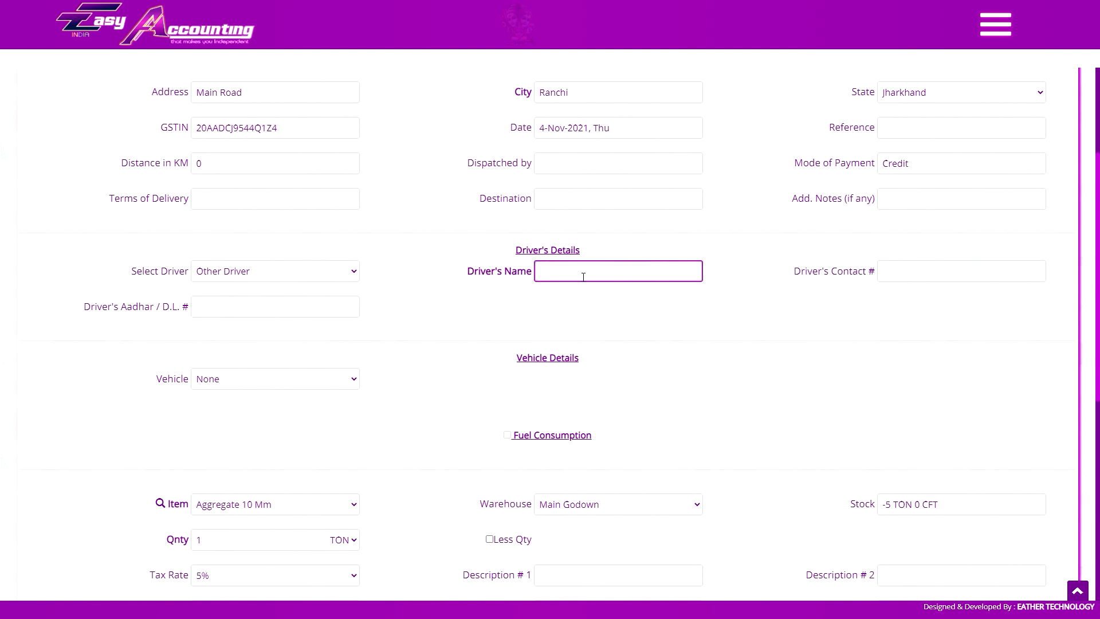
pyautogui.click(304, 276)
pyautogui.click(277, 298)
pyautogui.click(593, 273)
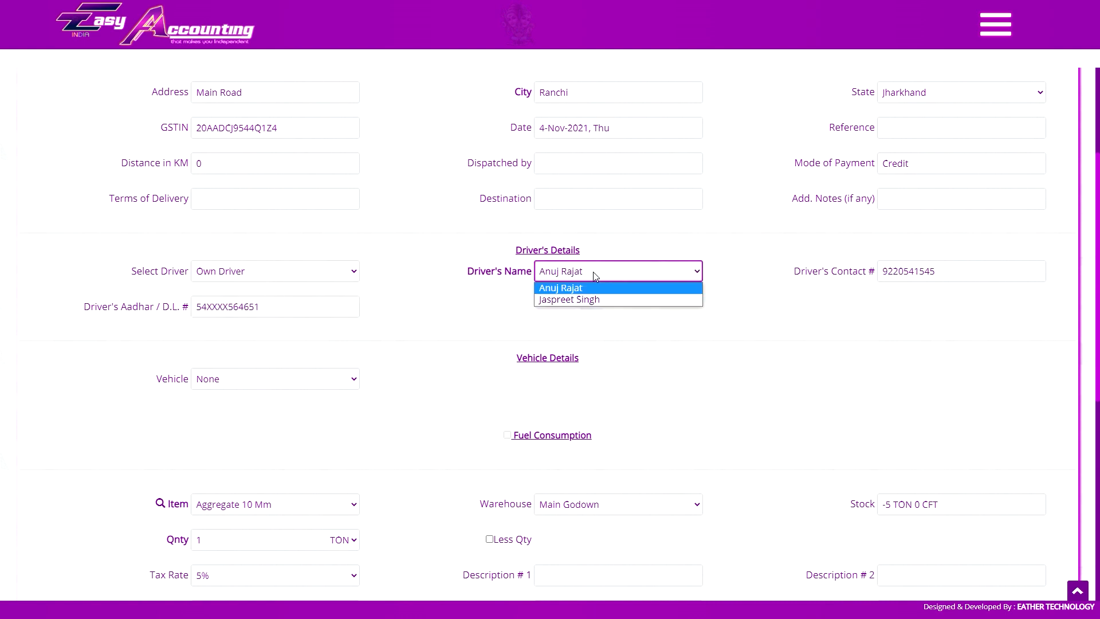
# Choose the second own driver from the Driver's Name list, then open the main menu.
pyautogui.click(449, 254)
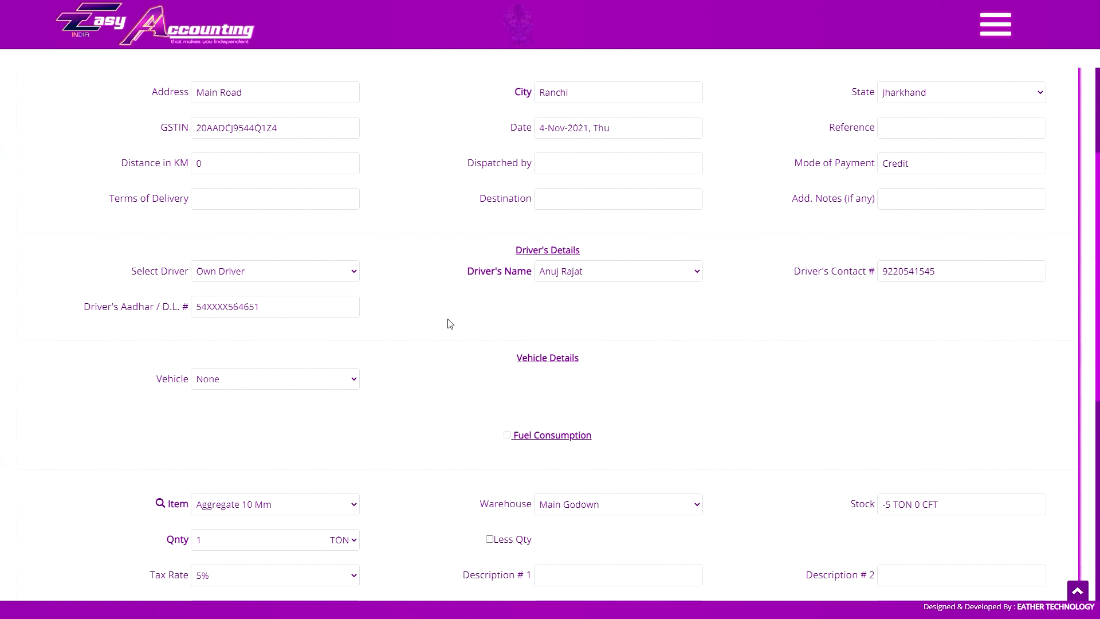
pyautogui.click(496, 334)
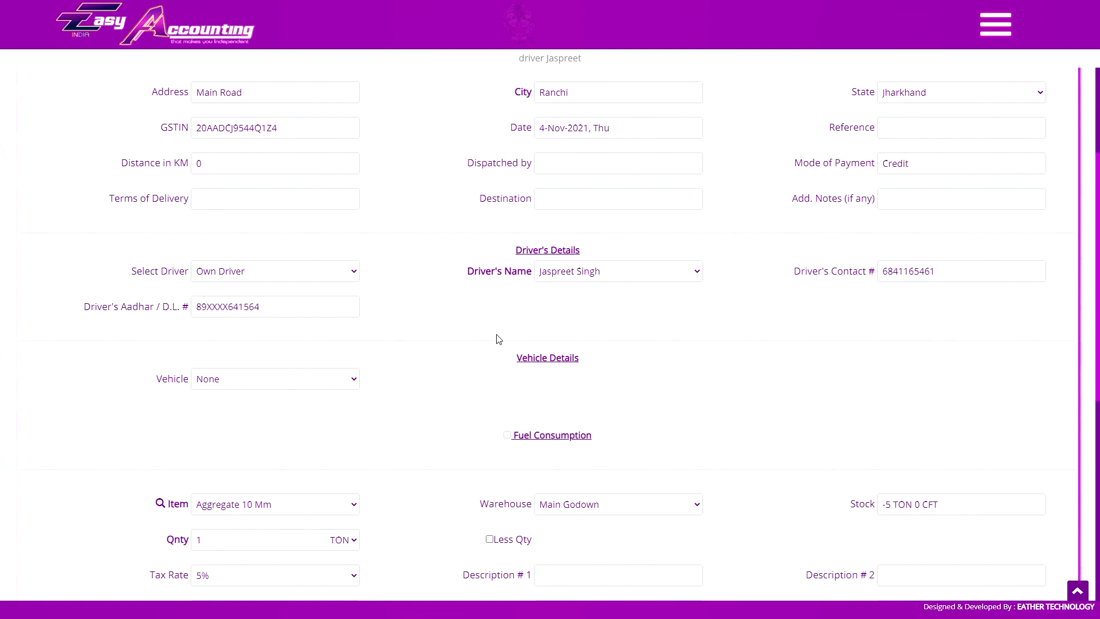
pyautogui.click(297, 273)
pyautogui.click(250, 298)
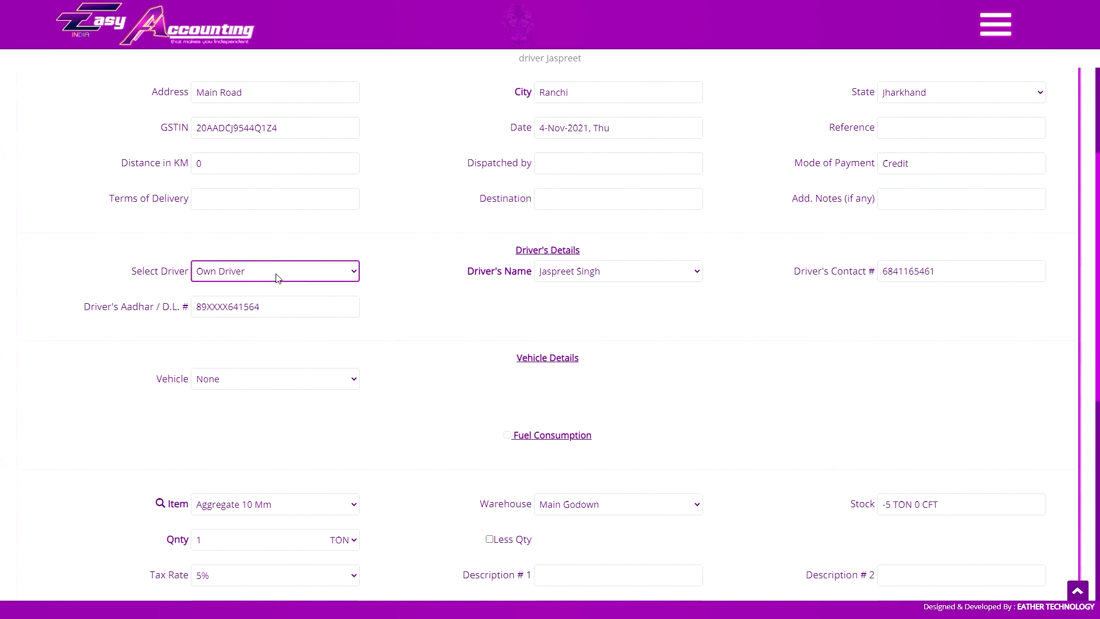
pyautogui.click(996, 35)
pyautogui.scroll(-15, 1041, 330)
pyautogui.click(1038, 211)
pyautogui.click(567, 118)
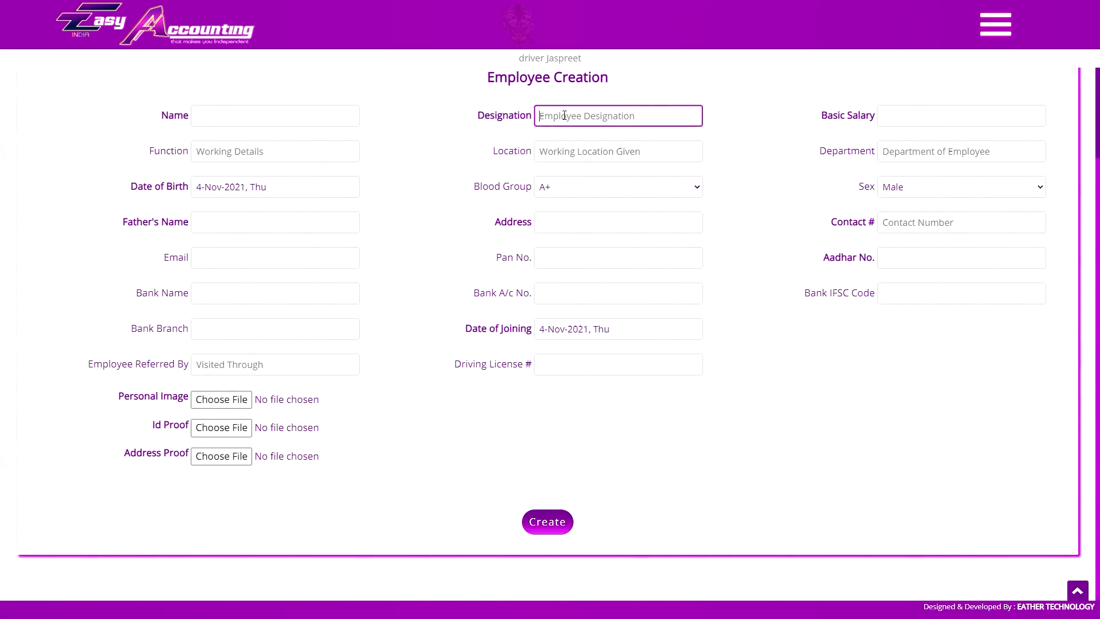
pyautogui.write('driver')
pyautogui.scroll(2, 560, 216)
pyautogui.click(996, 24)
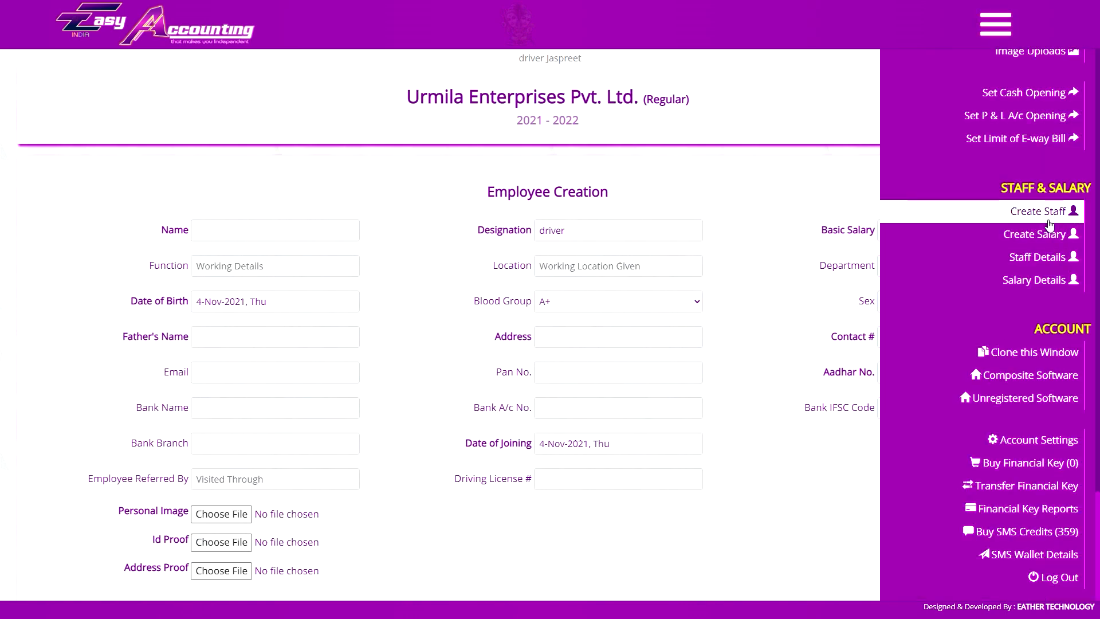
pyautogui.click(995, 25)
pyautogui.hotkey('ctrl', 'Tab')
pyautogui.hotkey('ctrl', 'Tab')
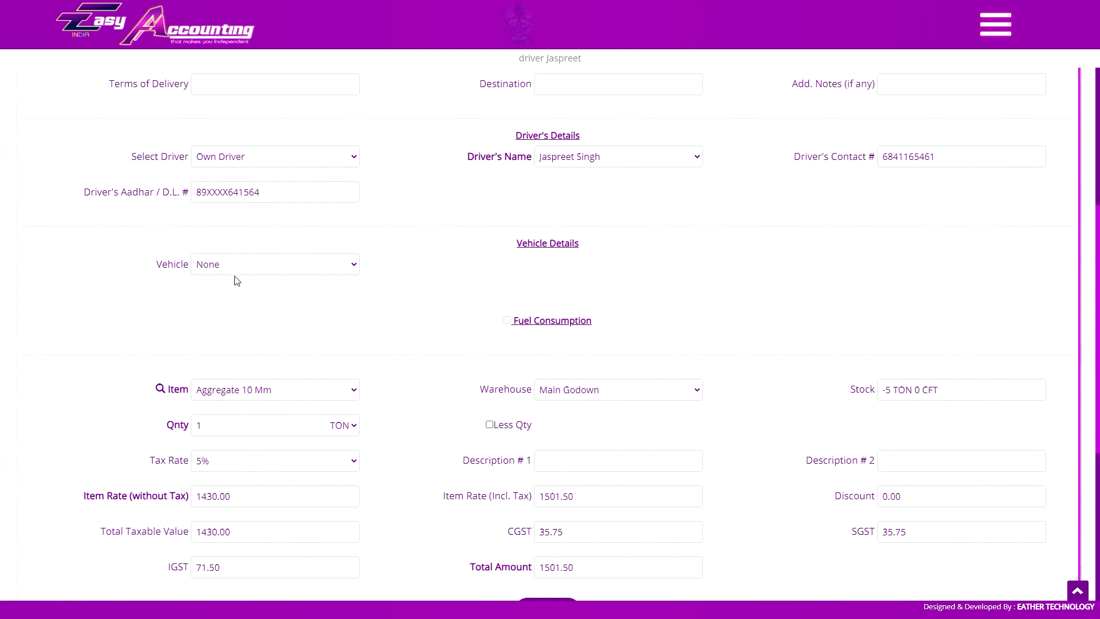
# Toggle the vehicle between rented and own, keeping type Truck / 8 Wheeler, and enter registration details.
pyautogui.click(310, 268)
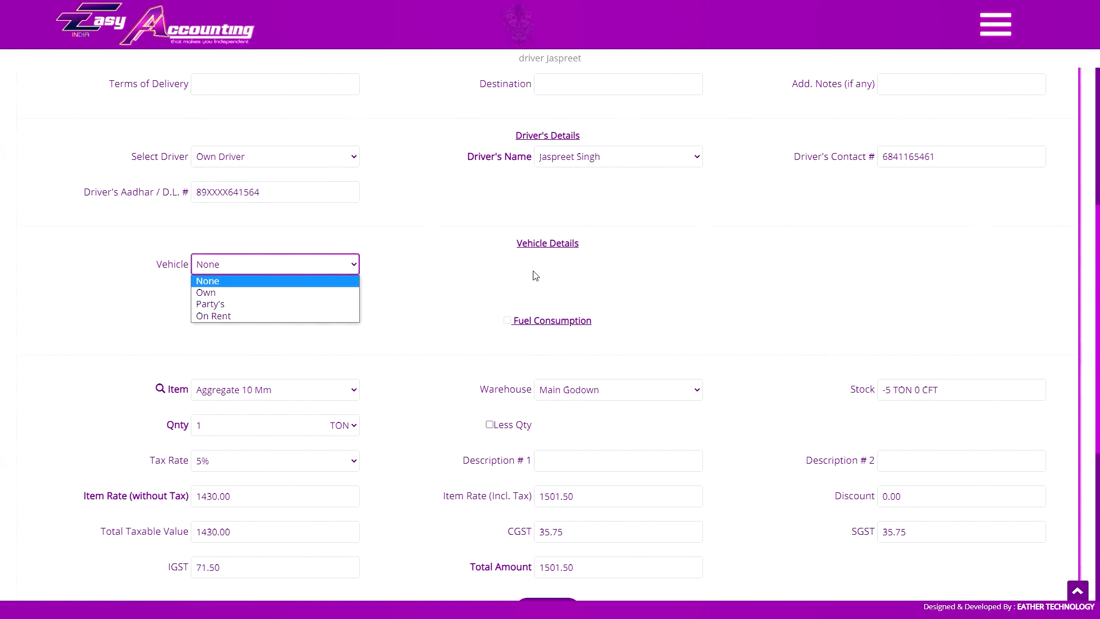
pyautogui.click(281, 315)
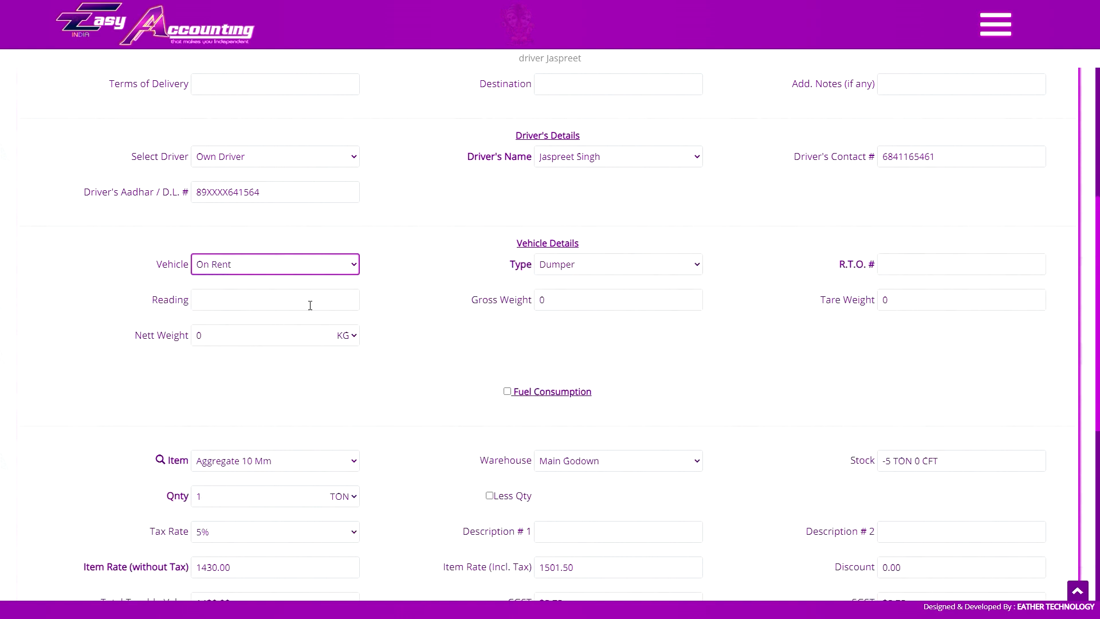
pyautogui.click(300, 265)
pyautogui.click(265, 292)
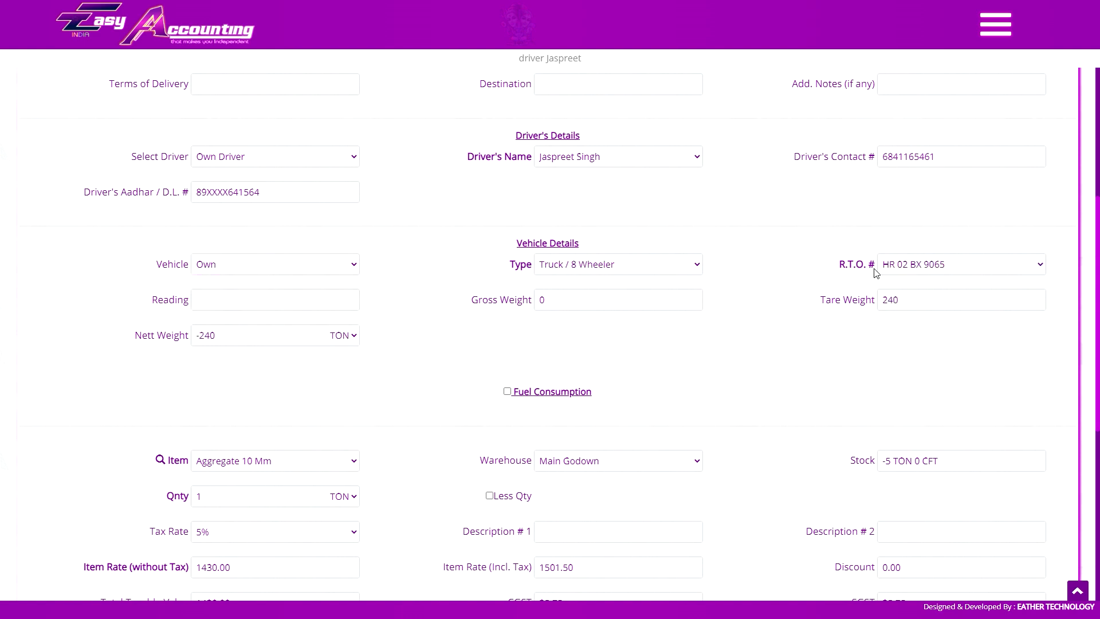
pyautogui.click(915, 273)
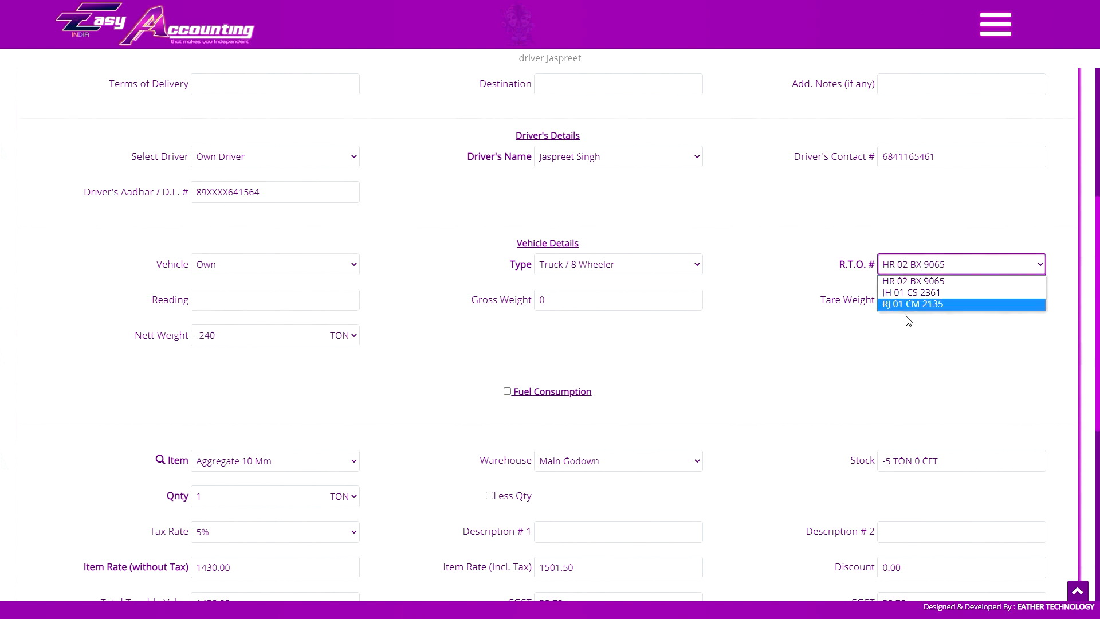
pyautogui.click(275, 264)
pyautogui.click(299, 304)
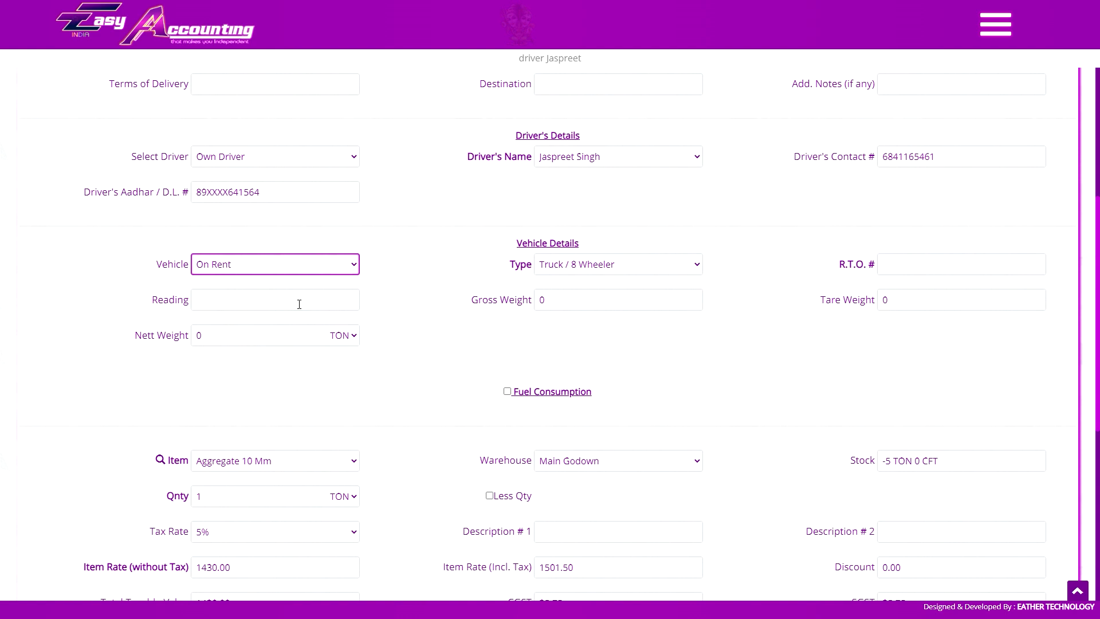
pyautogui.click(655, 269)
pyautogui.click(641, 269)
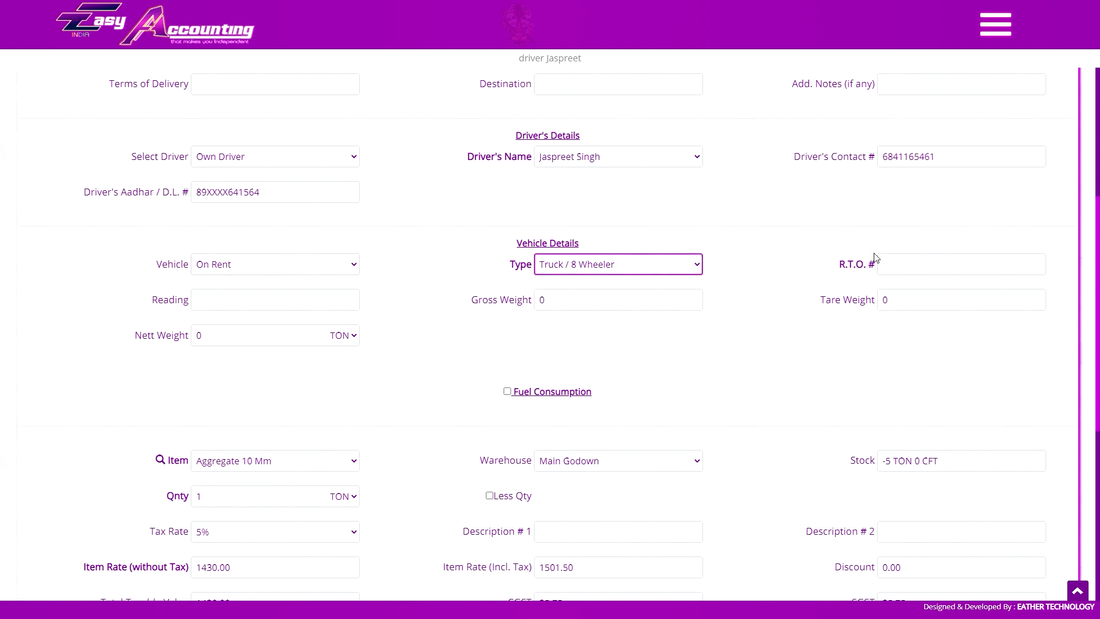
pyautogui.click(882, 263)
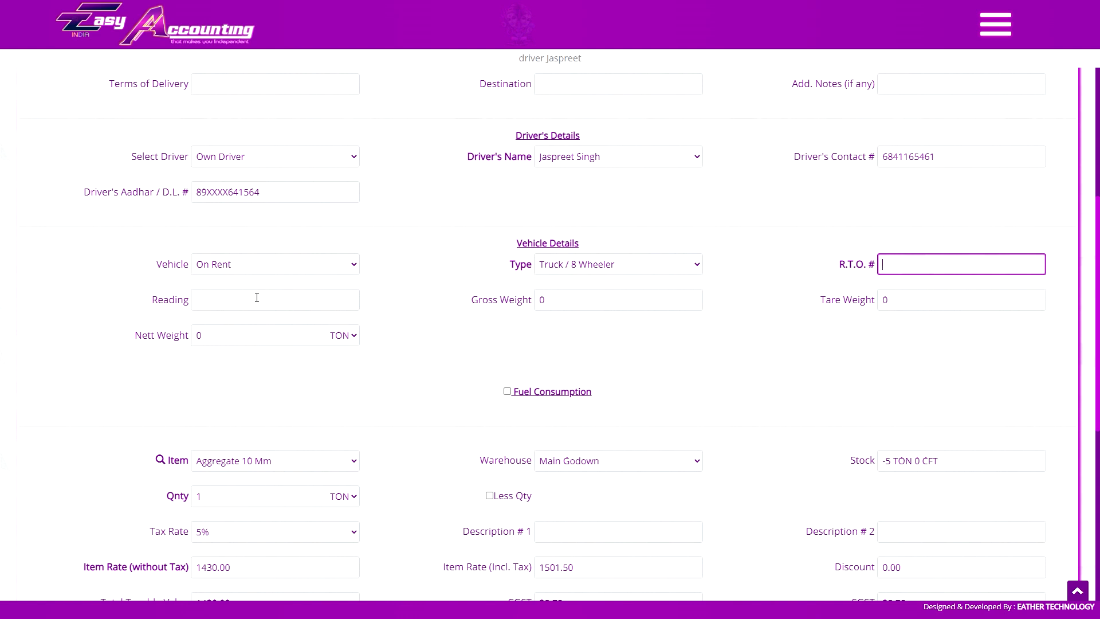
pyautogui.click(198, 301)
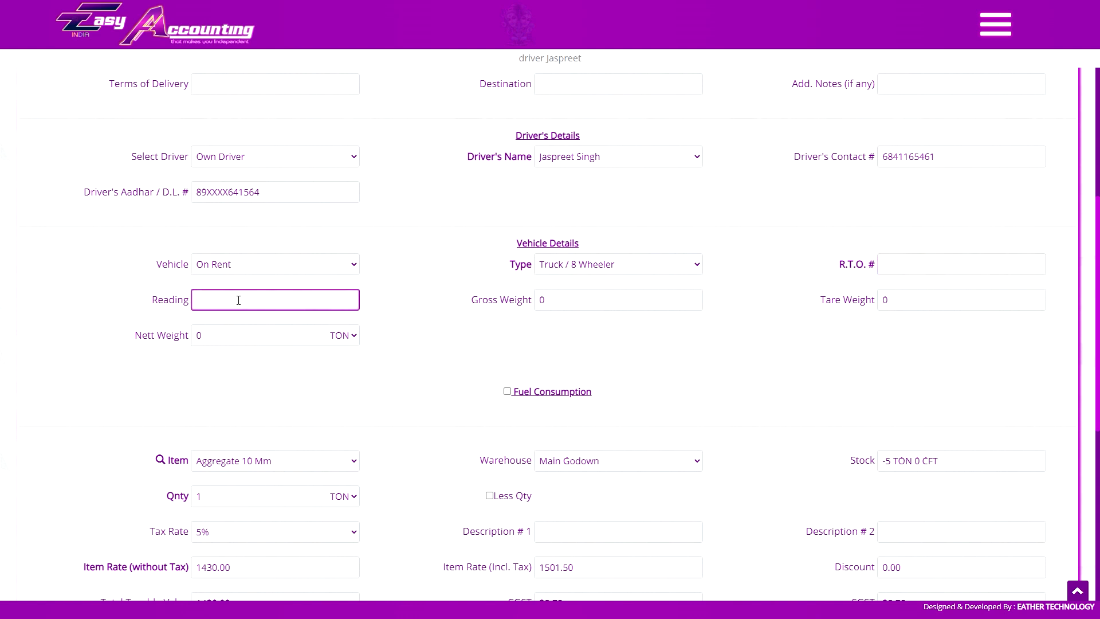
pyautogui.press('Tab')
pyautogui.press('Tab')
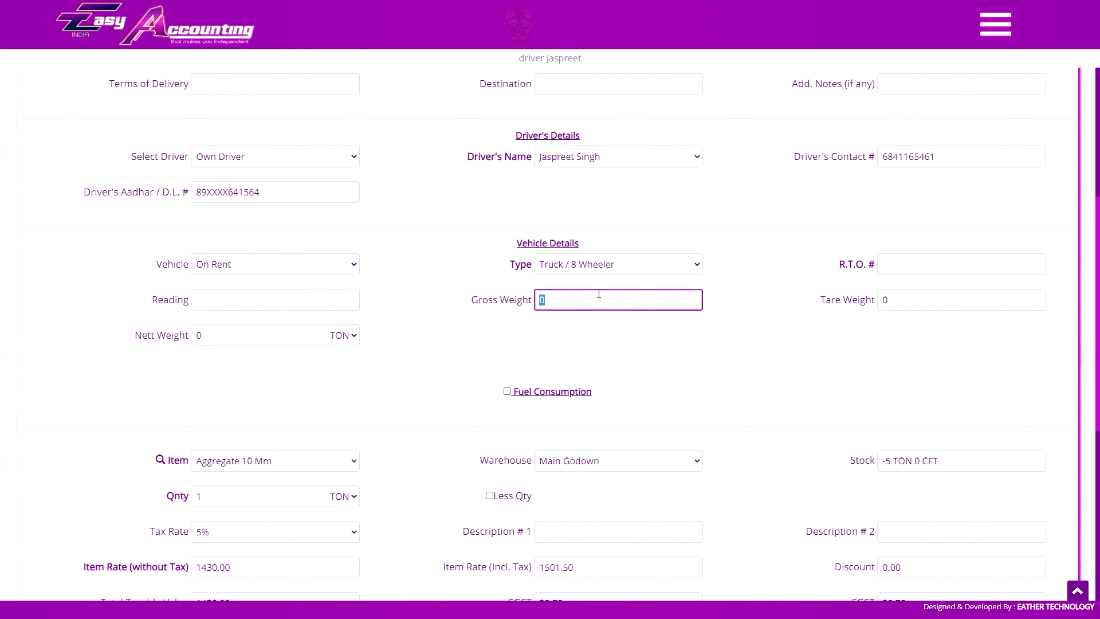
pyautogui.click(640, 343)
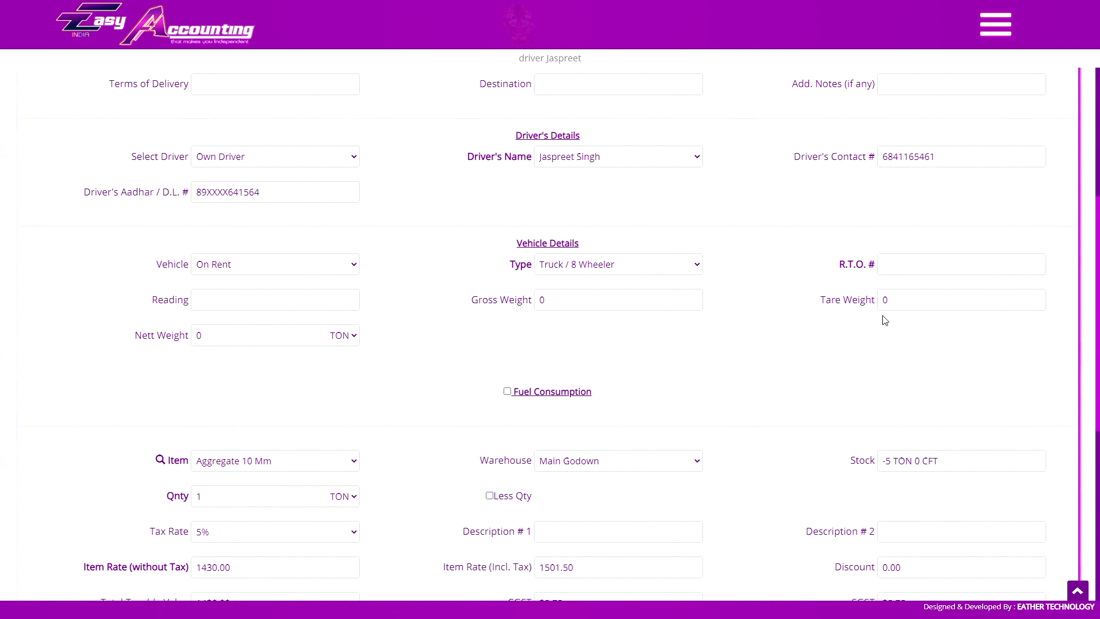
pyautogui.click(892, 303)
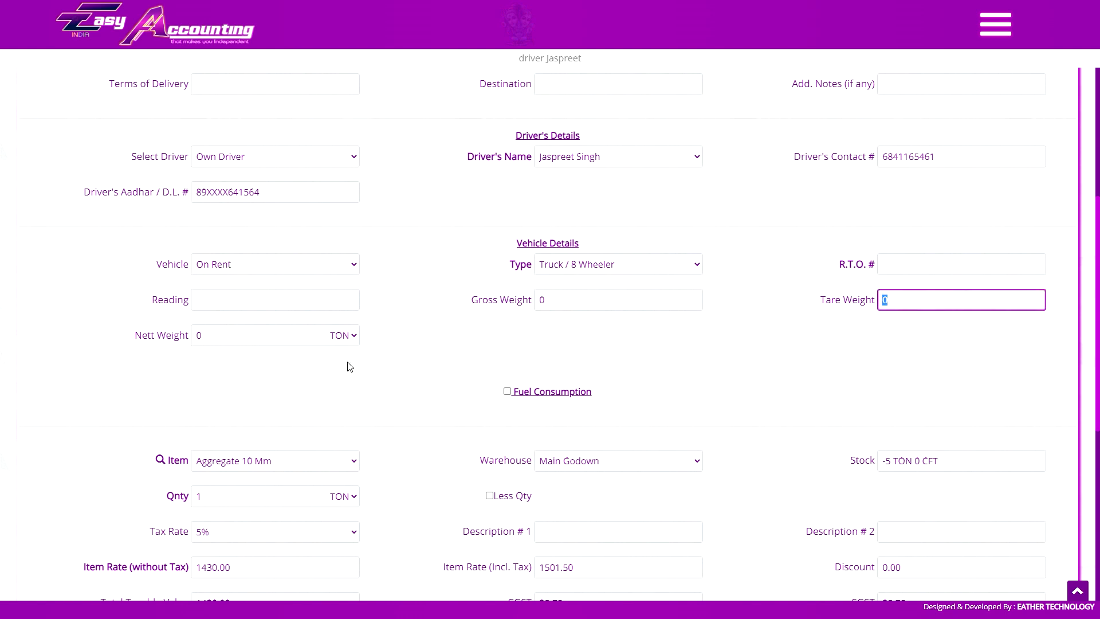
pyautogui.click(333, 338)
pyautogui.click(346, 329)
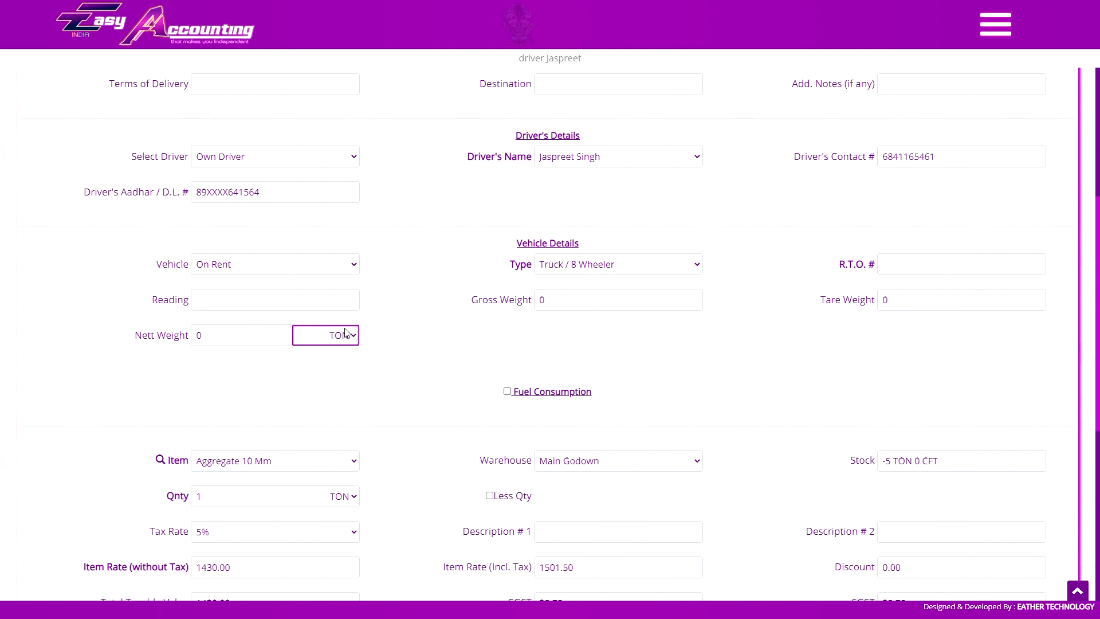
pyautogui.click(276, 268)
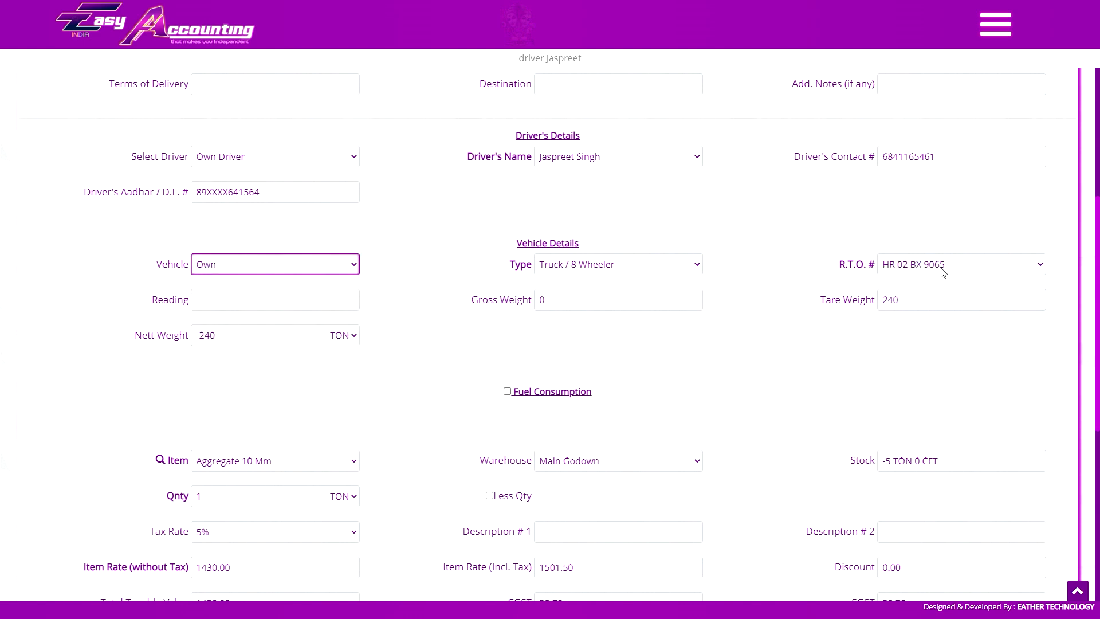
pyautogui.click(942, 272)
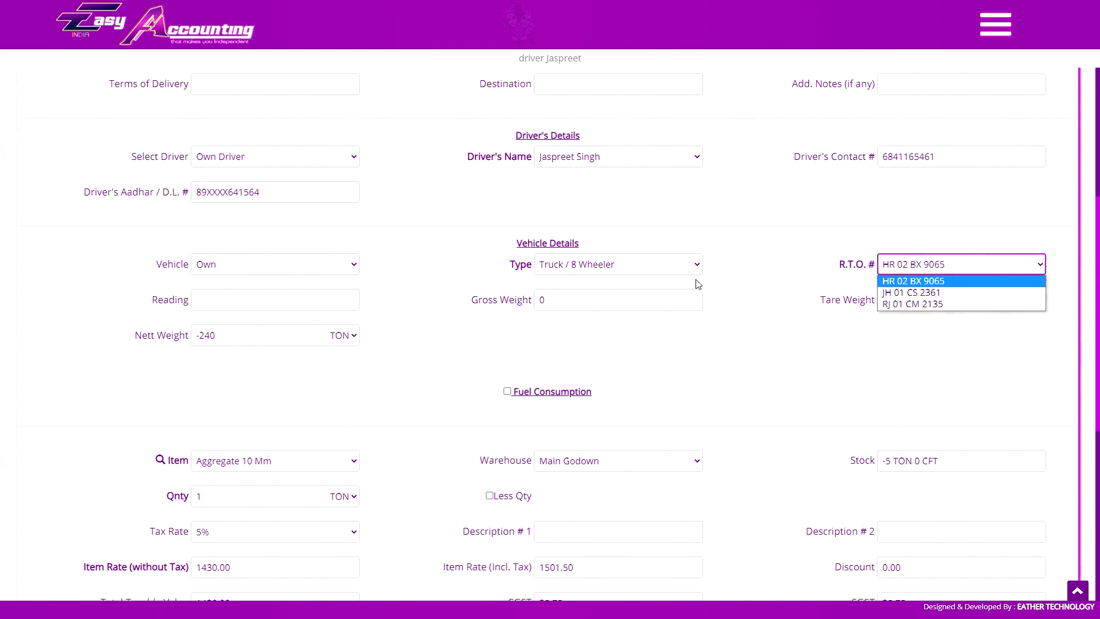
pyautogui.click(277, 262)
pyautogui.click(268, 311)
pyautogui.click(909, 269)
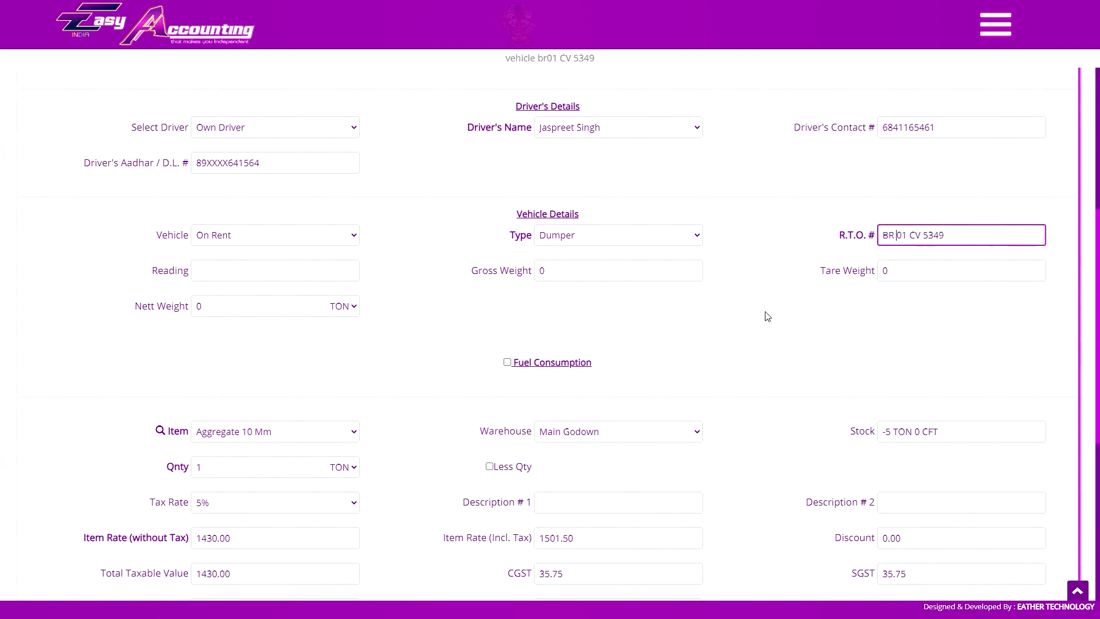
pyautogui.click(953, 267)
pyautogui.click(934, 280)
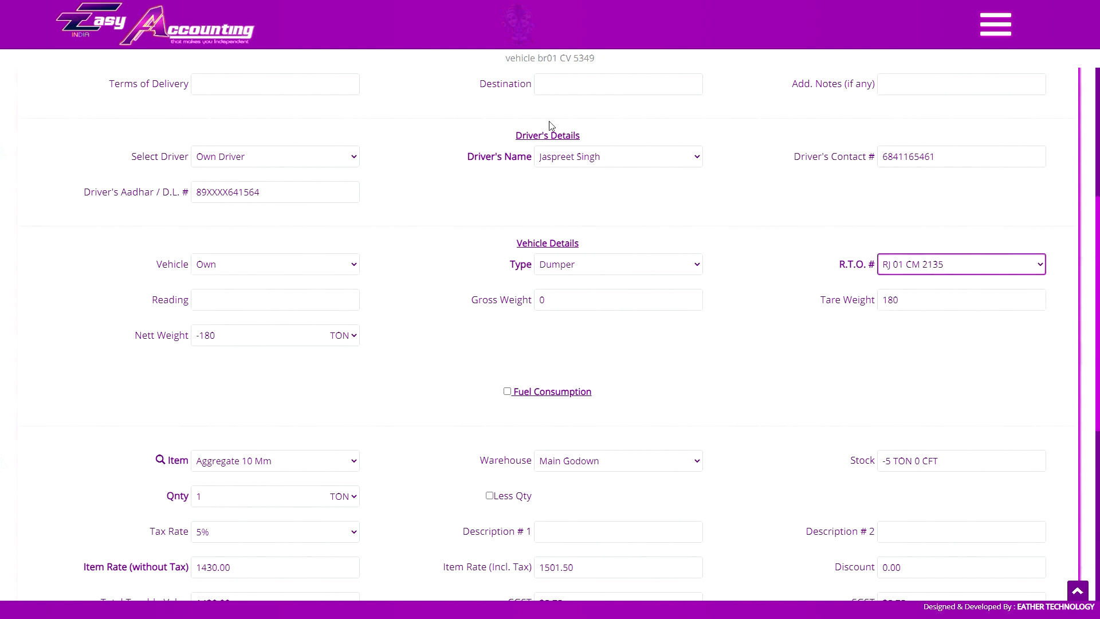
# Enable trip fuel consumption on the vehicle invoice and keep Diesel as the fuel type.
pyautogui.scroll(-1, 552, 314)
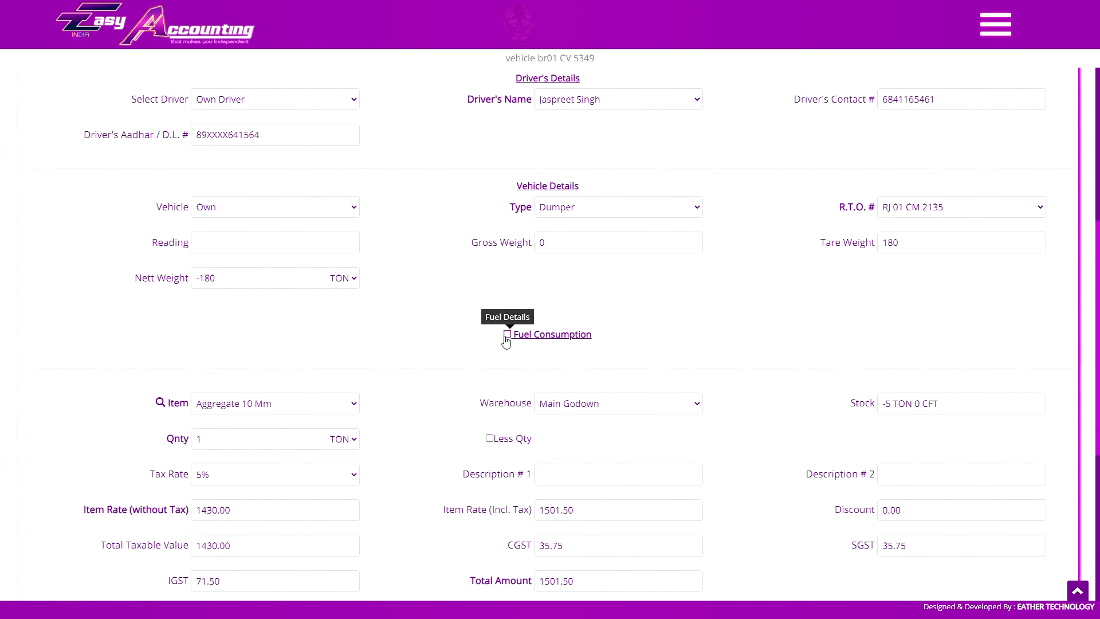
pyautogui.click(506, 336)
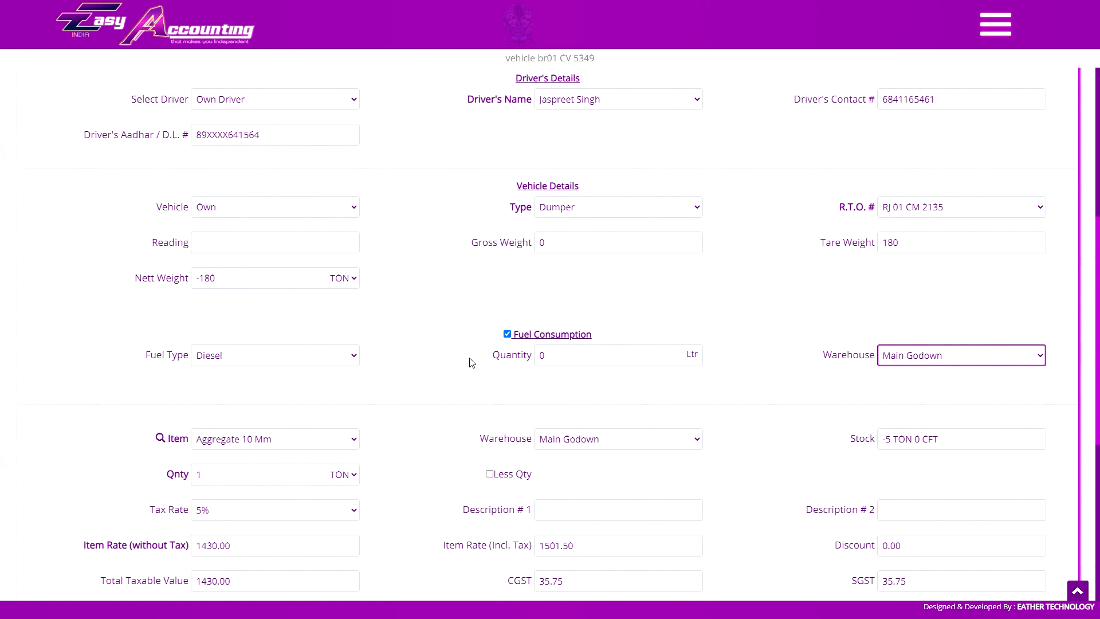
pyautogui.click(256, 356)
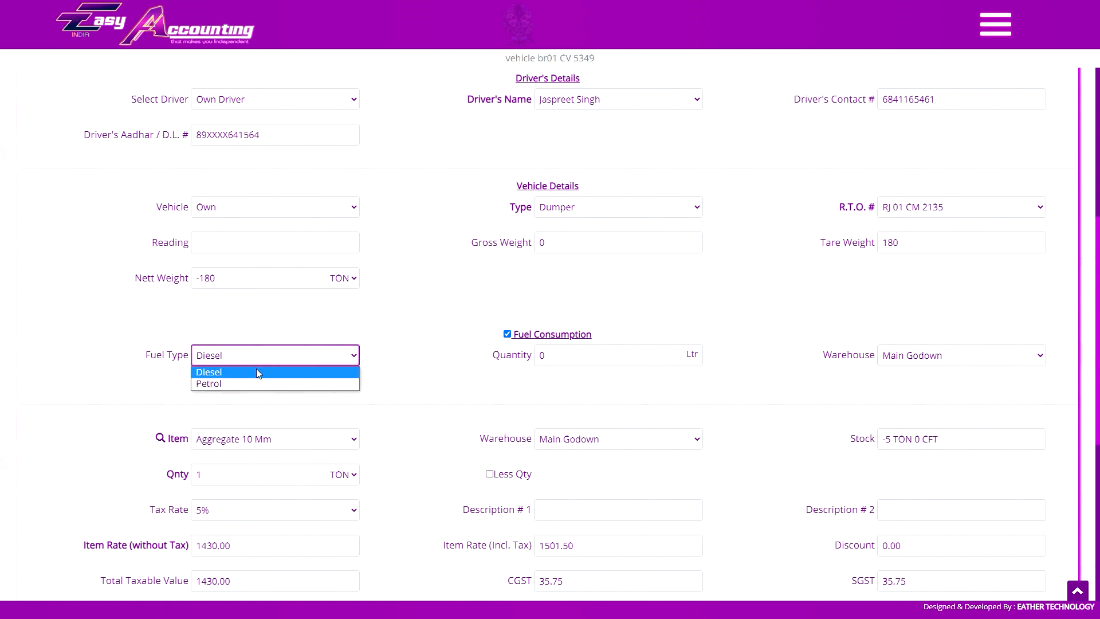
pyautogui.click(265, 359)
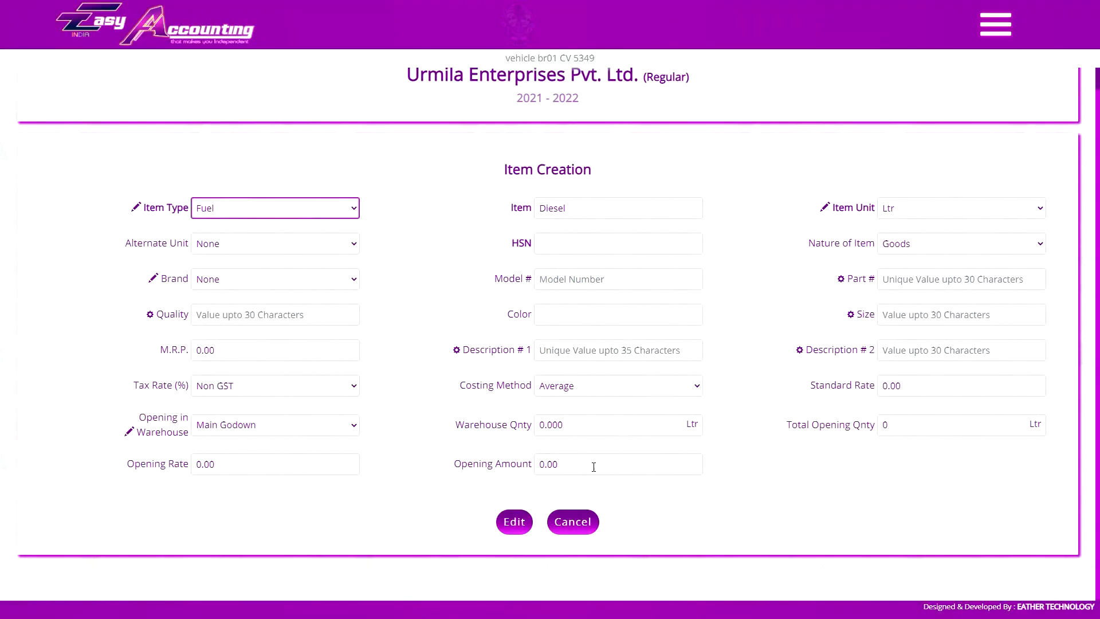
# Abandon editing Diesel and start a new Fuel item named 'CNG GAS'.
pyautogui.click(288, 427)
pyautogui.click(291, 426)
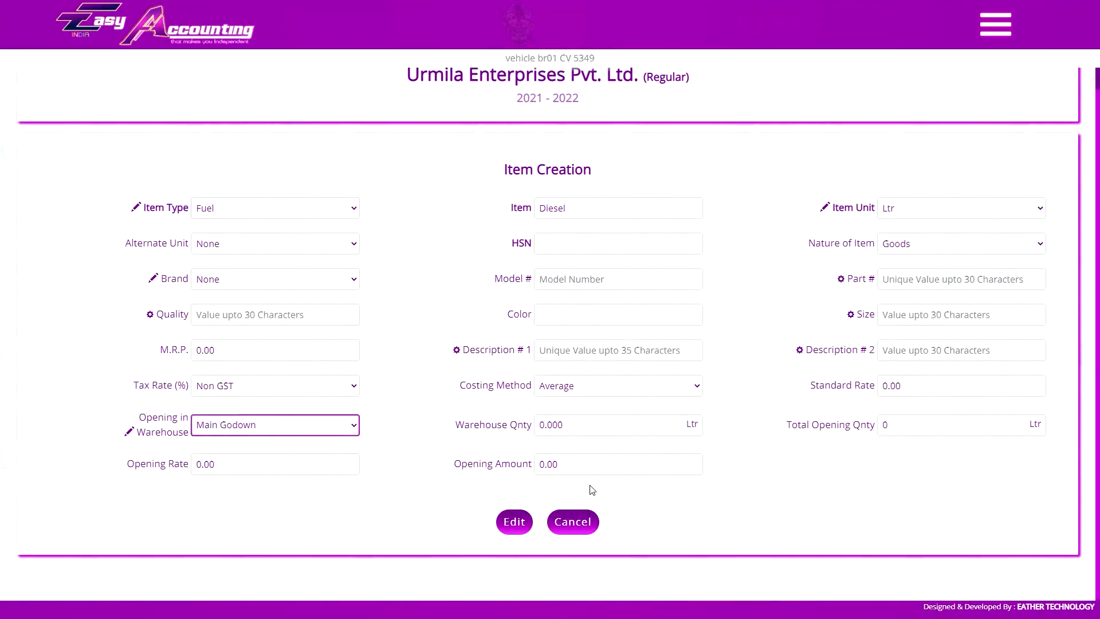
pyautogui.click(573, 521)
pyautogui.write('CNG GAS')
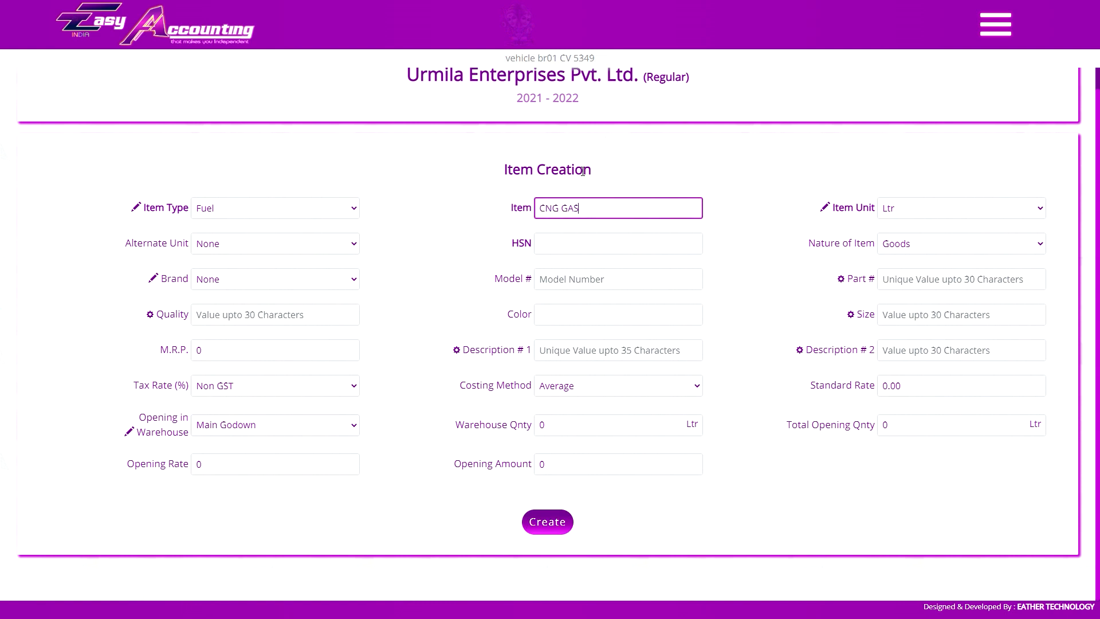
pyautogui.click(264, 213)
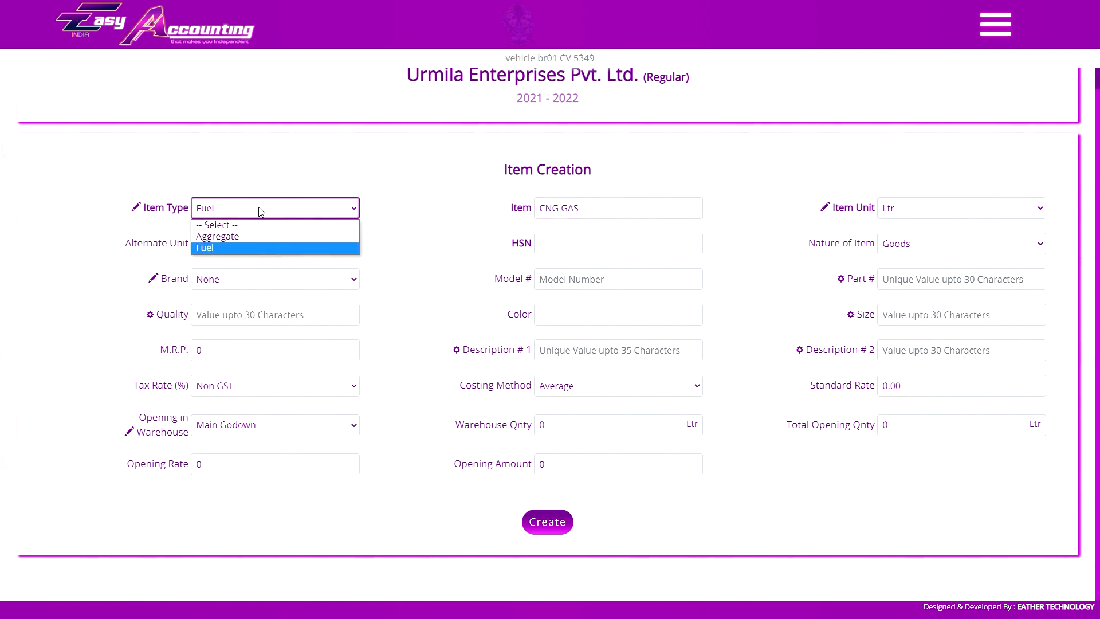
pyautogui.click(238, 236)
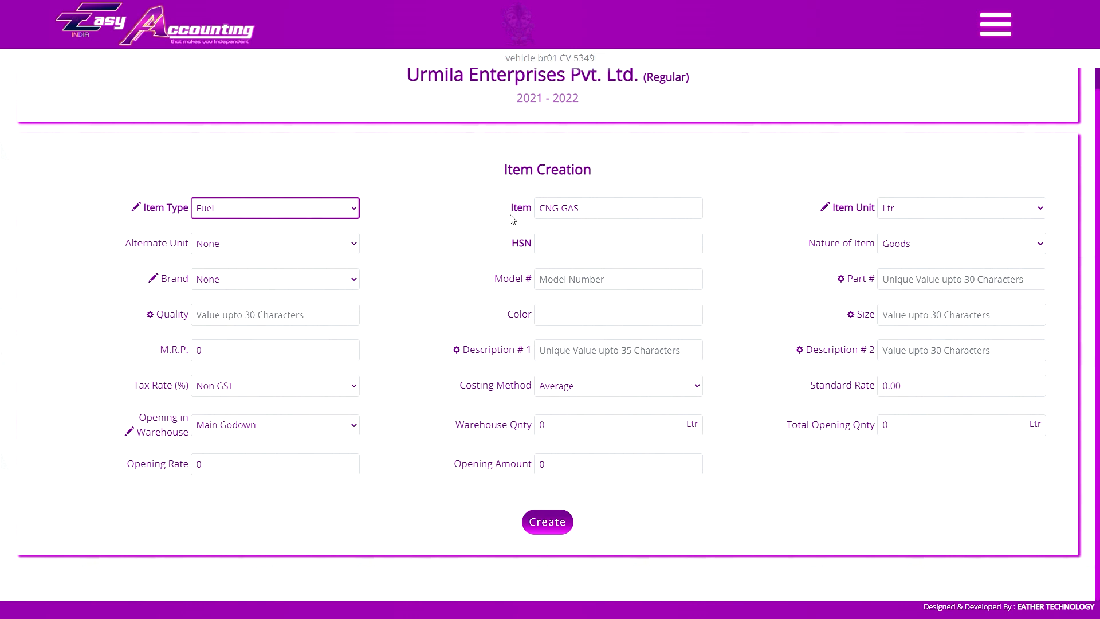
# Return to the vehicle sale invoice by way of the side navigation menu.
pyautogui.click(996, 25)
pyautogui.scroll(-9, 992, 249)
pyautogui.scroll(9, 1019, 279)
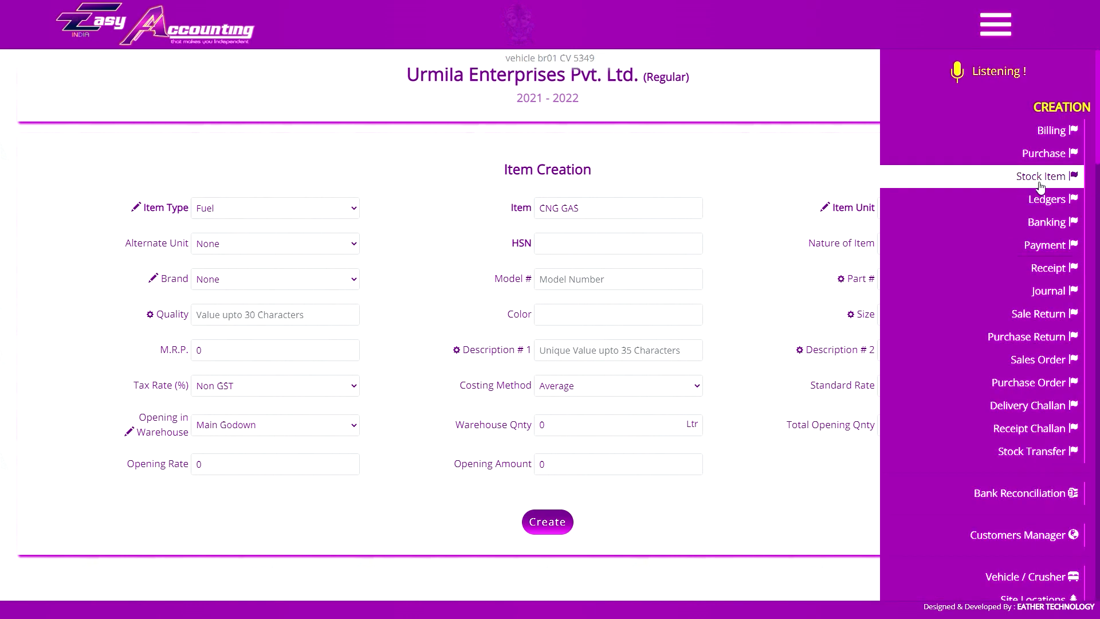
pyautogui.click(1038, 178)
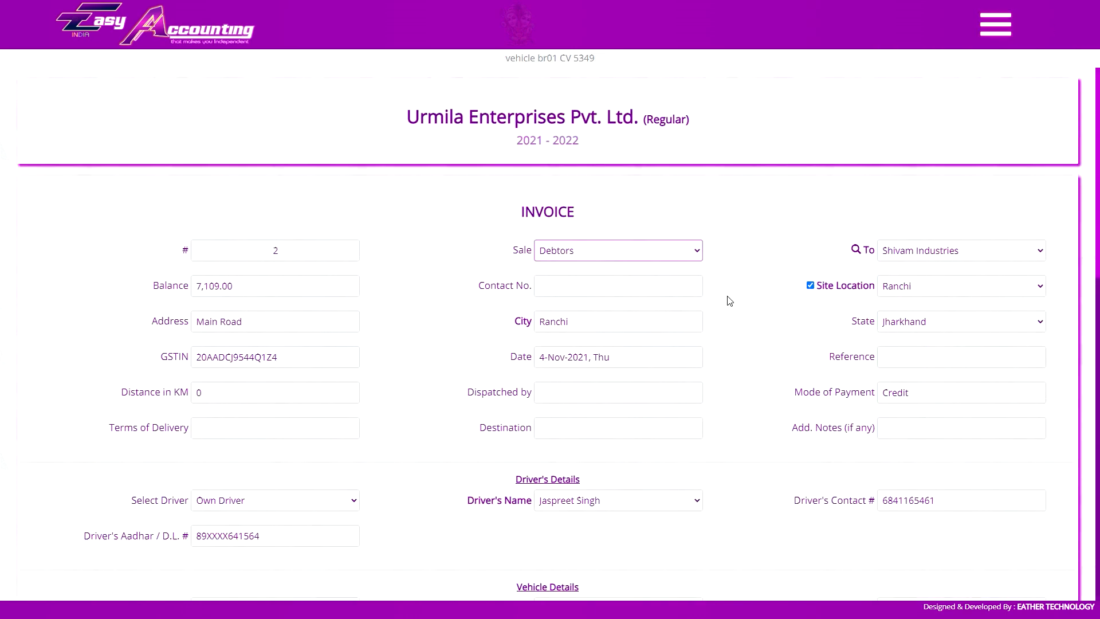
pyautogui.scroll(-9, 728, 299)
pyautogui.click(321, 240)
# Keep Diesel as fuel type and Main Godown as the fuel warehouse.
pyautogui.click(239, 257)
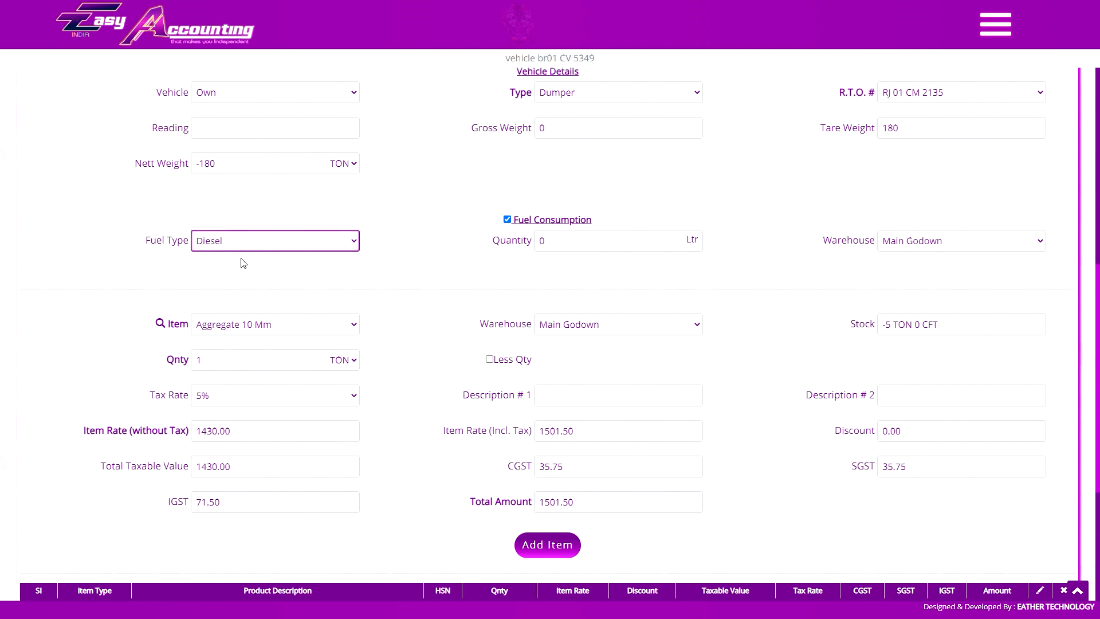
pyautogui.click(612, 250)
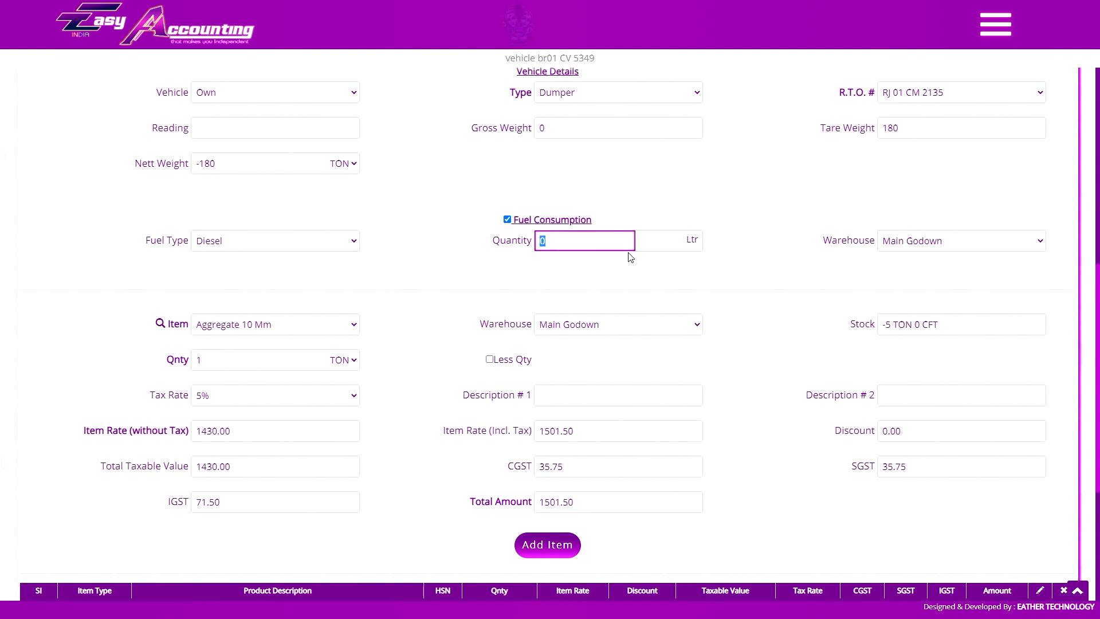
pyautogui.click(938, 250)
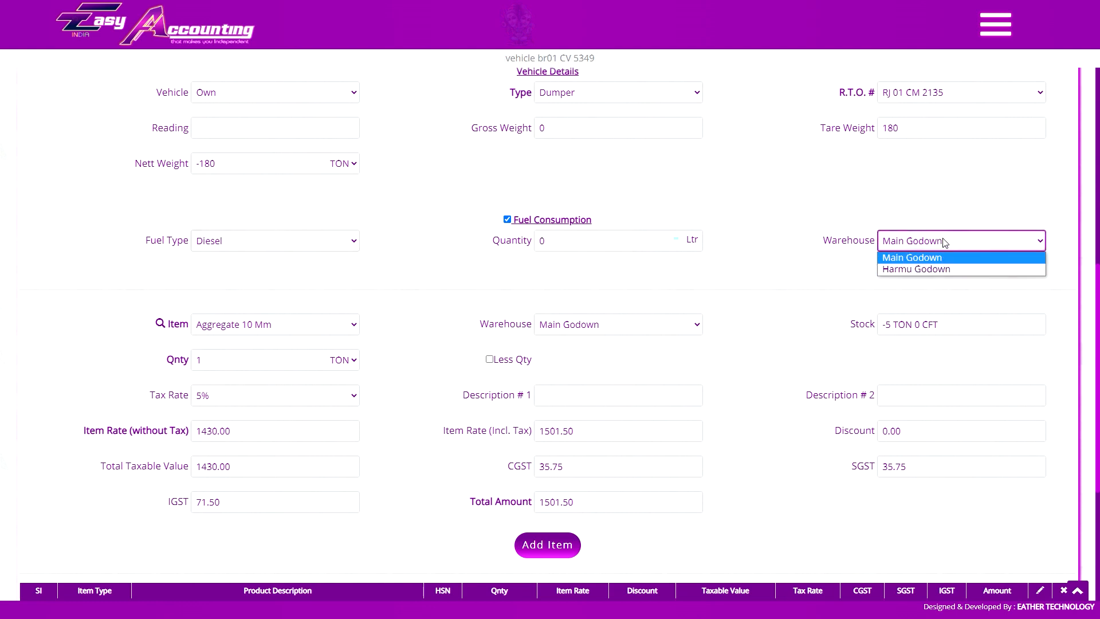
pyautogui.click(943, 243)
pyautogui.scroll(-4, 655, 261)
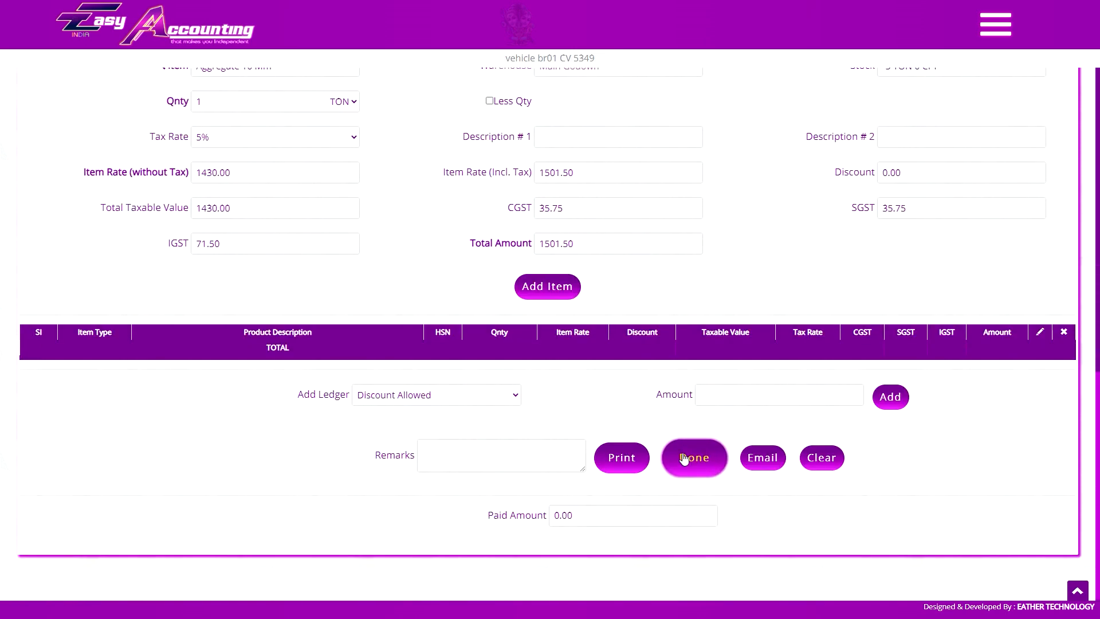
pyautogui.scroll(7, 695, 453)
# Recheck the Diesel fuel type, then switch off fuel consumption for the invoice.
pyautogui.click(291, 391)
pyautogui.click(353, 387)
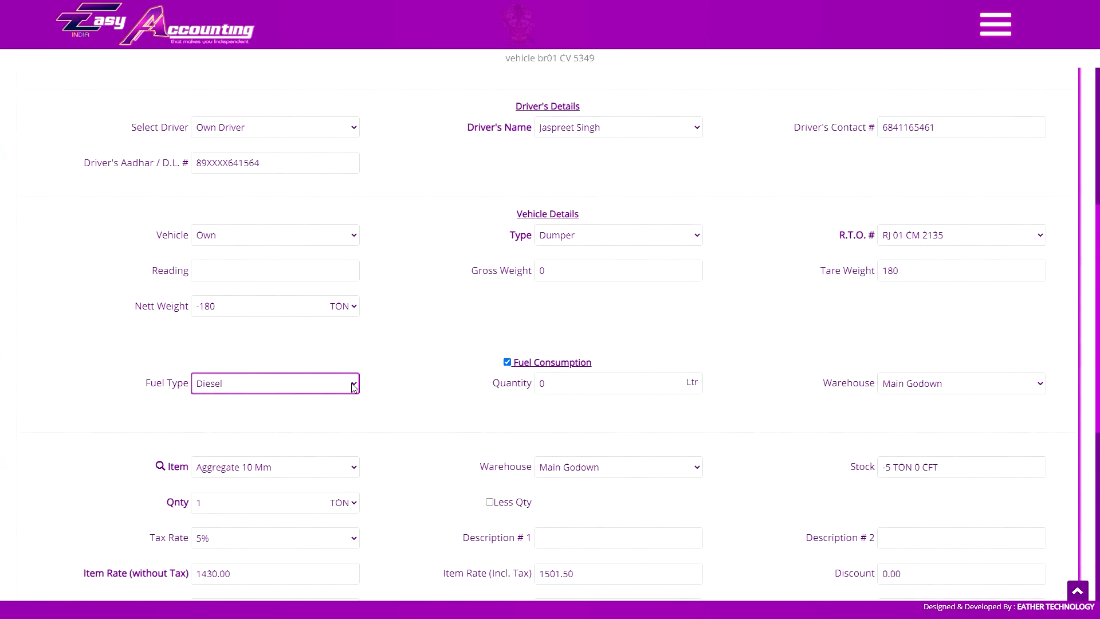
pyautogui.click(570, 385)
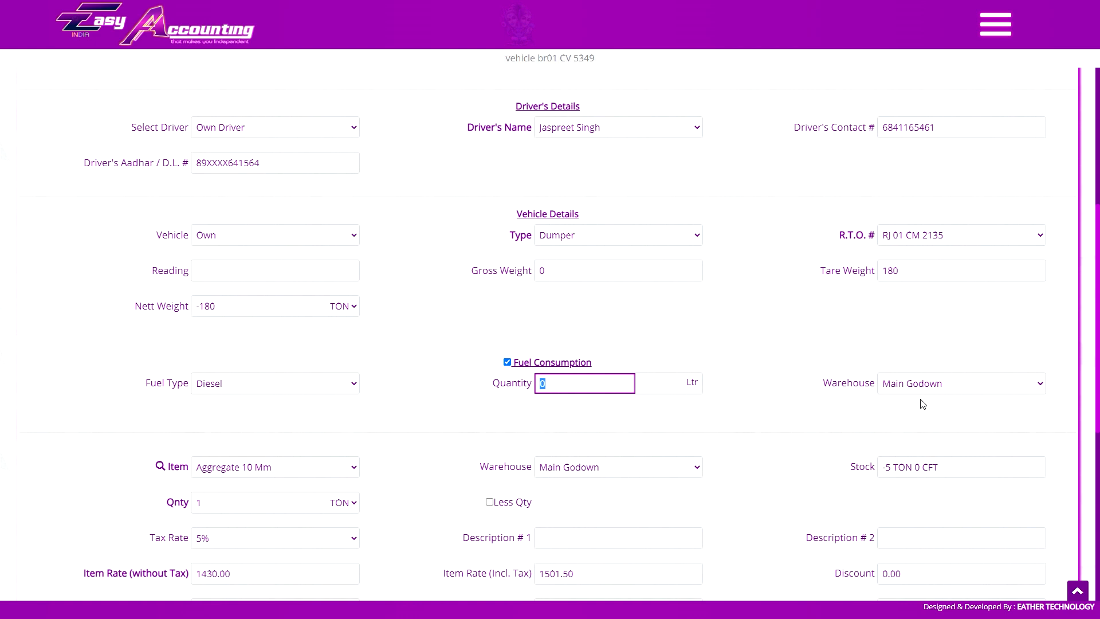
pyautogui.click(507, 362)
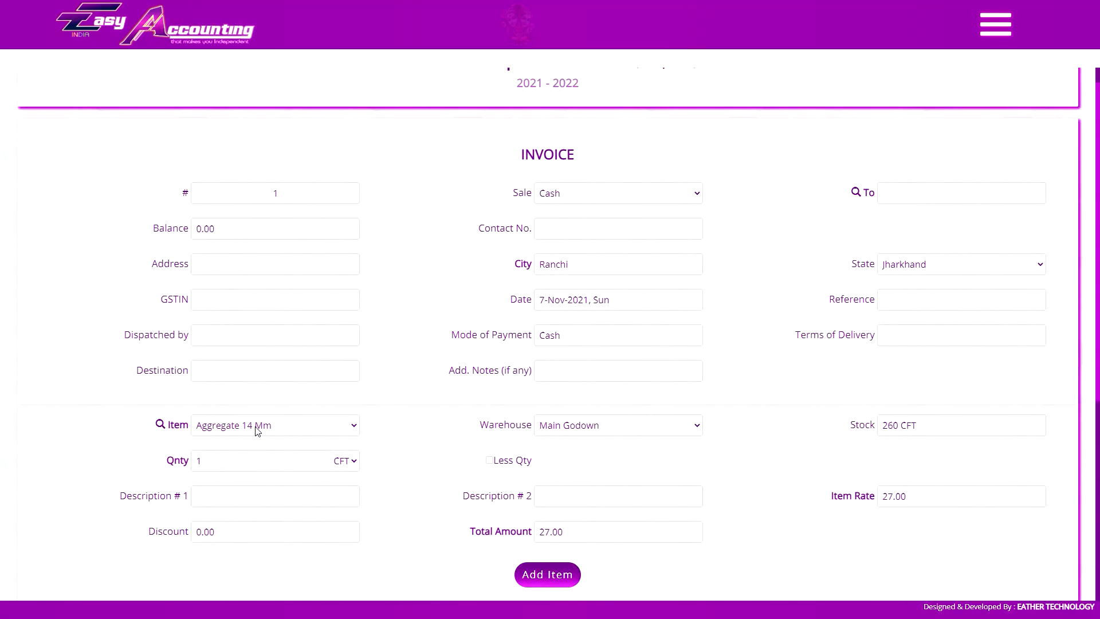
# Search items by Item Name for 'eng' and pick Pulsar Bike Engine.
pyautogui.scroll(-2, 541, 577)
pyautogui.click(332, 310)
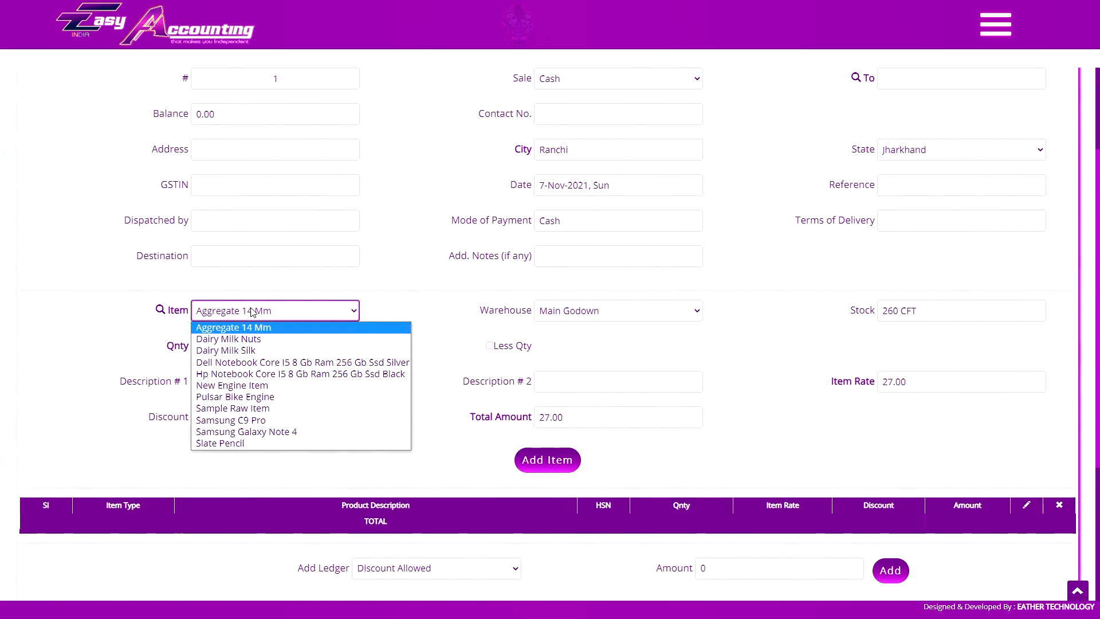
pyautogui.click(161, 310)
pyautogui.click(517, 134)
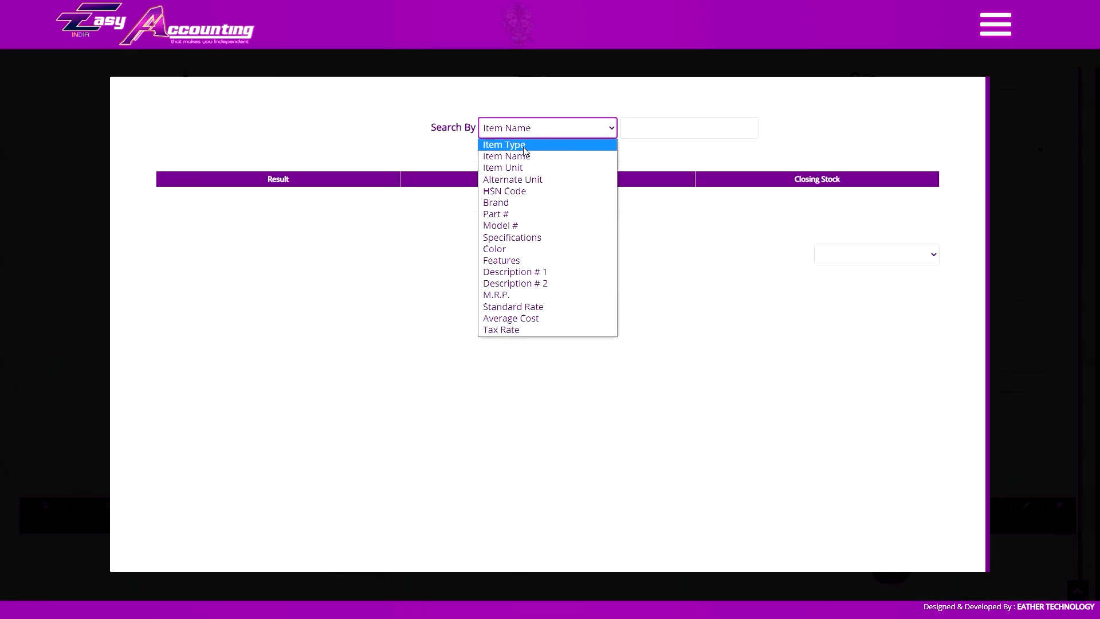
pyautogui.click(663, 123)
pyautogui.write('eng')
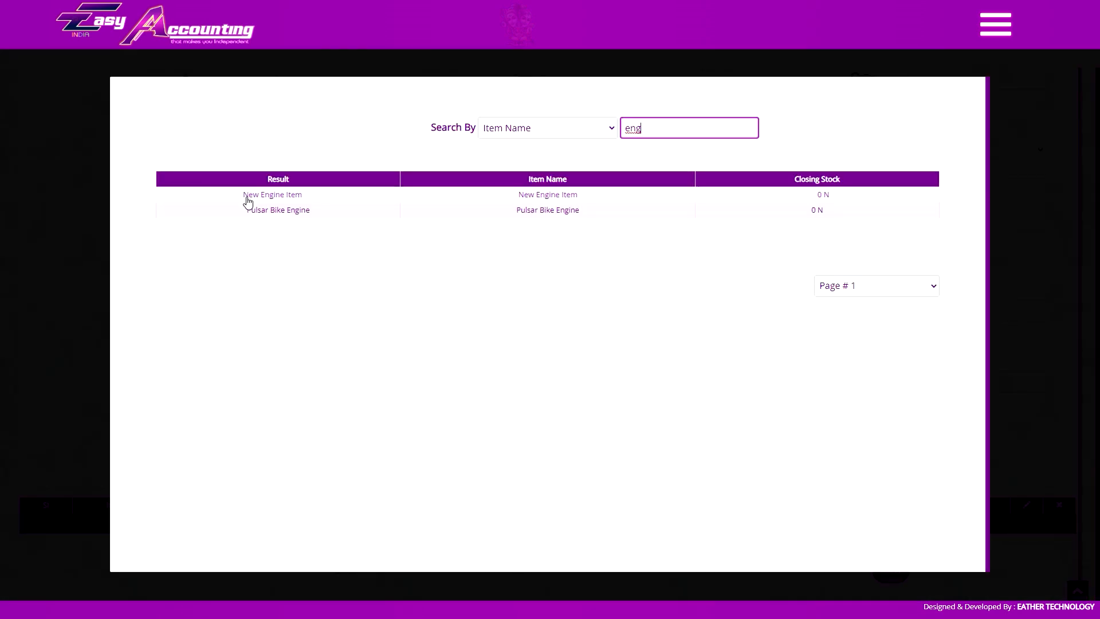
pyautogui.click(279, 208)
# After trying Samsung Galaxy Note 4, settle on the black Hp Notebook Core I5 laptop.
pyautogui.hotkey('ctrl', 'Tab')
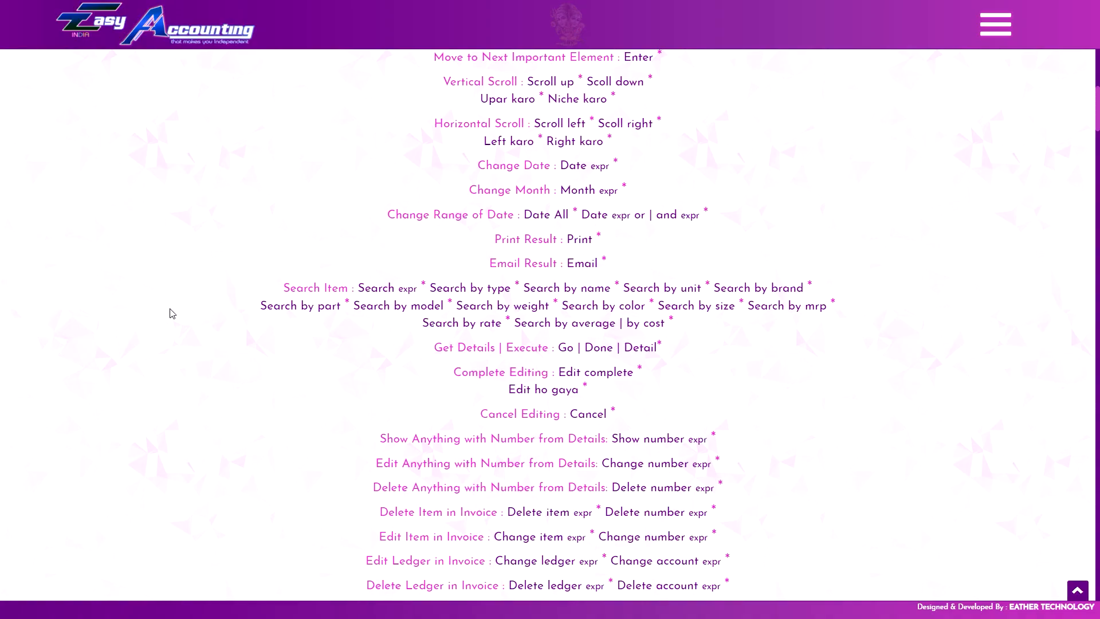
pyautogui.hotkey('ctrl', 'Tab')
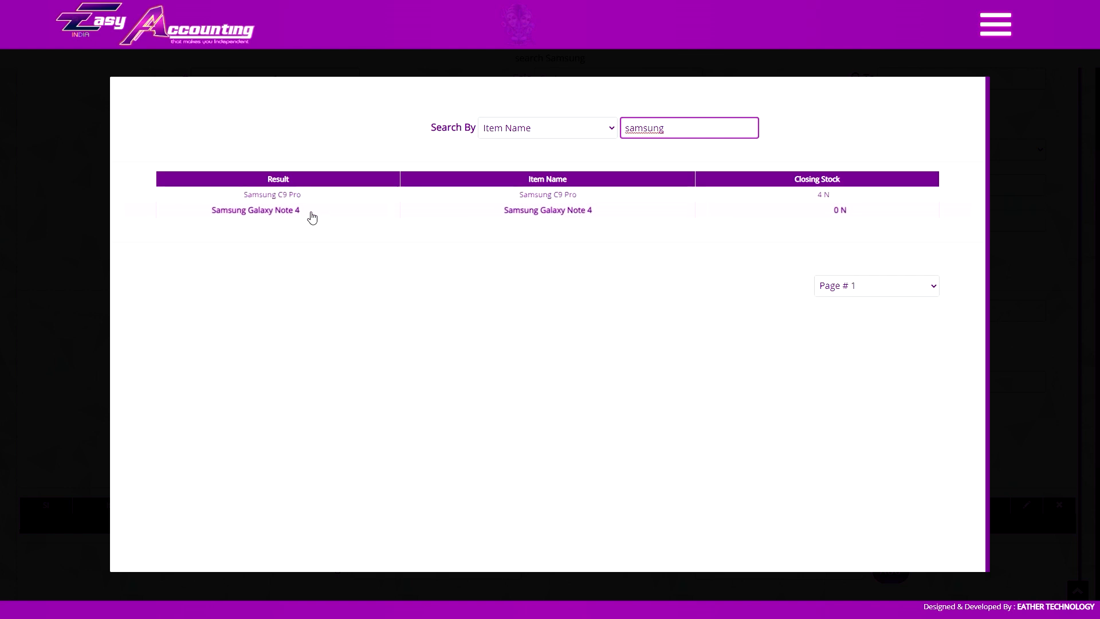
pyautogui.click(308, 212)
pyautogui.hotkey('ctrl', 'Tab')
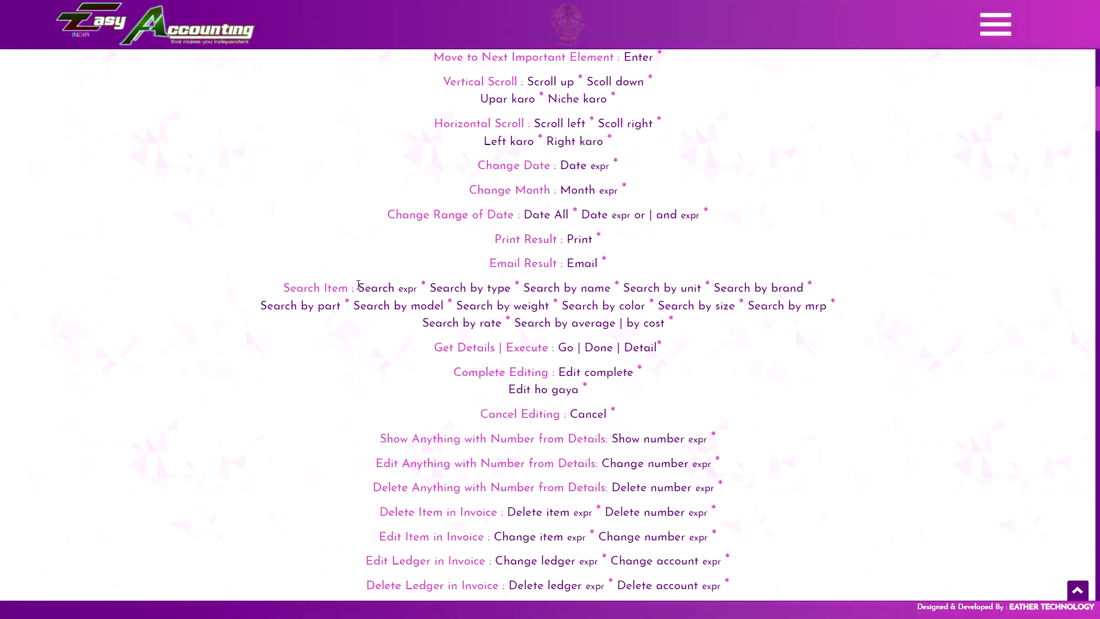
pyautogui.hotkey('ctrl', 'Tab')
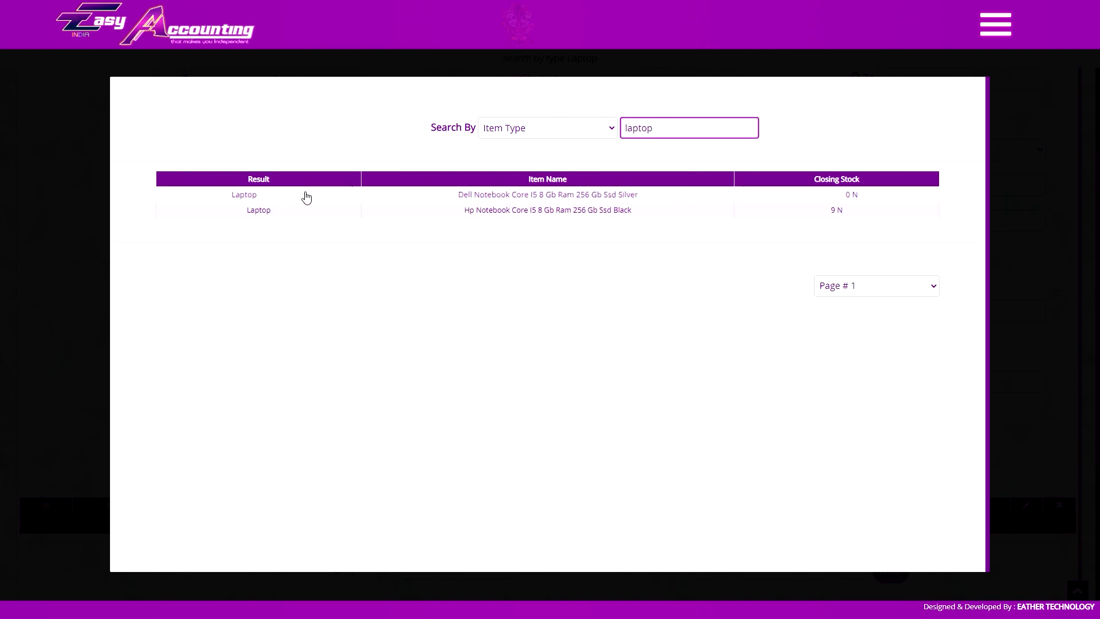
pyautogui.click(440, 215)
pyautogui.click(593, 314)
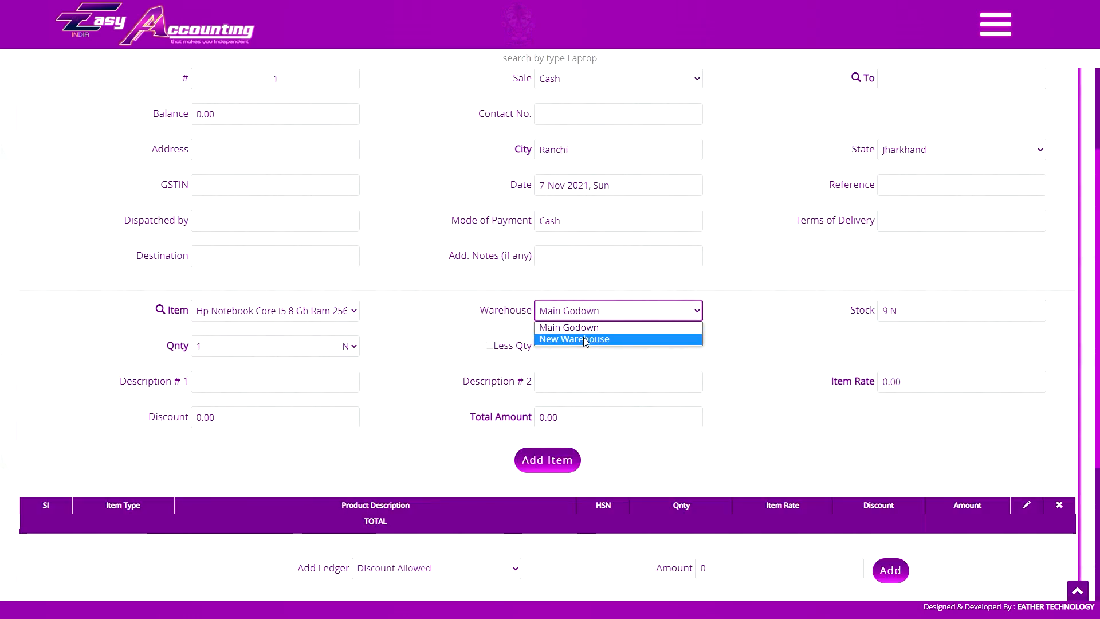
# Keep Main Godown as the warehouse and Hp Notebook as the item.
pyautogui.click(502, 317)
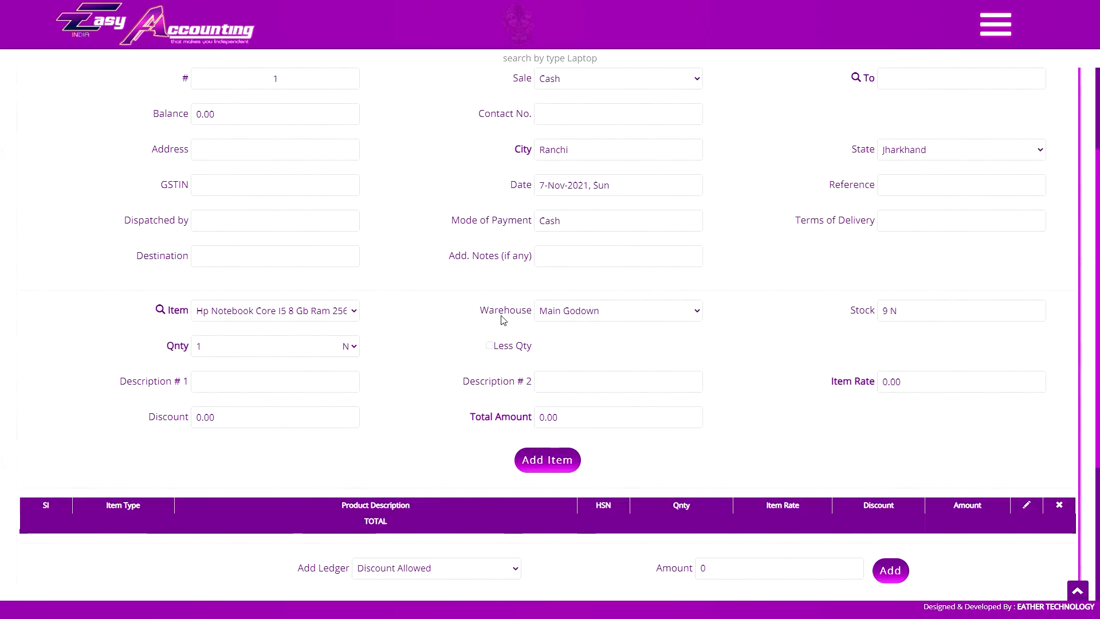
pyautogui.click(510, 319)
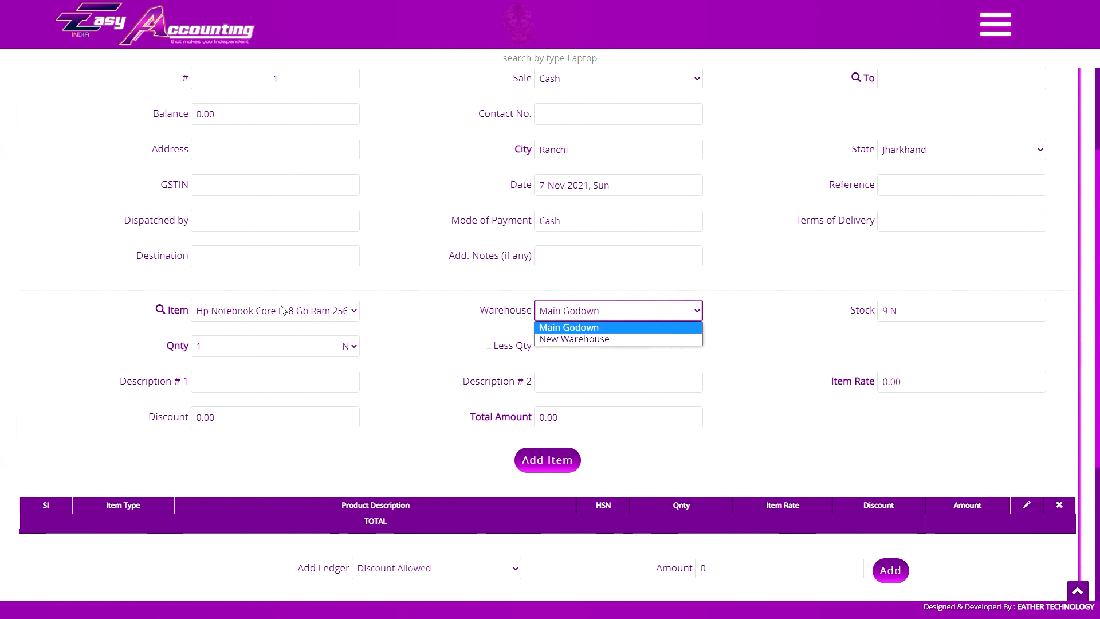
pyautogui.click(590, 315)
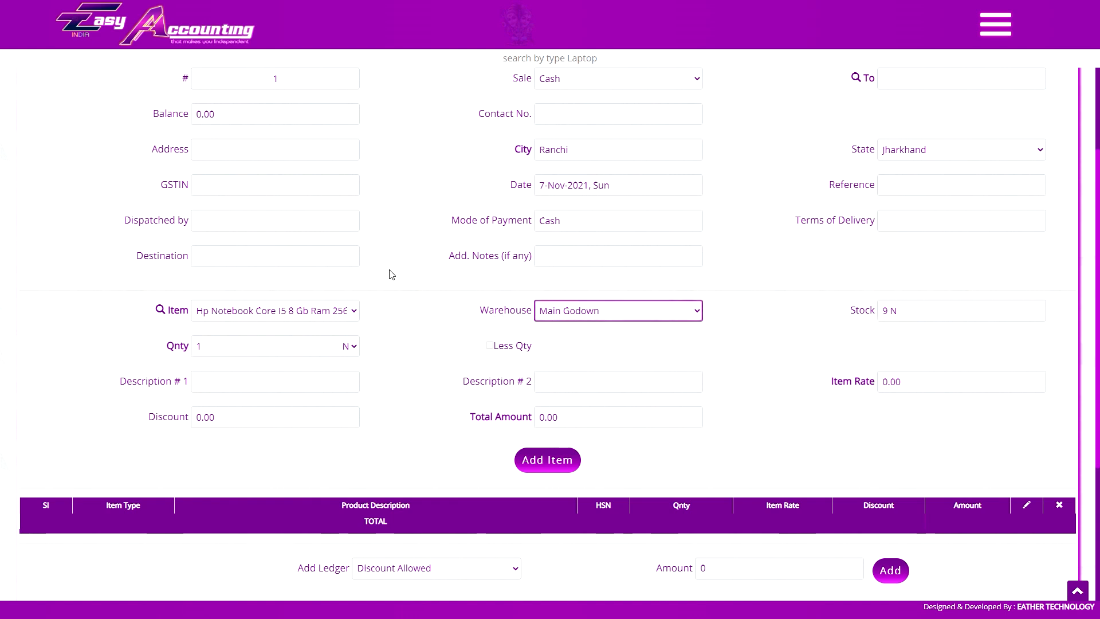
pyautogui.click(318, 310)
pyautogui.click(302, 315)
pyautogui.moveTo(263, 353); pyautogui.dragTo(154, 356)
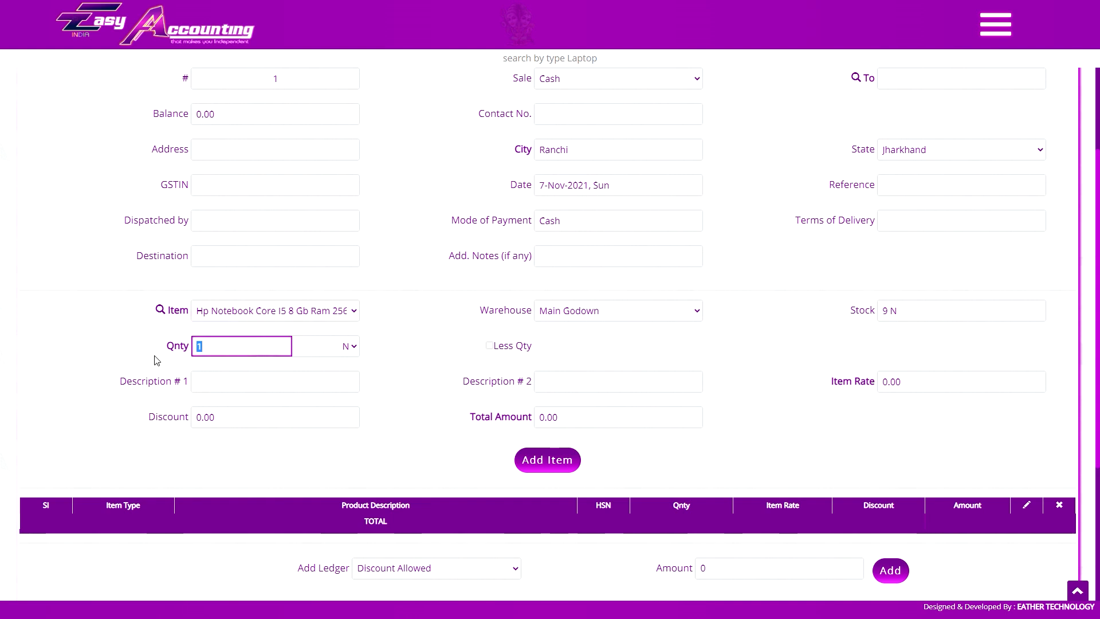
# Switch the item to Dairy Milk Silk sold by the Box and enable Less Qty.
pyautogui.click(274, 314)
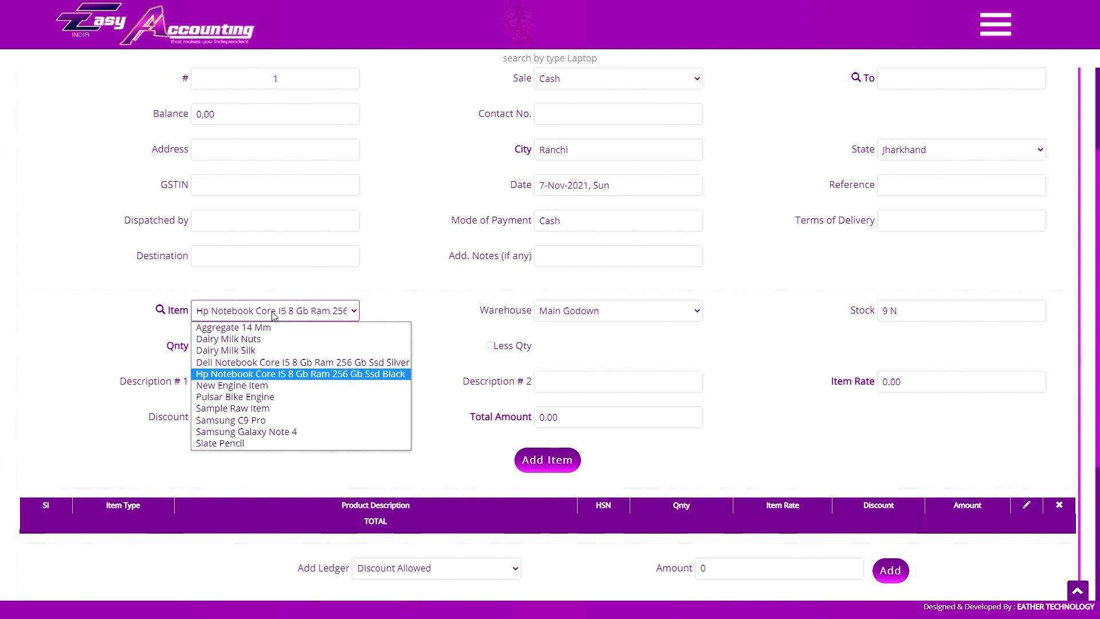
pyautogui.click(270, 348)
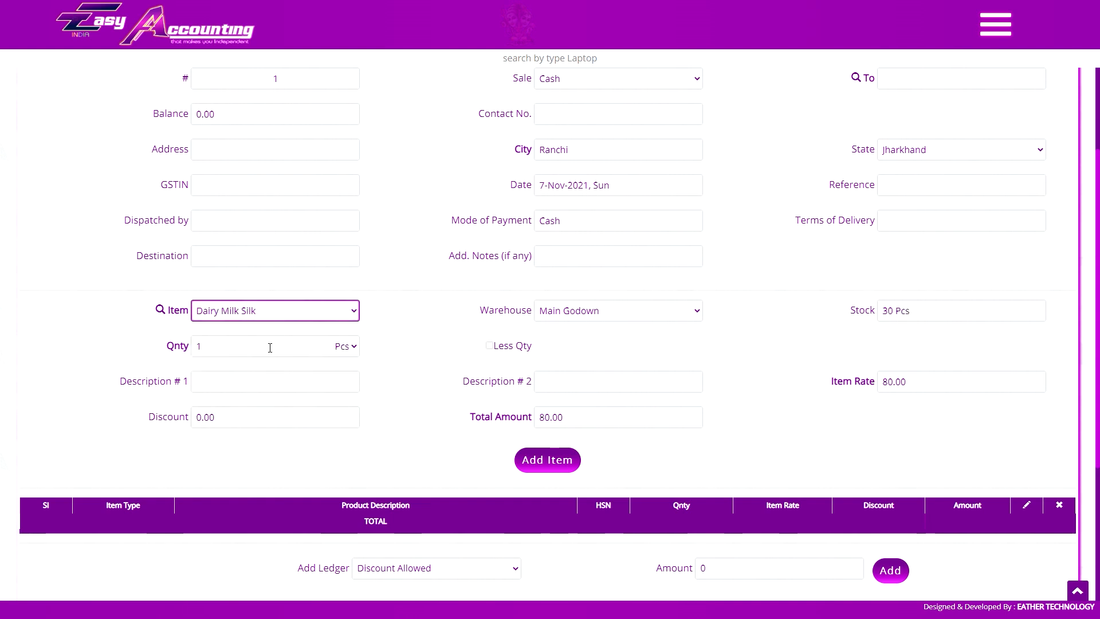
pyautogui.click(338, 346)
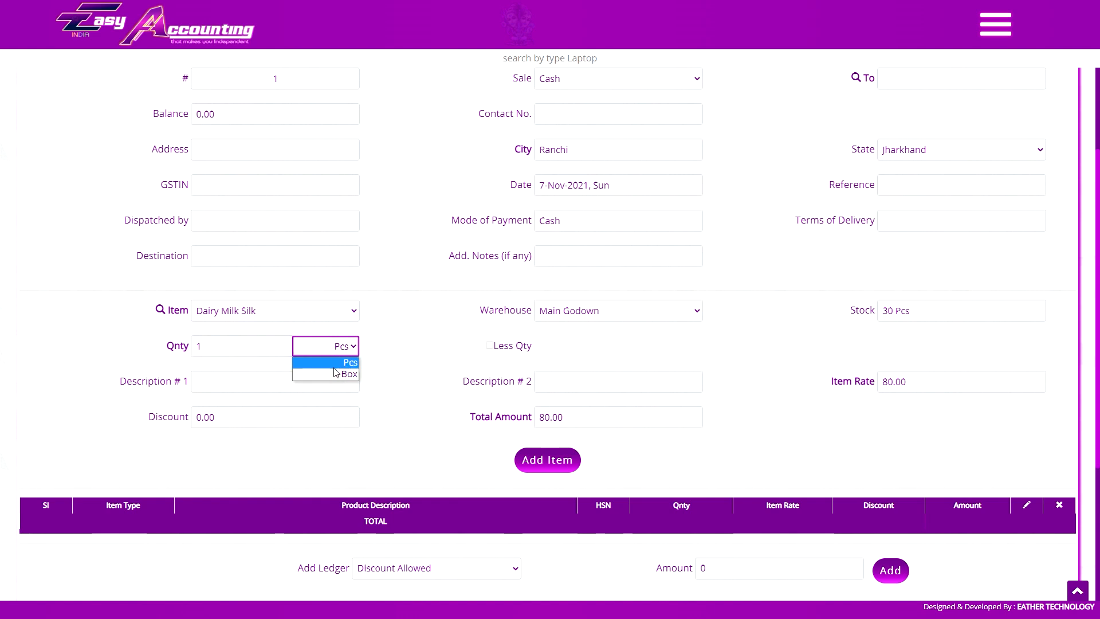
pyautogui.click(335, 359)
pyautogui.click(339, 352)
pyautogui.click(336, 364)
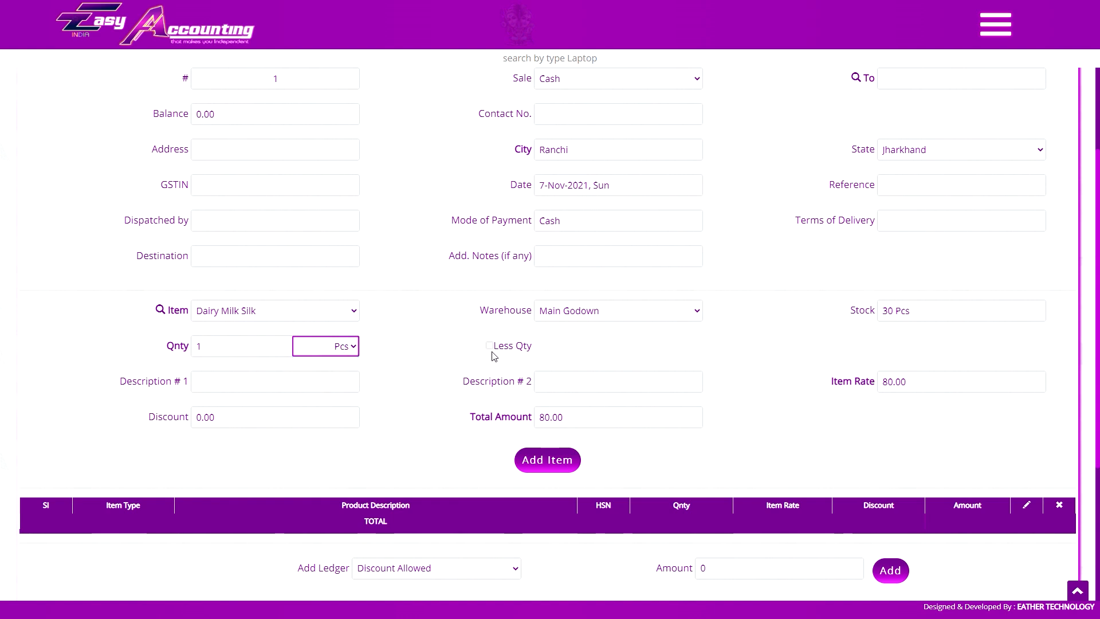
pyautogui.click(298, 352)
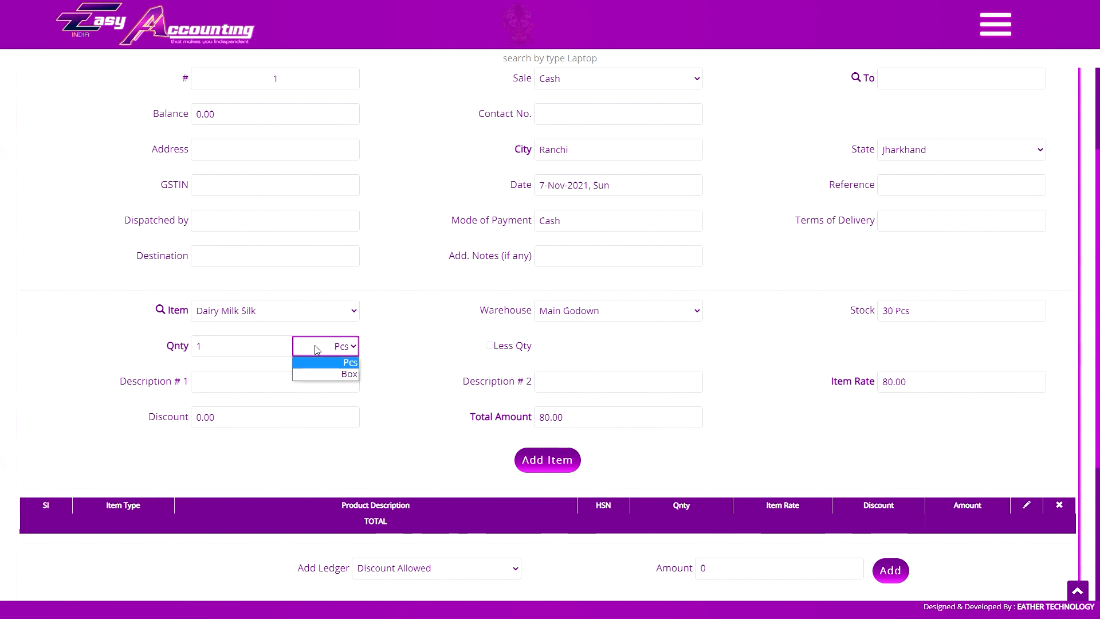
pyautogui.click(314, 372)
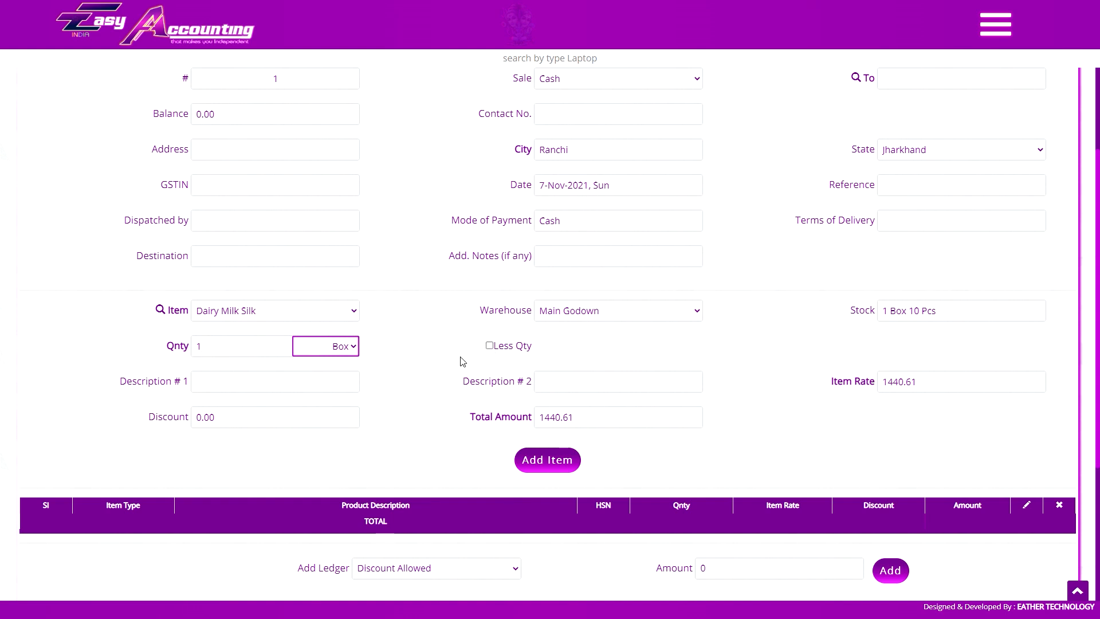
pyautogui.click(490, 346)
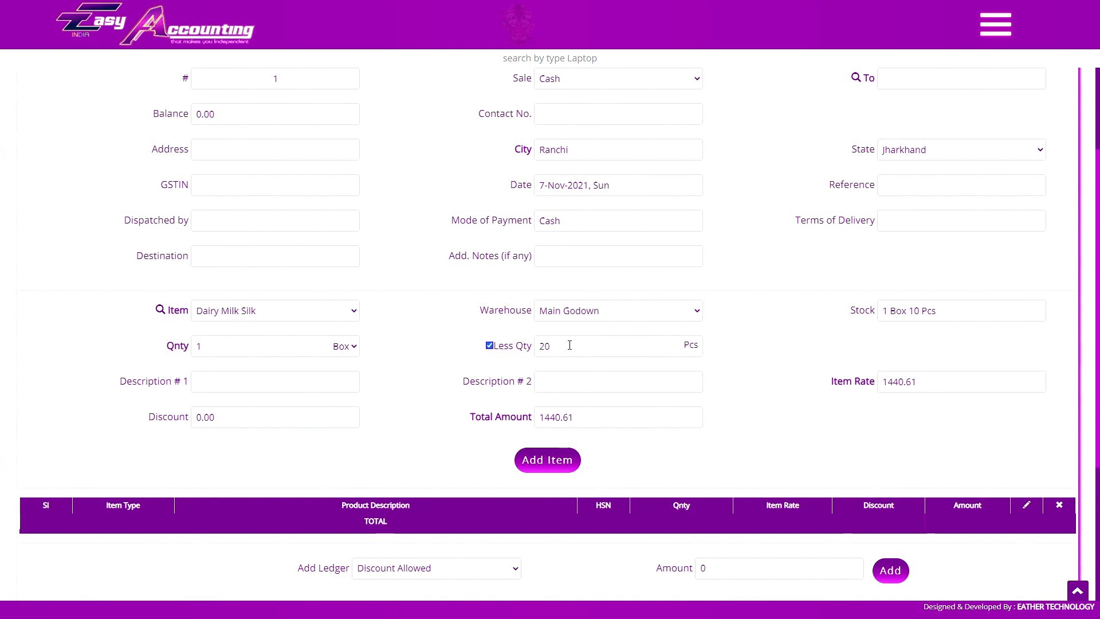
# Enter a 60 Pcs less quantity, then untick Less Qty and move through the description fields.
pyautogui.click(575, 346)
pyautogui.write('60')
pyautogui.press('Tab')
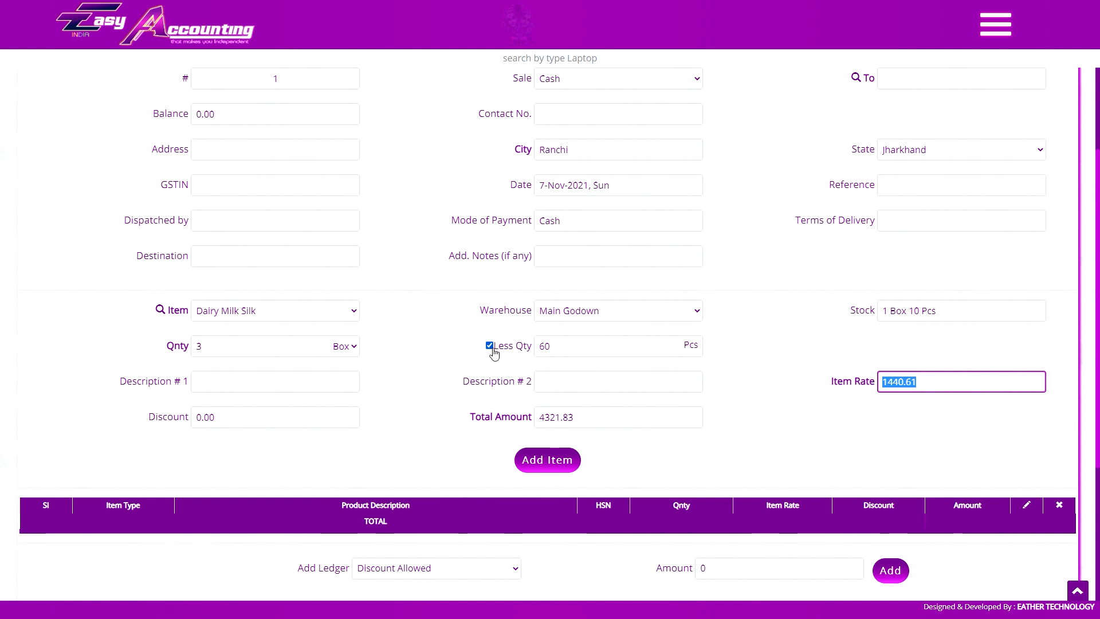
pyautogui.click(489, 347)
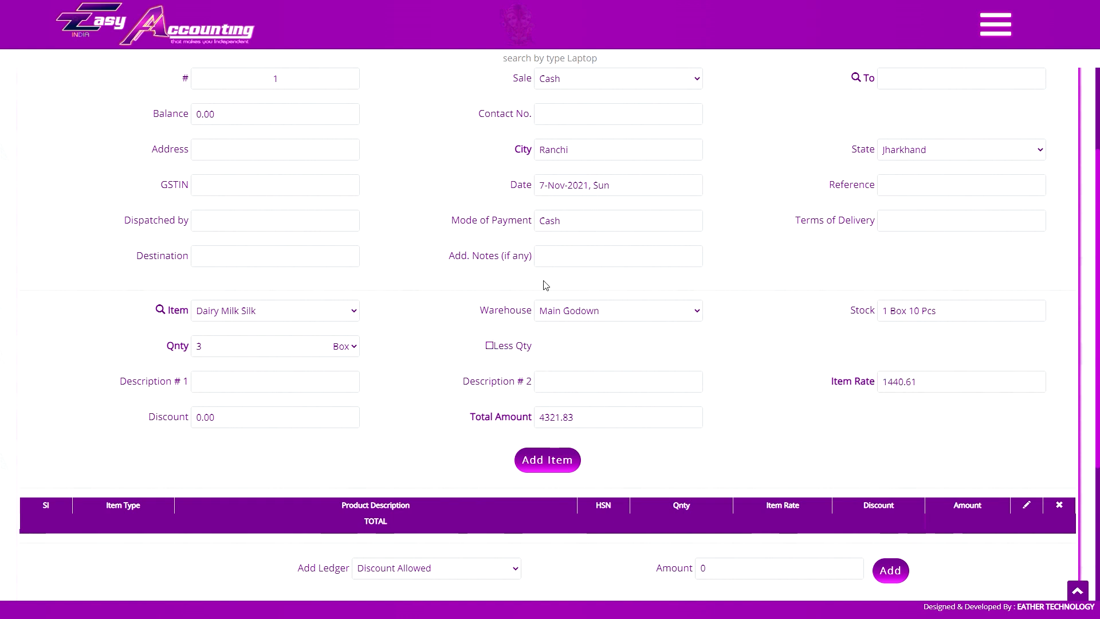
pyautogui.click(995, 24)
pyautogui.moveTo(1096, 163); pyautogui.dragTo(1081, 537)
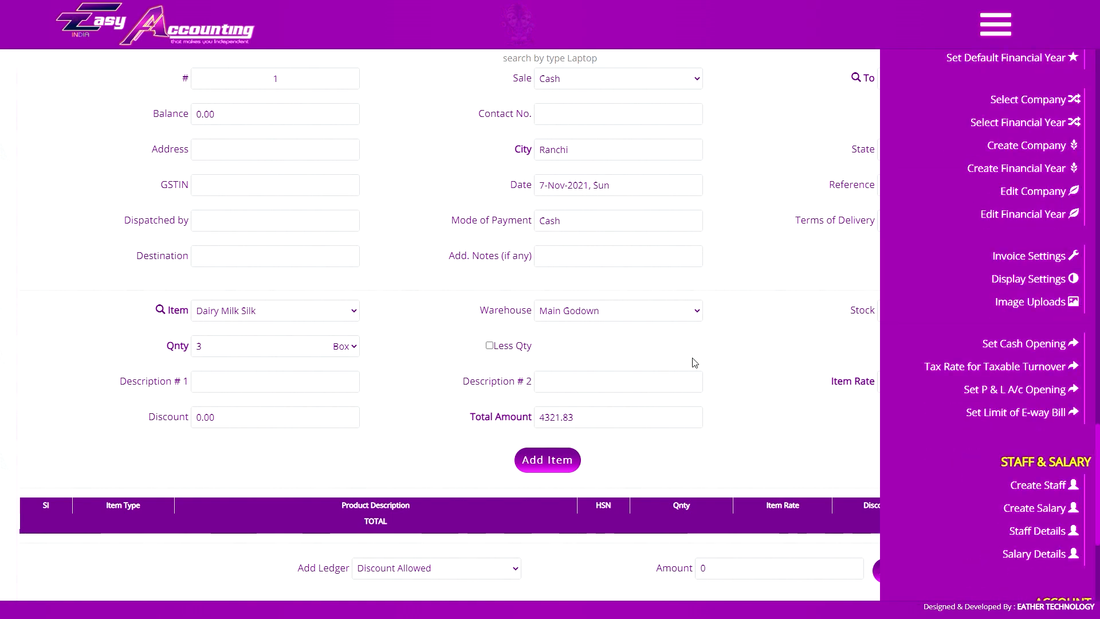
pyautogui.click(557, 375)
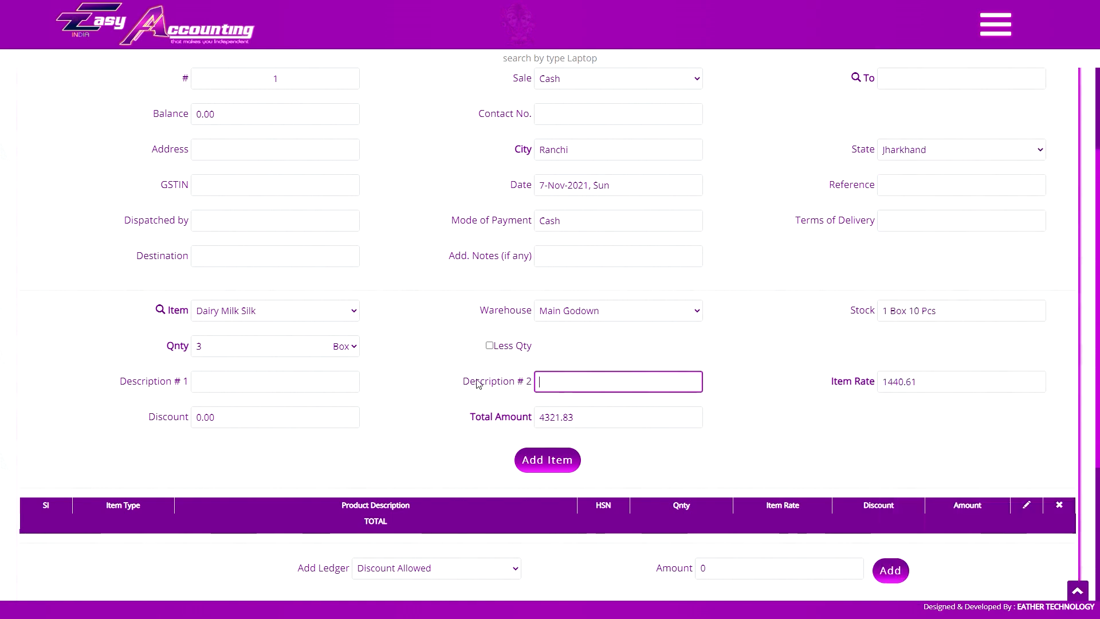
pyautogui.click(427, 389)
pyautogui.click(257, 377)
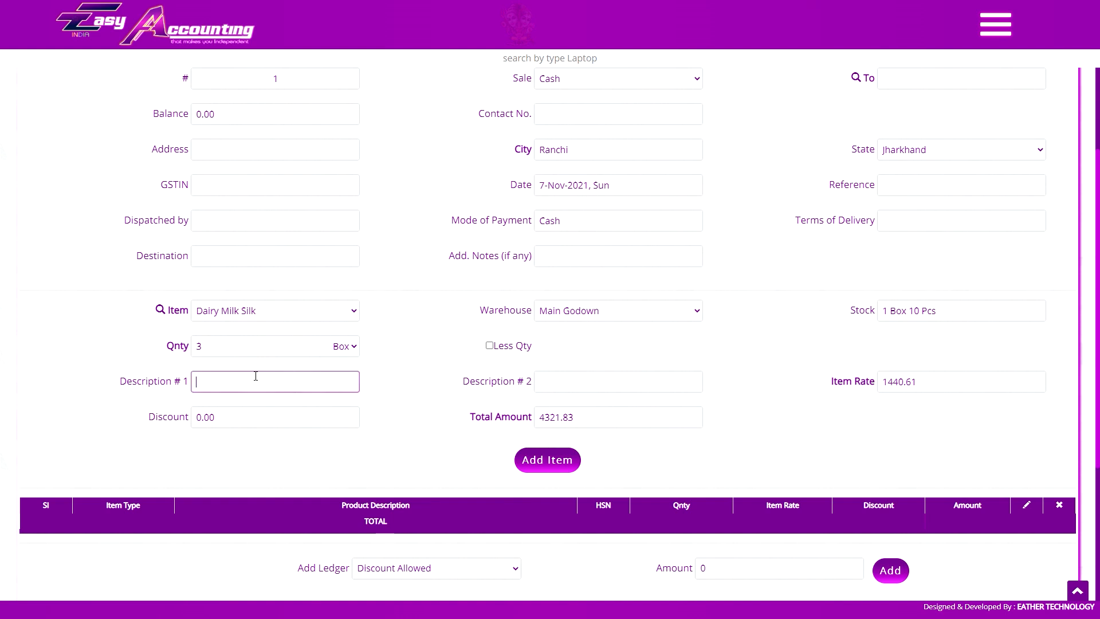
pyautogui.press('Tab')
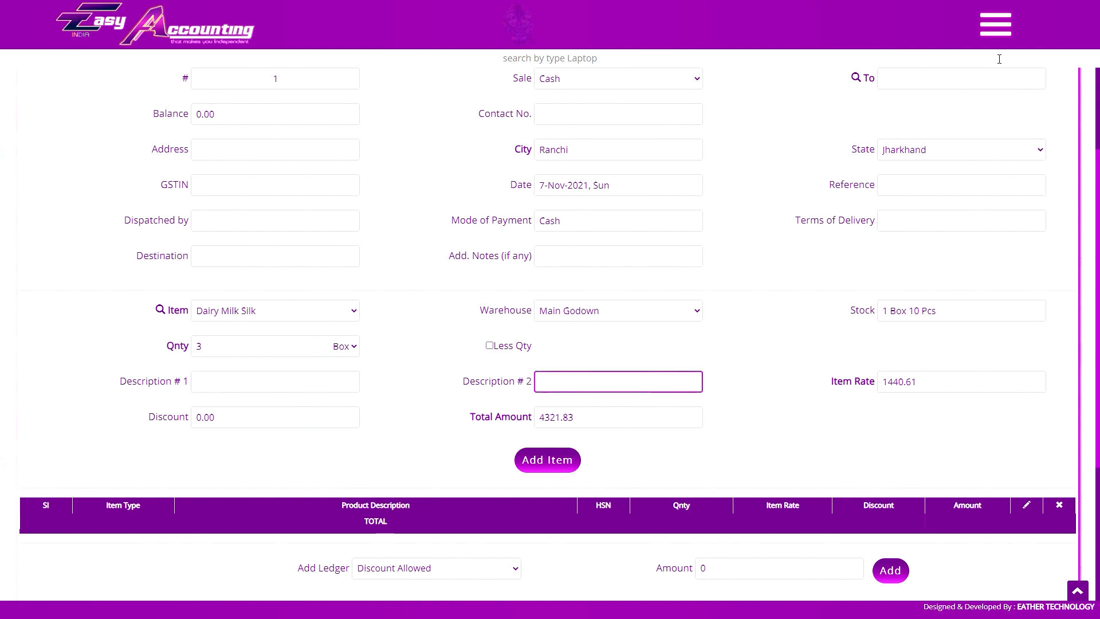
pyautogui.click(997, 28)
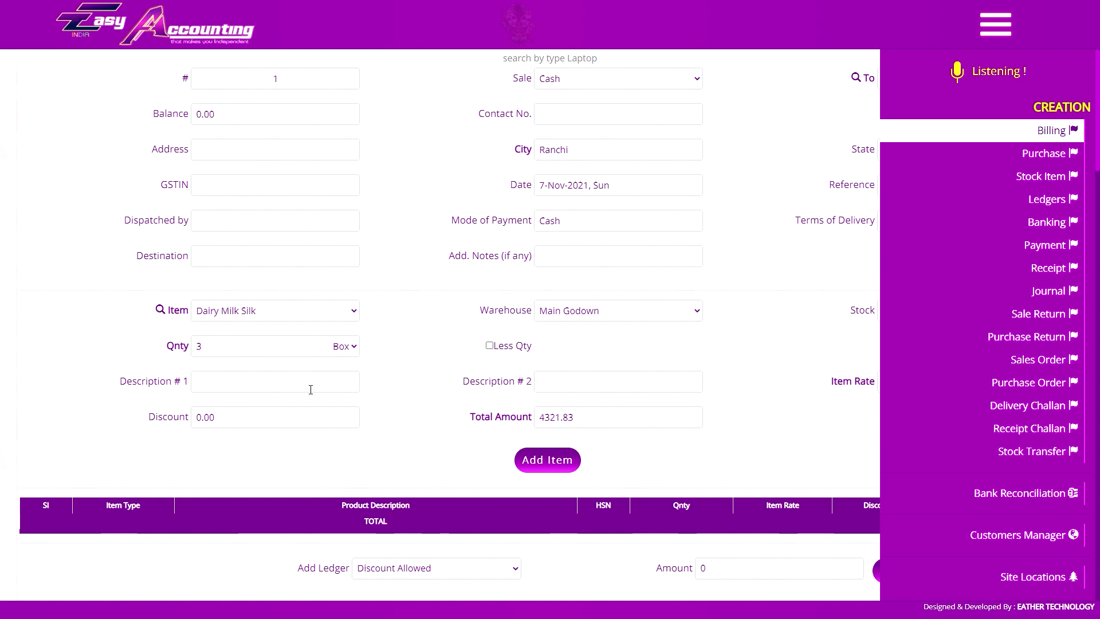
pyautogui.click(507, 382)
# Set rate 1260, 13% discount and total 3700, then add the Dairy Milk Silk line.
pyautogui.doubleClick(885, 384)
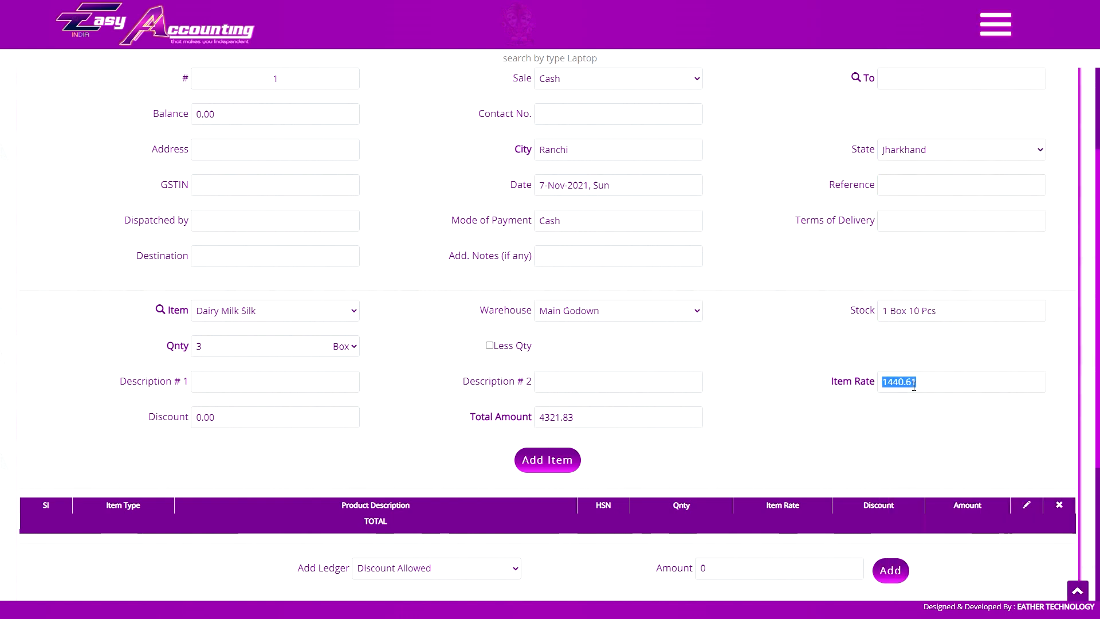
pyautogui.write('1260')
pyautogui.press('Tab')
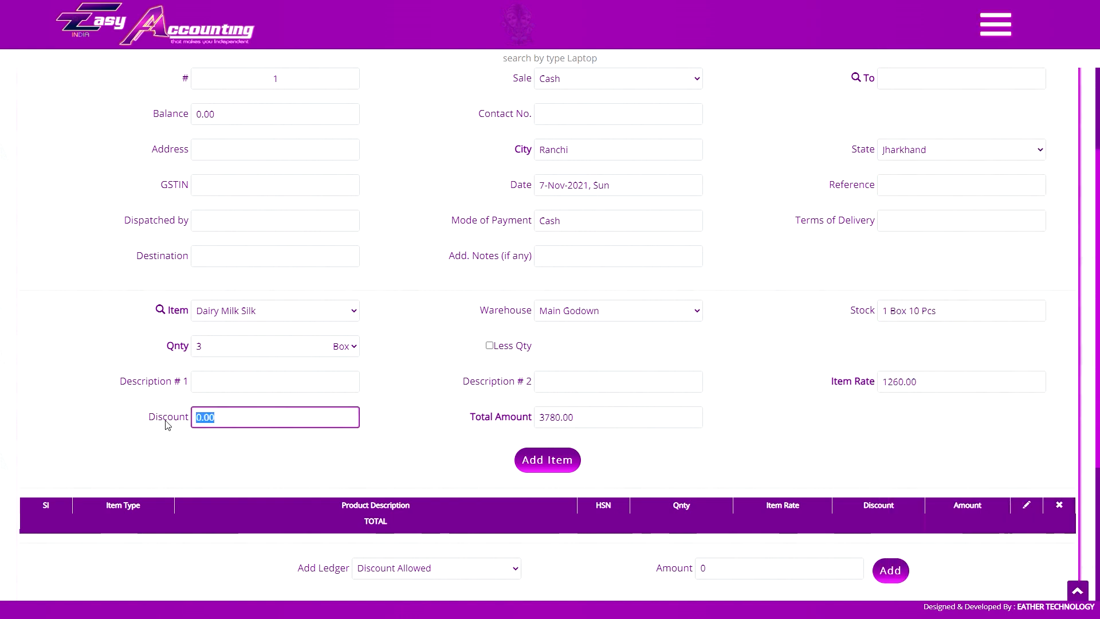
pyautogui.write('378')
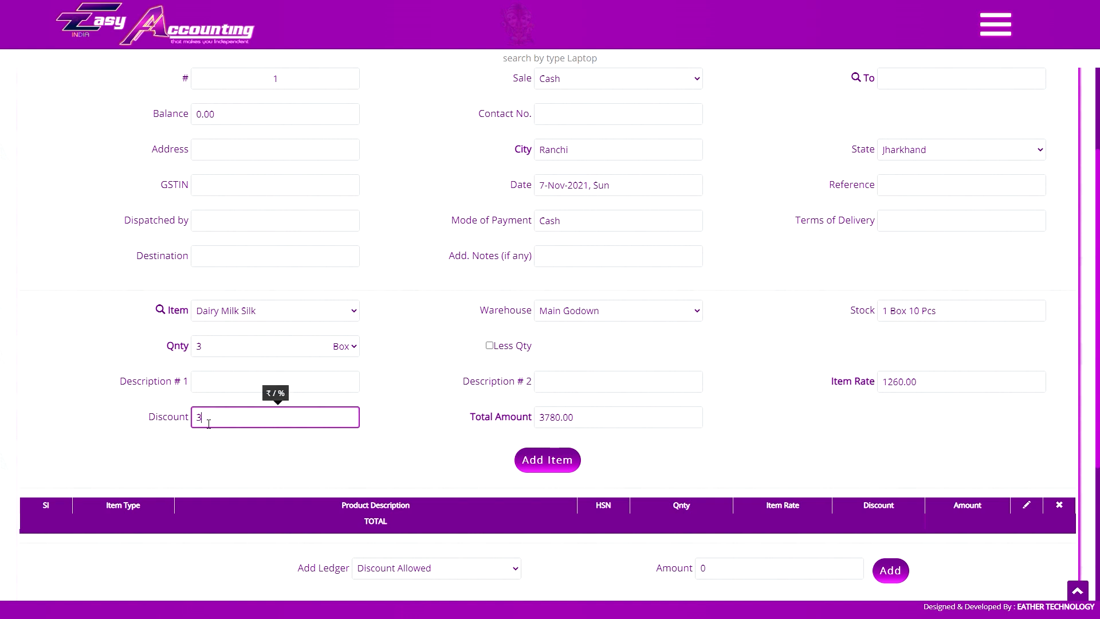
pyautogui.write('0.0')
pyautogui.hotkey('ctrl', 'a')
pyautogui.write('13')
pyautogui.press('Tab')
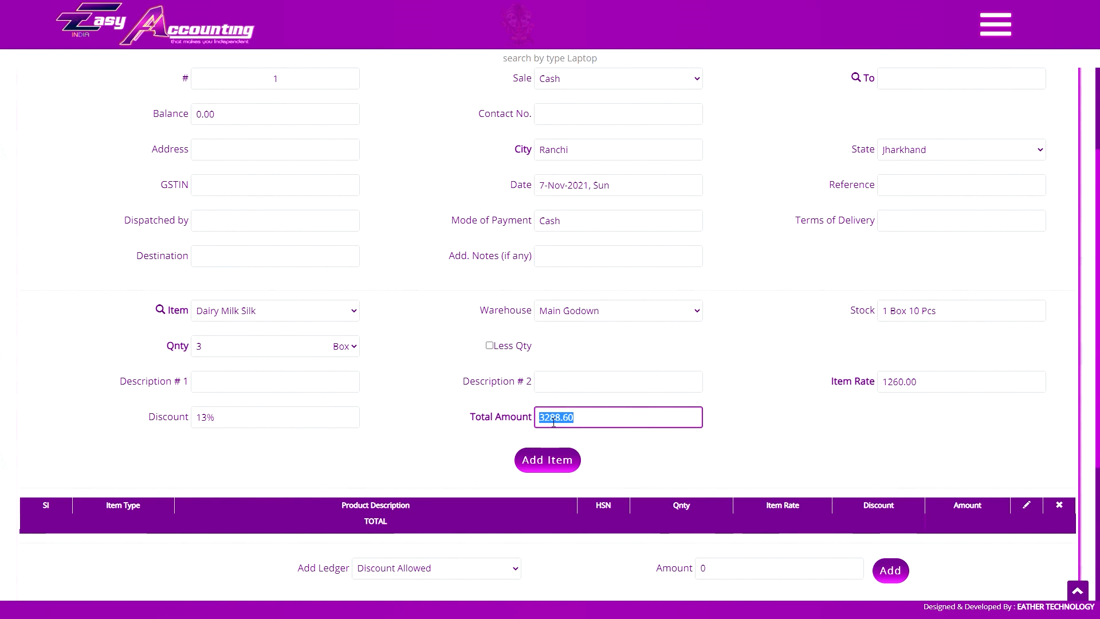
pyautogui.write('3700')
pyautogui.press('Tab')
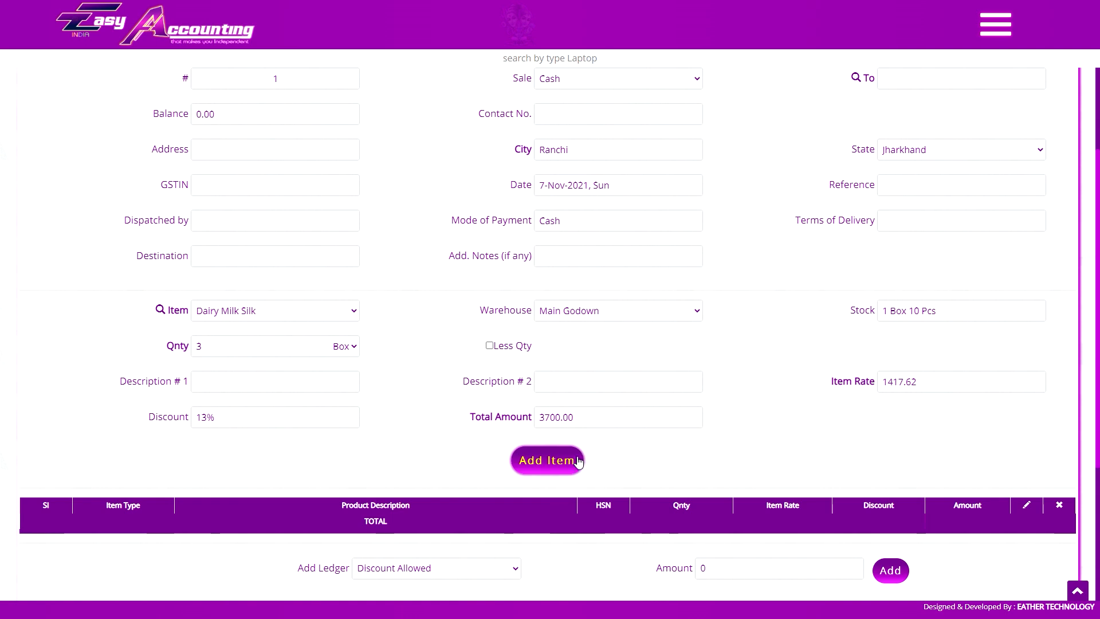
pyautogui.scroll(-2, 582, 464)
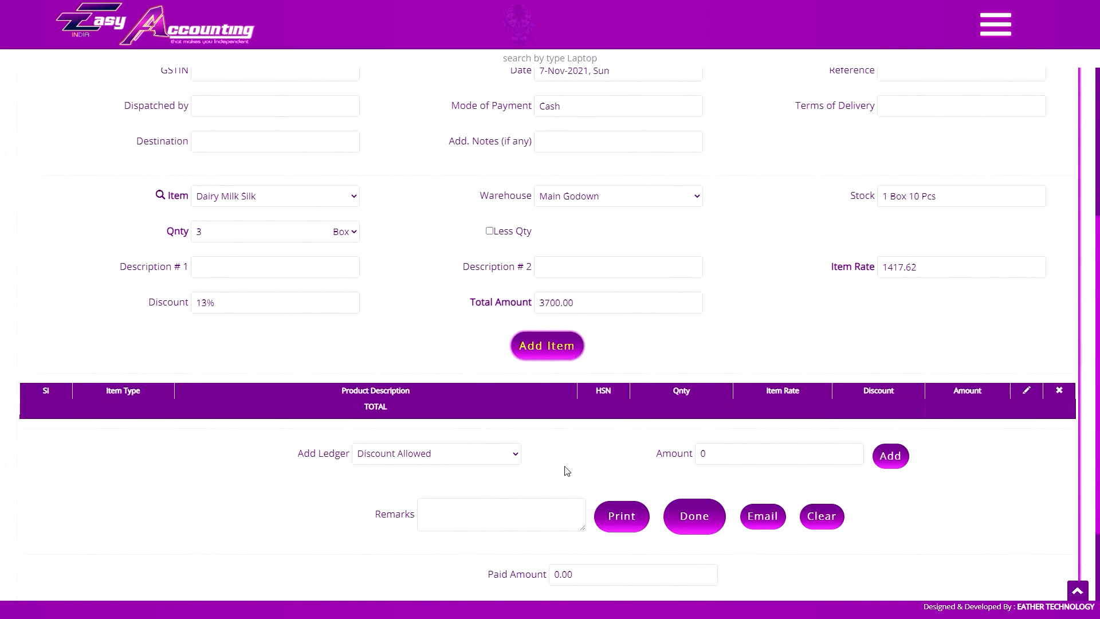
pyautogui.click(556, 350)
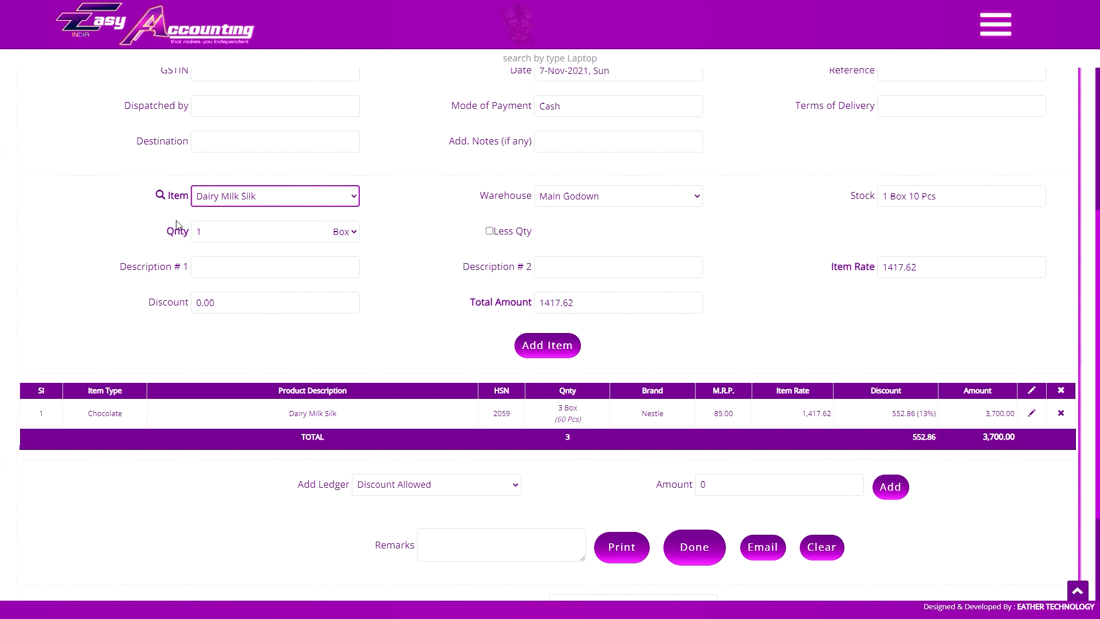
# Confirm Dairy Milk Silk from Main Godown and review its quantity and total amount fields.
pyautogui.click(234, 201)
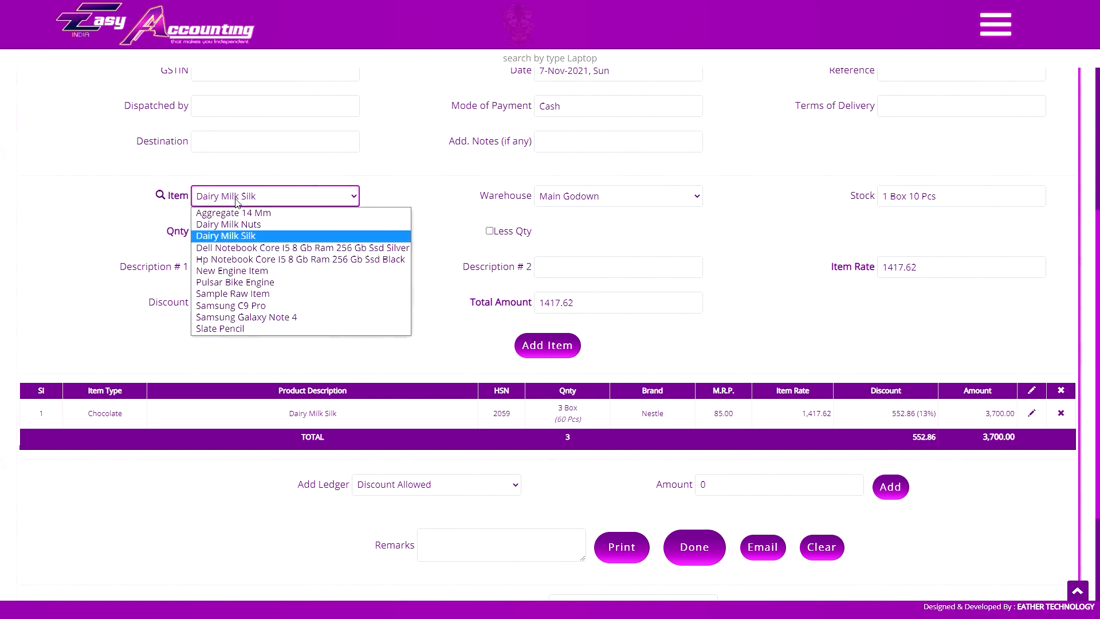
pyautogui.click(853, 188)
pyautogui.click(596, 199)
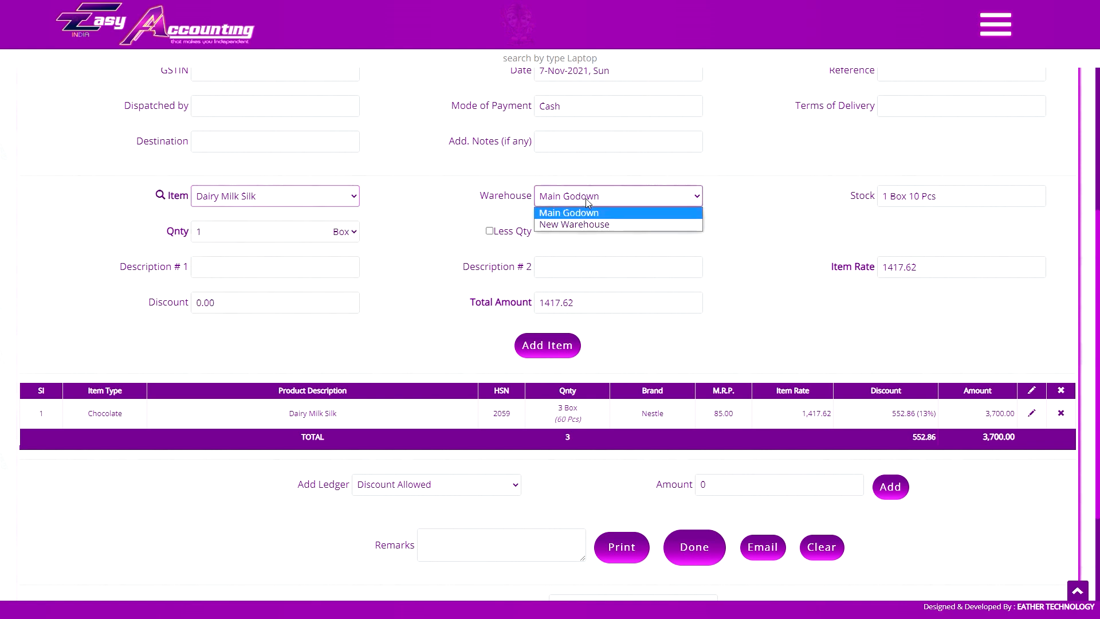
pyautogui.click(628, 198)
pyautogui.click(287, 230)
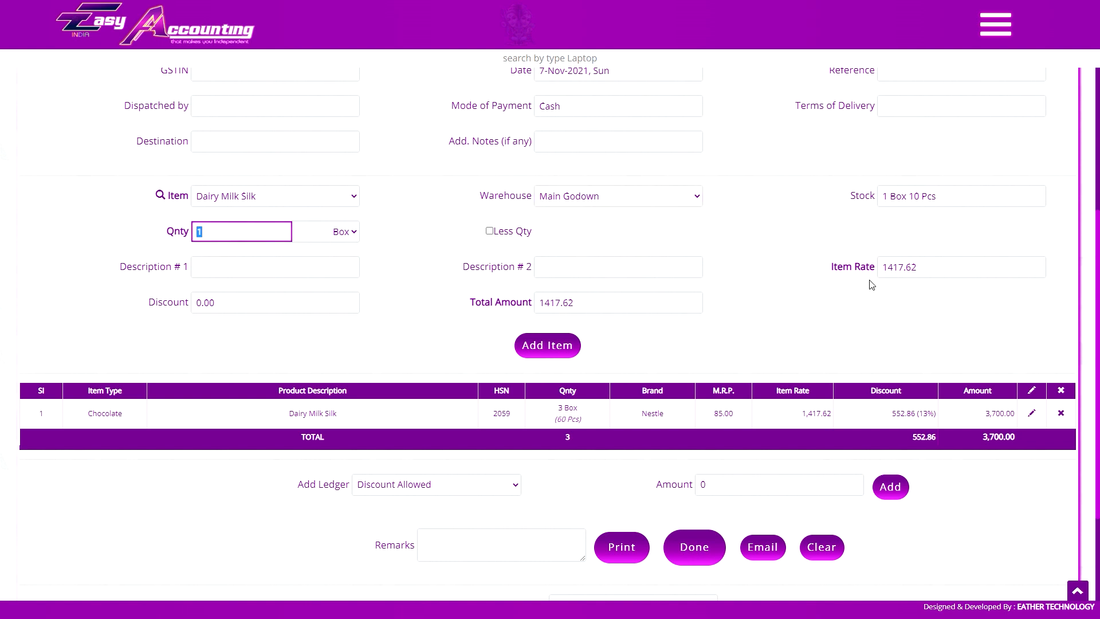
pyautogui.click(185, 308)
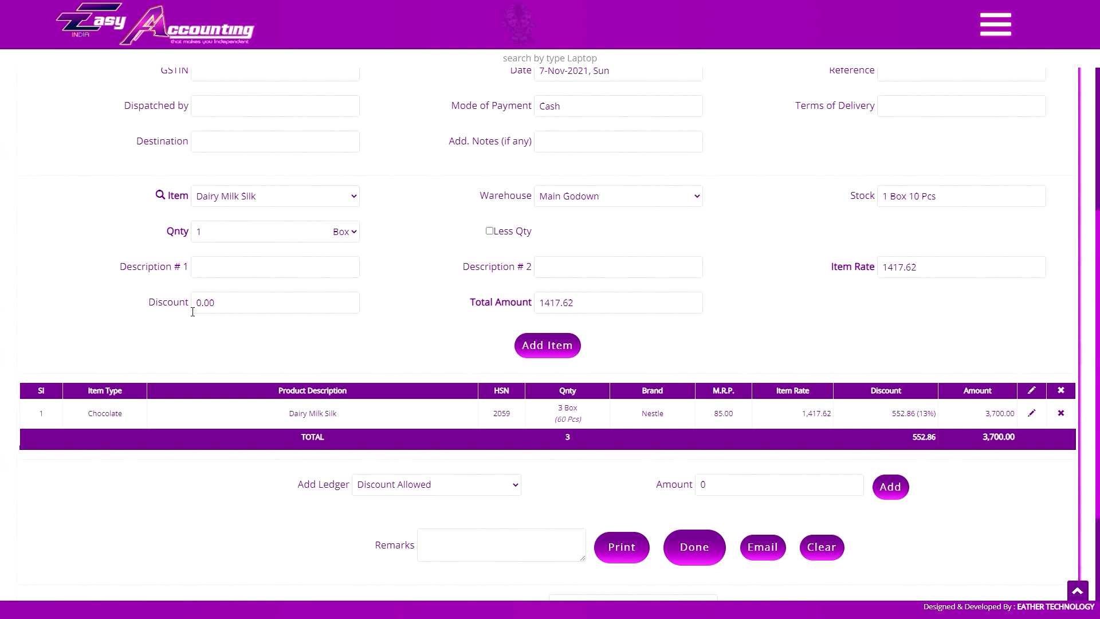
pyautogui.click(584, 308)
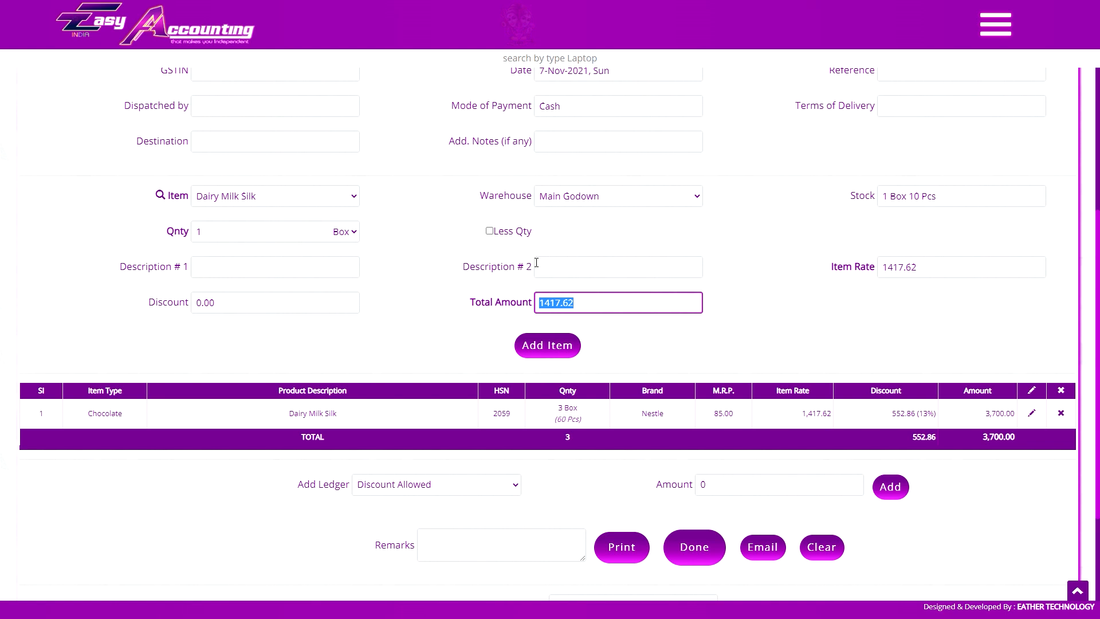
pyautogui.click(634, 239)
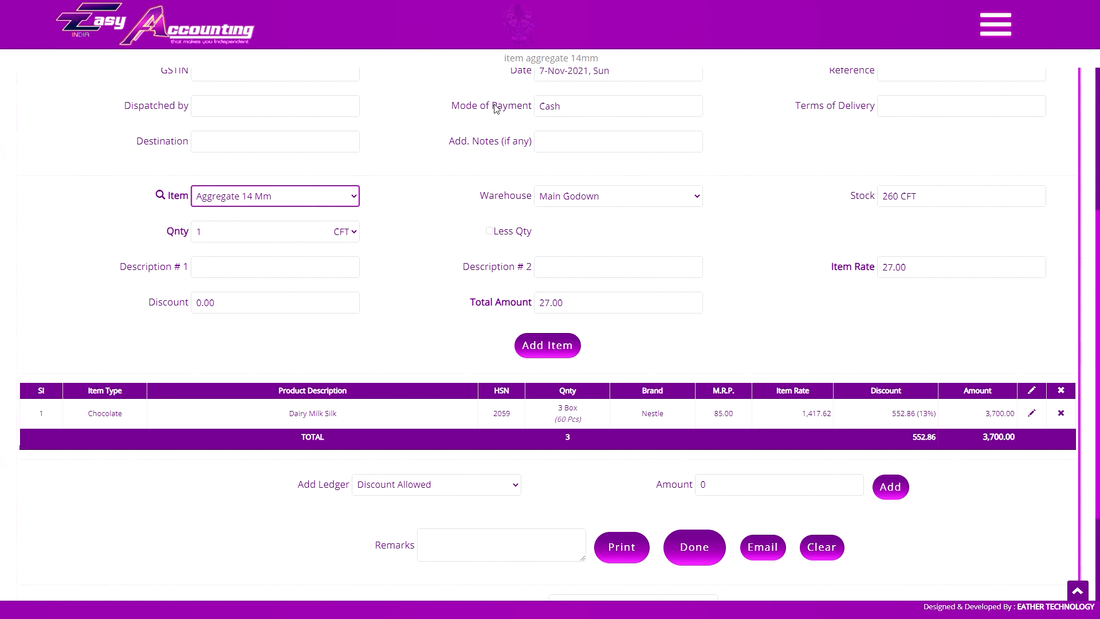
# Try Slate Pencil and Dairy Milk Silk as items, then open the voice-command help page.
pyautogui.click(321, 198)
pyautogui.click(250, 328)
pyautogui.click(453, 204)
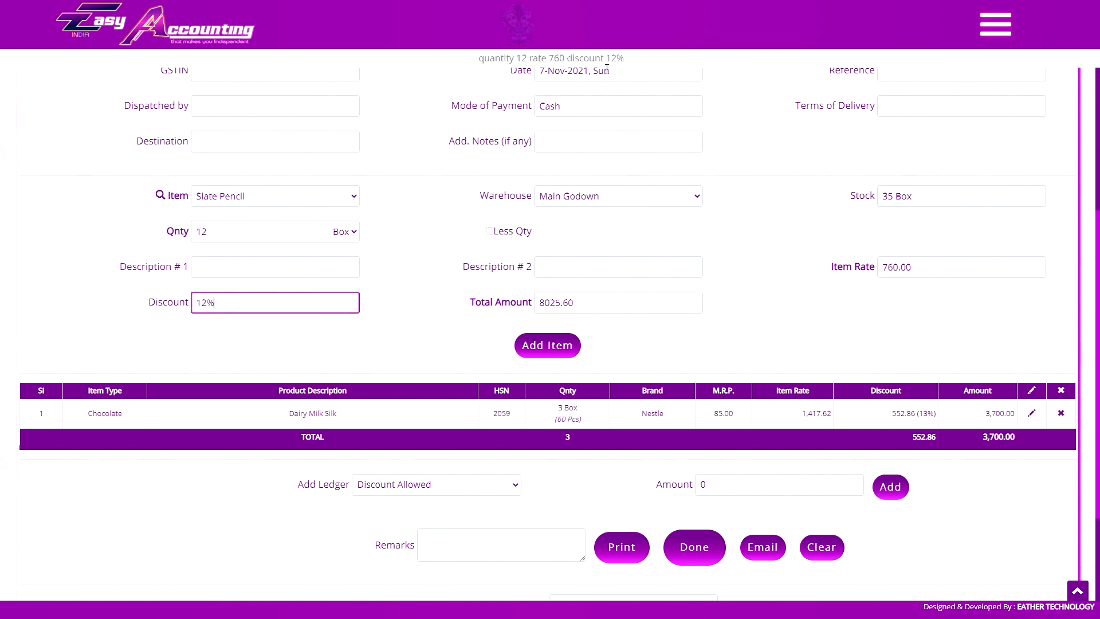
pyautogui.click(384, 307)
pyautogui.click(248, 196)
pyautogui.click(250, 248)
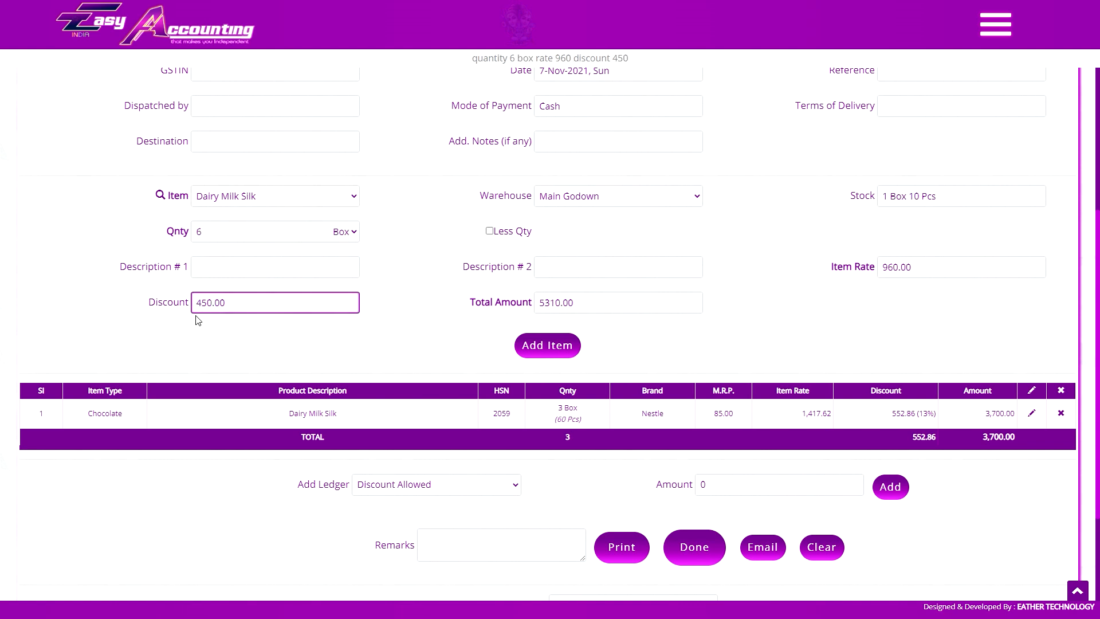
pyautogui.click(259, 196)
pyautogui.click(241, 329)
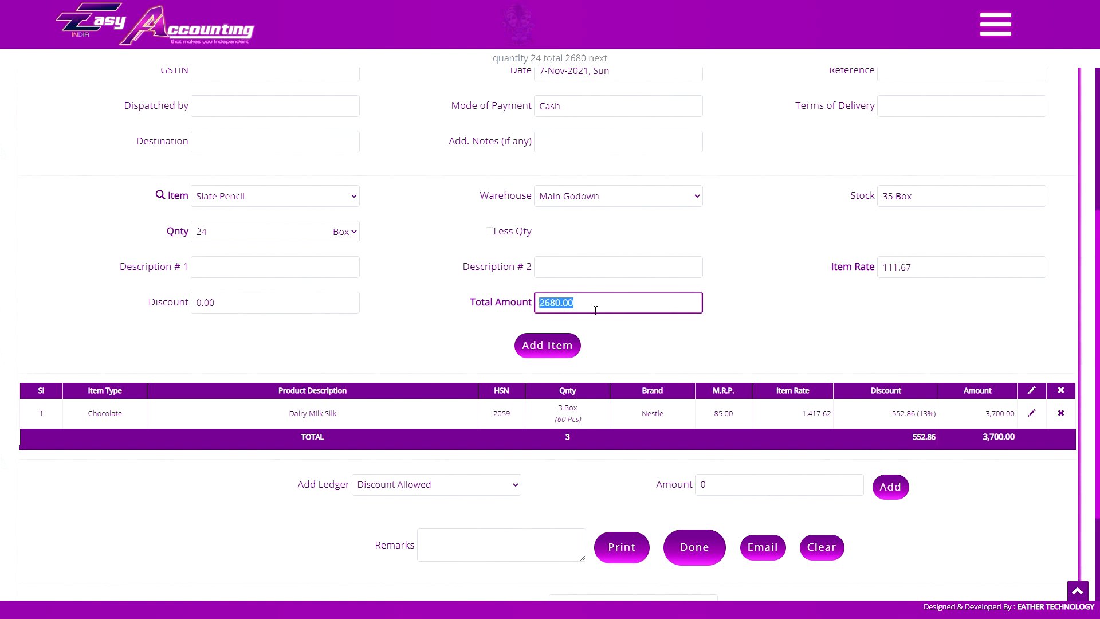
pyautogui.click(565, 314)
pyautogui.hotkey('alt', 'Tab')
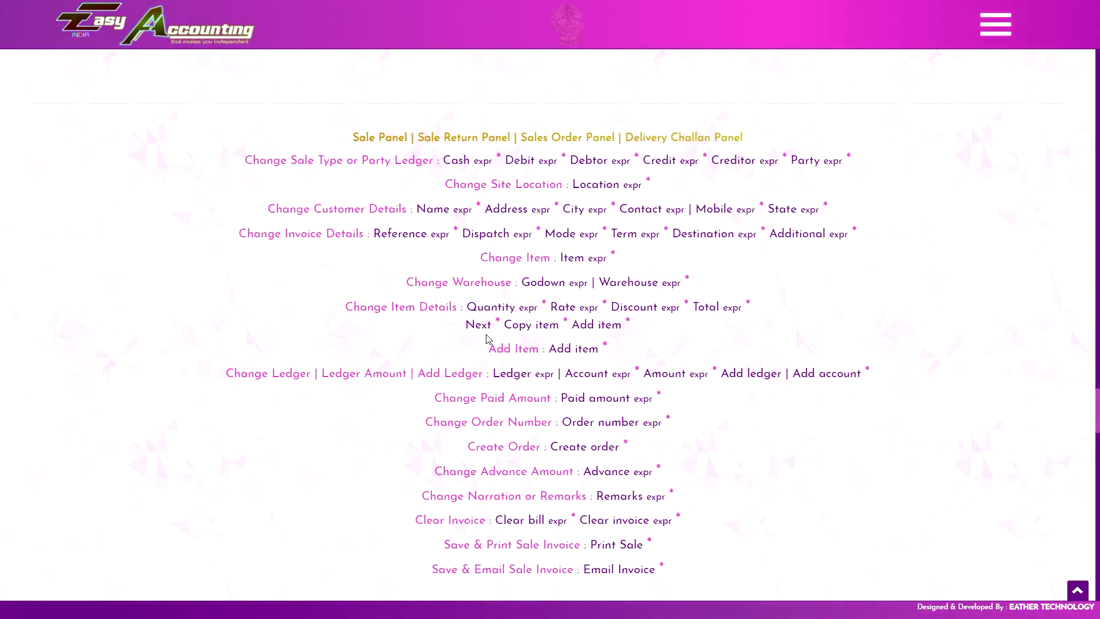
# Switch back from the voice-command reference to the sale invoice.
pyautogui.hotkey('alt', 'Tab')
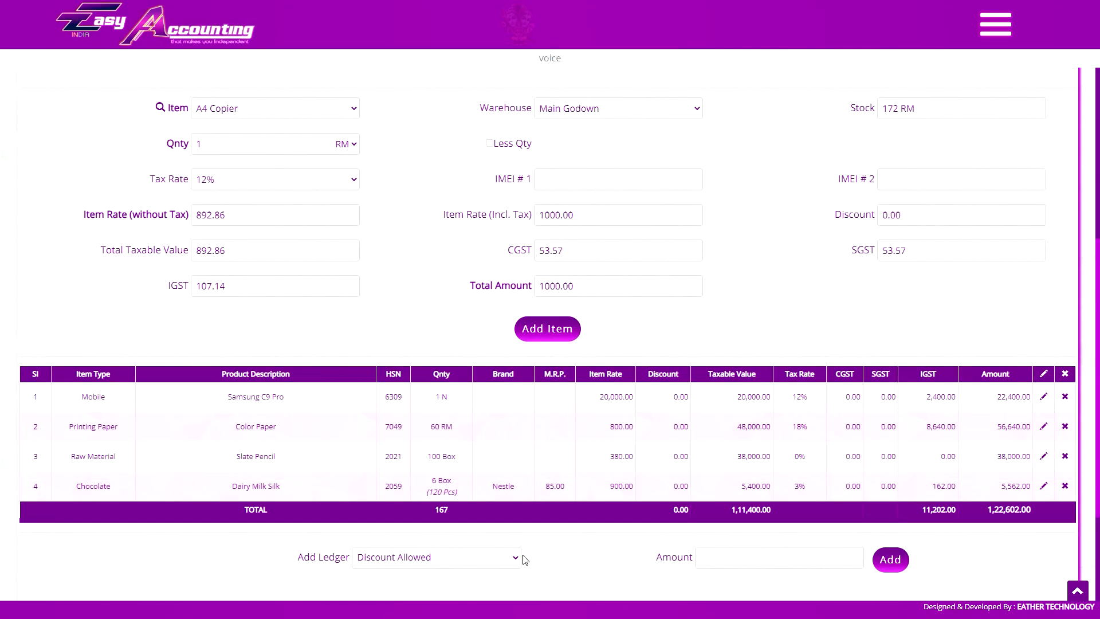
# Add a Freight & Forwarding Outwards ledger line of 600 to the invoice.
pyautogui.click(515, 557)
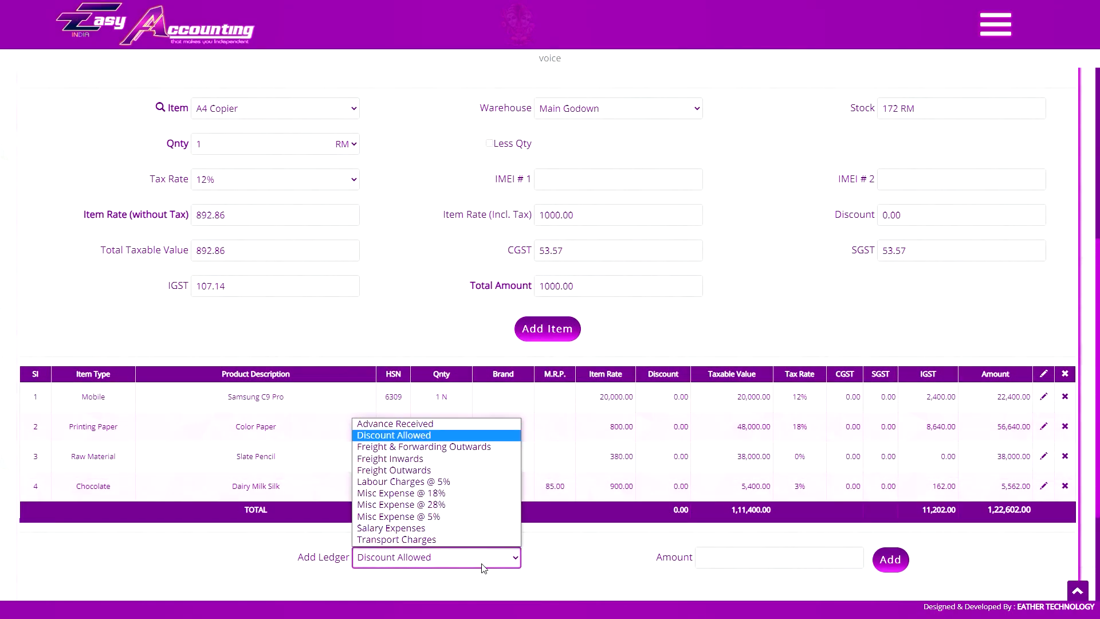
pyautogui.click(610, 538)
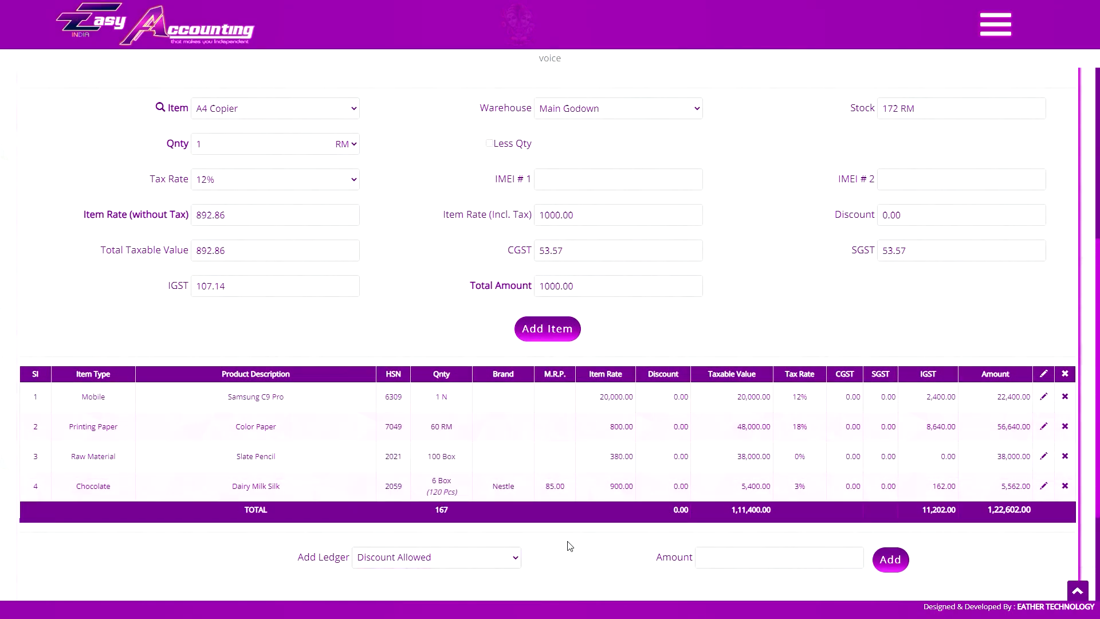
pyautogui.click(457, 557)
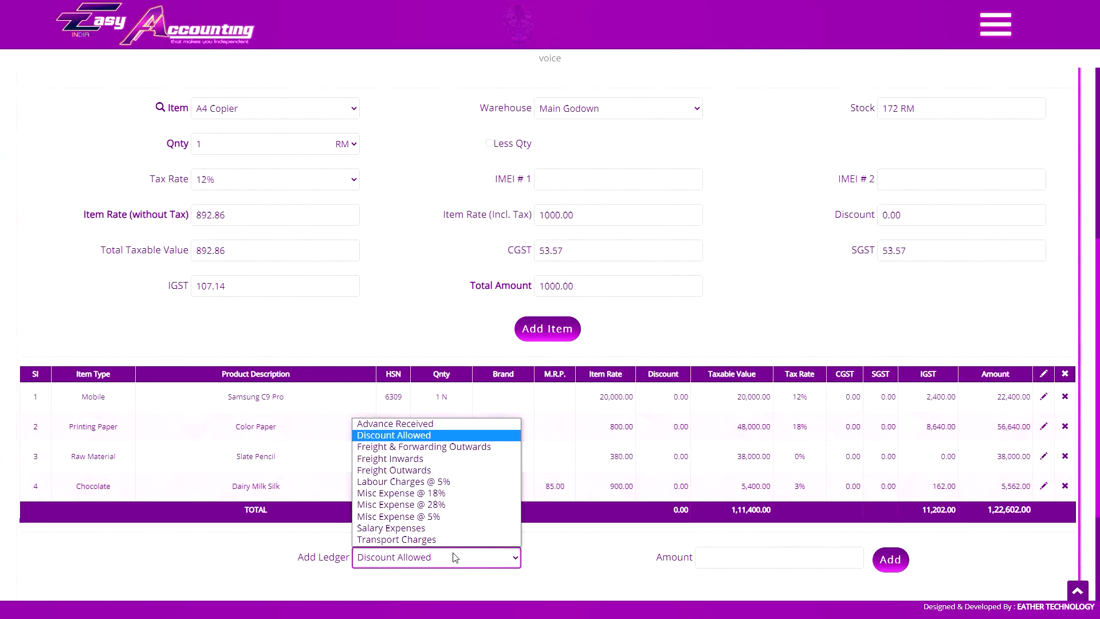
pyautogui.click(455, 439)
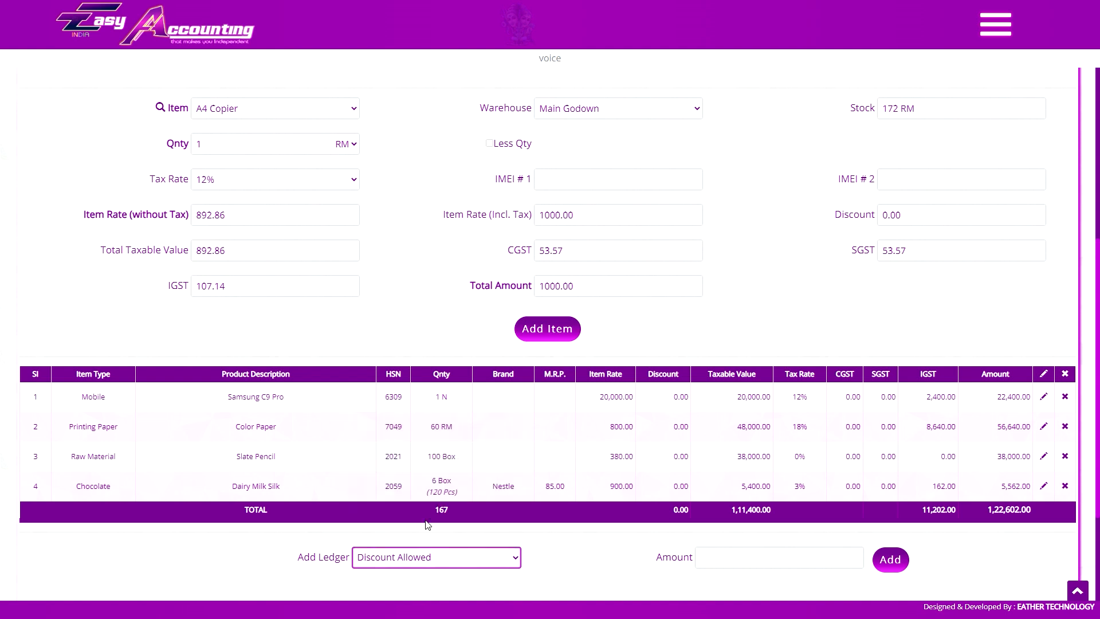
pyautogui.click(462, 554)
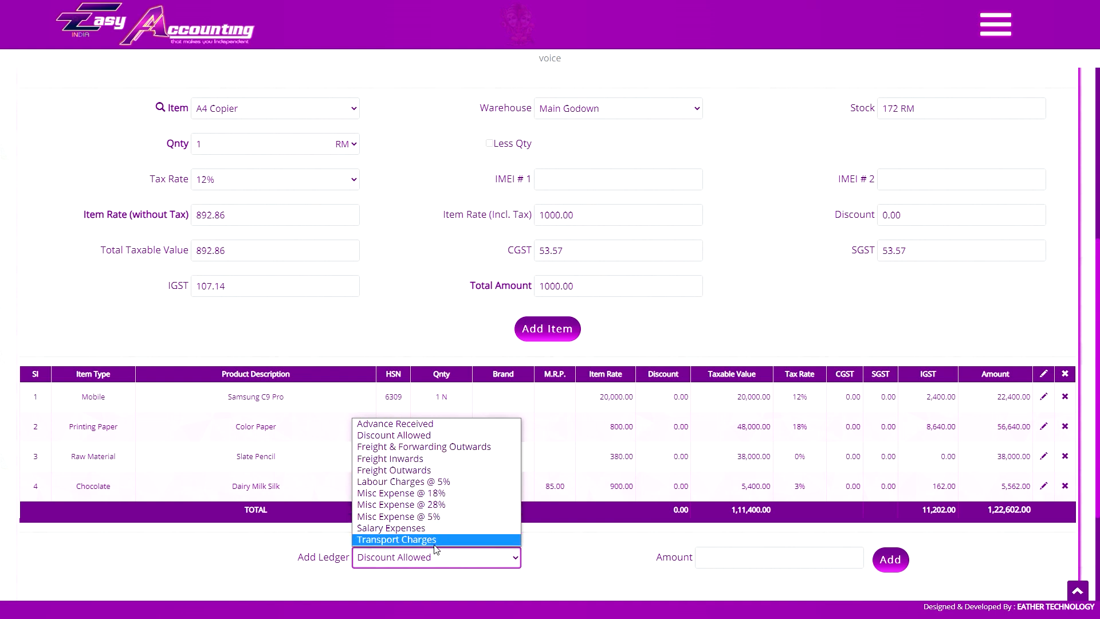
pyautogui.click(550, 551)
pyautogui.click(519, 559)
pyautogui.click(450, 446)
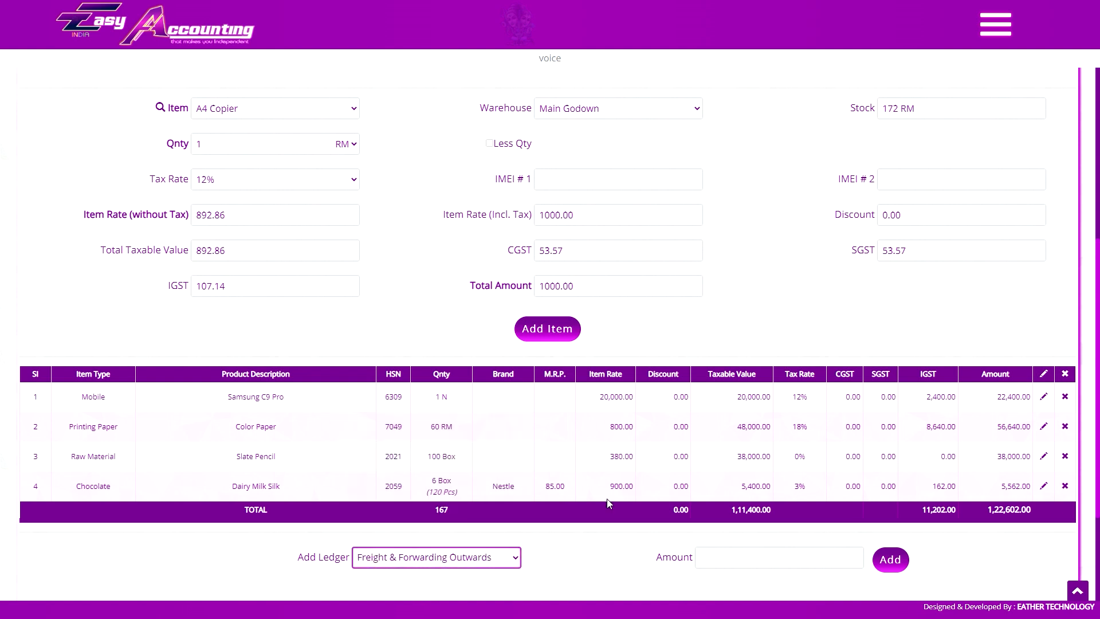
pyautogui.click(742, 563)
pyautogui.write('600')
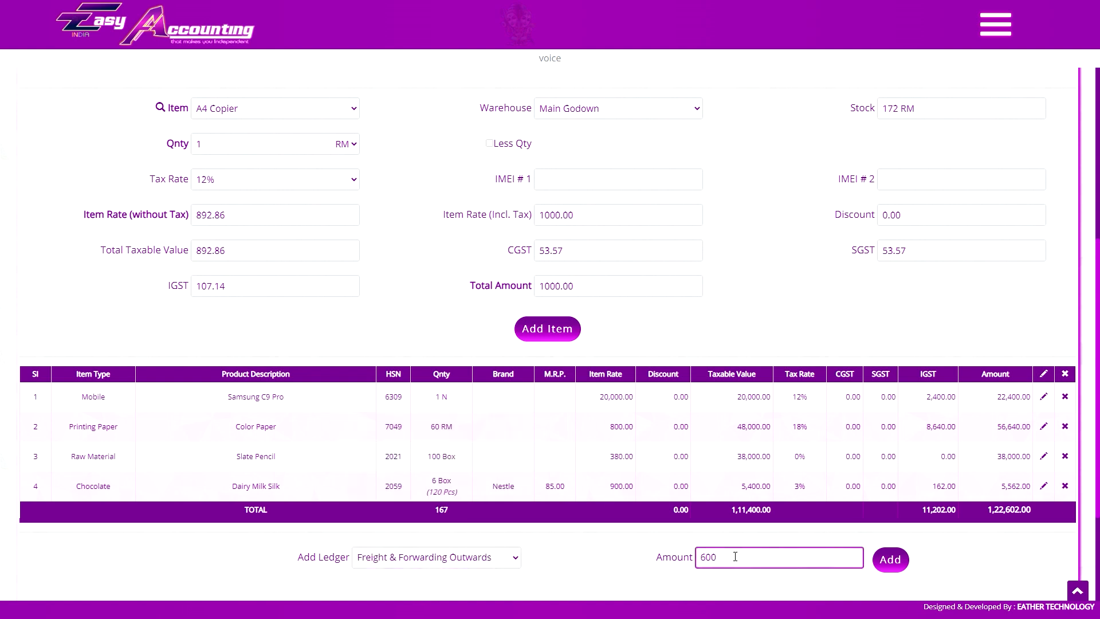
pyautogui.click(889, 564)
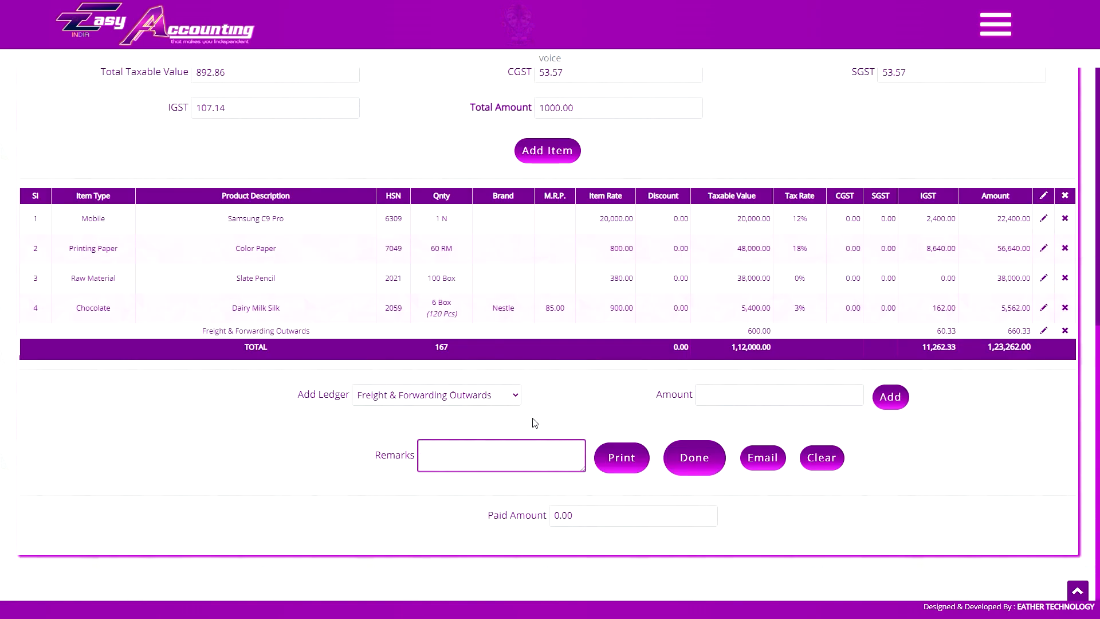
# Add a 500 Discount Allowed ledger line and enter the invoice-narration remark.
pyautogui.click(591, 403)
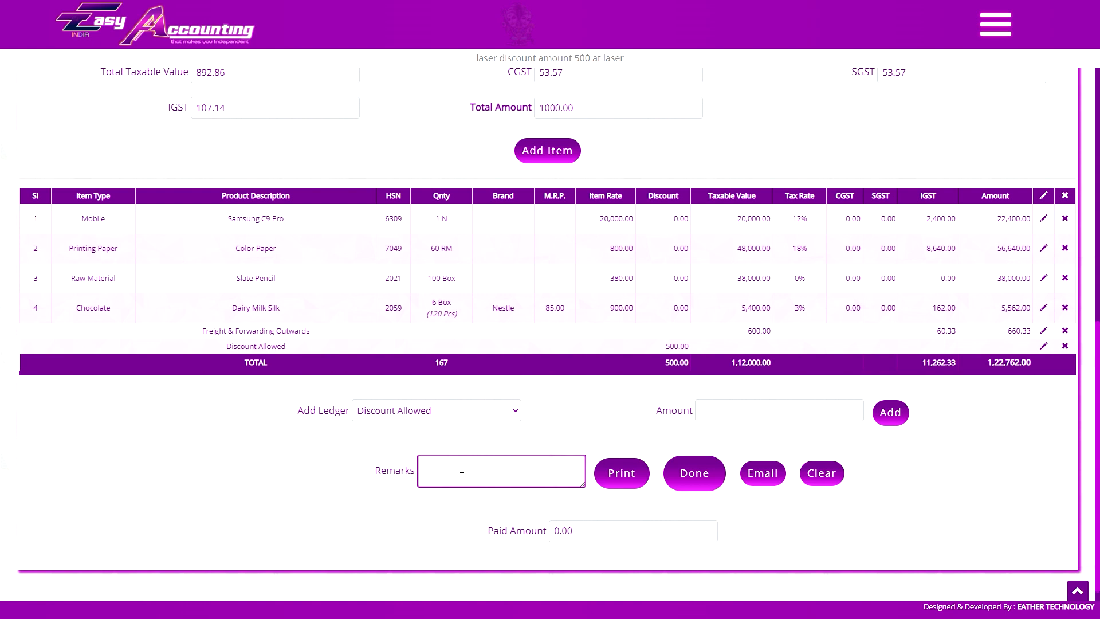
pyautogui.click(225, 476)
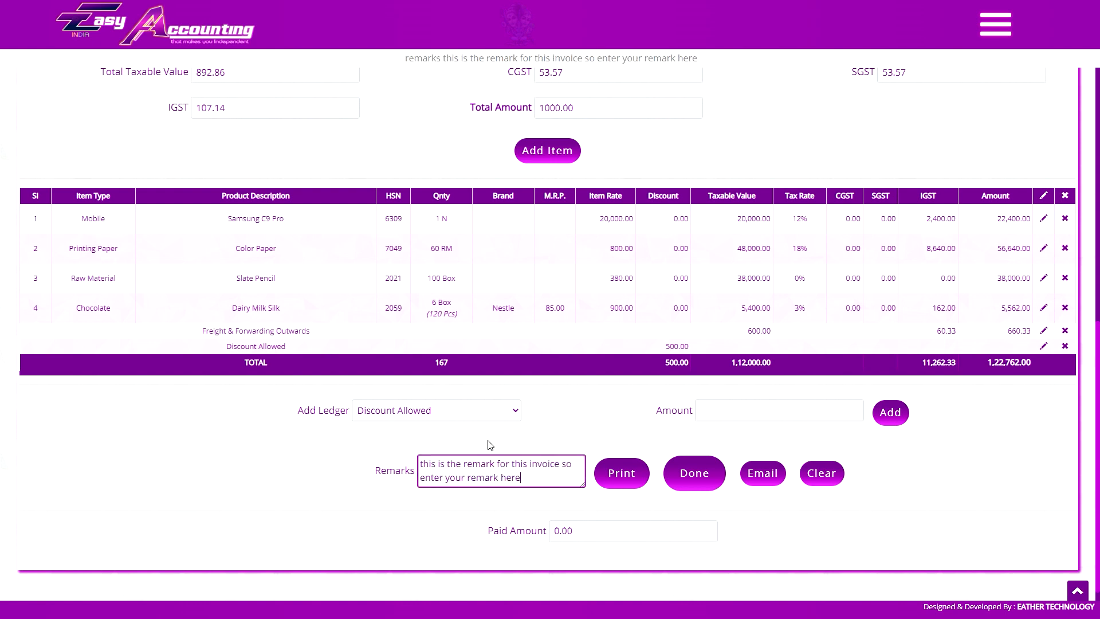
pyautogui.click(458, 530)
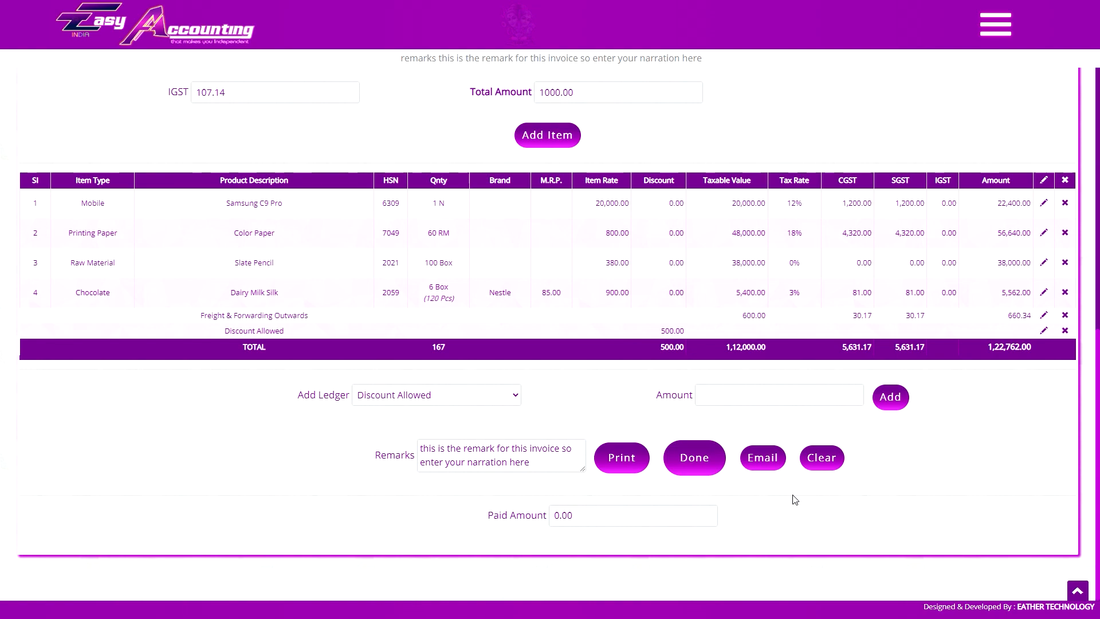
# Preview the Vimal Traders invoice as a PDF, then cancel printing and close the invoice view.
pyautogui.hotkey('ctrl', 'p')
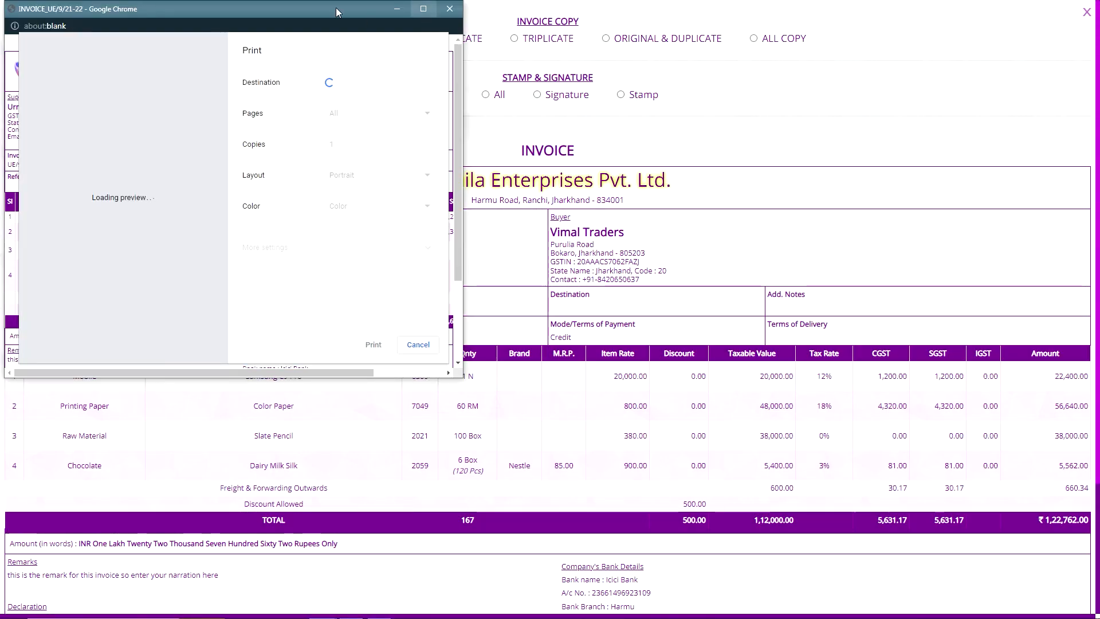
pyautogui.doubleClick(335, 8)
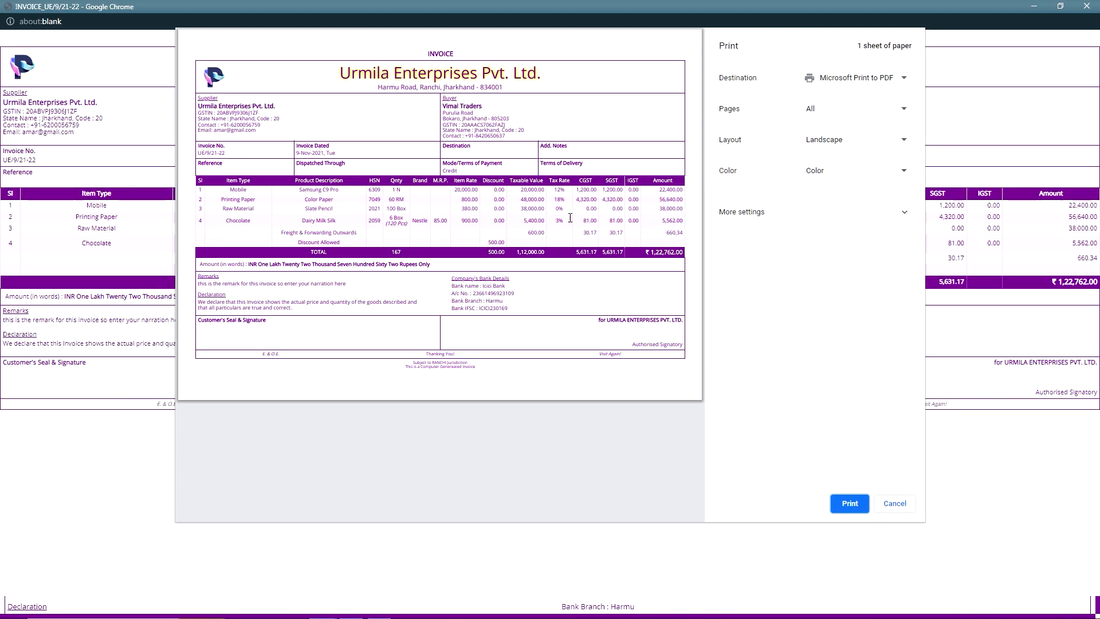
pyautogui.click(208, 471)
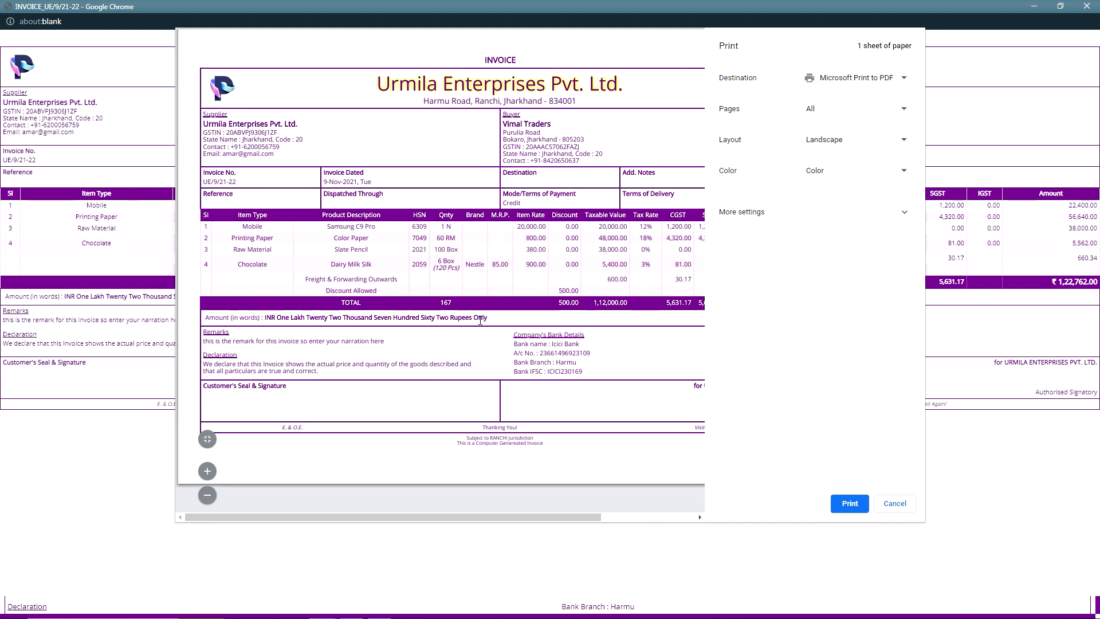
pyautogui.moveTo(450, 517); pyautogui.dragTo(560, 527)
pyautogui.click(885, 503)
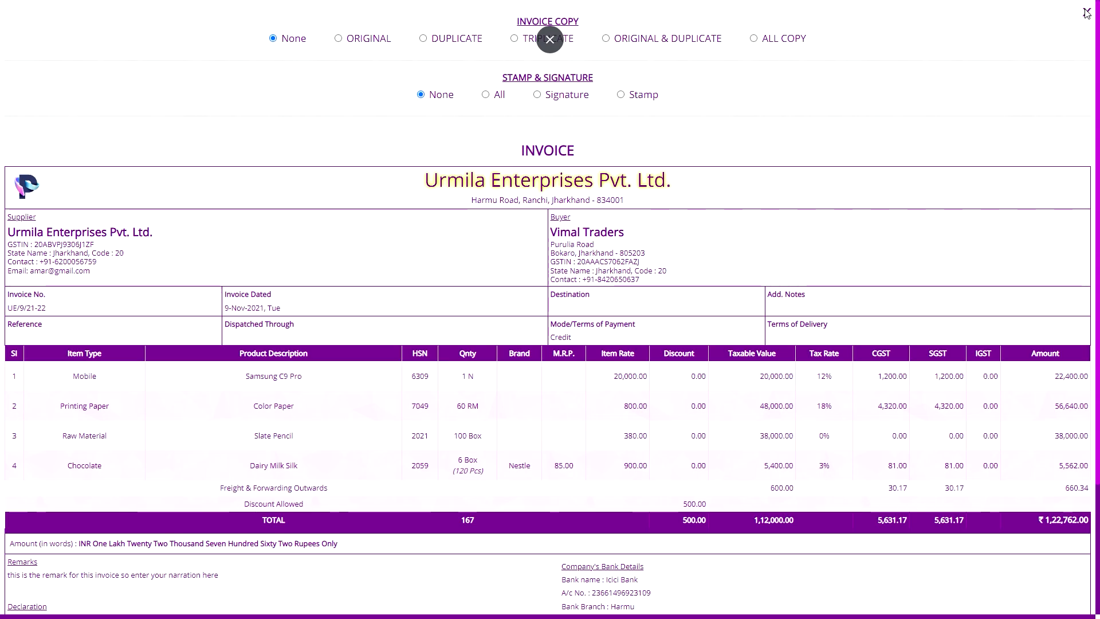
pyautogui.click(1086, 13)
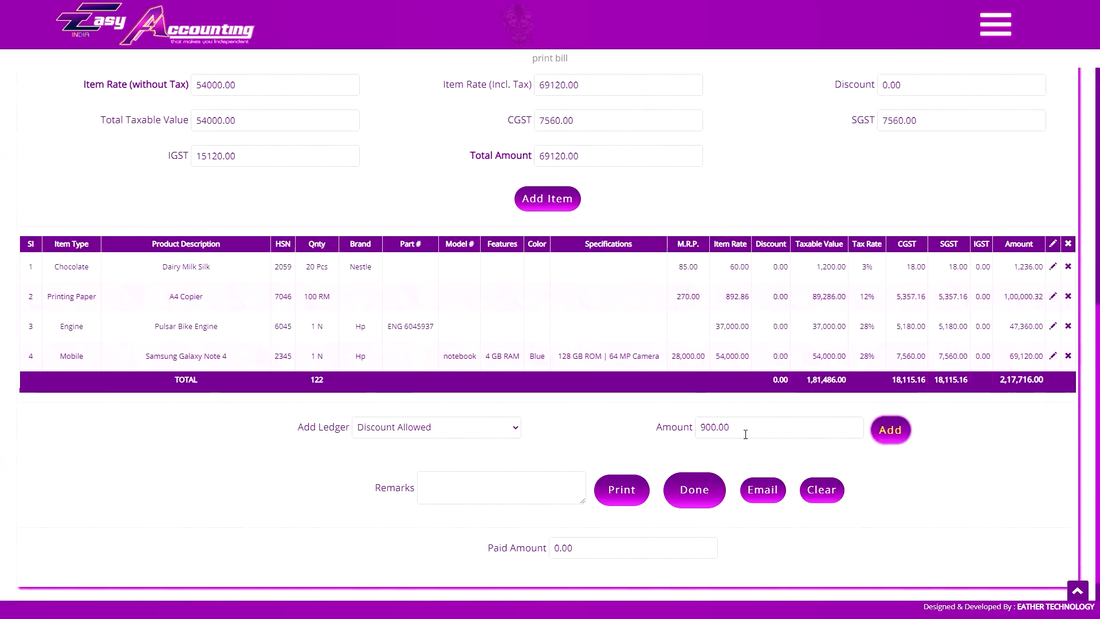
# Enter the customer's name, contact number, address and GSTIN on the new invoice.
pyautogui.click(921, 252)
pyautogui.press('Tab')
pyautogui.press('Tab')
pyautogui.write('main road')
pyautogui.click(306, 356)
pyautogui.write('20ASD5F6ASDF562')
pyautogui.click(306, 392)
# Start the invoice's additional notes and look over the rest of the invoice.
pyautogui.click(621, 431)
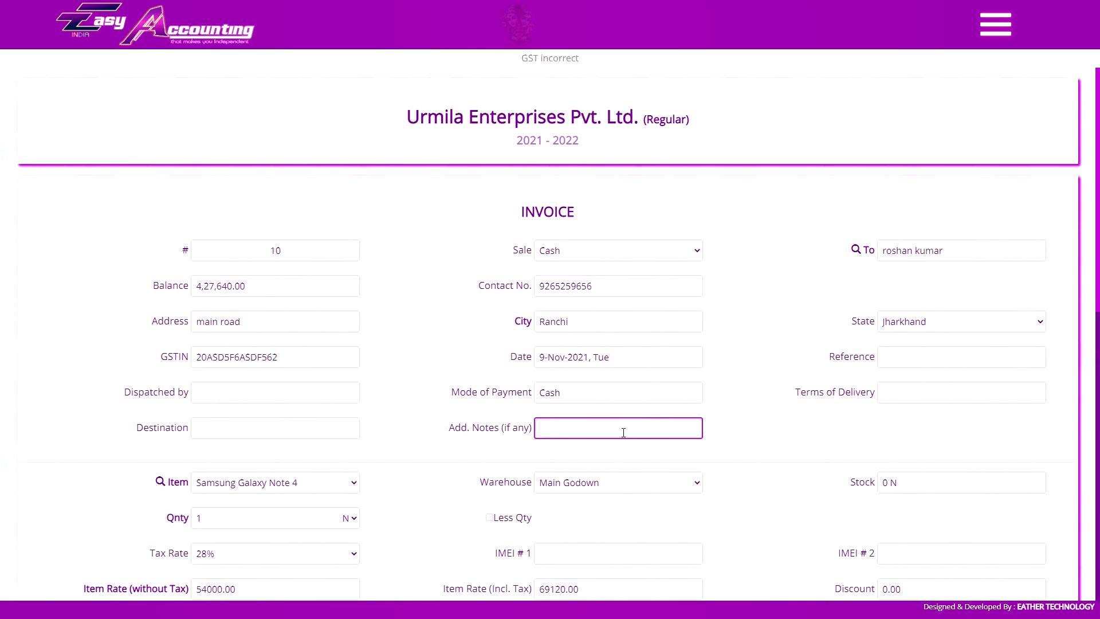
pyautogui.scroll(-11, 621, 432)
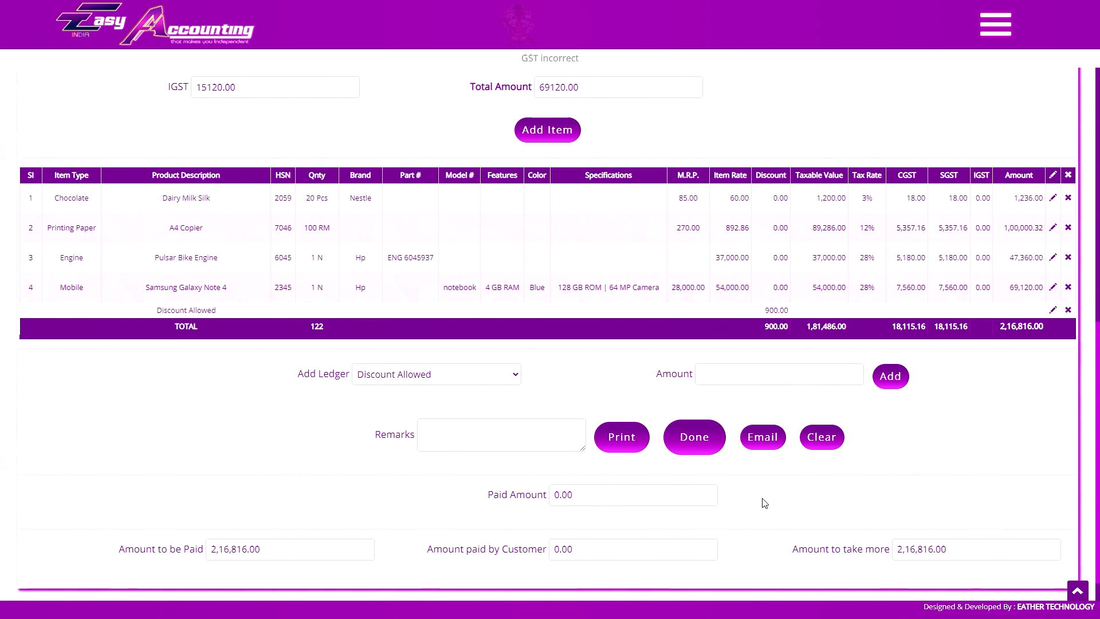
pyautogui.scroll(9, 751, 319)
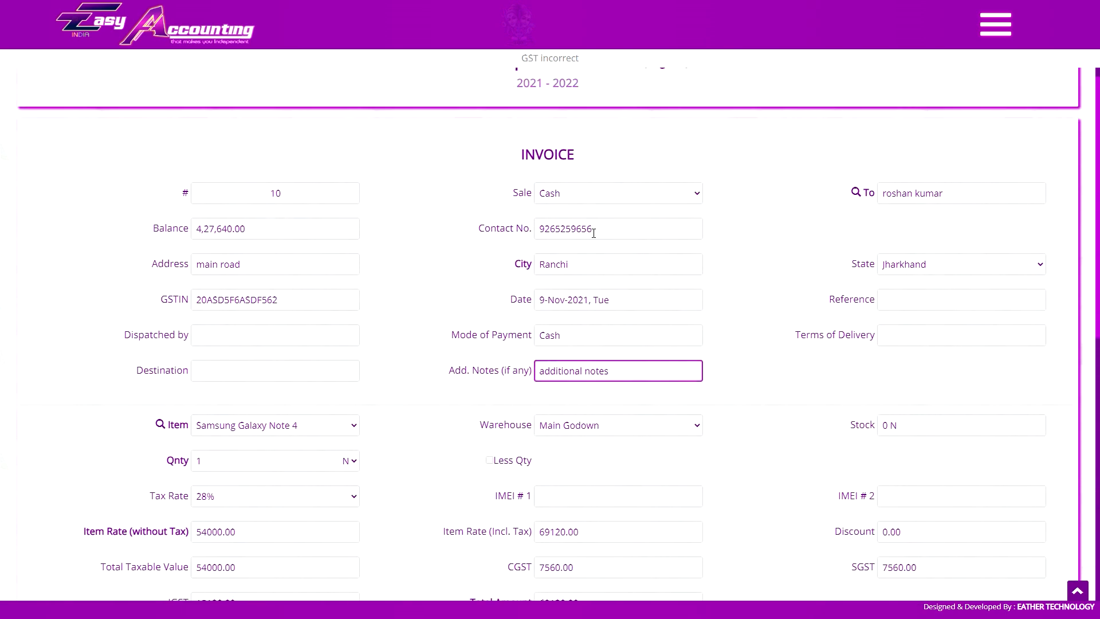
pyautogui.scroll(-3, 792, 322)
pyautogui.scroll(-4, 792, 322)
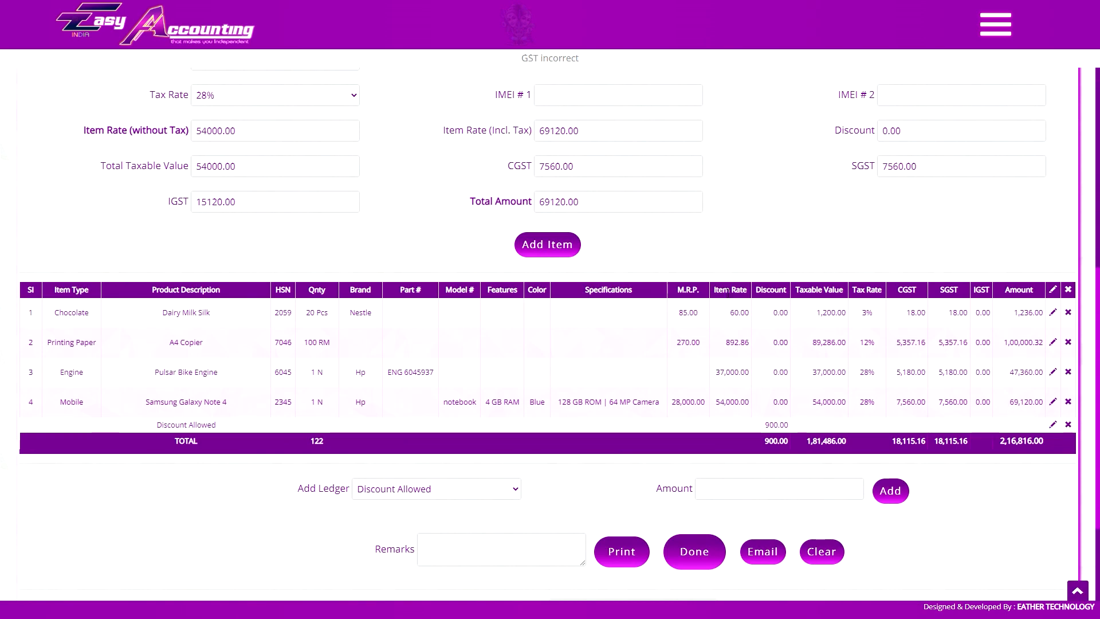
# Clear the whole invoice and confirm, leaving invoice #10 empty.
pyautogui.click(830, 553)
pyautogui.click(605, 54)
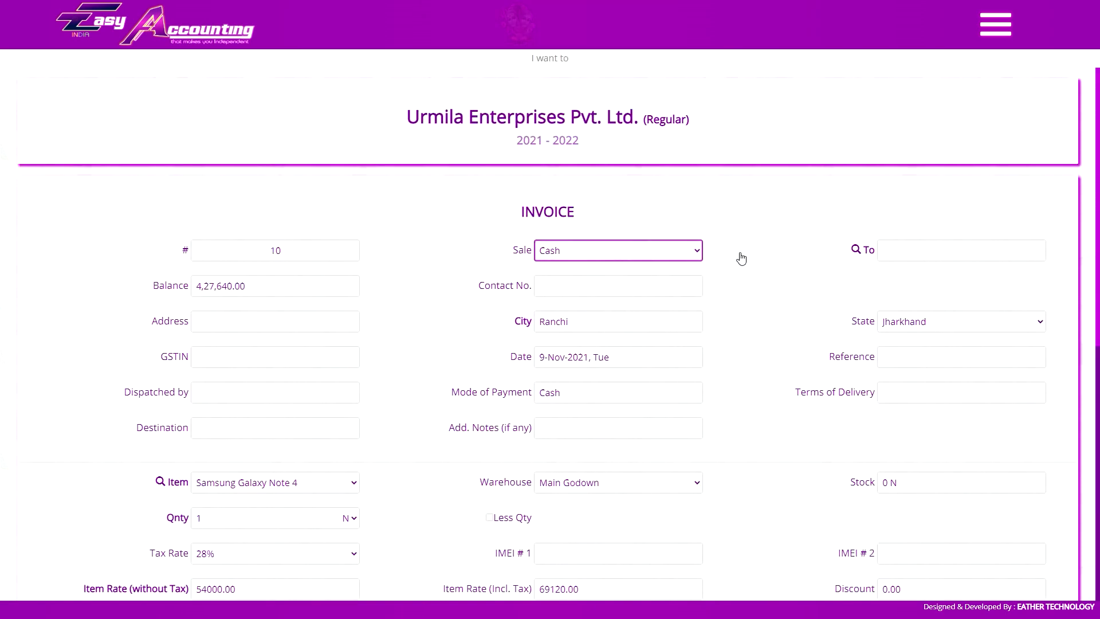
pyautogui.scroll(-7, 758, 258)
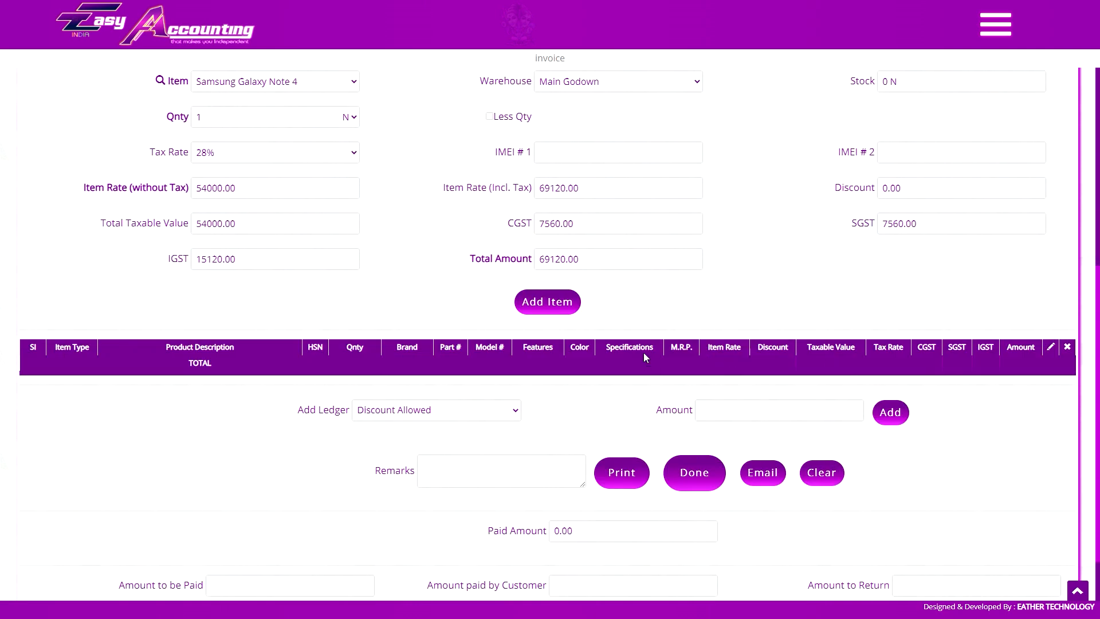
pyautogui.scroll(6, 675, 367)
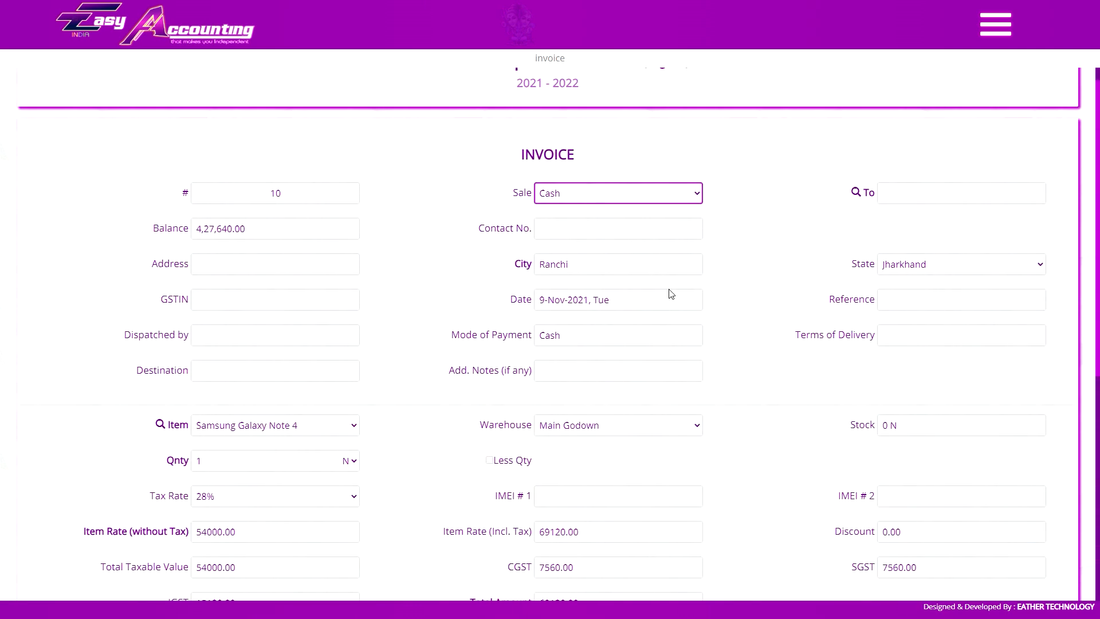
pyautogui.scroll(-7, 672, 297)
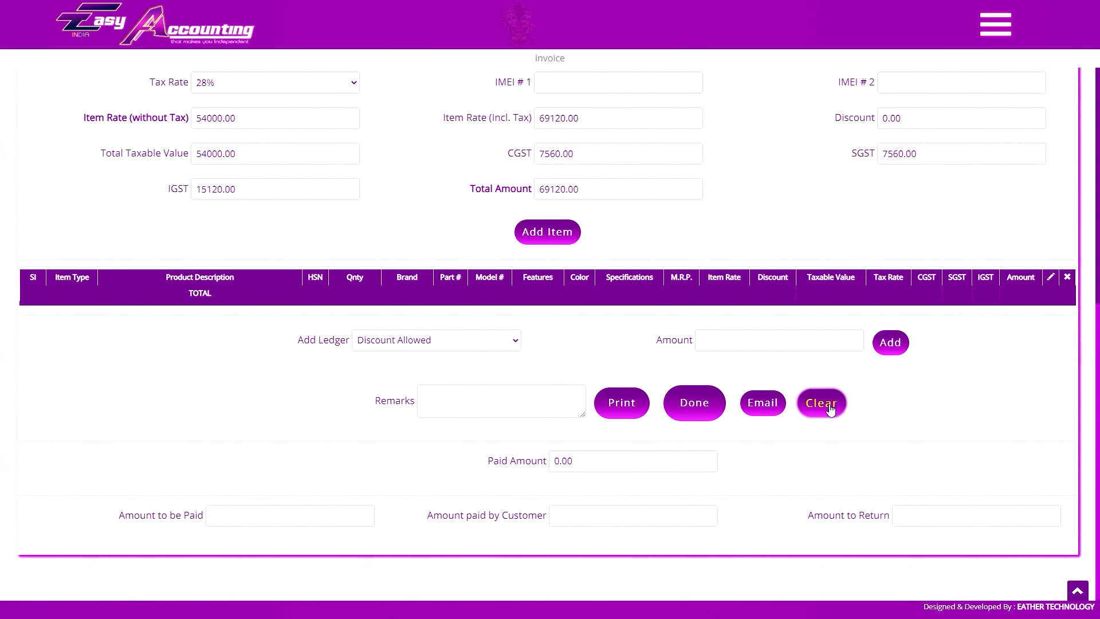
pyautogui.scroll(2, 676, 343)
# Add a 3 Box Dairy Milk Silk line and a Freight & Forwarding Outwards charge of 400.
pyautogui.click(275, 126)
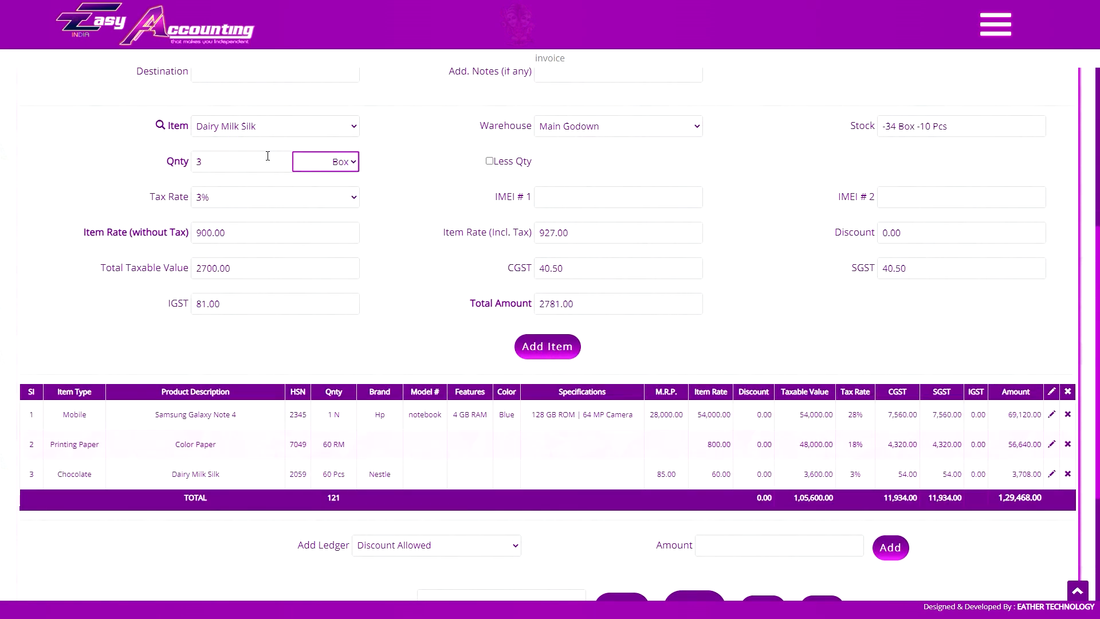
pyautogui.click(545, 345)
pyautogui.scroll(-2, 550, 401)
pyautogui.click(493, 459)
pyautogui.click(413, 367)
pyautogui.click(702, 459)
pyautogui.write('400')
pyautogui.press('Return')
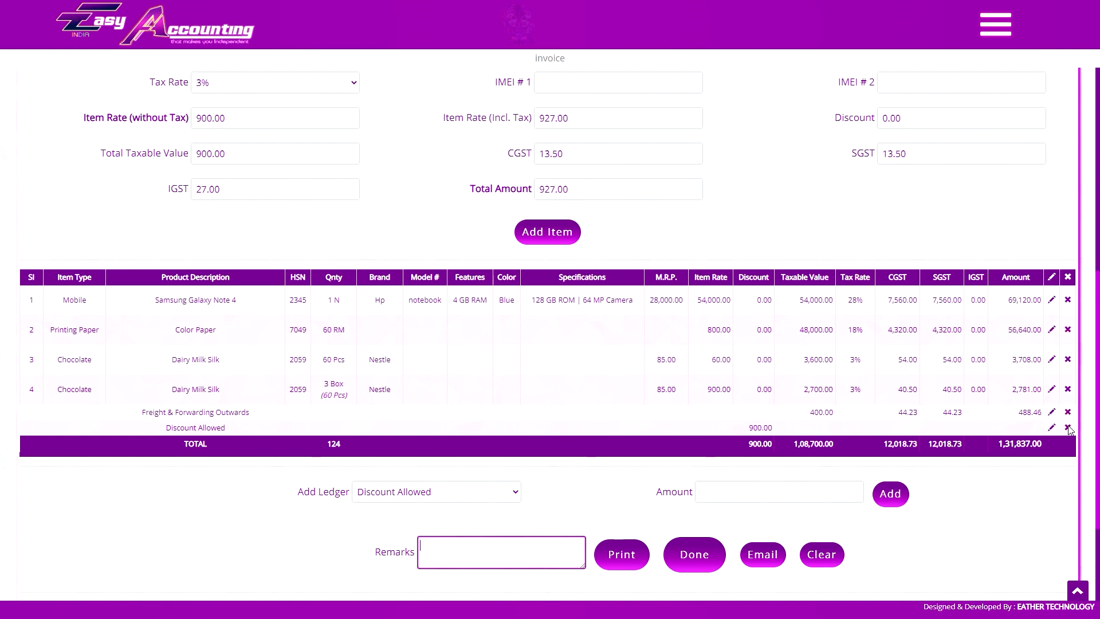
# Delete the Samsung Galaxy Note 4 row and the Discount Allowed line.
pyautogui.click(1064, 327)
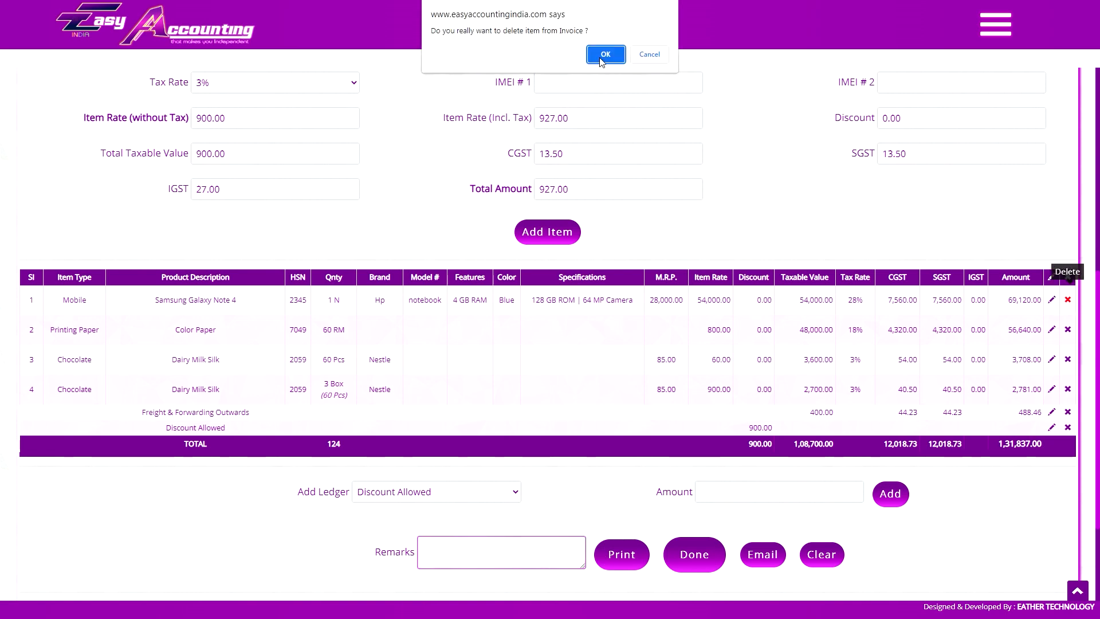
pyautogui.click(604, 52)
pyautogui.scroll(-6, 792, 237)
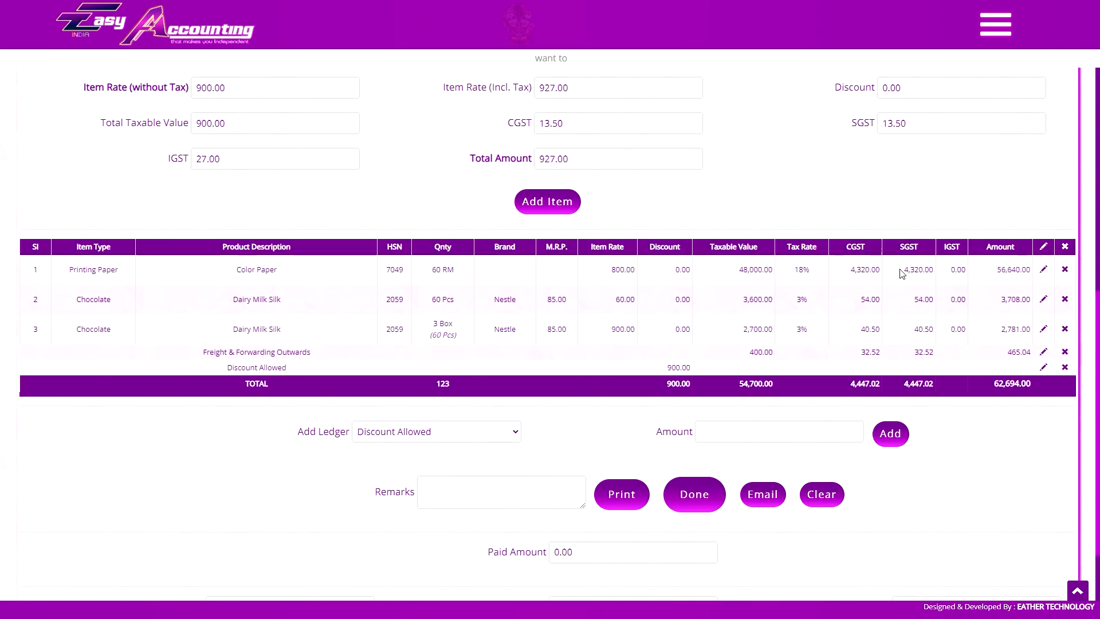
pyautogui.click(1065, 367)
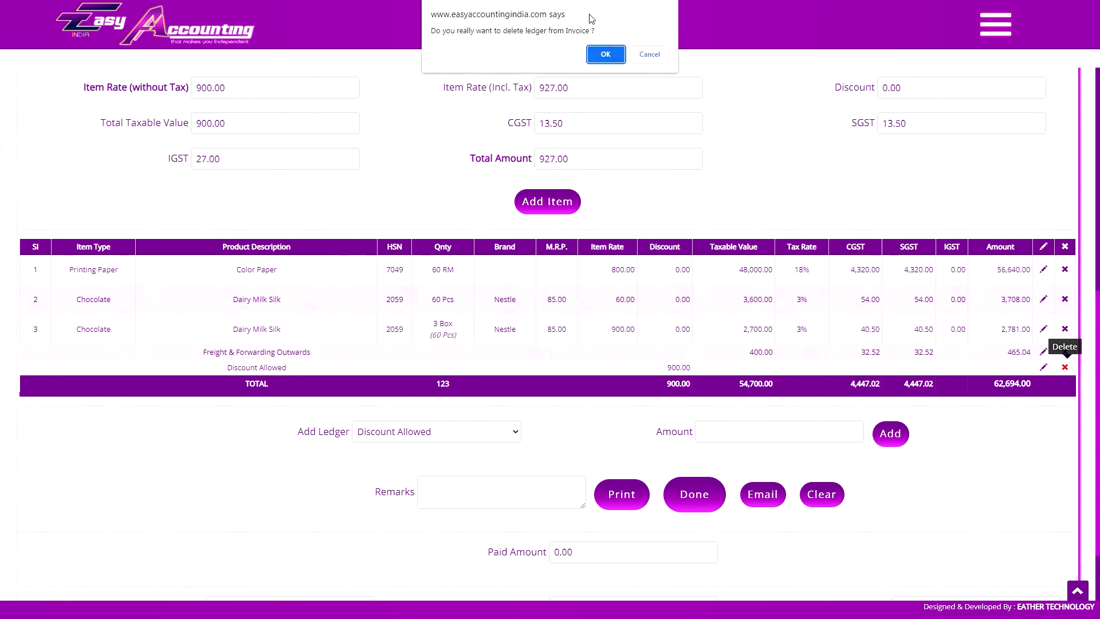
pyautogui.click(603, 52)
# Add a 900 discount, bringing the invoice total to 85,089.00.
pyautogui.scroll(-6, 667, 271)
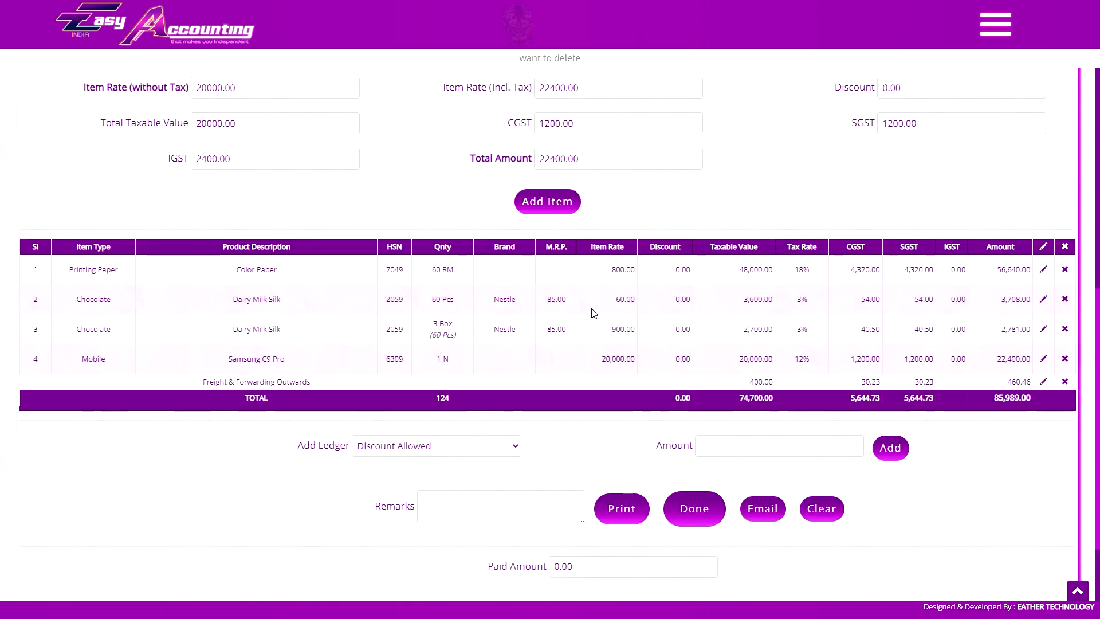
pyautogui.click(739, 444)
pyautogui.write('900')
pyautogui.press('Return')
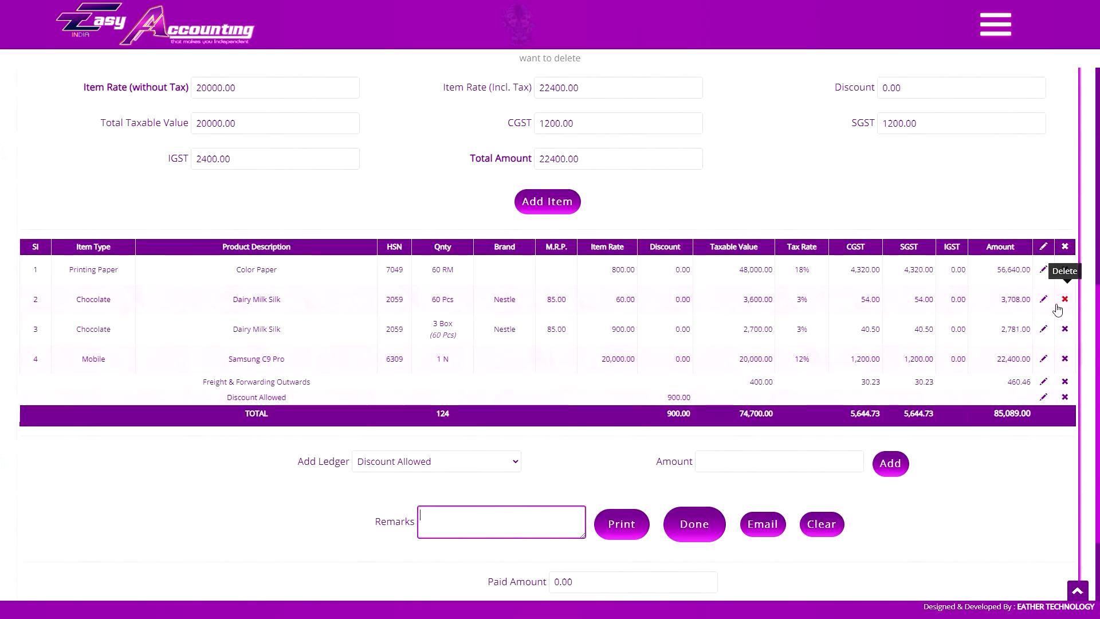
pyautogui.hotkey('ctrl', 'Tab')
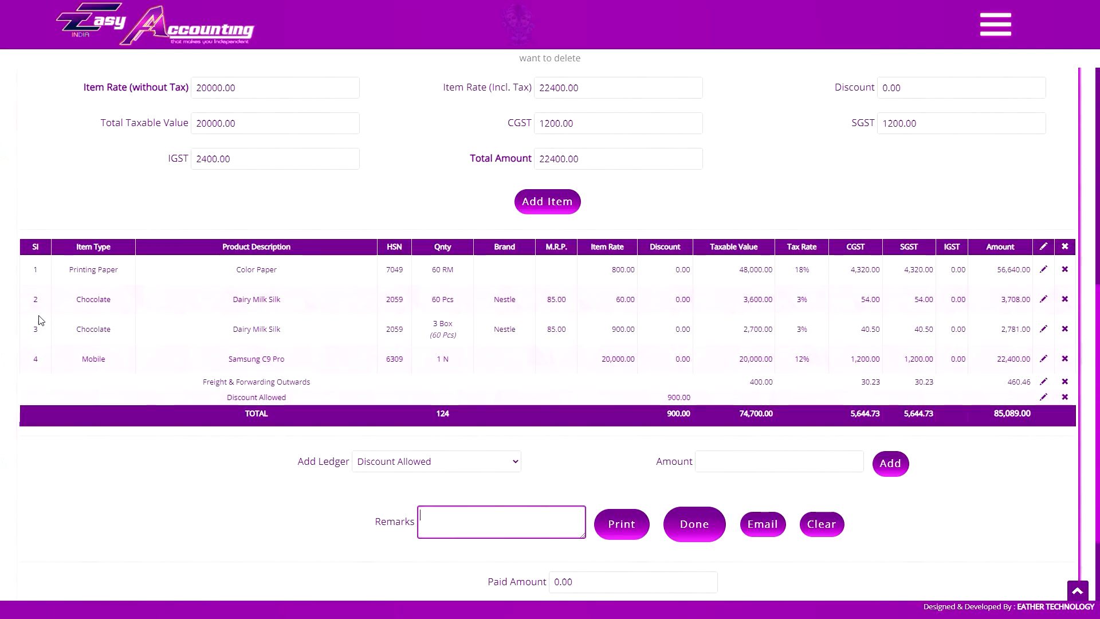
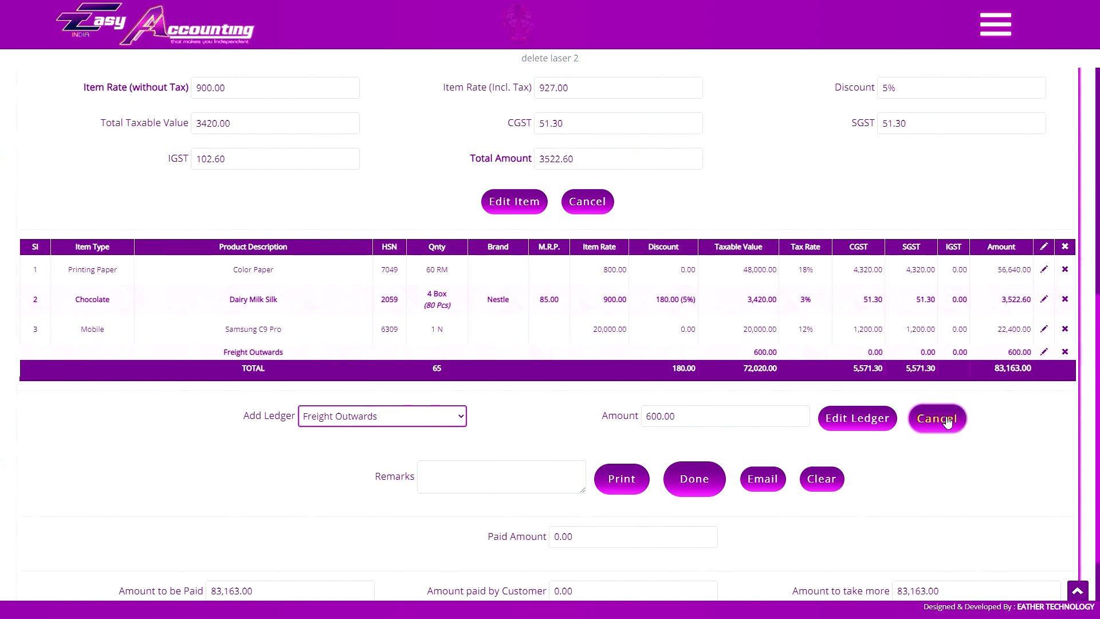
# Cancel the Dairy Milk Silk item edit and the Freight Outwards ledger edit, keeping the 83,163.00 total.
pyautogui.click(940, 420)
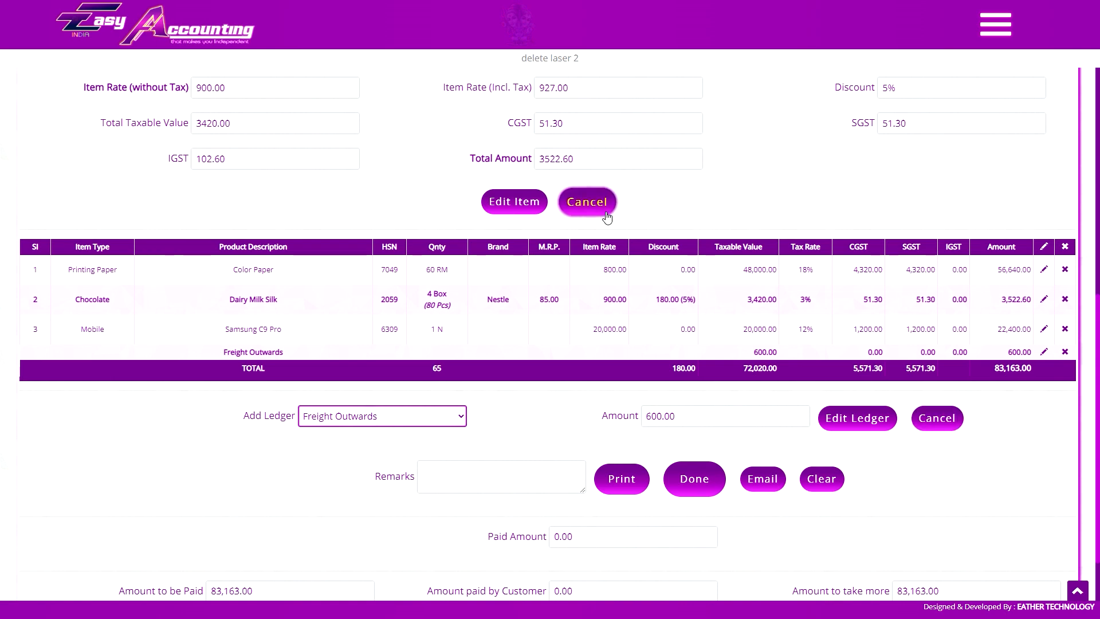
pyautogui.click(937, 533)
pyautogui.scroll(-3, 948, 486)
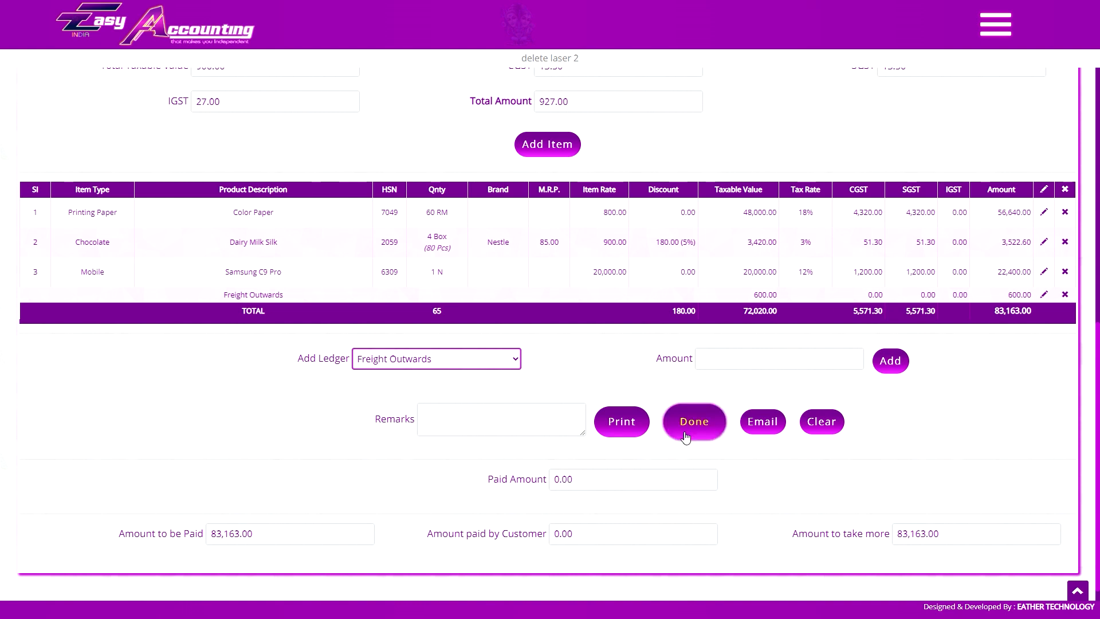
# Review the invoice header choices, including the buyer's available site locations.
pyautogui.click(618, 492)
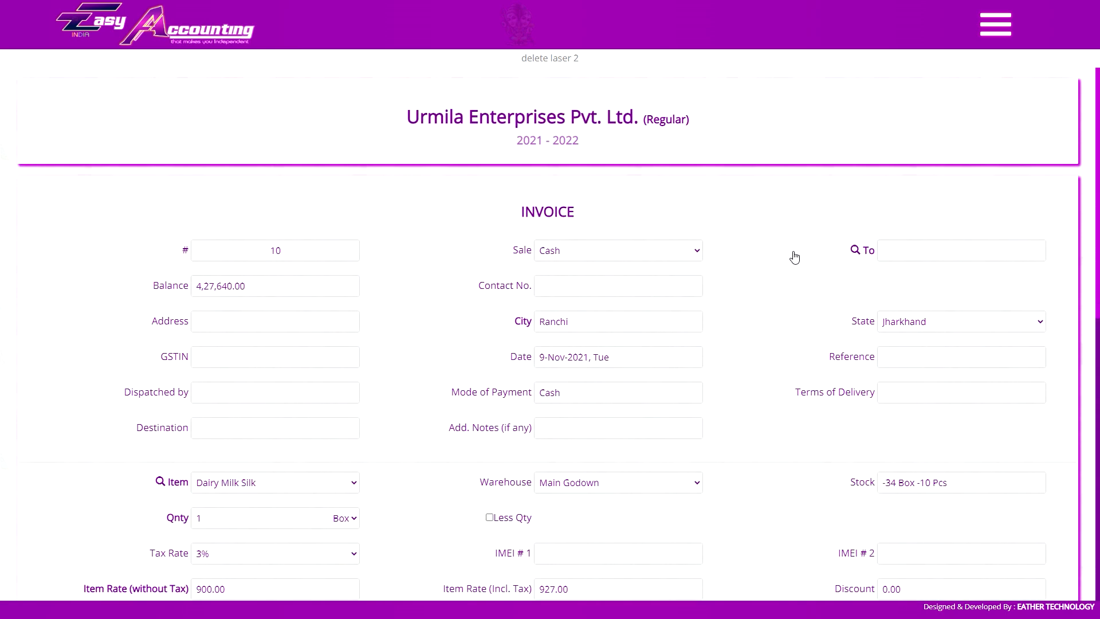
pyautogui.click(630, 250)
pyautogui.click(660, 271)
pyautogui.click(951, 251)
pyautogui.click(916, 259)
pyautogui.click(926, 285)
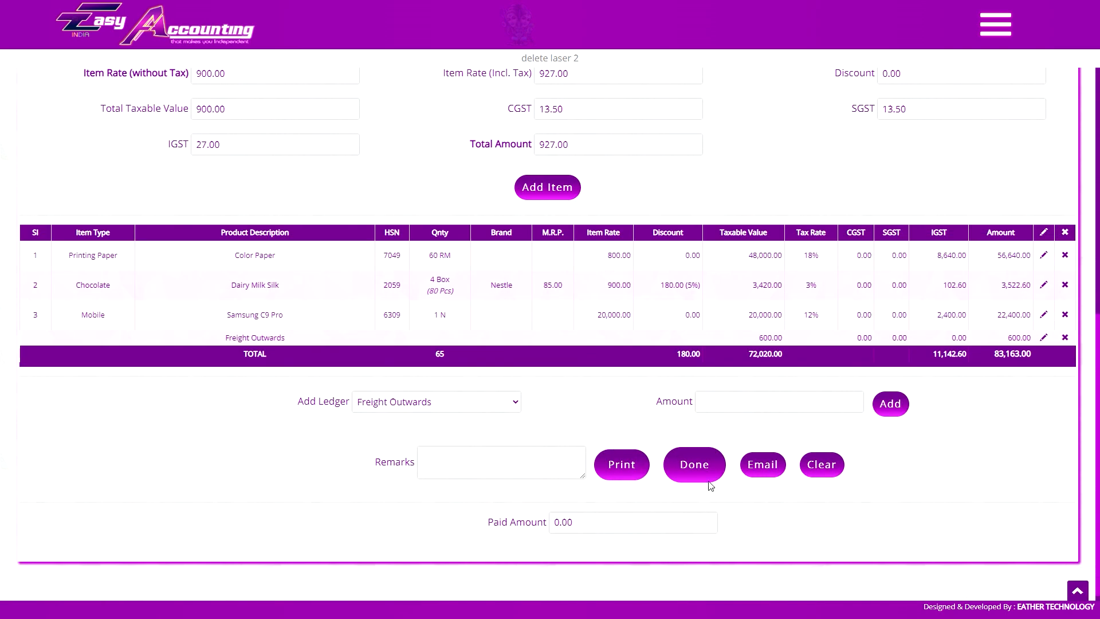
# Enter 30000 as the paid amount, leaving 53,163.00 due, and save and print the invoice.
pyautogui.click(599, 527)
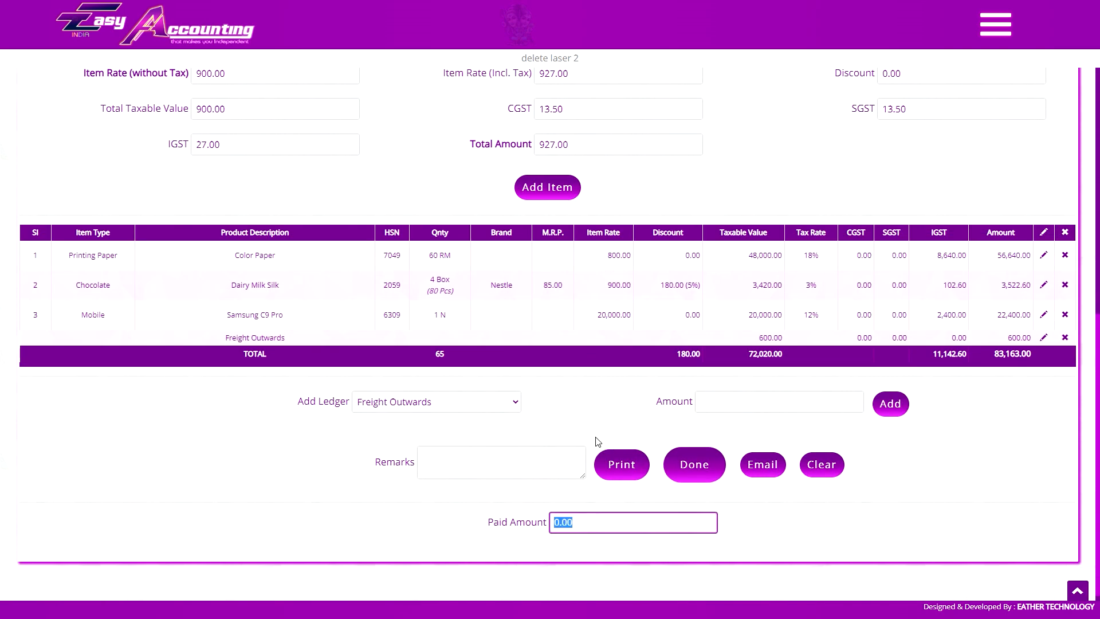
pyautogui.scroll(-1, 609, 499)
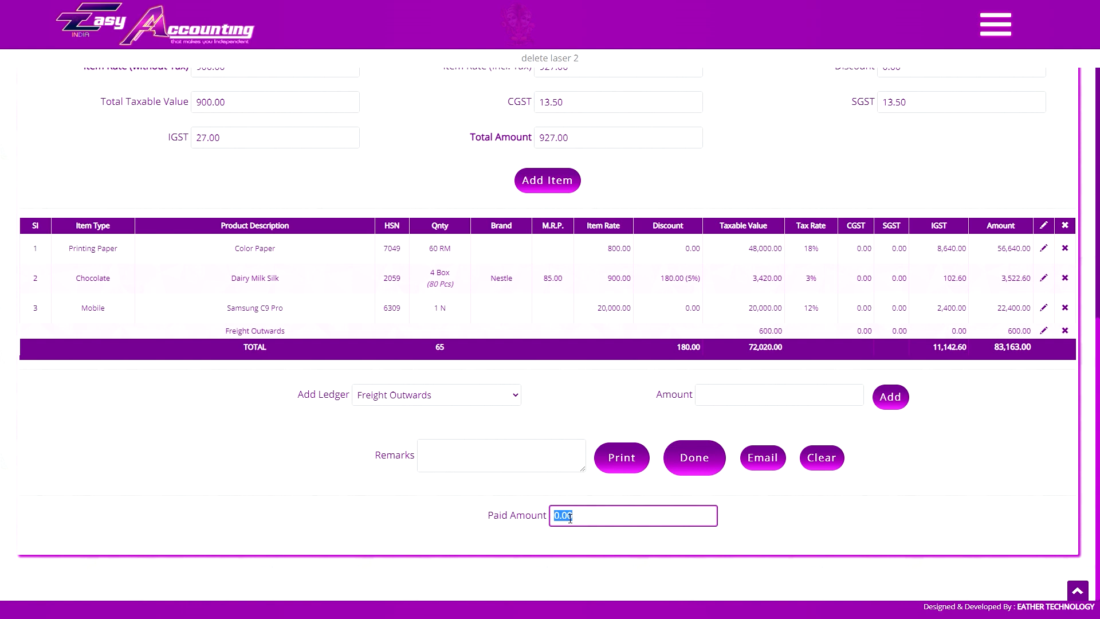
pyautogui.write('30000')
pyautogui.click(598, 455)
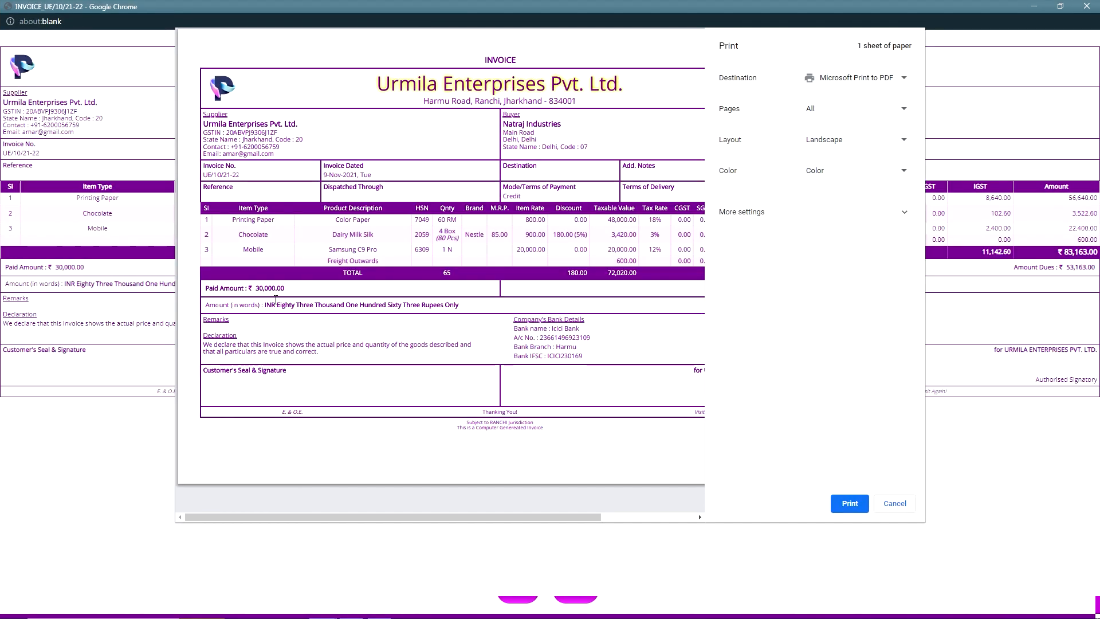
# Close the print preview and the invoice view to reach the 30000 Cash receipt.
pyautogui.moveTo(308, 514); pyautogui.dragTo(402, 513)
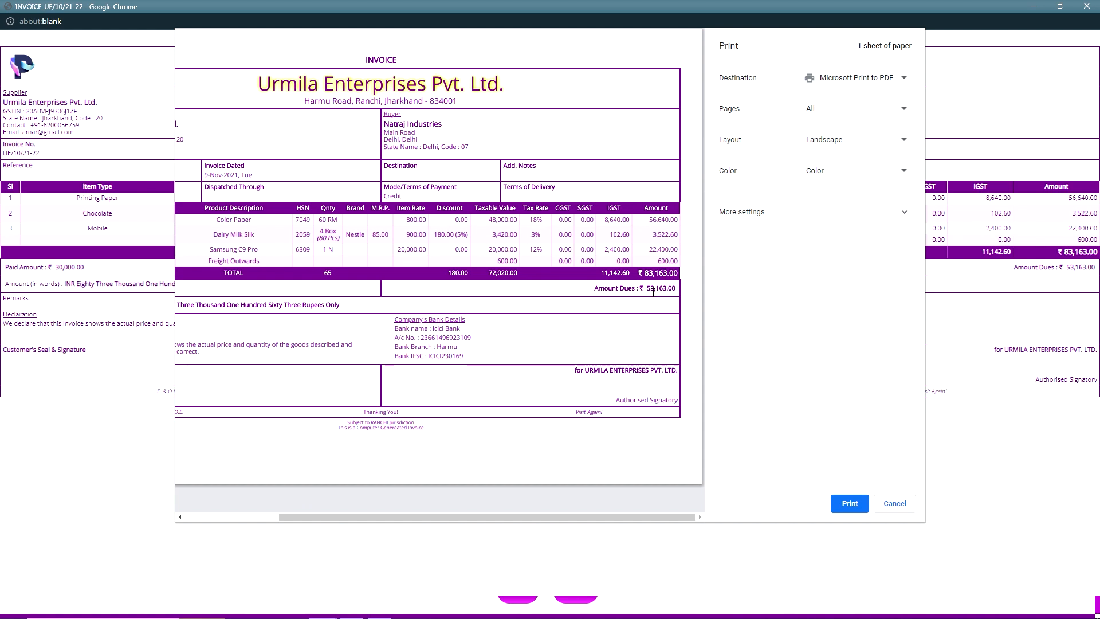
pyautogui.moveTo(487, 517); pyautogui.dragTo(392, 516)
pyautogui.click(894, 503)
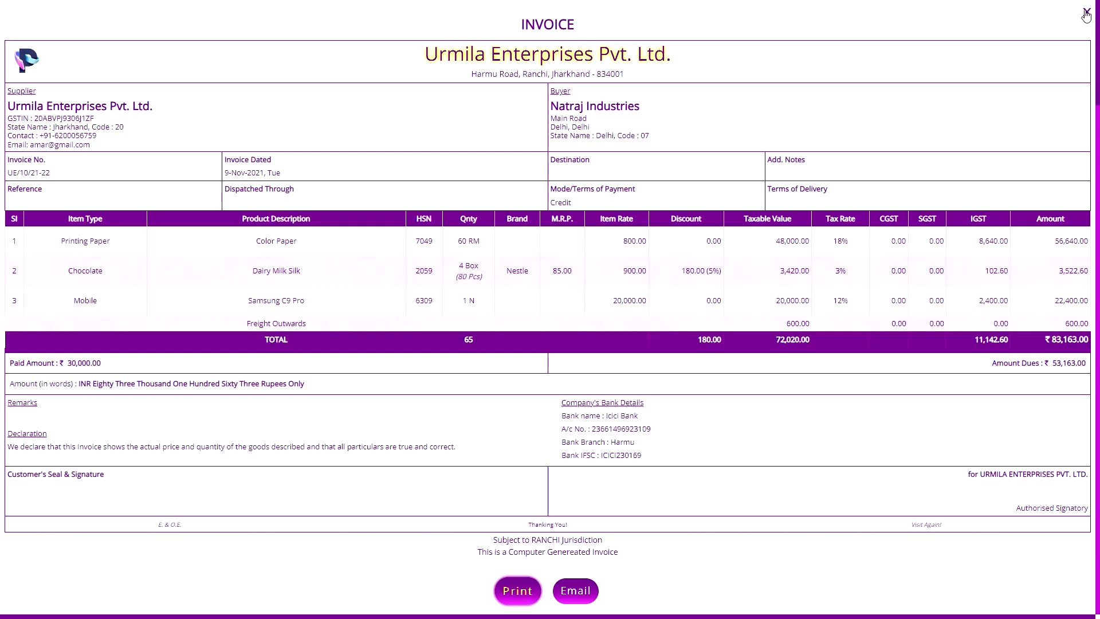
pyautogui.click(1086, 13)
pyautogui.click(260, 321)
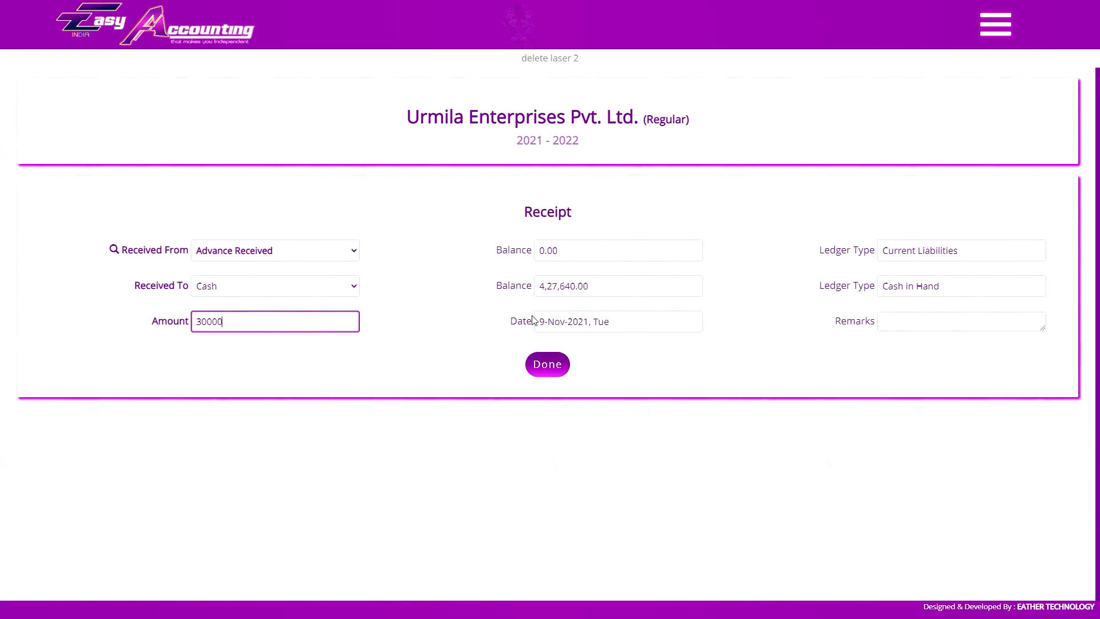
# Save the 30,000 Cash receipt and select Paid Amount on the fresh blank invoice.
pyautogui.click(552, 365)
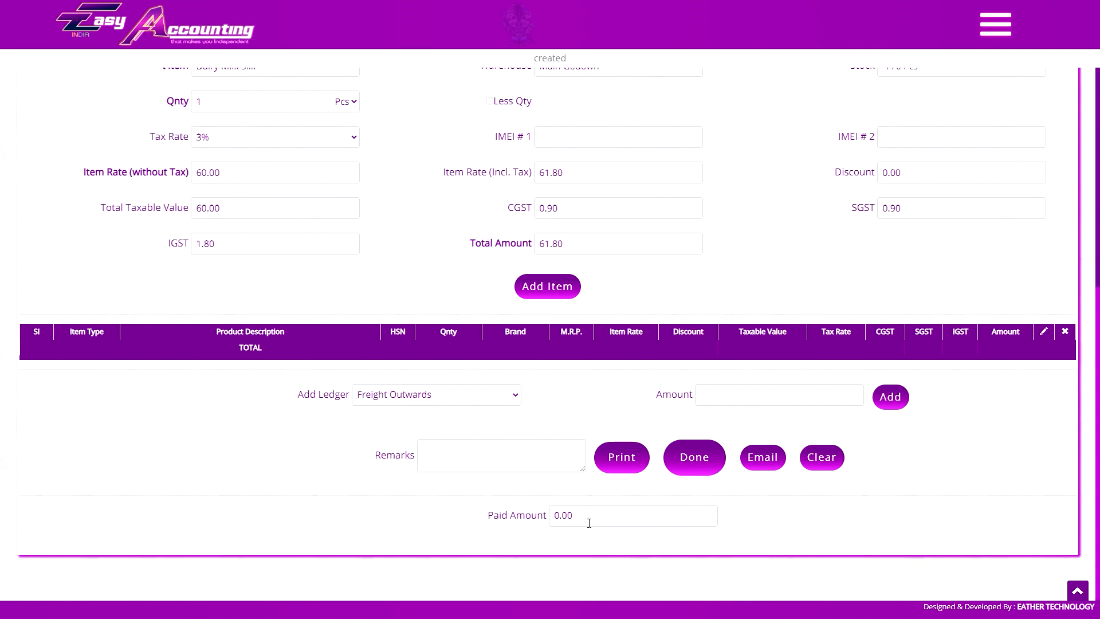
pyautogui.click(594, 520)
pyautogui.click(591, 537)
# Make the invoice a Cash sale and enter the customer's name in To.
pyautogui.scroll(8, 612, 507)
pyautogui.click(634, 252)
pyautogui.click(588, 276)
pyautogui.click(938, 256)
pyautogui.write('mohan')
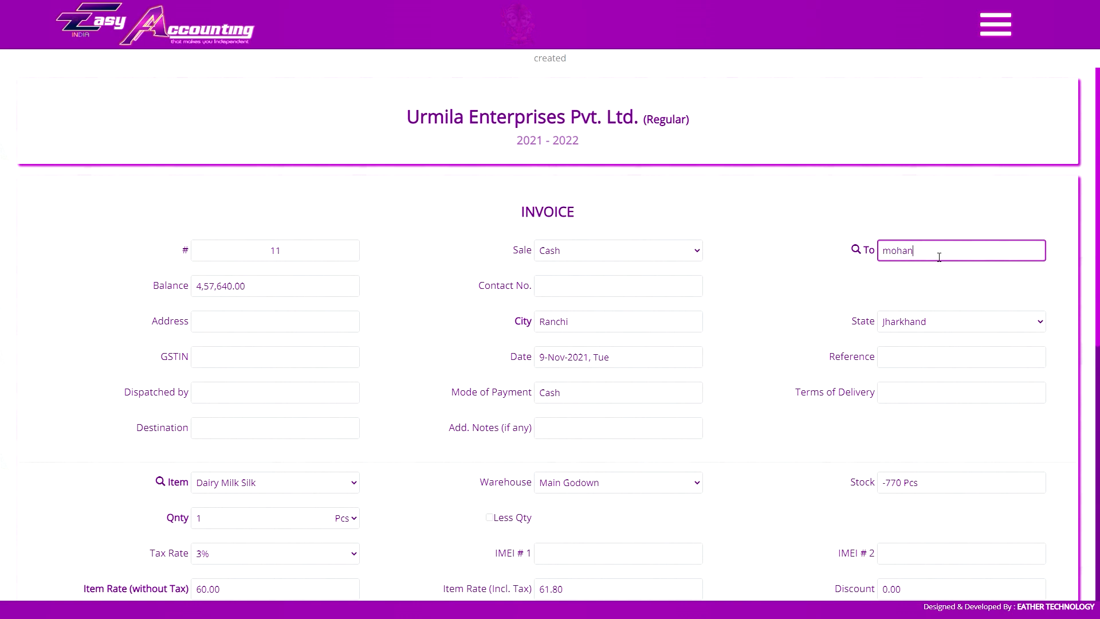
pyautogui.scroll(-8, 842, 229)
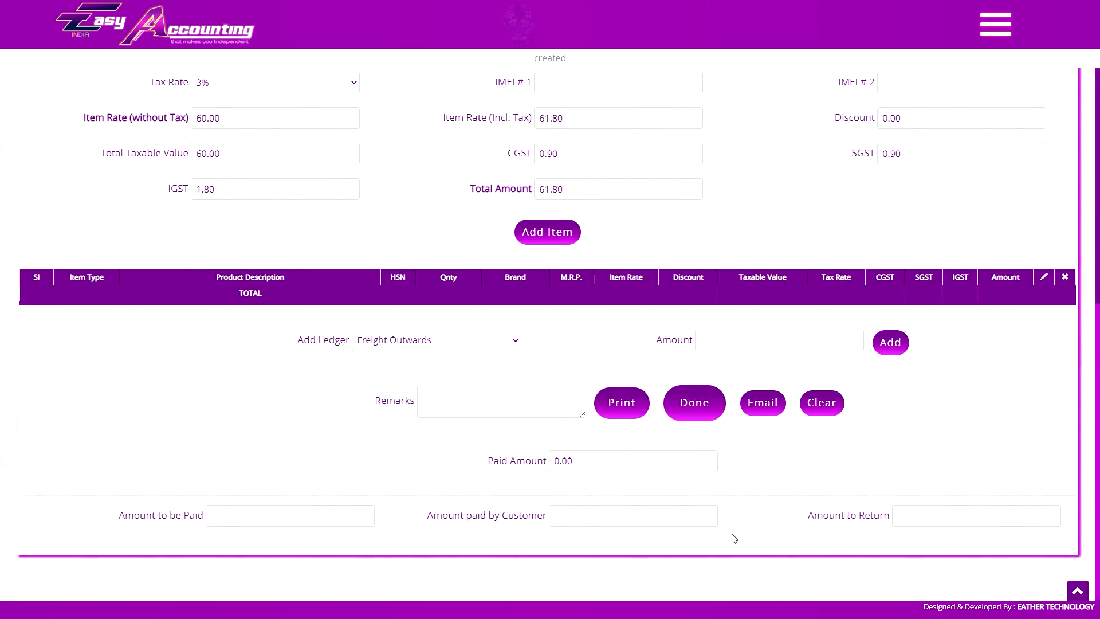
pyautogui.scroll(3, 771, 536)
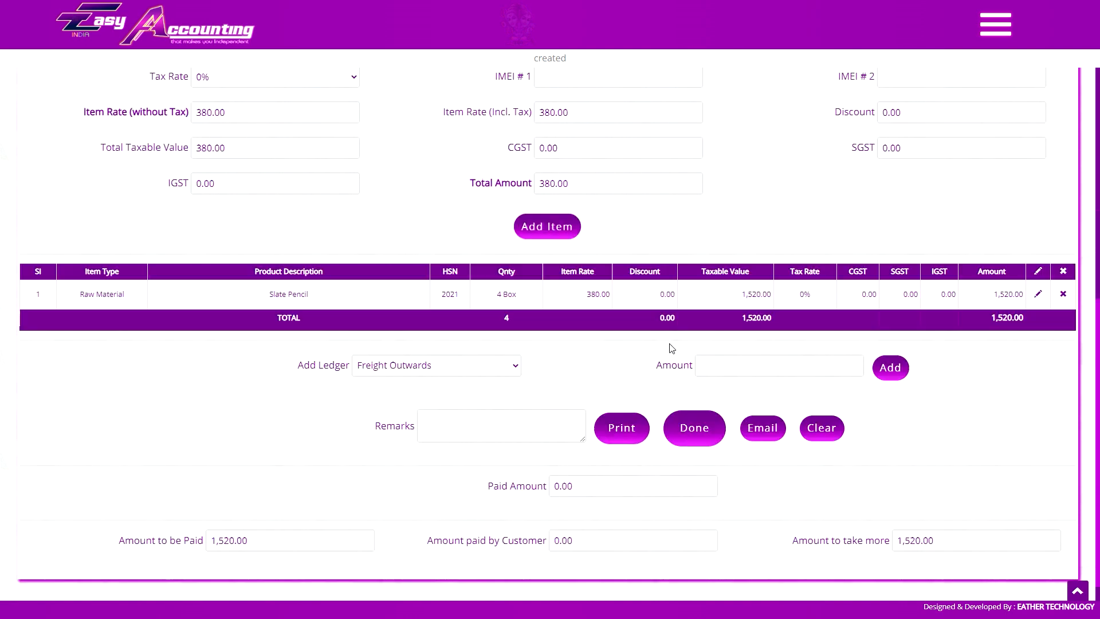
pyautogui.scroll(-1, 613, 513)
# Add 4 Box Slate Pencil for 1,520.00 and record 1600 tendered, giving 80.00 change.
pyautogui.click(614, 514)
pyautogui.write('2000')
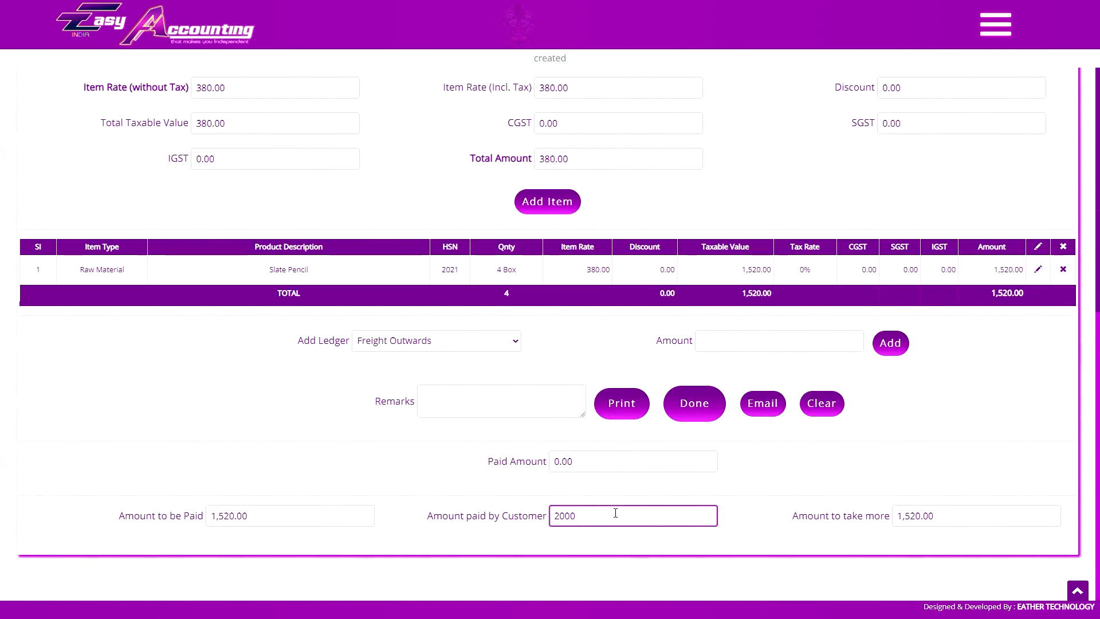
pyautogui.click(894, 515)
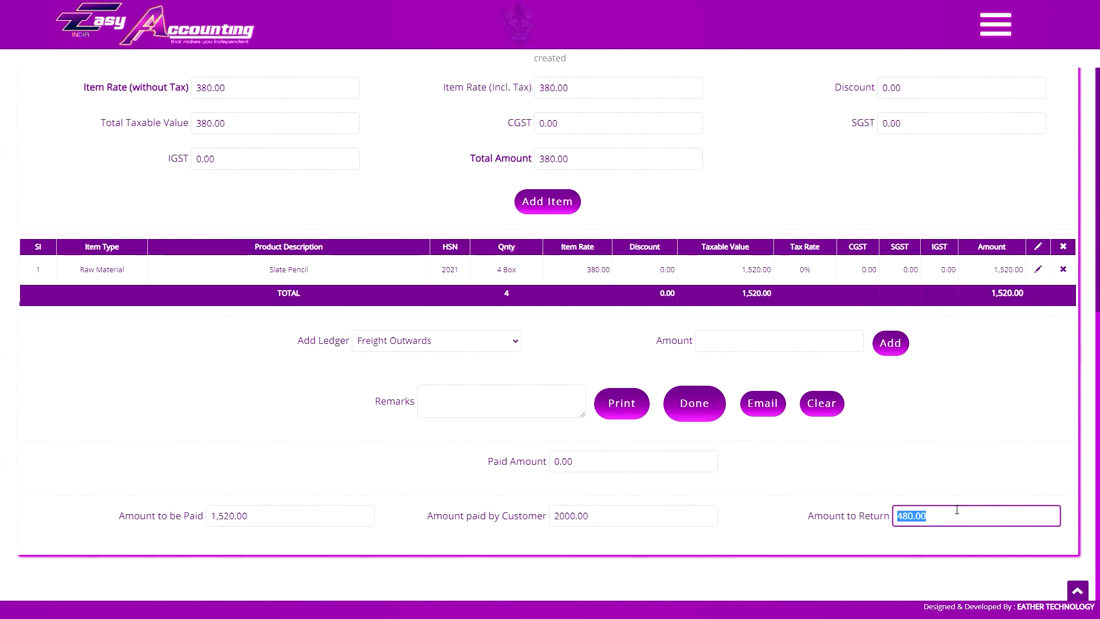
pyautogui.click(946, 537)
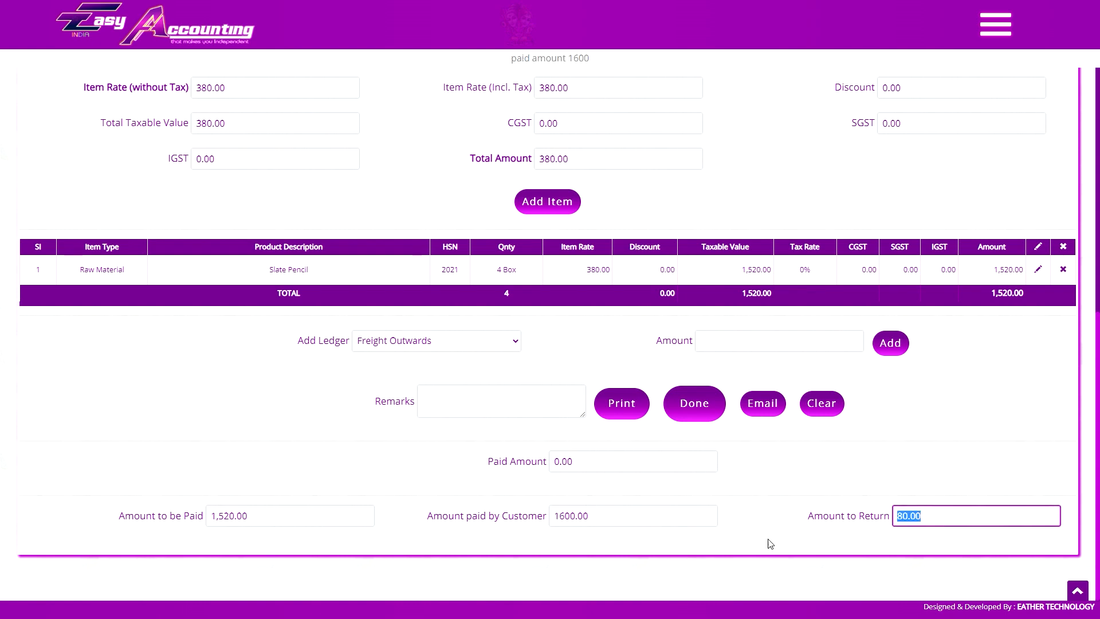
pyautogui.click(770, 543)
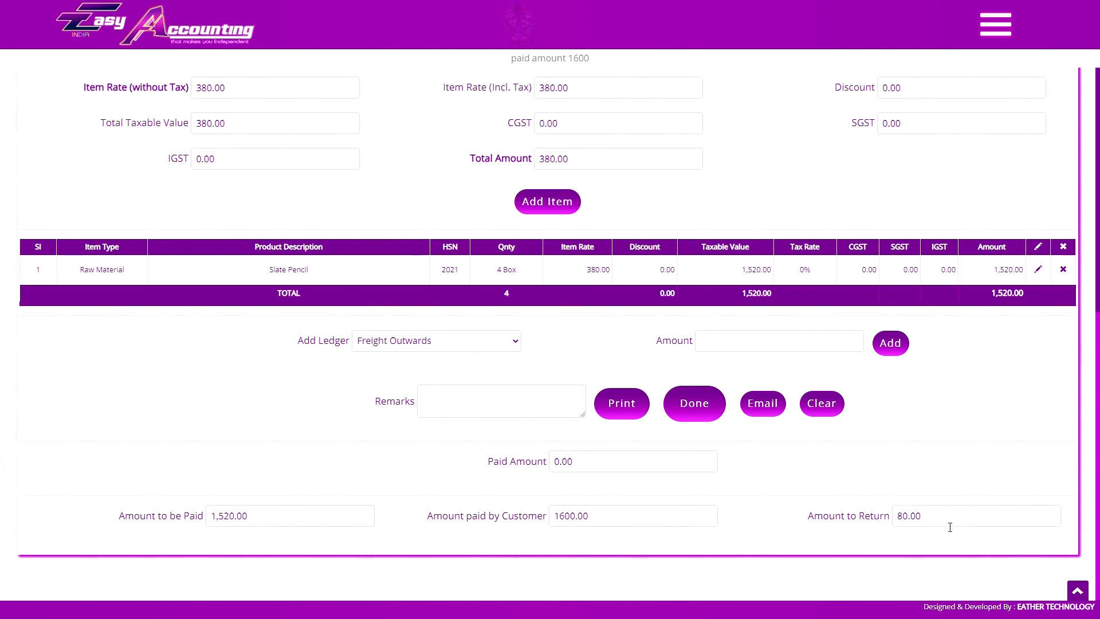
pyautogui.click(1076, 590)
# Start a new delivery challan, then look over the list of existing delivery challans.
pyautogui.click(995, 24)
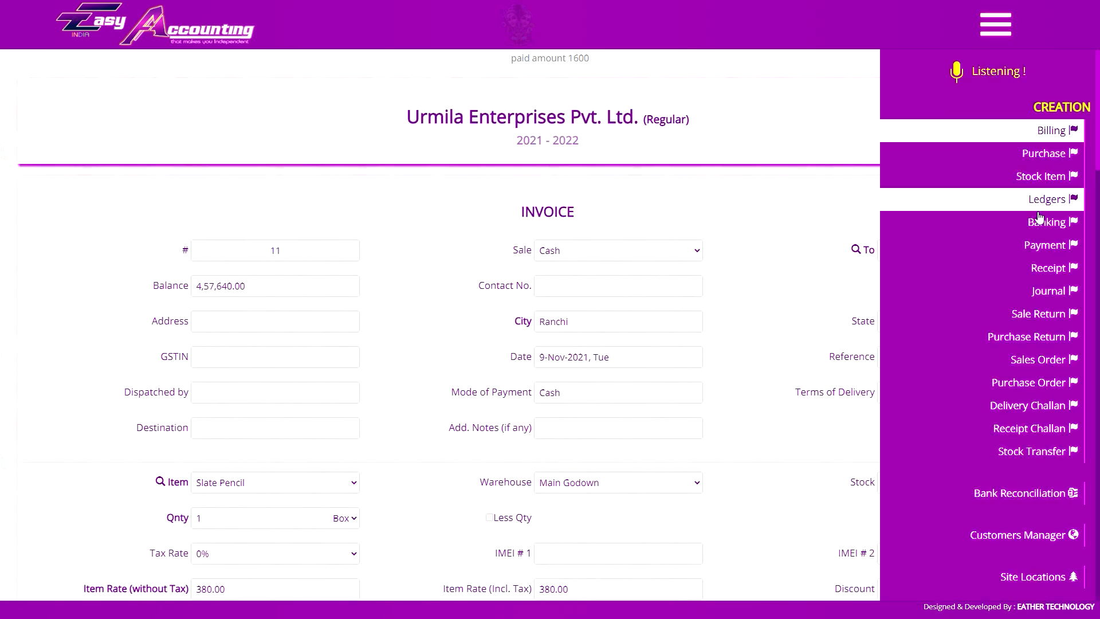
pyautogui.click(1022, 406)
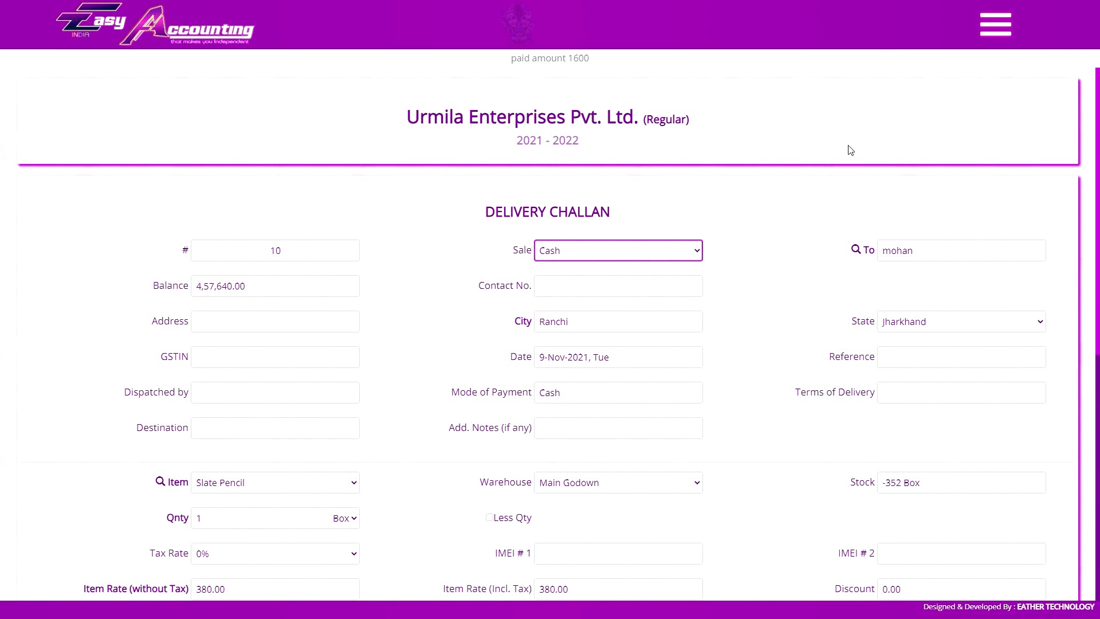
pyautogui.click(996, 25)
pyautogui.scroll(-3, 1031, 401)
pyautogui.click(1028, 365)
pyautogui.scroll(-1, 687, 458)
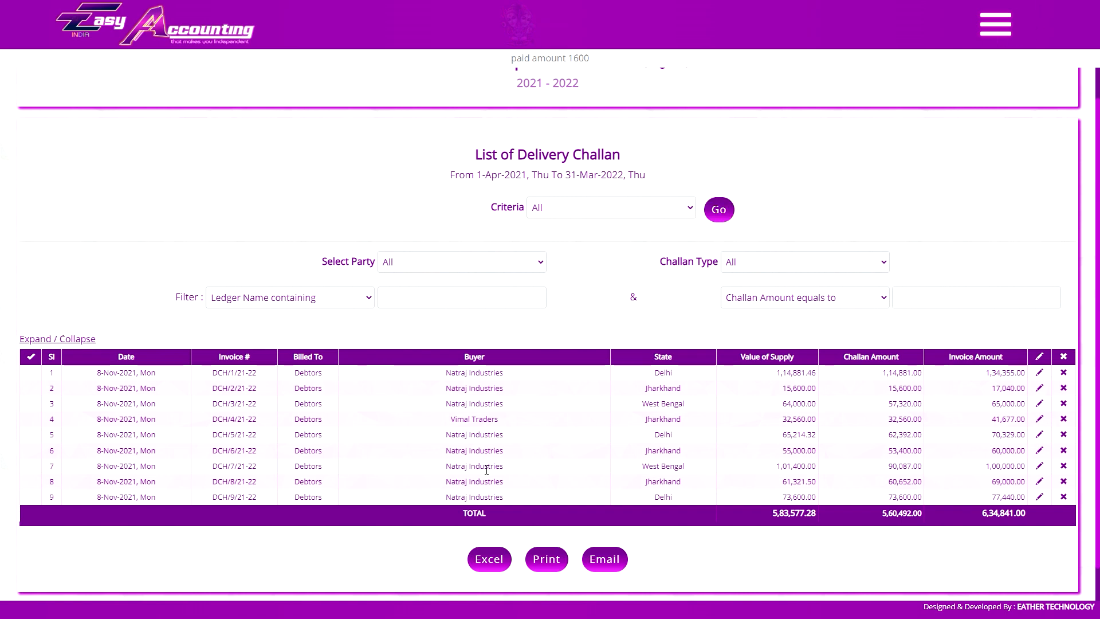
# Check the voice command help and return to Delivery Challan #10 for the cash customer.
pyautogui.click(995, 24)
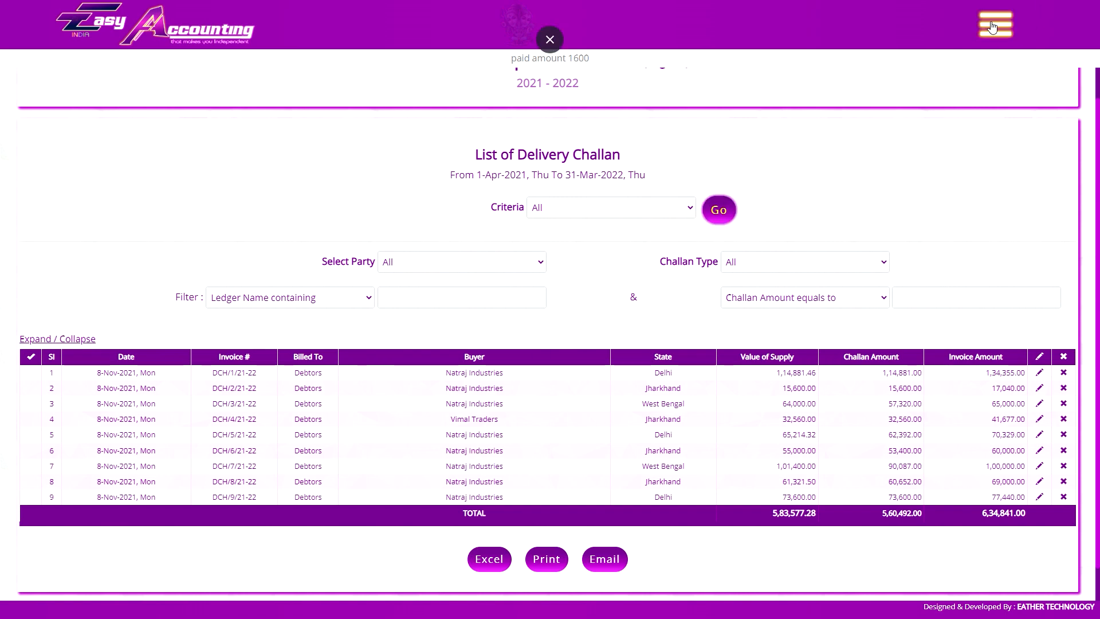
pyautogui.scroll(10, 1031, 114)
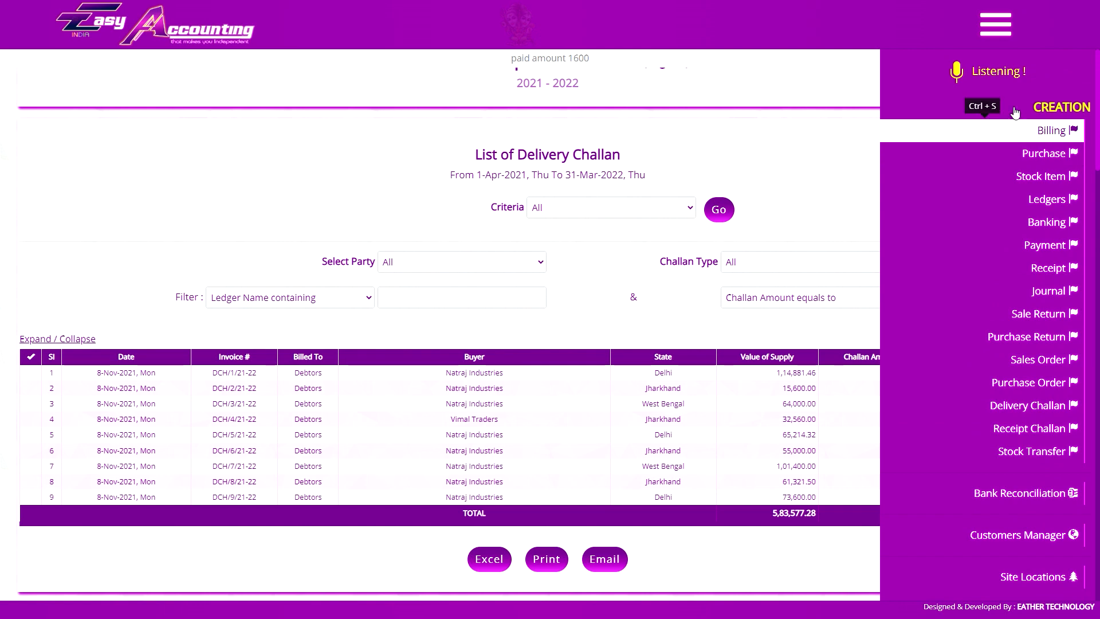
pyautogui.click(1002, 31)
pyautogui.press('Escape')
pyautogui.click(995, 32)
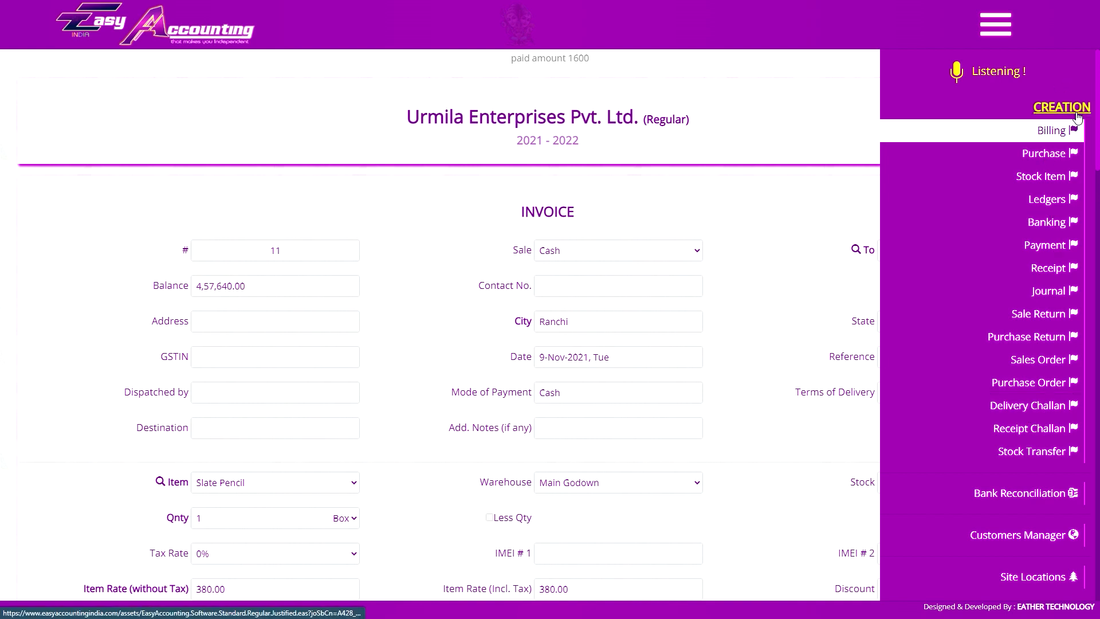
pyautogui.click(1020, 411)
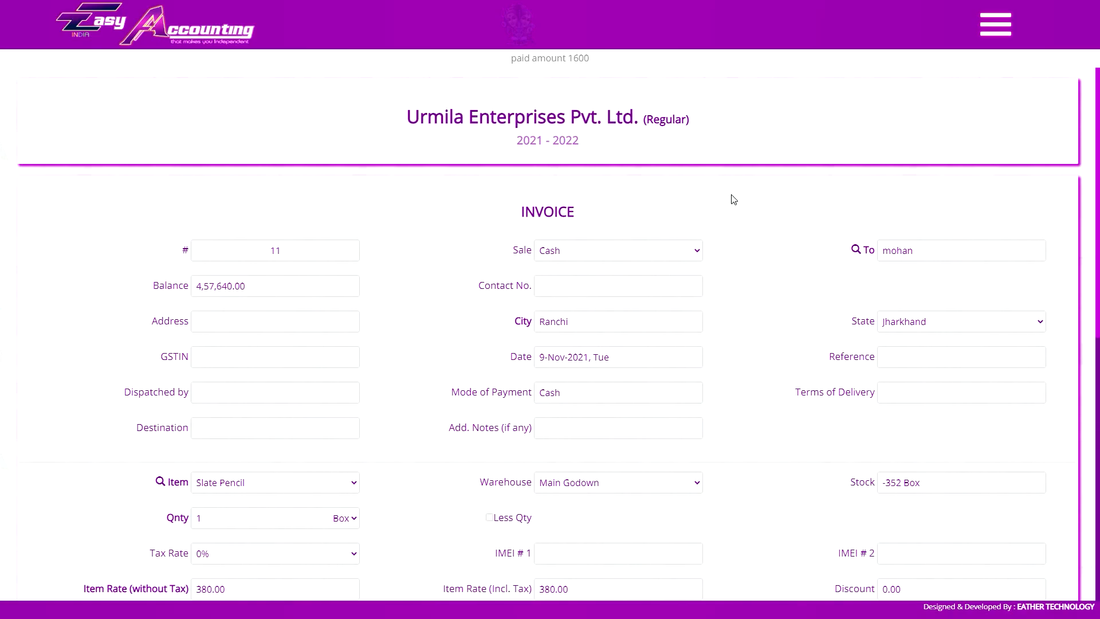
pyautogui.click(586, 226)
# Fill in the customer's address and contact number on the challan.
pyautogui.scroll(-2, 507, 315)
pyautogui.scroll(2, 507, 314)
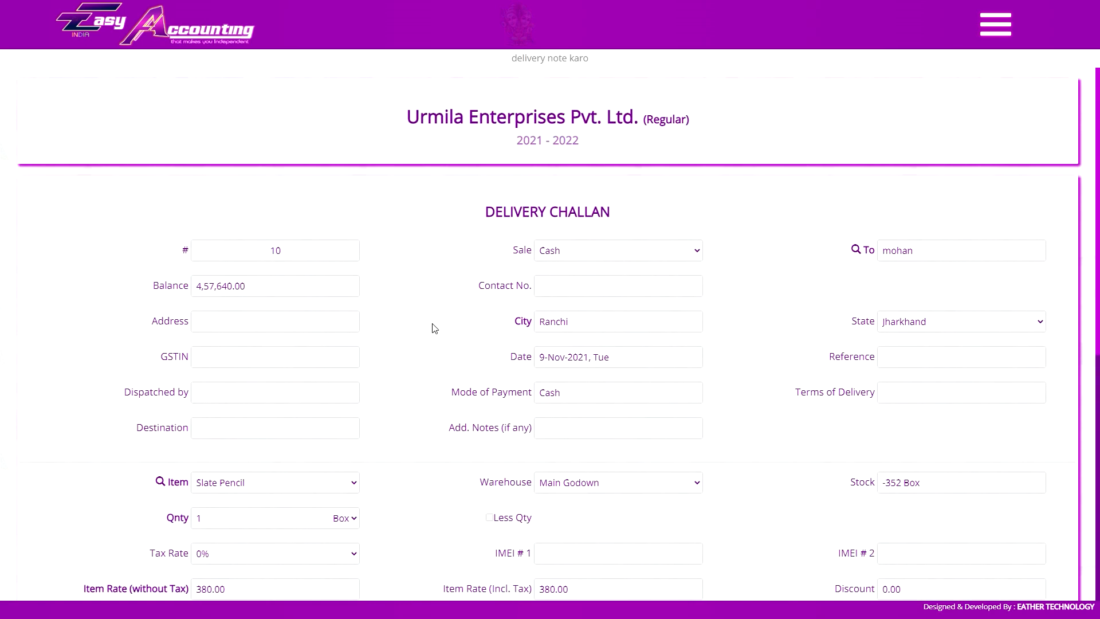
pyautogui.scroll(-5, 436, 315)
pyautogui.scroll(5, 518, 404)
pyautogui.click(566, 287)
pyautogui.click(298, 321)
pyautogui.write('harmu')
pyautogui.click(579, 282)
pyautogui.press('Tab')
# Pick A4 Copier from the stock items and add it as a new challan line.
pyautogui.scroll(-4, 435, 275)
pyautogui.click(274, 256)
pyautogui.click(259, 275)
pyautogui.scroll(-2, 614, 396)
pyautogui.click(547, 359)
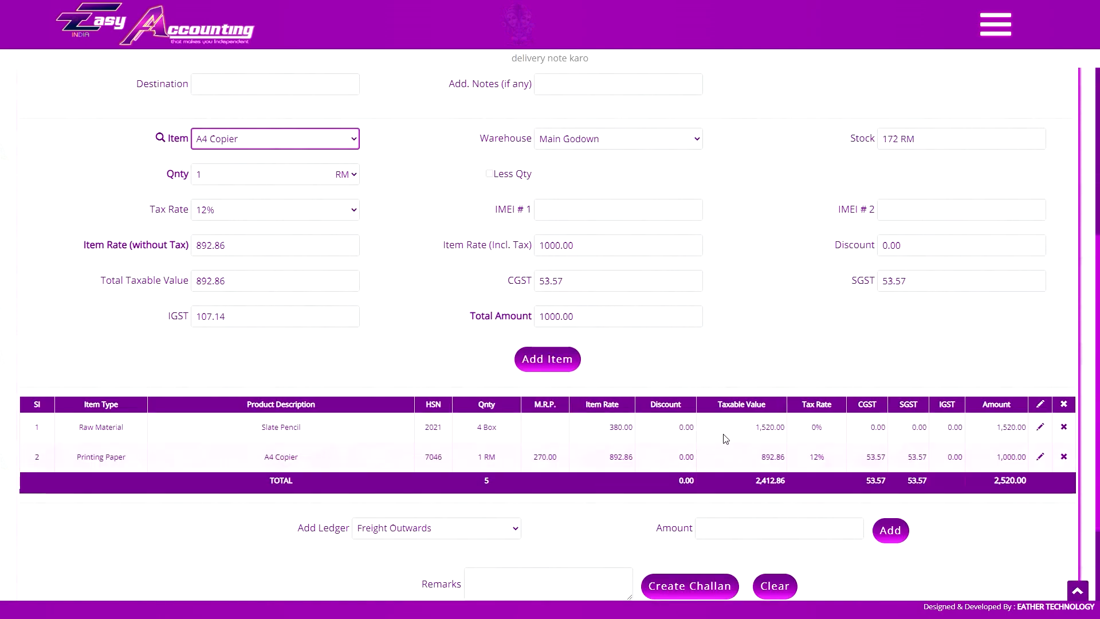
pyautogui.scroll(-2, 719, 444)
pyautogui.scroll(3, 691, 481)
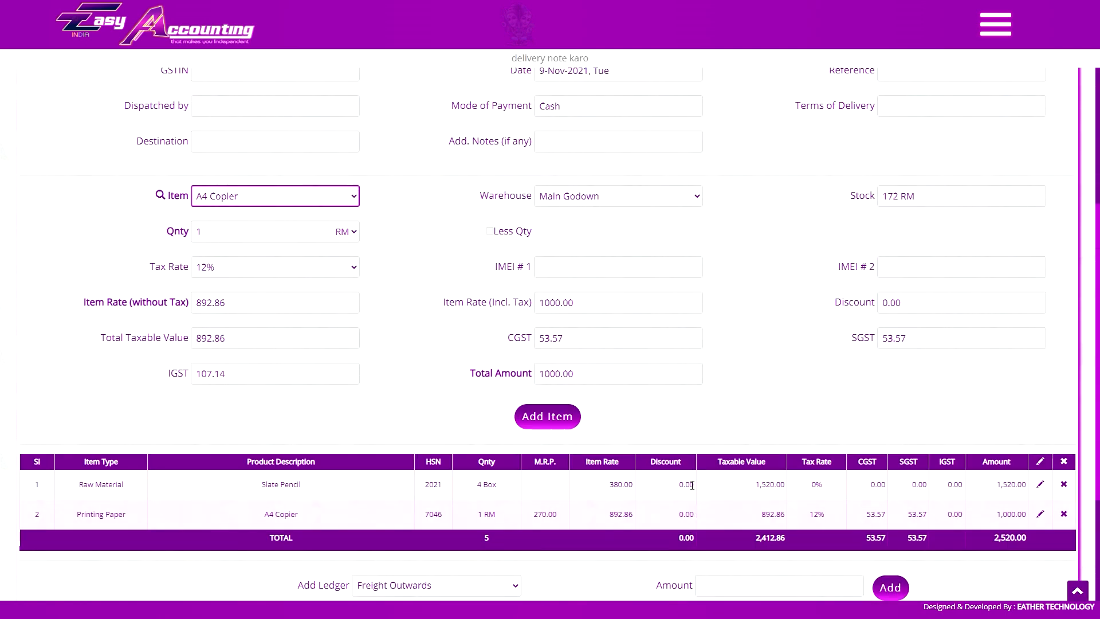
pyautogui.scroll(5, 691, 485)
pyautogui.scroll(-8, 634, 281)
pyautogui.scroll(8, 643, 297)
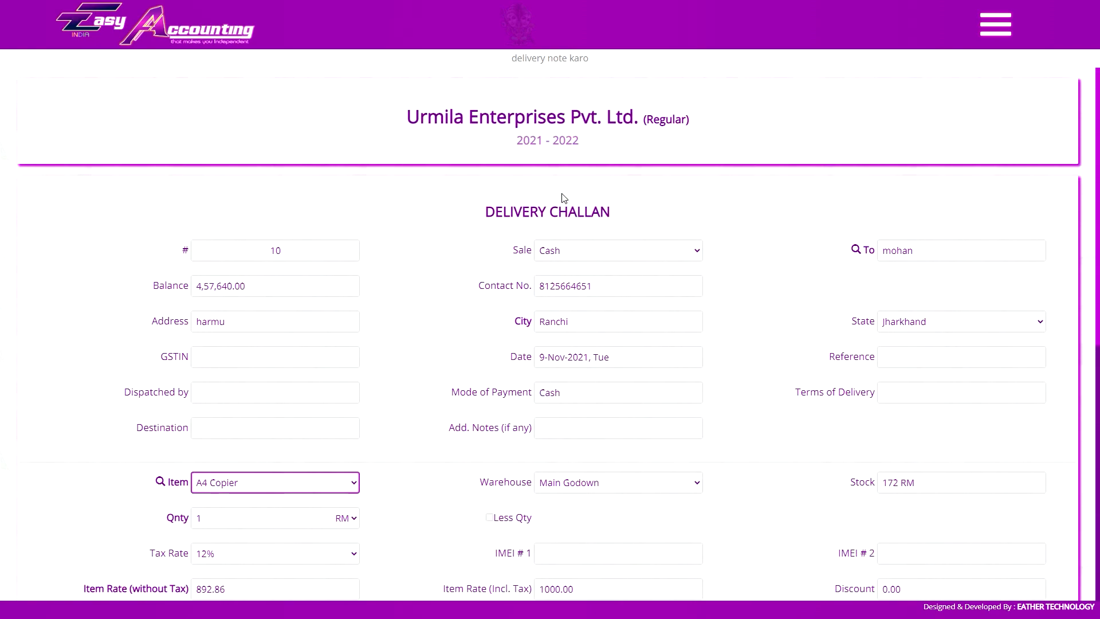
pyautogui.scroll(-8, 708, 469)
pyautogui.scroll(3, 709, 471)
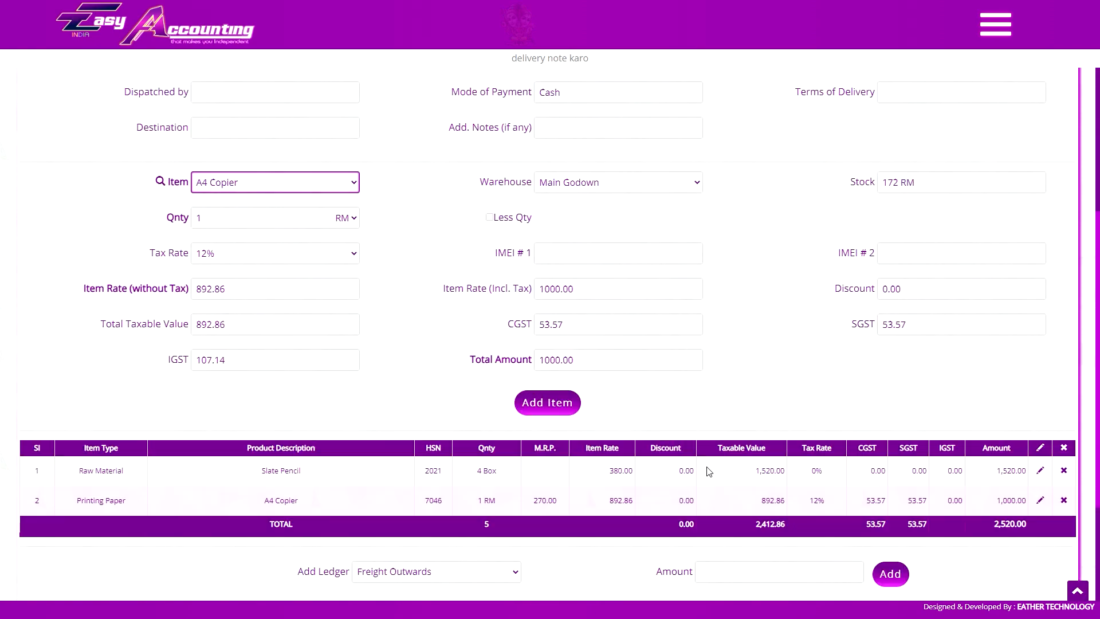
# Change the A4 Copier line's quantity to 3.
pyautogui.click(1041, 501)
pyautogui.doubleClick(227, 222)
pyautogui.write('3')
pyautogui.click(515, 402)
pyautogui.scroll(-1, 904, 145)
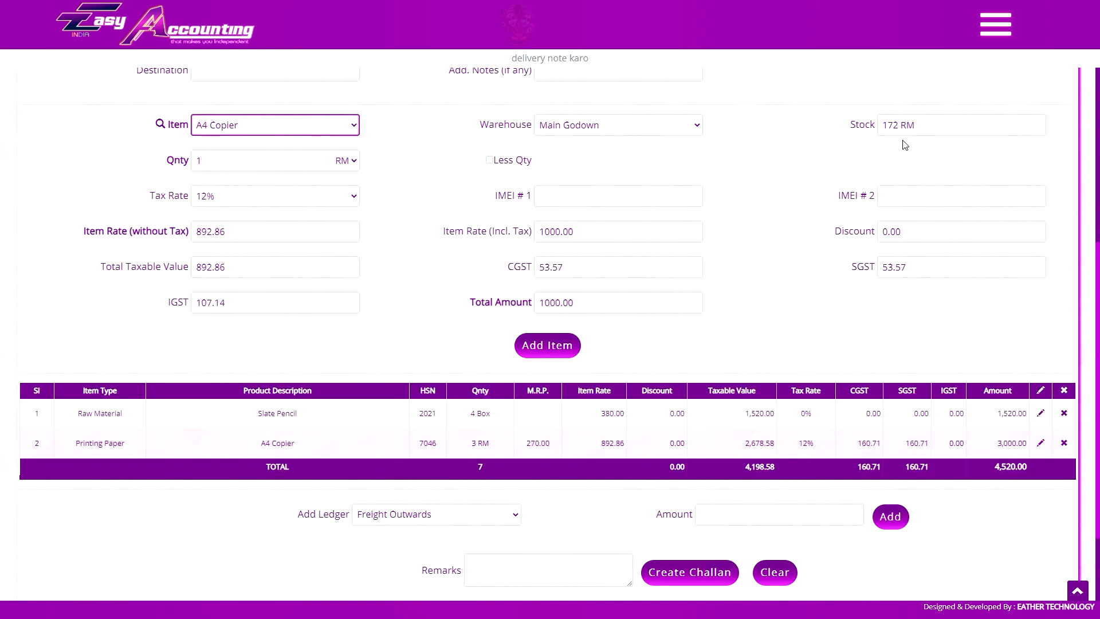
# Create Delivery Challan #10 totalling 4,520.00, leaving blank challan #11 open.
pyautogui.click(702, 572)
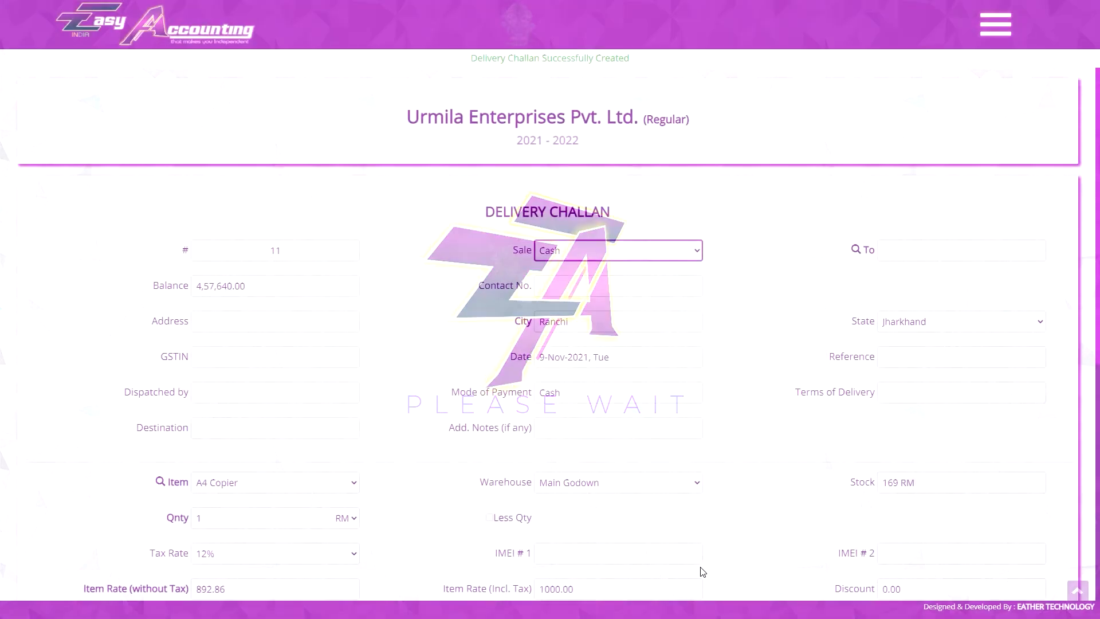
pyautogui.scroll(-1, 863, 340)
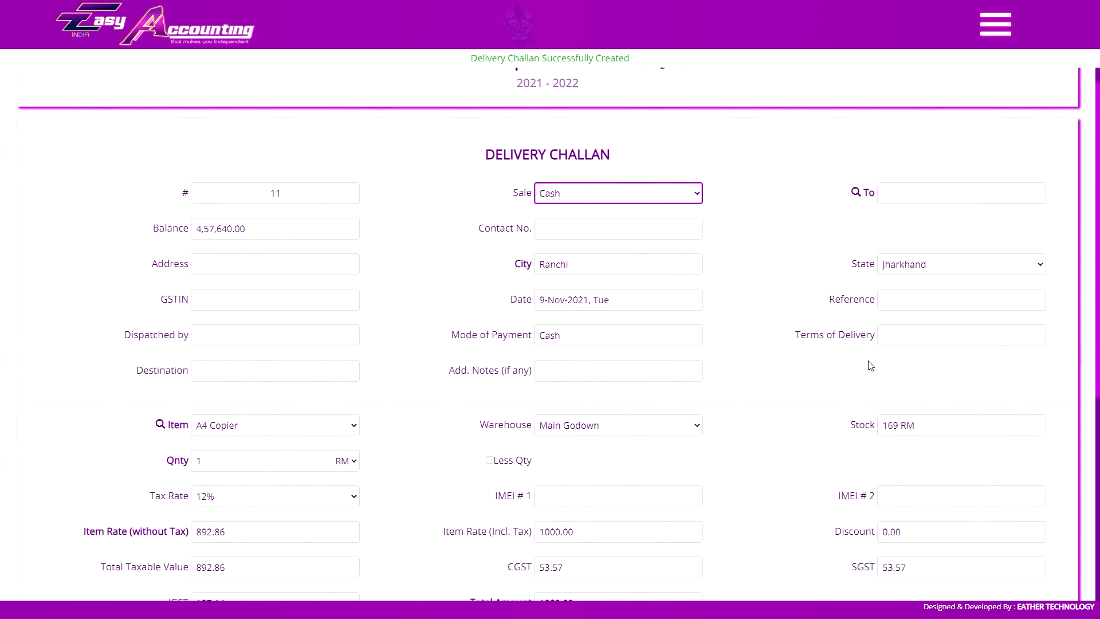
pyautogui.scroll(1, 334, 433)
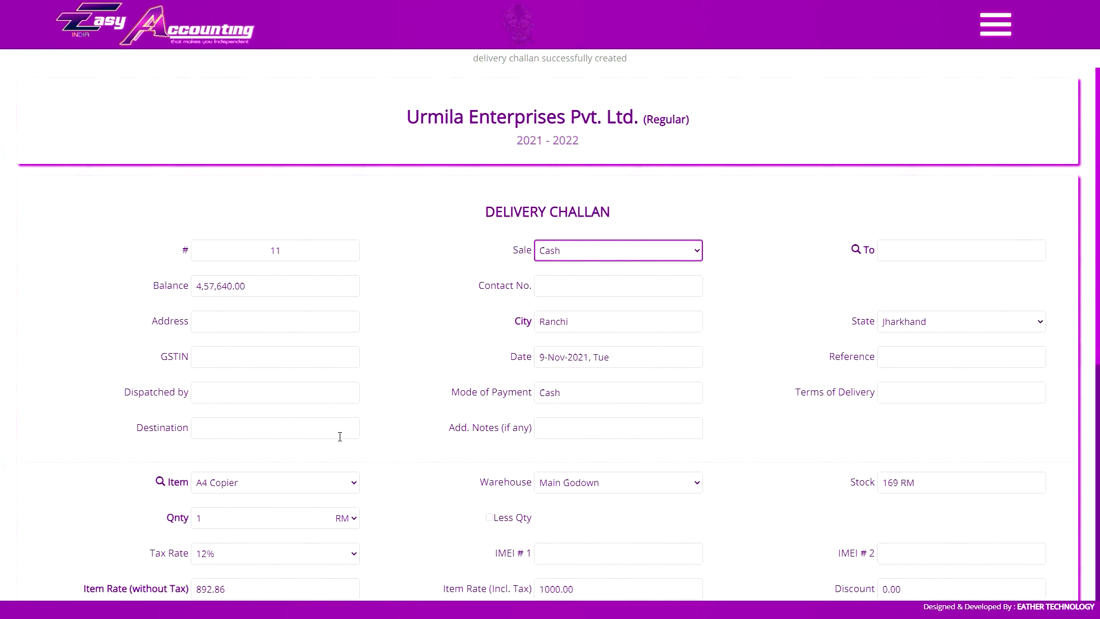
pyautogui.scroll(-2, 340, 437)
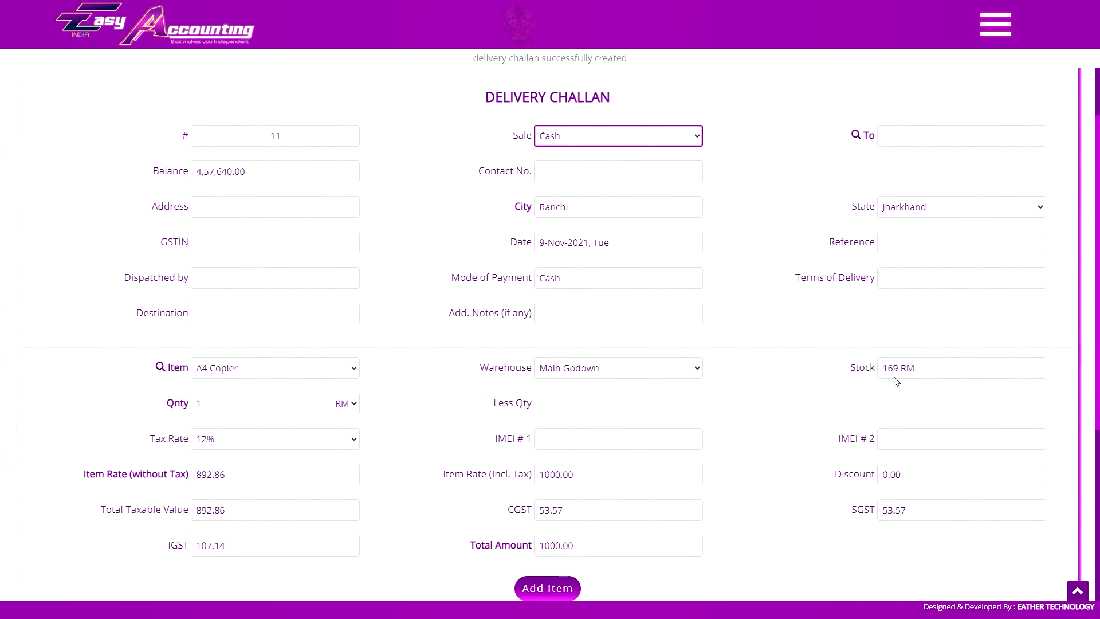
pyautogui.scroll(2, 896, 379)
# Open the List of Sales and try the By Month and date-range criteria.
pyautogui.click(994, 24)
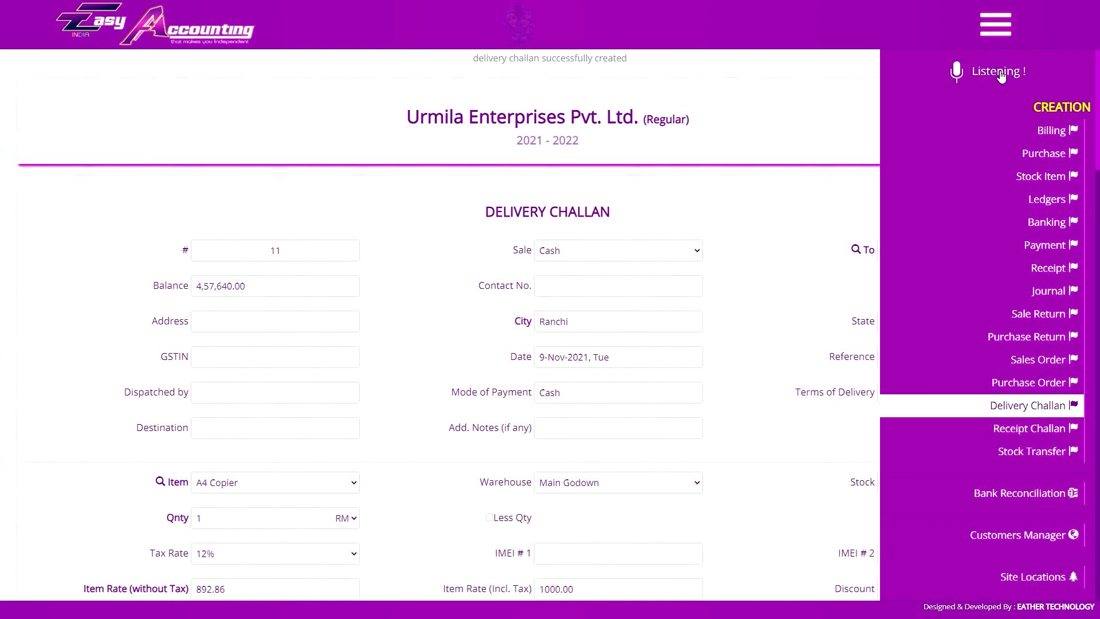
pyautogui.scroll(-6, 1059, 312)
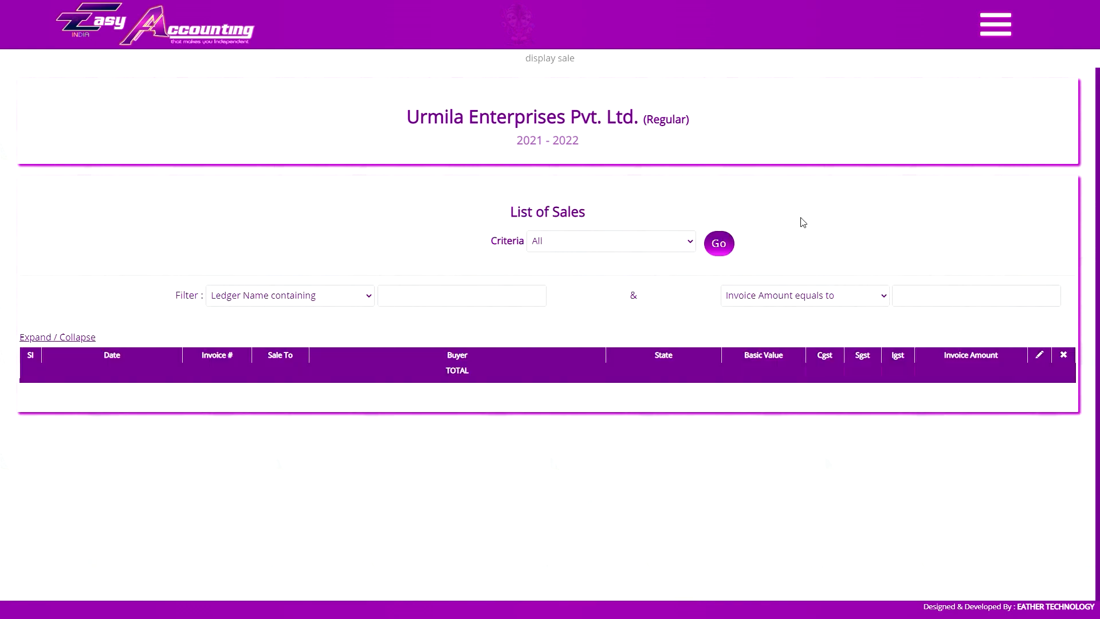
pyautogui.click(554, 243)
pyautogui.click(562, 243)
pyautogui.click(573, 240)
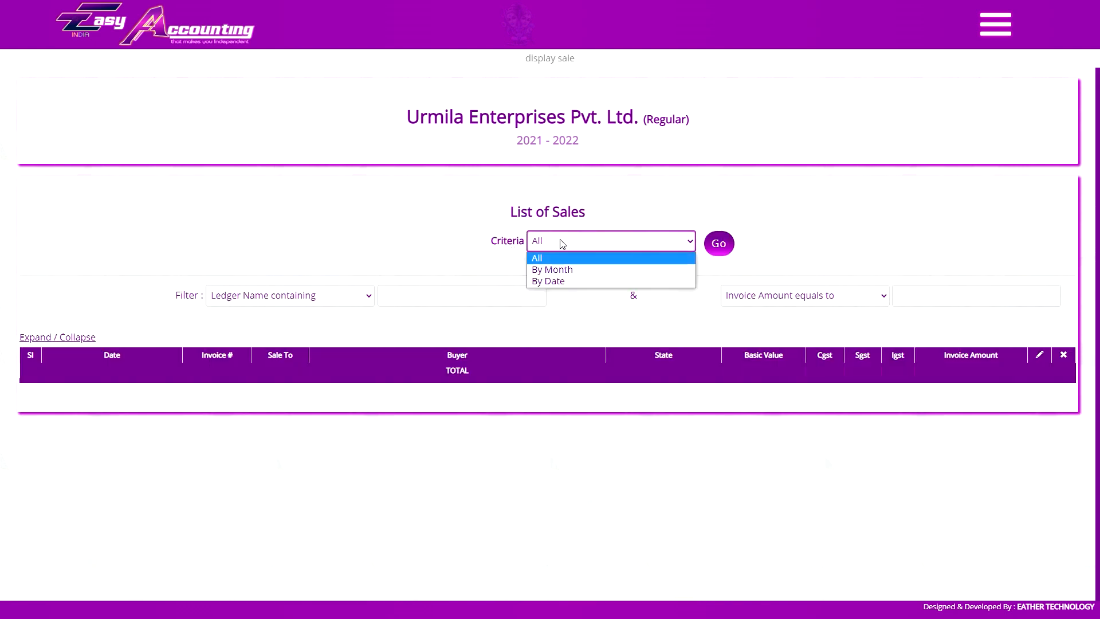
pyautogui.click(571, 266)
pyautogui.click(506, 238)
pyautogui.click(502, 281)
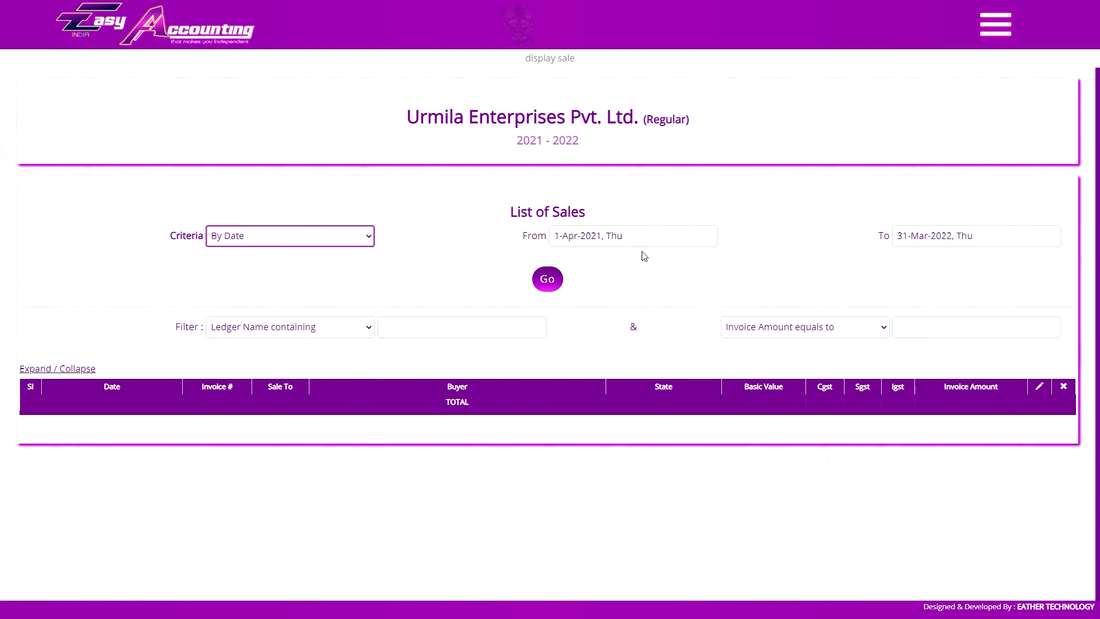
pyautogui.click(298, 236)
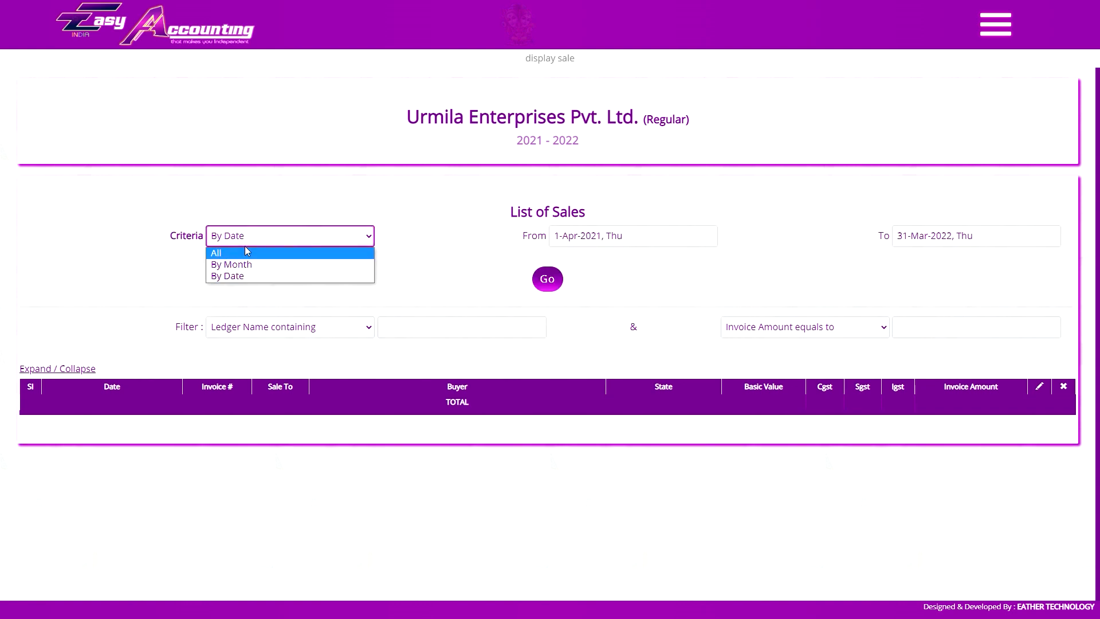
pyautogui.click(275, 216)
# Try By Month with April and then All, finally settling on the date-range filter.
pyautogui.click(276, 236)
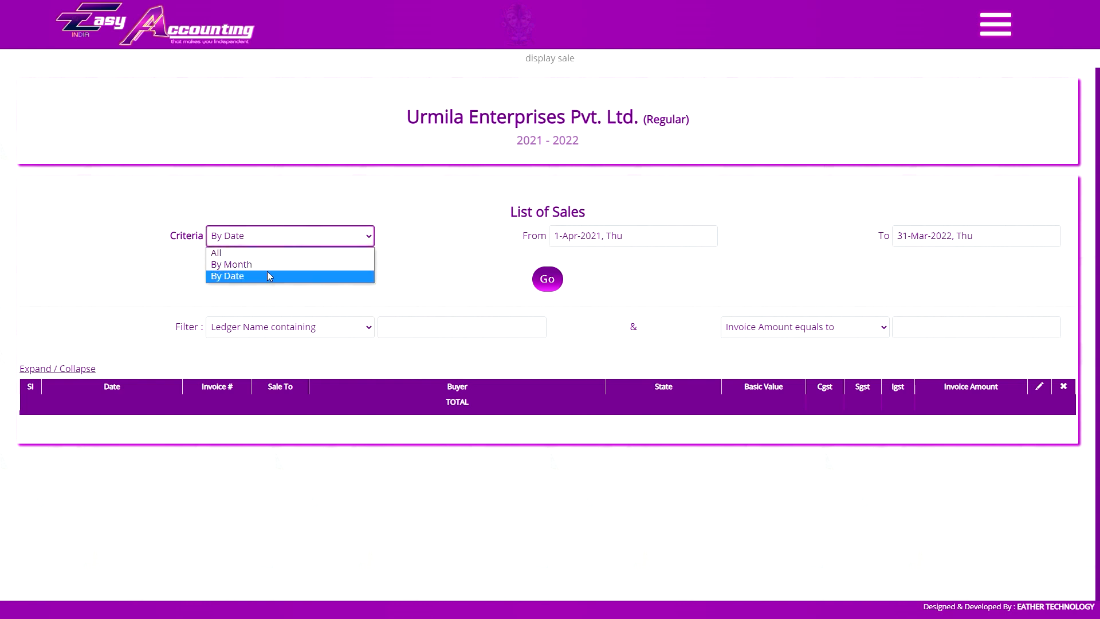
pyautogui.click(285, 265)
pyautogui.click(714, 242)
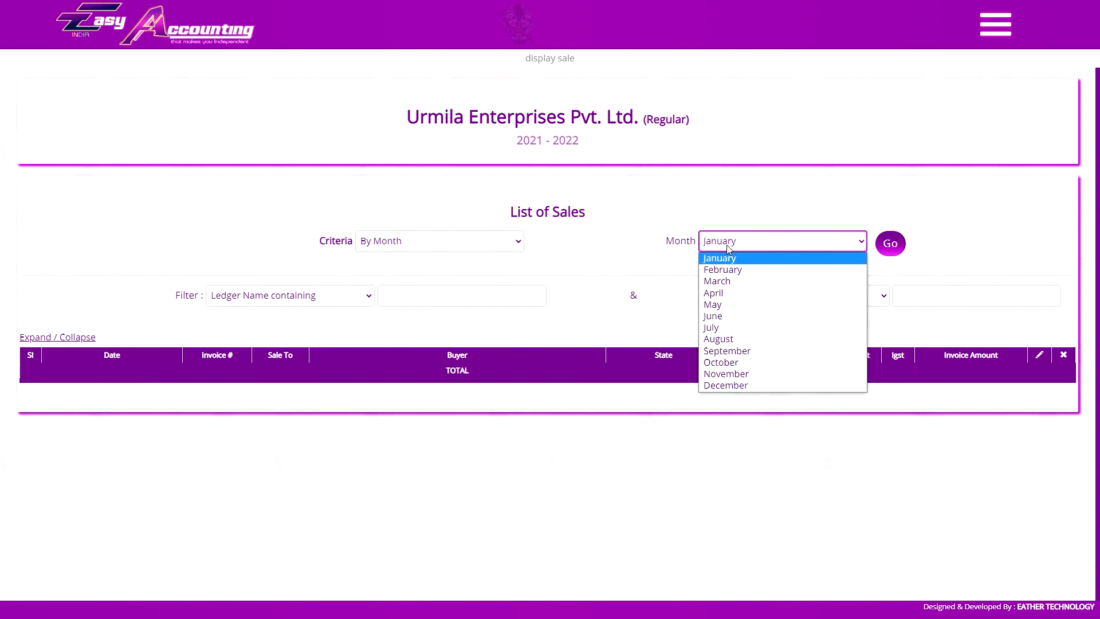
pyautogui.click(713, 293)
pyautogui.click(494, 243)
pyautogui.click(430, 259)
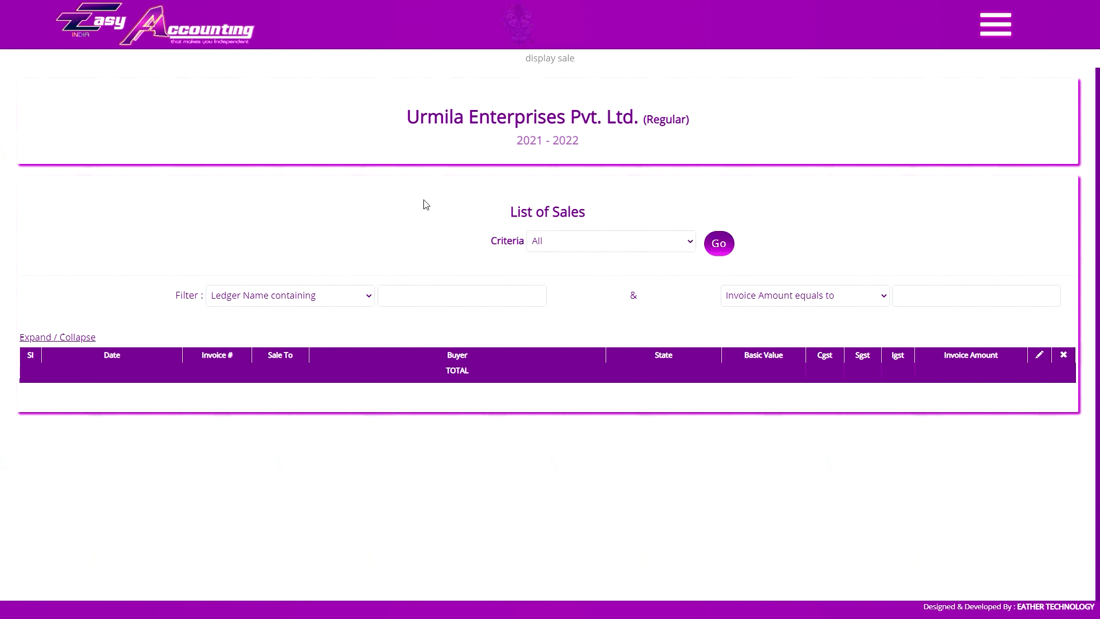
pyautogui.click(433, 240)
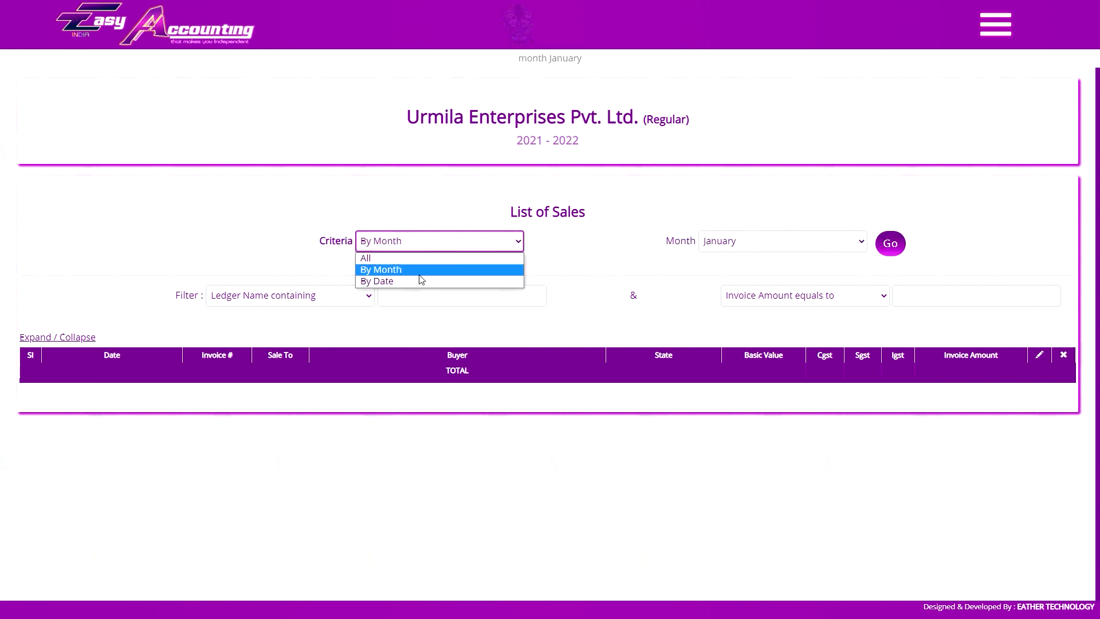
pyautogui.click(422, 280)
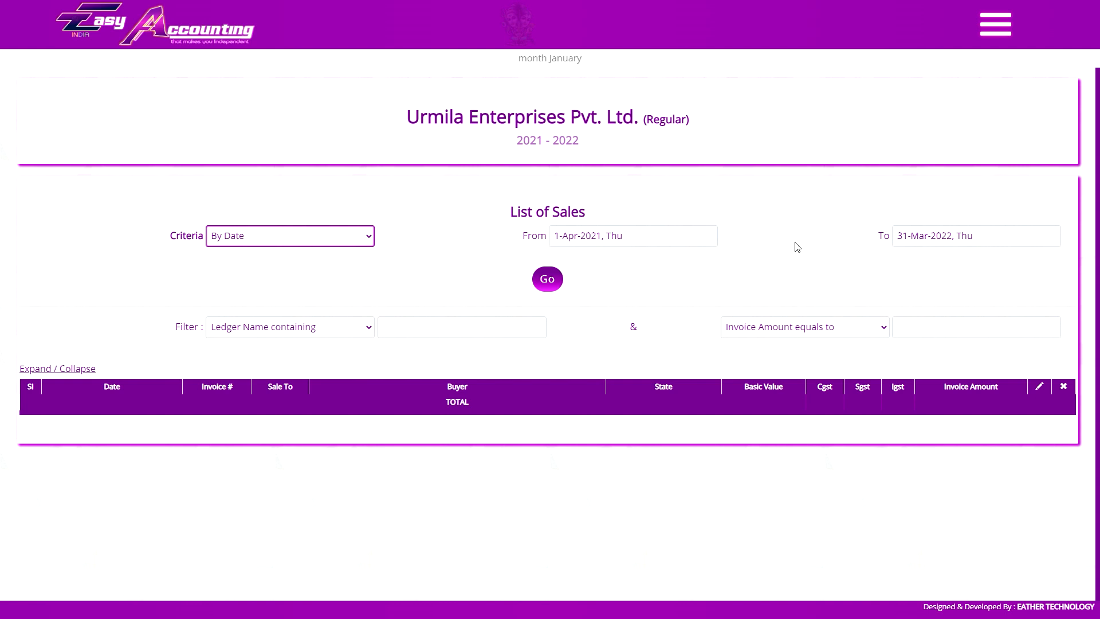
# List sales from 1-May-2021 to 30-Sep-2021, then all sales for the financial year.
pyautogui.click(321, 237)
pyautogui.click(319, 251)
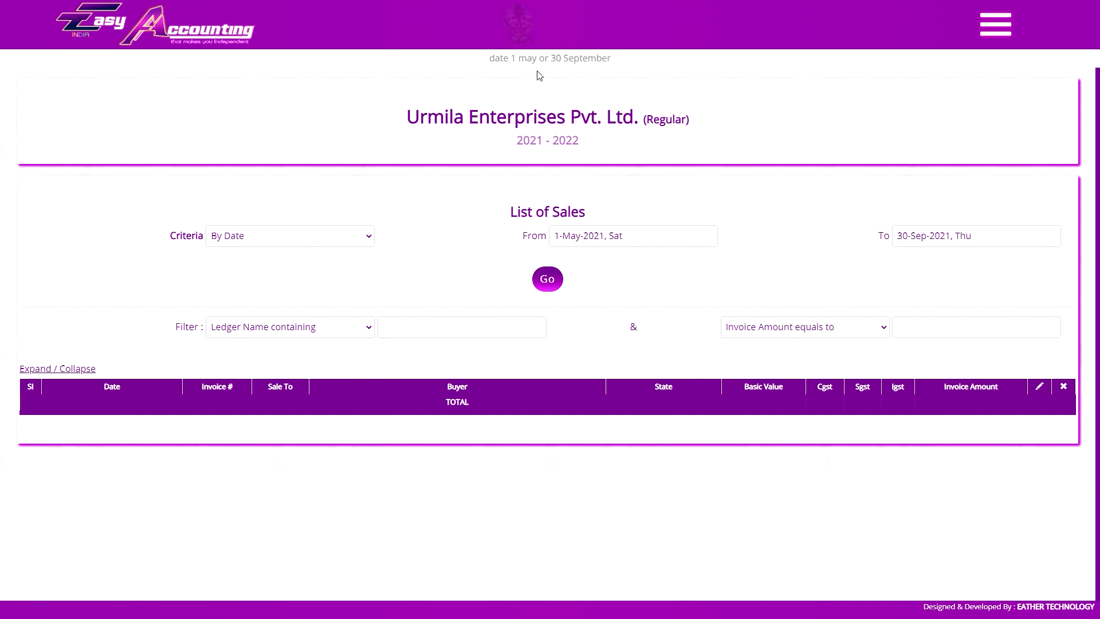
pyautogui.click(558, 280)
pyautogui.click(556, 282)
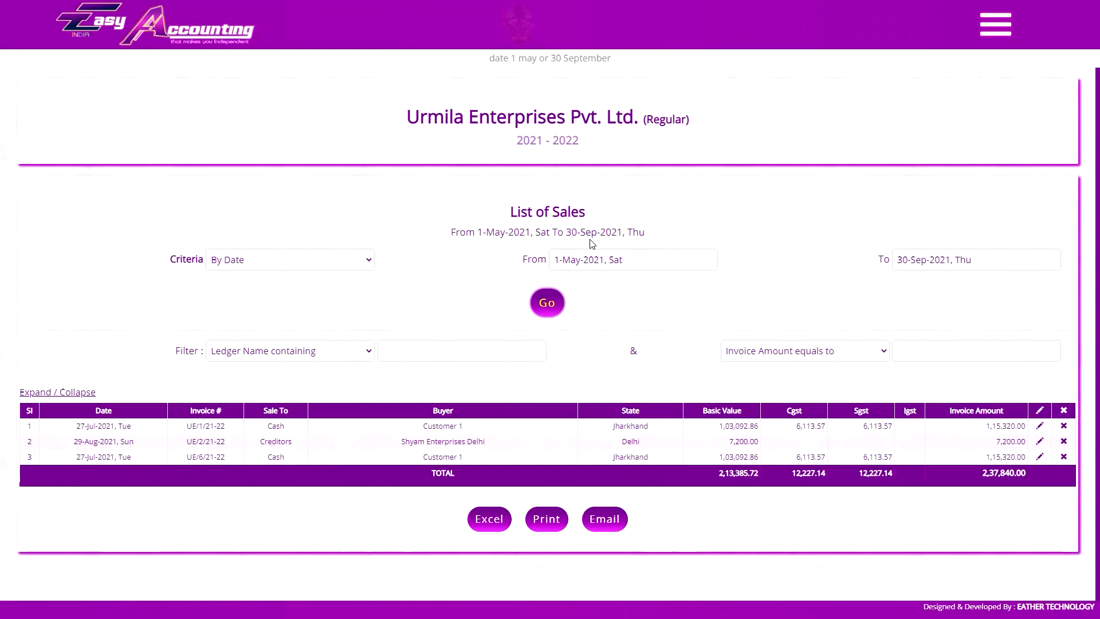
pyautogui.click(253, 258)
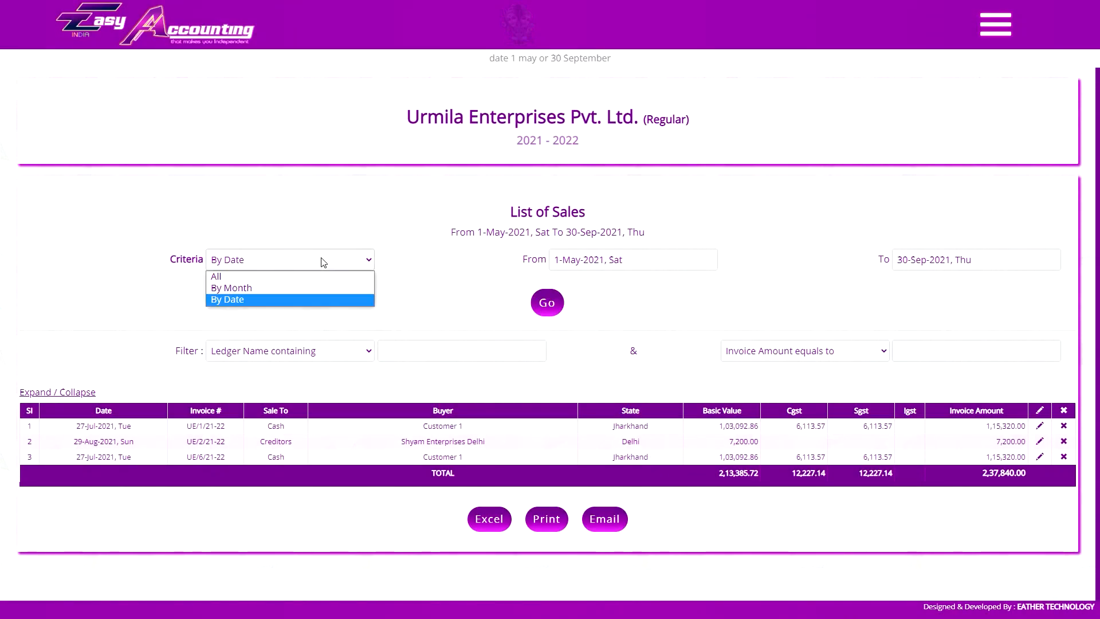
pyautogui.click(312, 285)
pyautogui.click(719, 267)
pyautogui.scroll(-1, 612, 365)
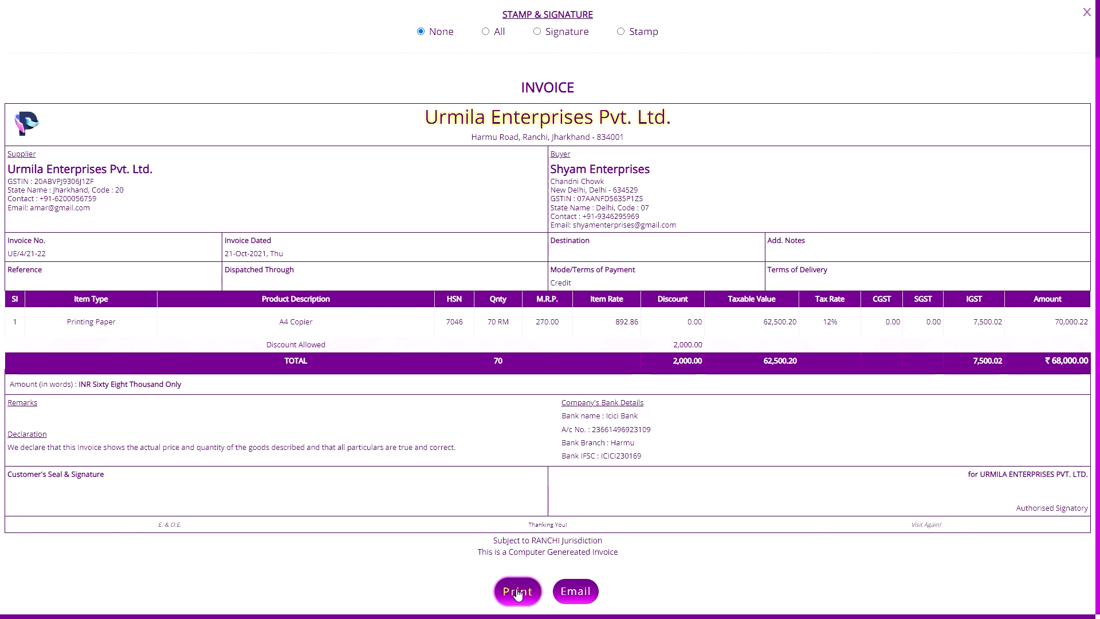
# Mark invoice UE/4/21-22 as Triplicate, Duplicate, Original, then select All copies.
pyautogui.click(575, 591)
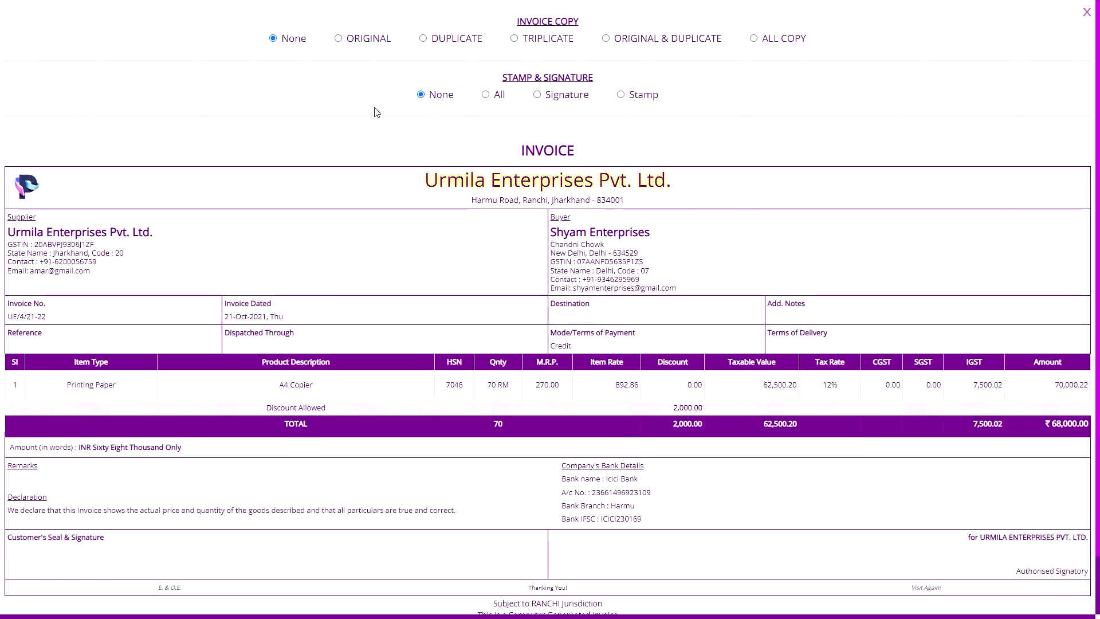
pyautogui.click(548, 40)
pyautogui.click(473, 42)
pyautogui.click(373, 41)
pyautogui.click(781, 40)
# Preview the invoice for printing, then close the print preview.
pyautogui.scroll(-1, 598, 478)
pyautogui.click(517, 591)
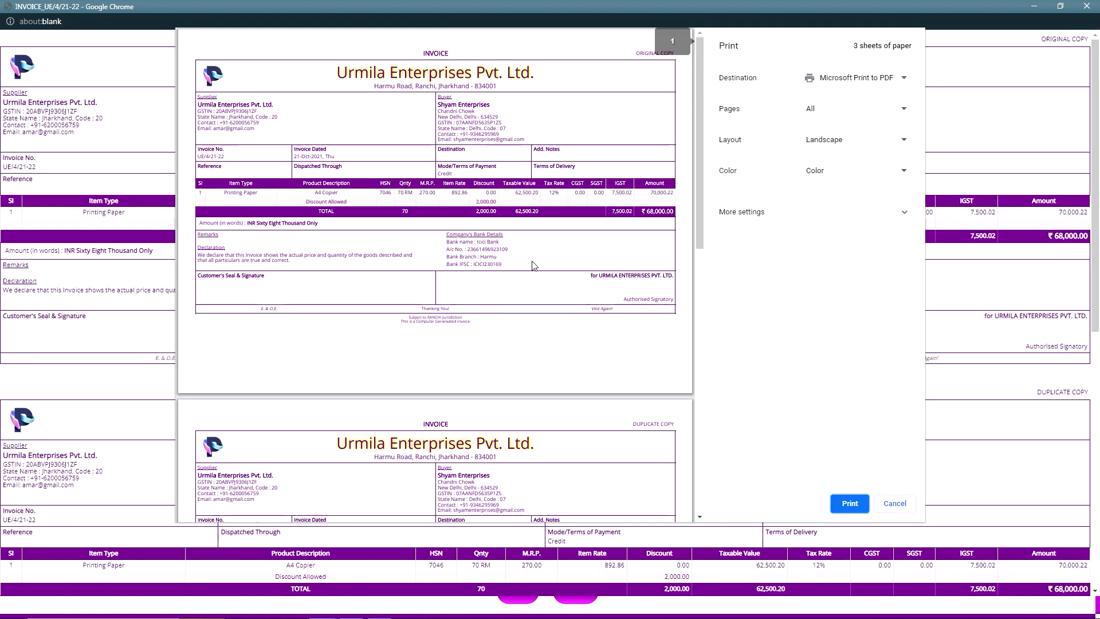
pyautogui.scroll(-5, 641, 165)
pyautogui.scroll(-5, 640, 165)
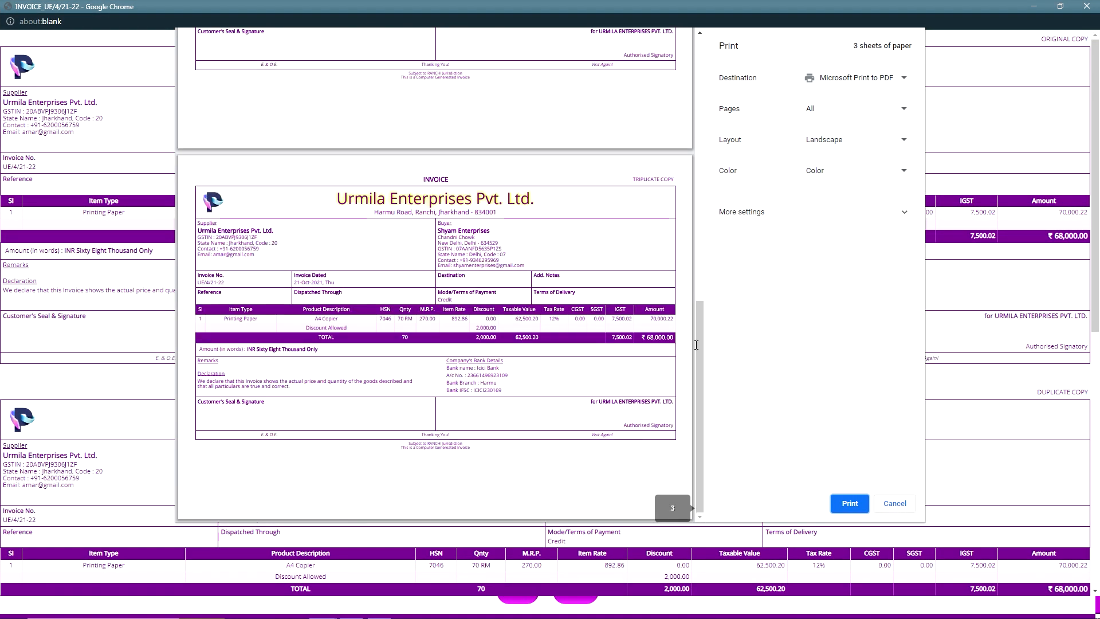
pyautogui.press('Escape')
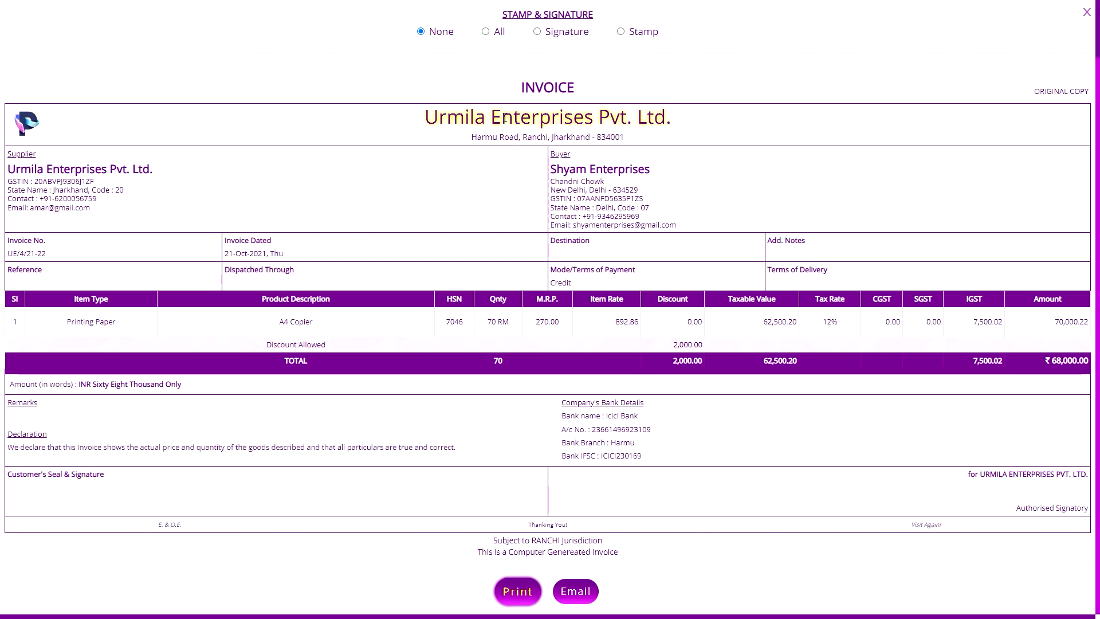
pyautogui.scroll(1, 504, 116)
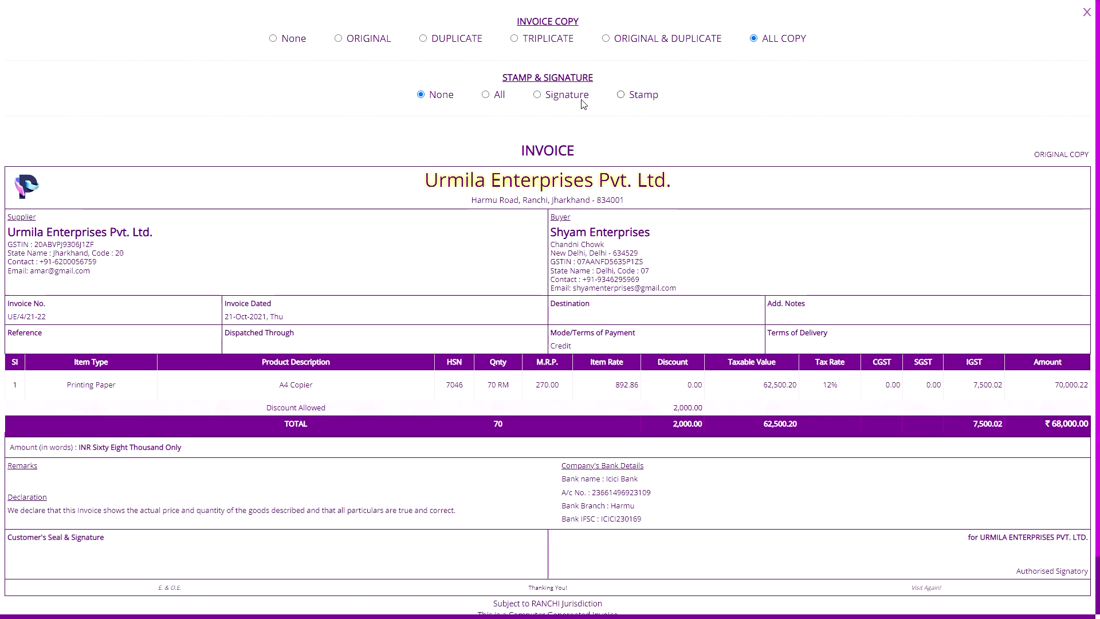
# Try Stamp, Signature and All, keep All selected, and close the invoice view.
pyautogui.click(498, 94)
pyautogui.scroll(-1, 605, 130)
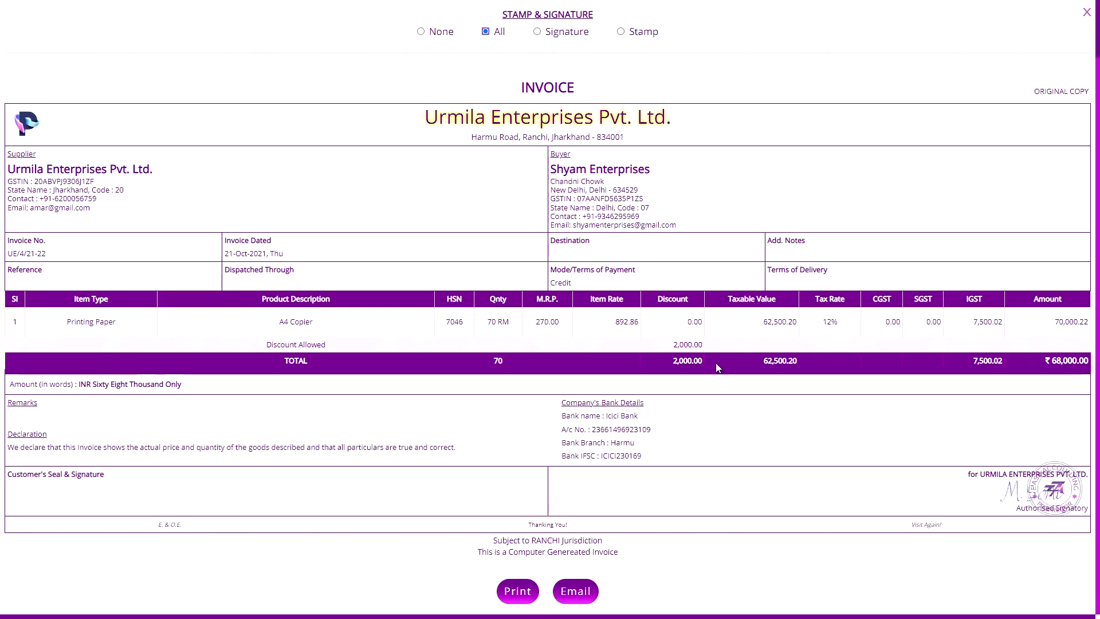
pyautogui.scroll(1, 723, 373)
pyautogui.click(621, 94)
pyautogui.click(537, 95)
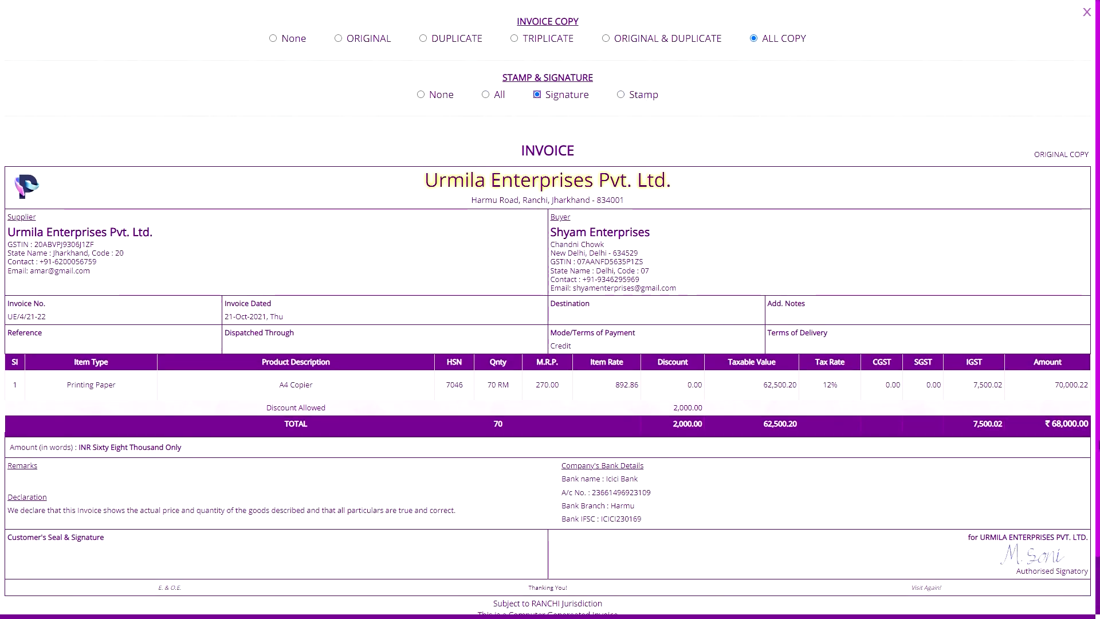
pyautogui.click(485, 95)
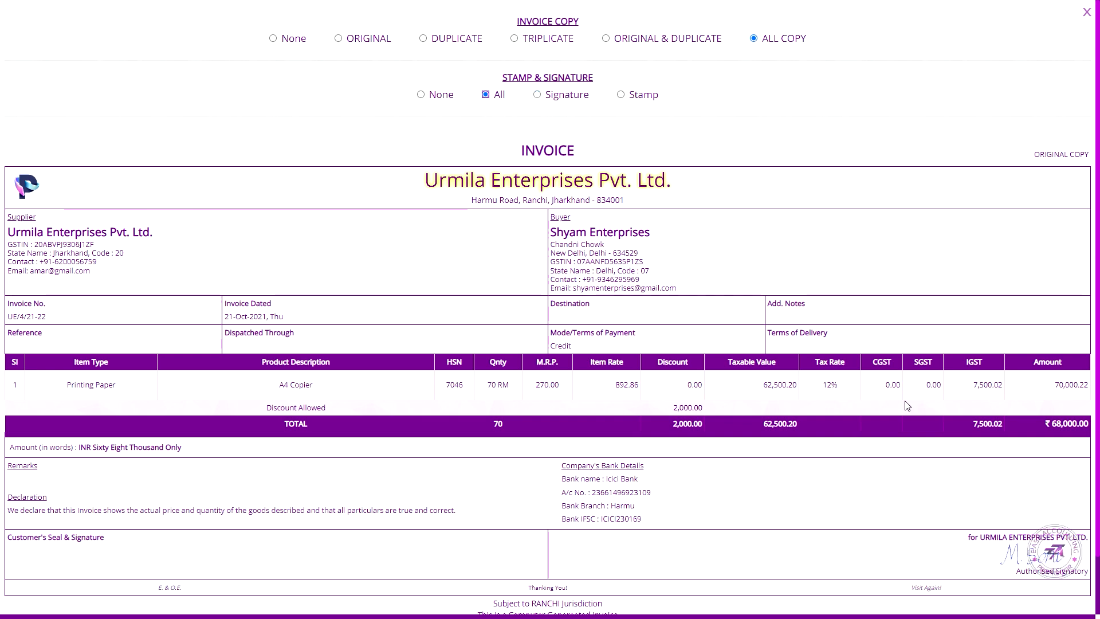
pyautogui.click(1085, 13)
pyautogui.scroll(-10, 998, 379)
pyautogui.scroll(-4, 999, 379)
pyautogui.scroll(2, 1014, 343)
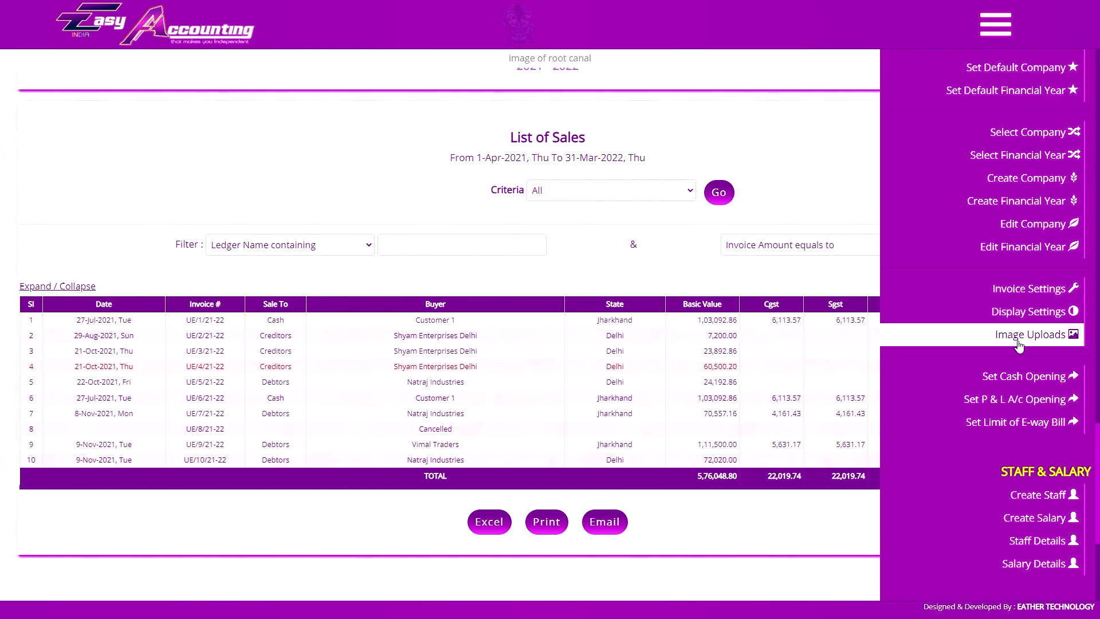
# Preview invoice UE/1/21-22 for Customer 1, then close the preview.
pyautogui.click(205, 319)
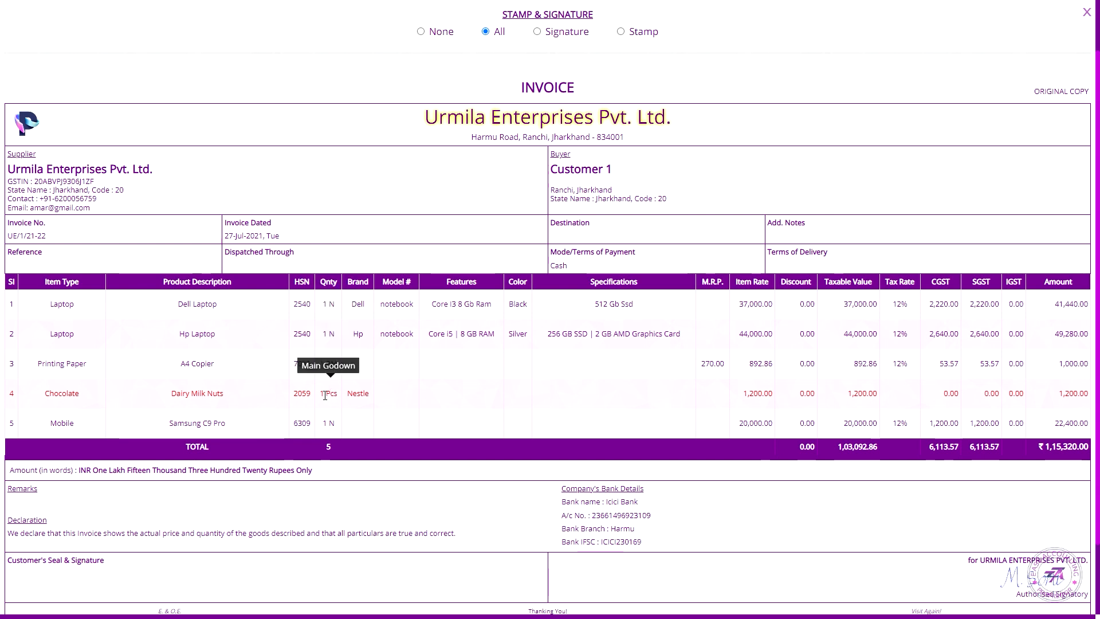
pyautogui.scroll(2, 325, 395)
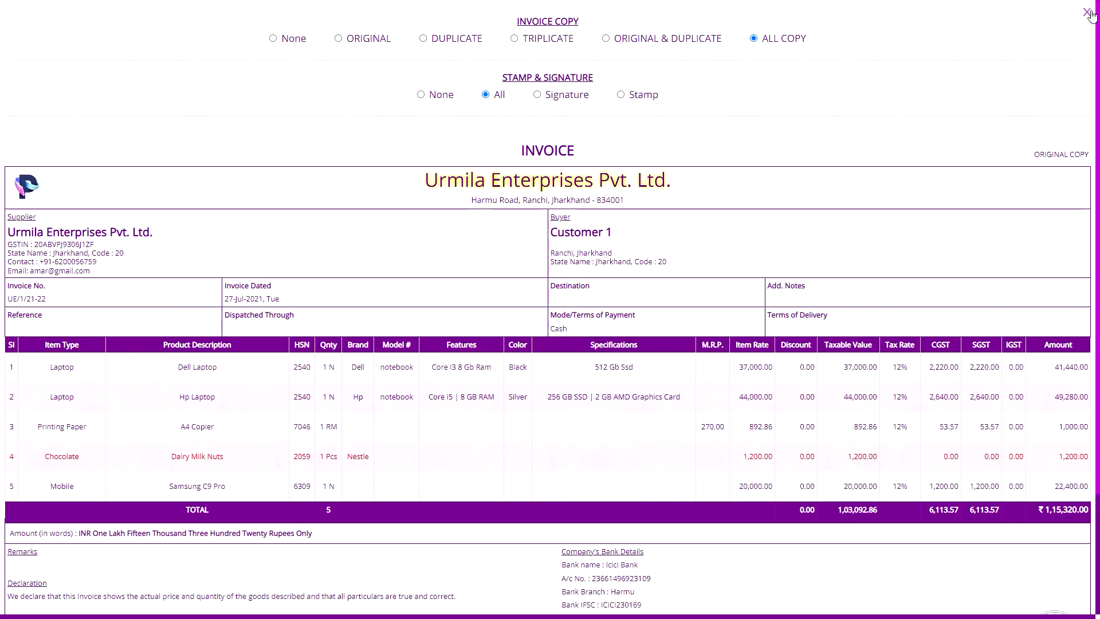
pyautogui.click(1087, 13)
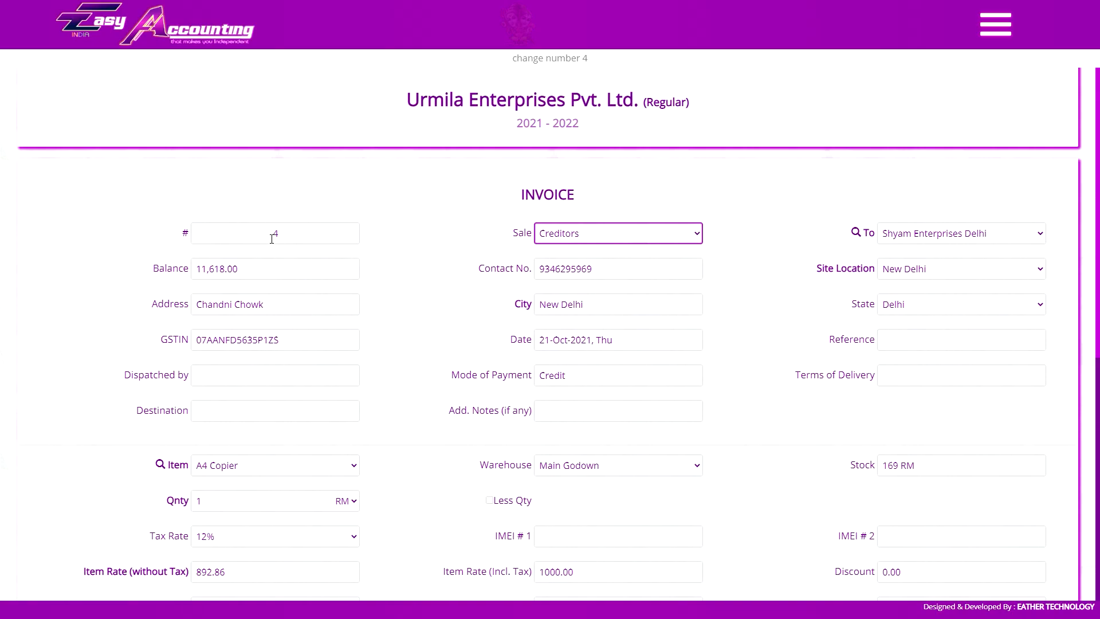
# Bill invoice UE/4/21-22 to Shivam Industries and add Samsung C9 Pro as row 2.
pyautogui.click(961, 233)
pyautogui.click(923, 248)
pyautogui.scroll(-6, 572, 248)
pyautogui.click(275, 121)
pyautogui.click(258, 257)
pyautogui.click(547, 341)
# Raise Discount Allowed to 2,400 and save the updated invoice.
pyautogui.scroll(-3, 829, 344)
pyautogui.click(1041, 330)
pyautogui.doubleClick(702, 391)
pyautogui.write('2400')
pyautogui.click(857, 396)
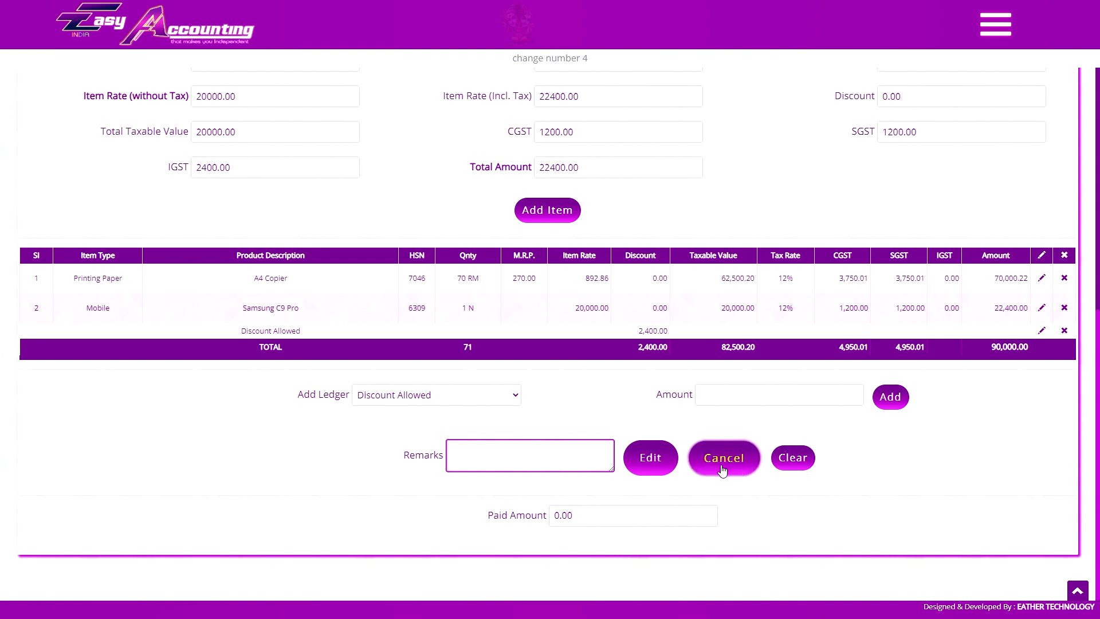
pyautogui.click(644, 473)
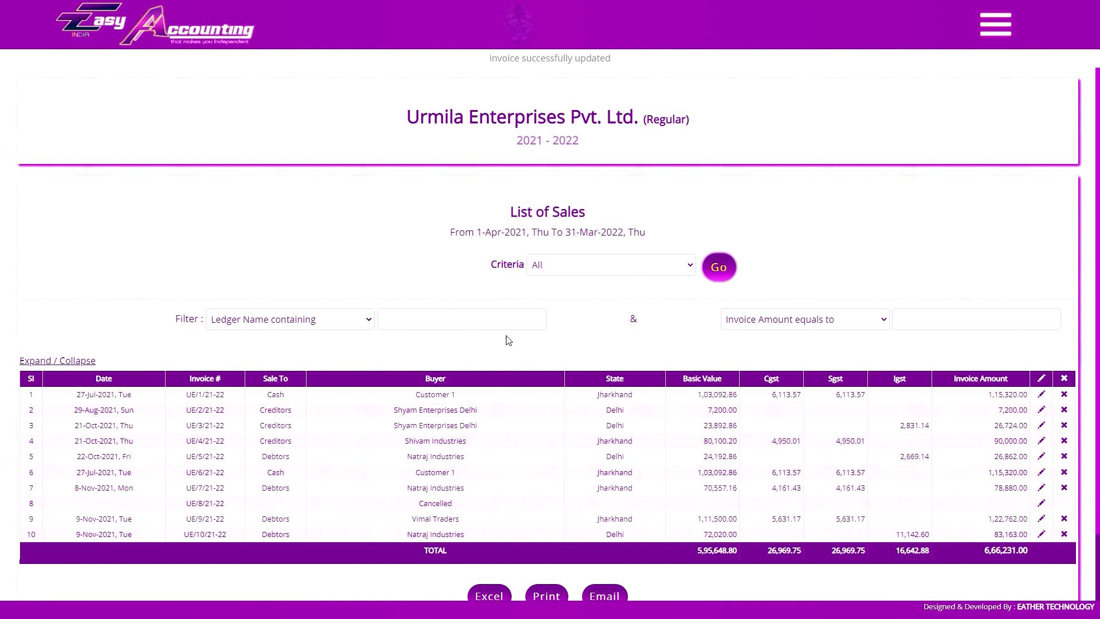
# Filter the sales list to ledger names containing 'nat'.
pyautogui.click(305, 325)
pyautogui.click(346, 325)
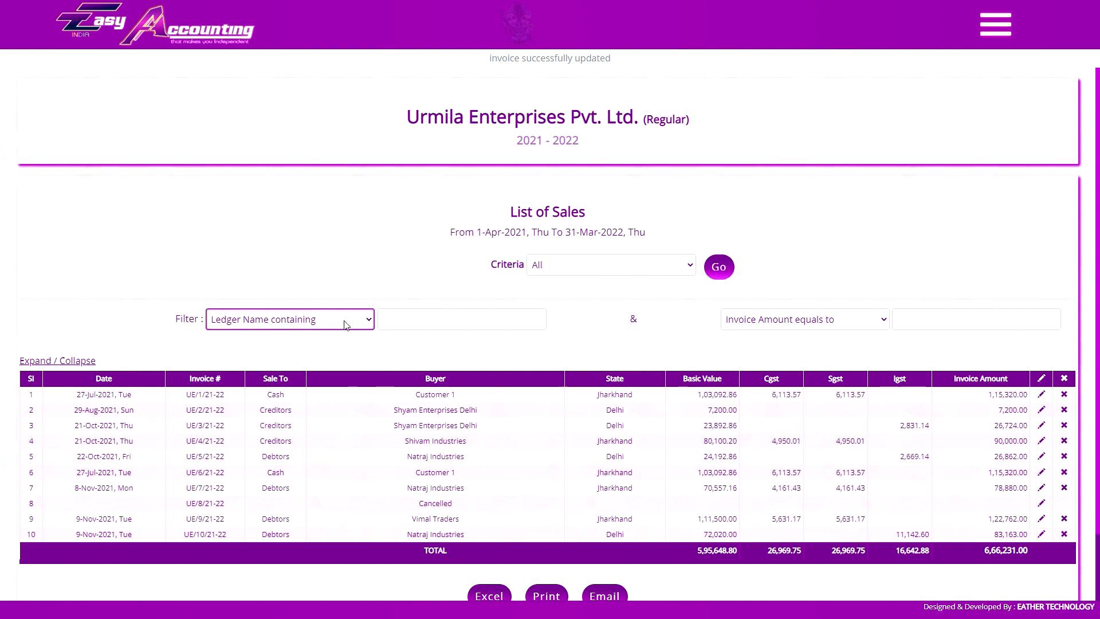
pyautogui.click(757, 323)
pyautogui.click(777, 320)
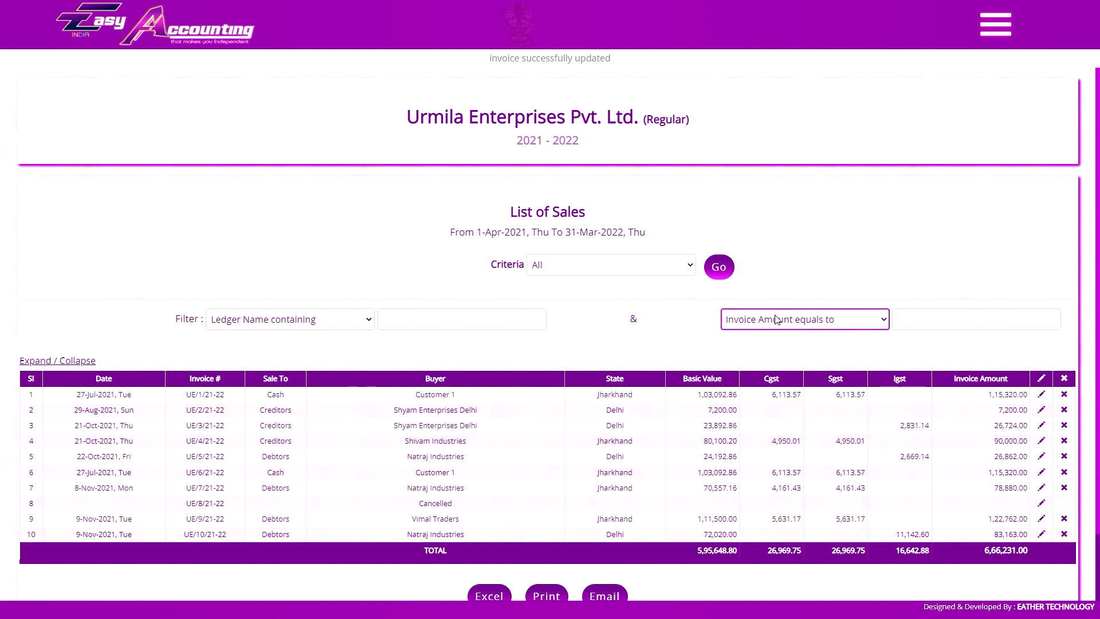
pyautogui.click(509, 319)
pyautogui.click(923, 322)
pyautogui.click(507, 317)
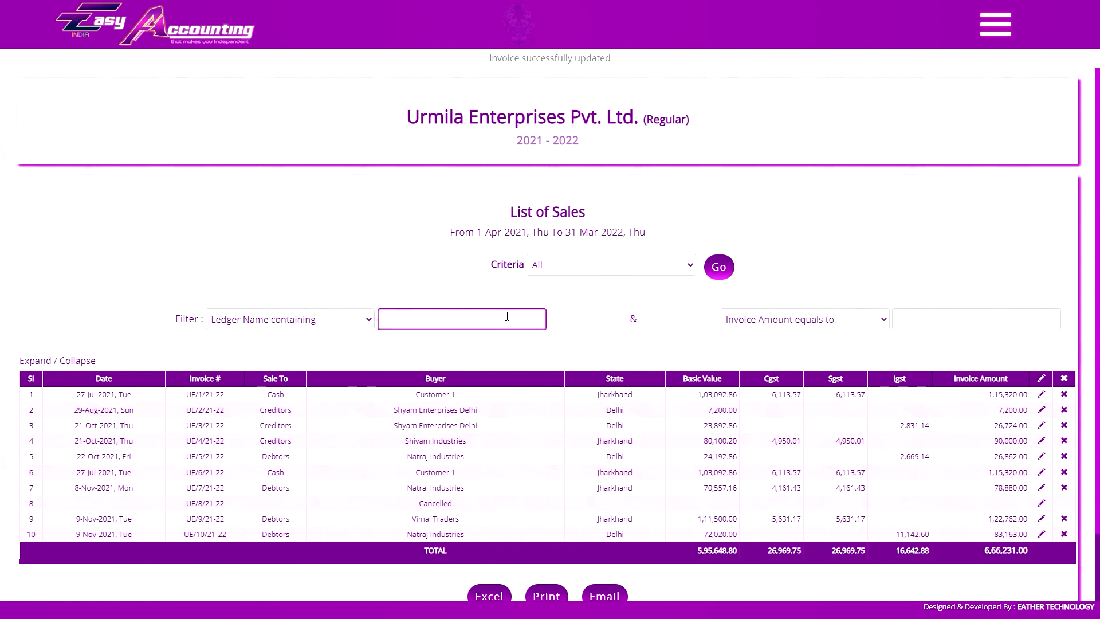
pyautogui.write('nat')
pyautogui.click(717, 269)
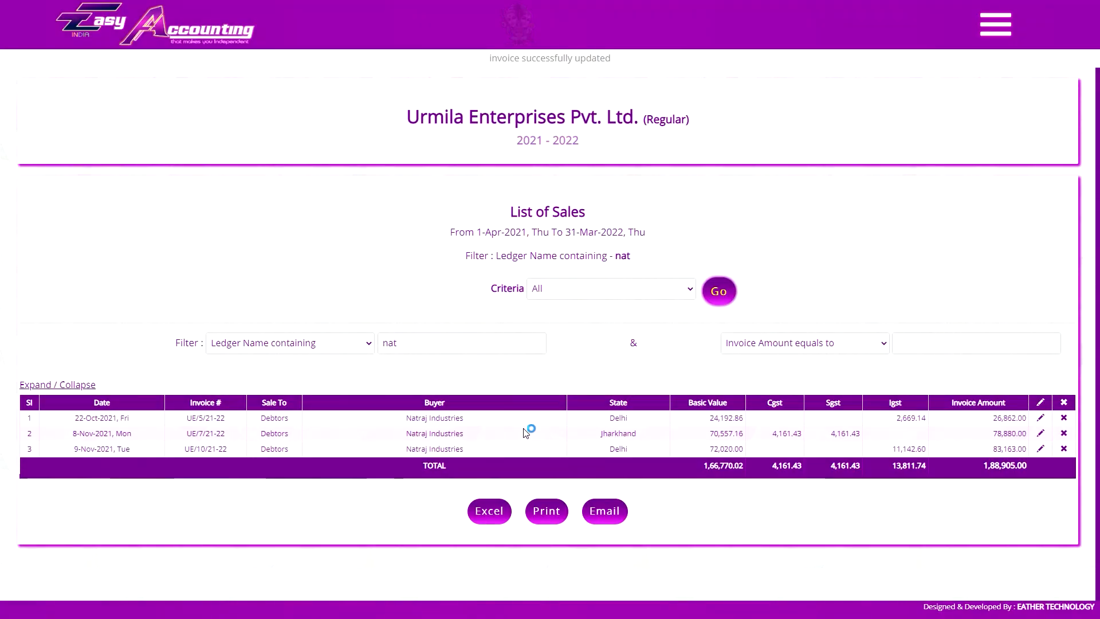
# Add an Invoice Amount greater than 50000 filter alongside the Natraj filter.
pyautogui.click(498, 350)
pyautogui.click(475, 371)
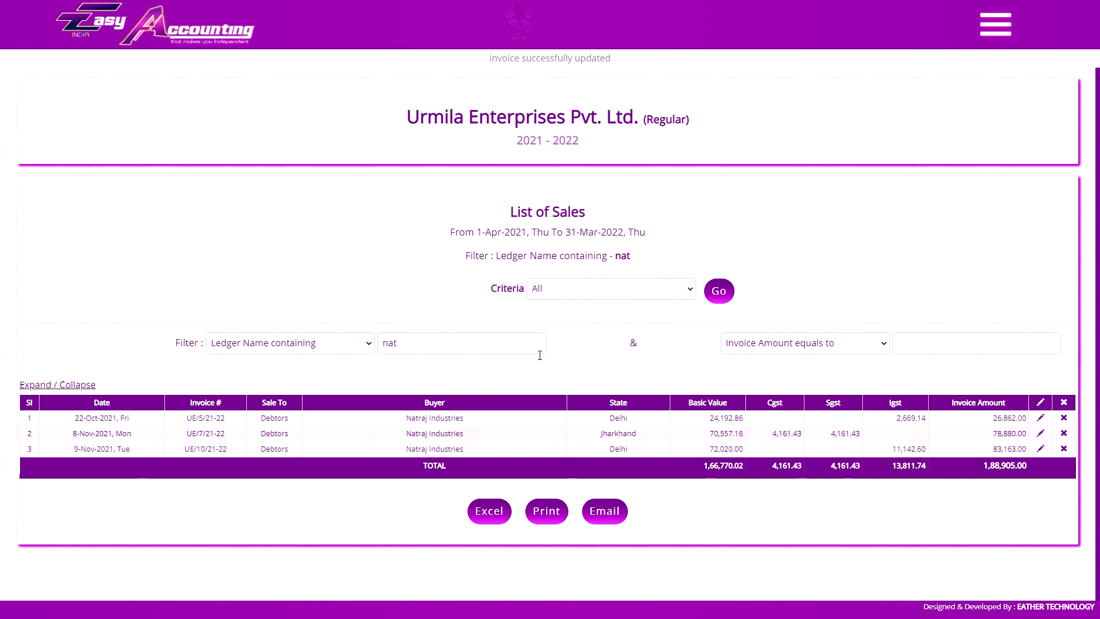
pyautogui.click(526, 350)
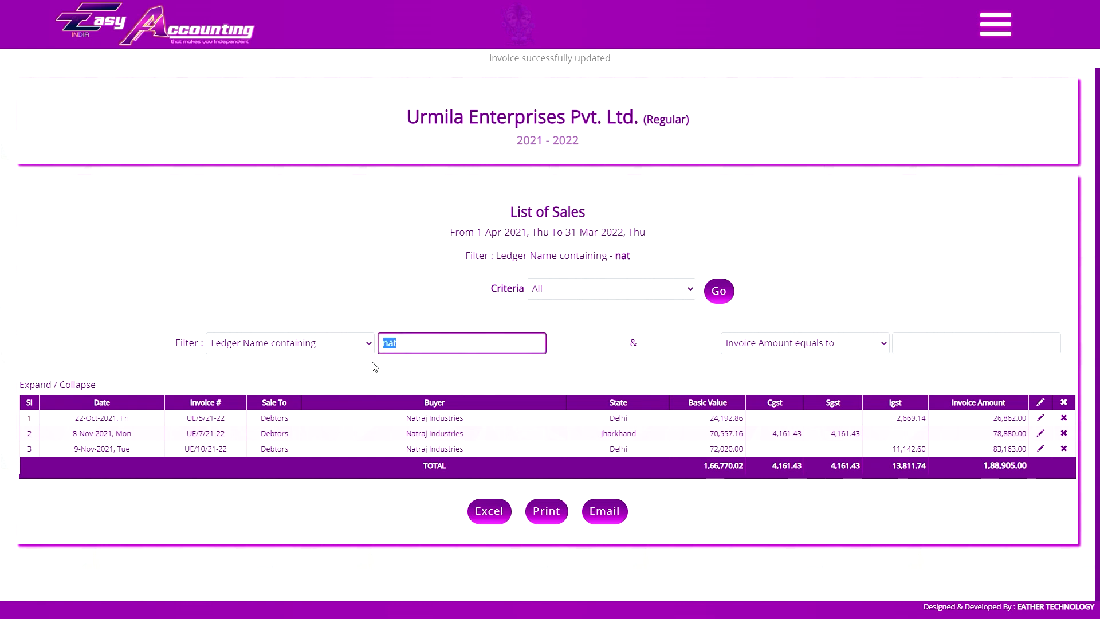
pyautogui.click(961, 344)
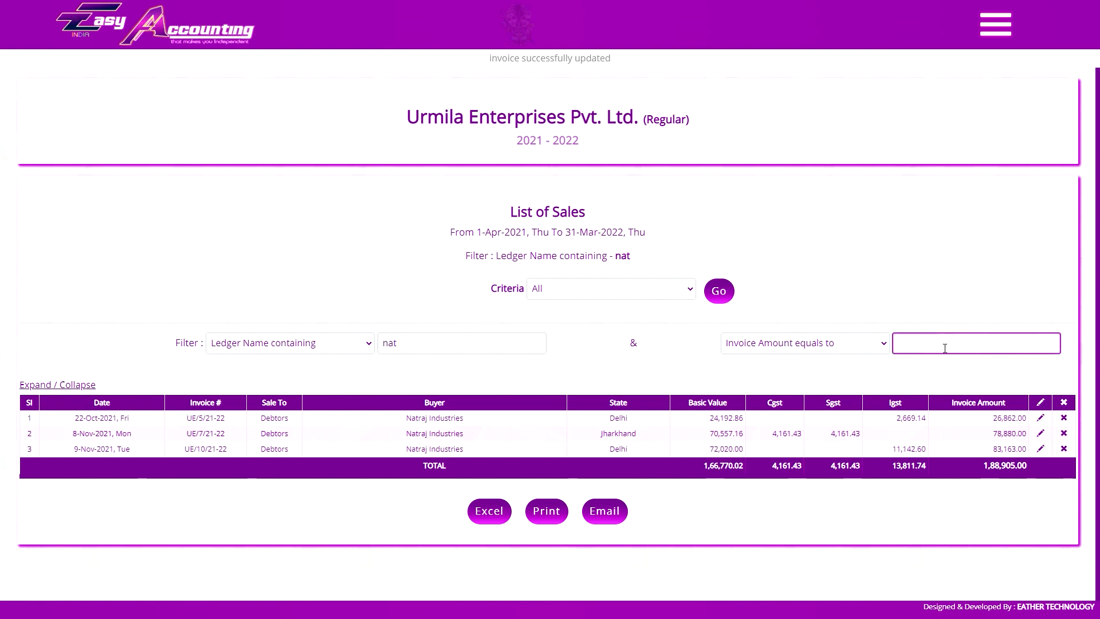
pyautogui.click(859, 344)
pyautogui.click(813, 372)
pyautogui.click(350, 344)
pyautogui.click(341, 275)
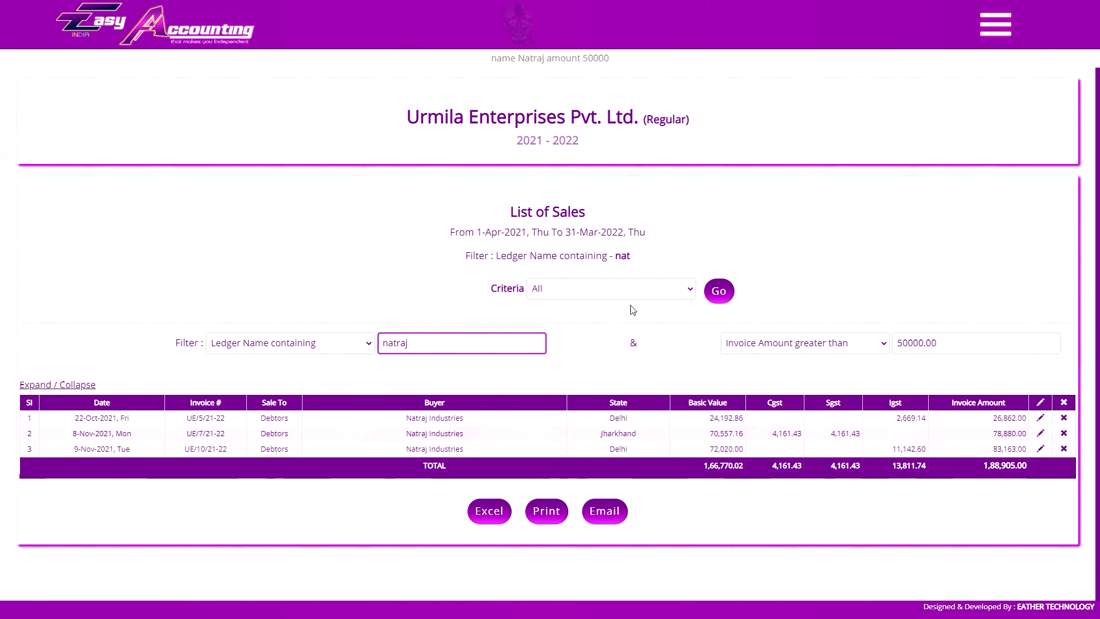
pyautogui.click(719, 292)
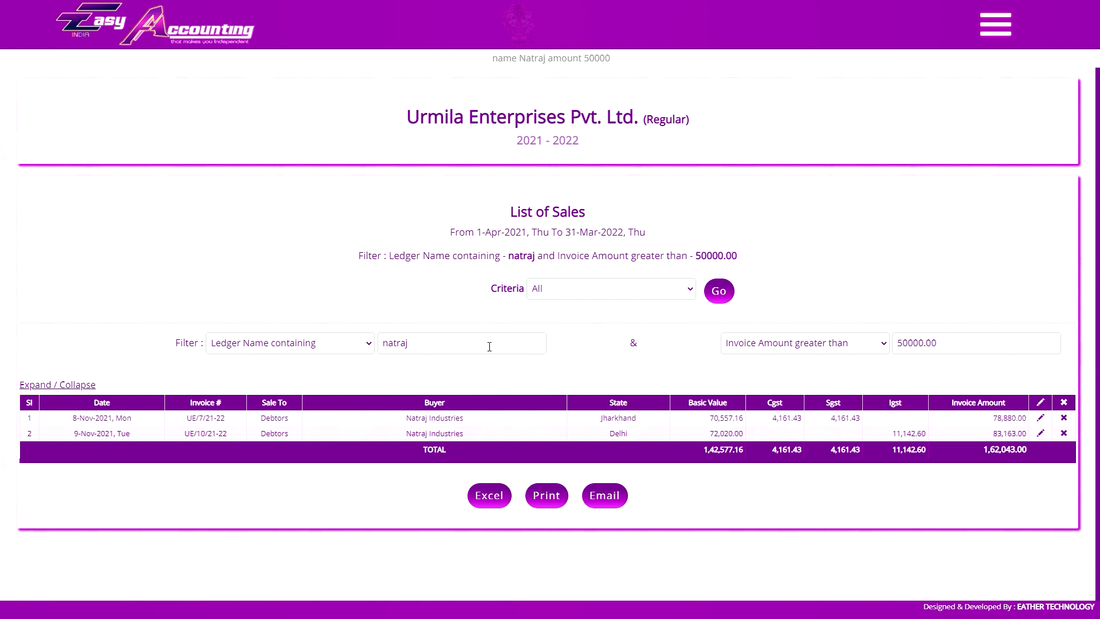
# Clear the Natraj and amount filters so all ten sales are listed again.
pyautogui.click(489, 347)
pyautogui.click(461, 366)
pyautogui.click(464, 347)
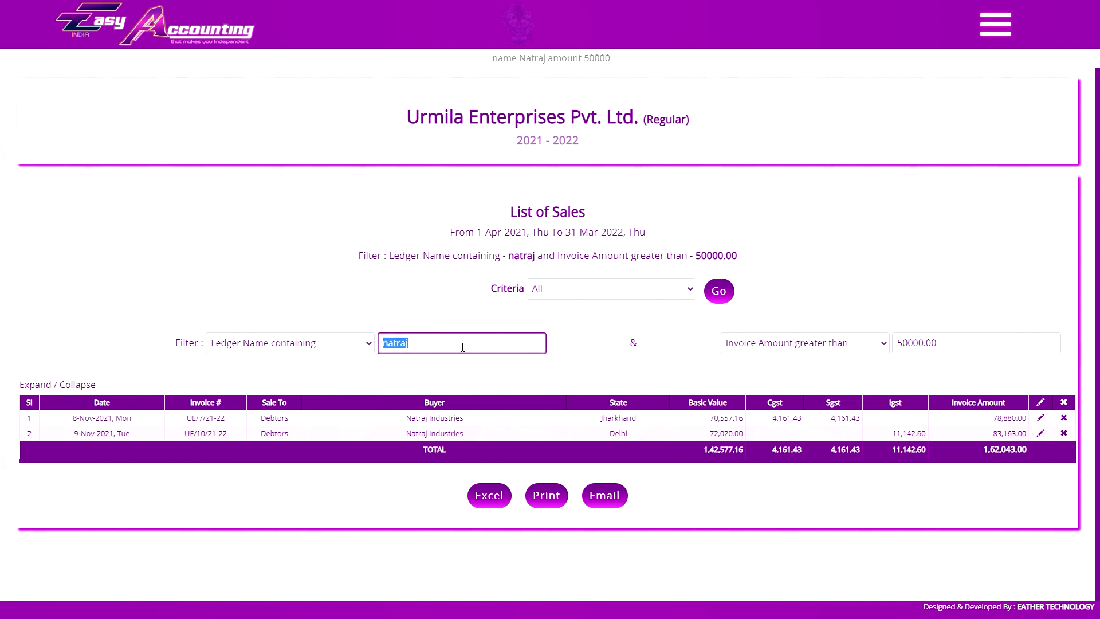
pyautogui.press('Tab')
pyautogui.press('Tab')
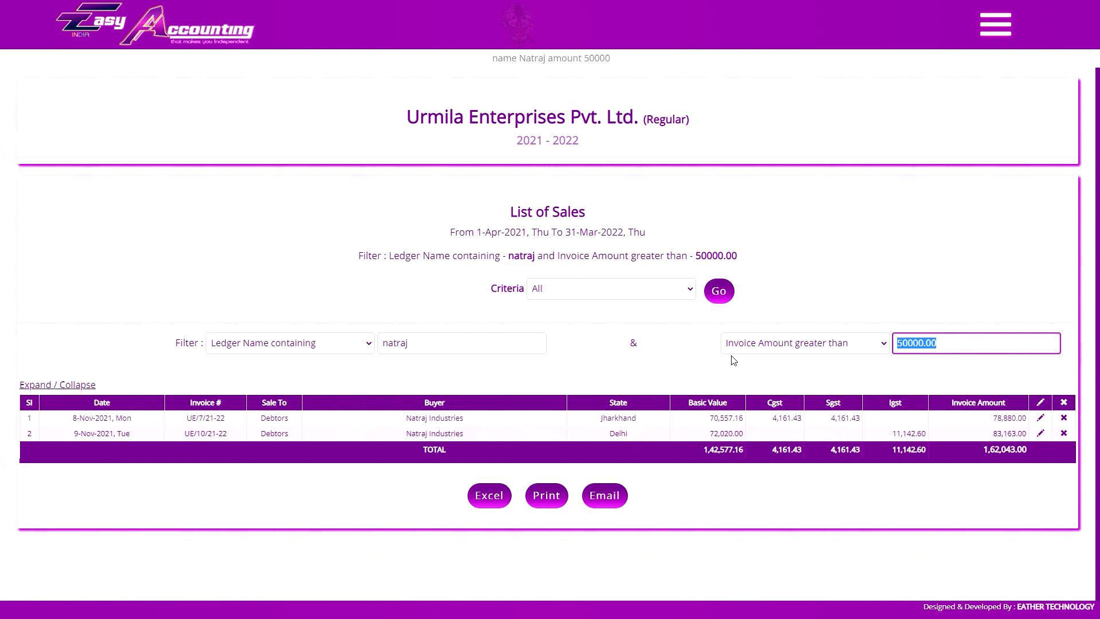
pyautogui.click(636, 326)
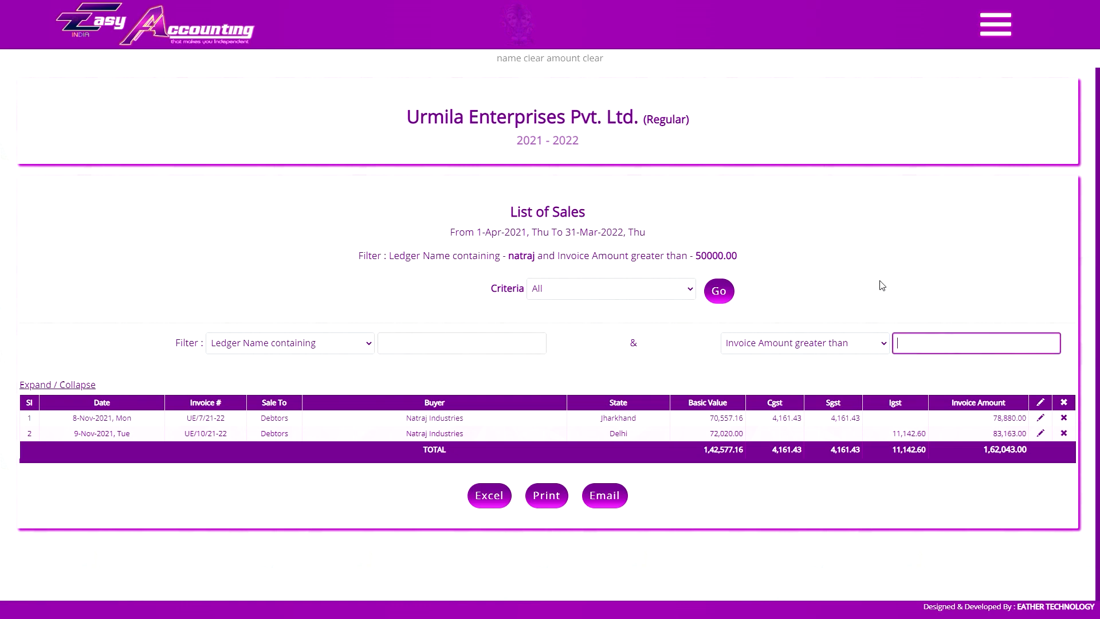
pyautogui.click(716, 295)
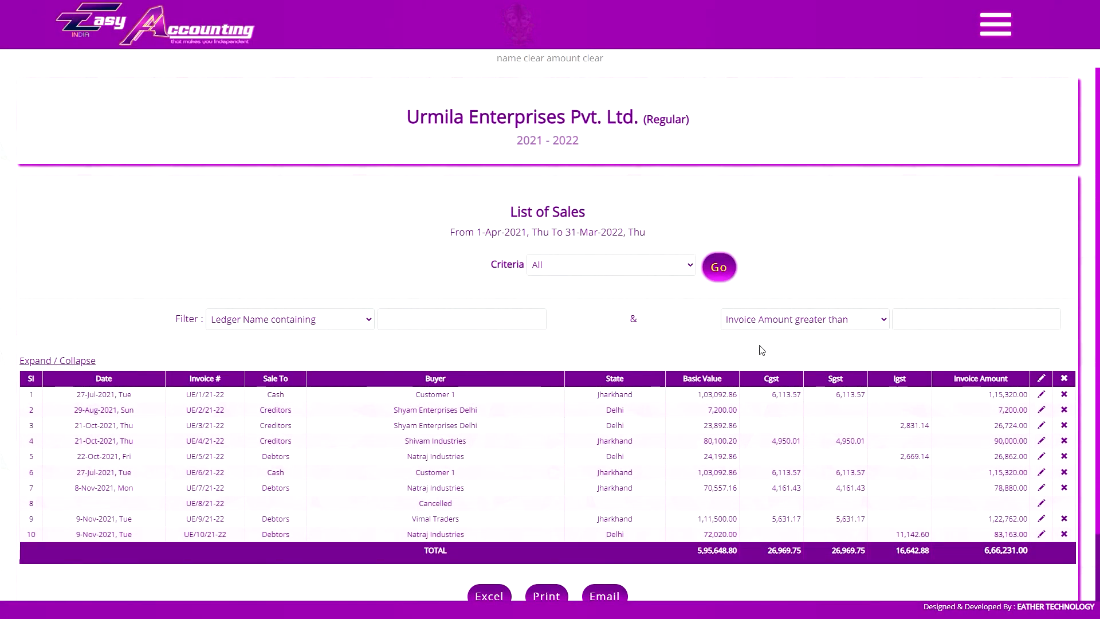
pyautogui.scroll(-2, 640, 269)
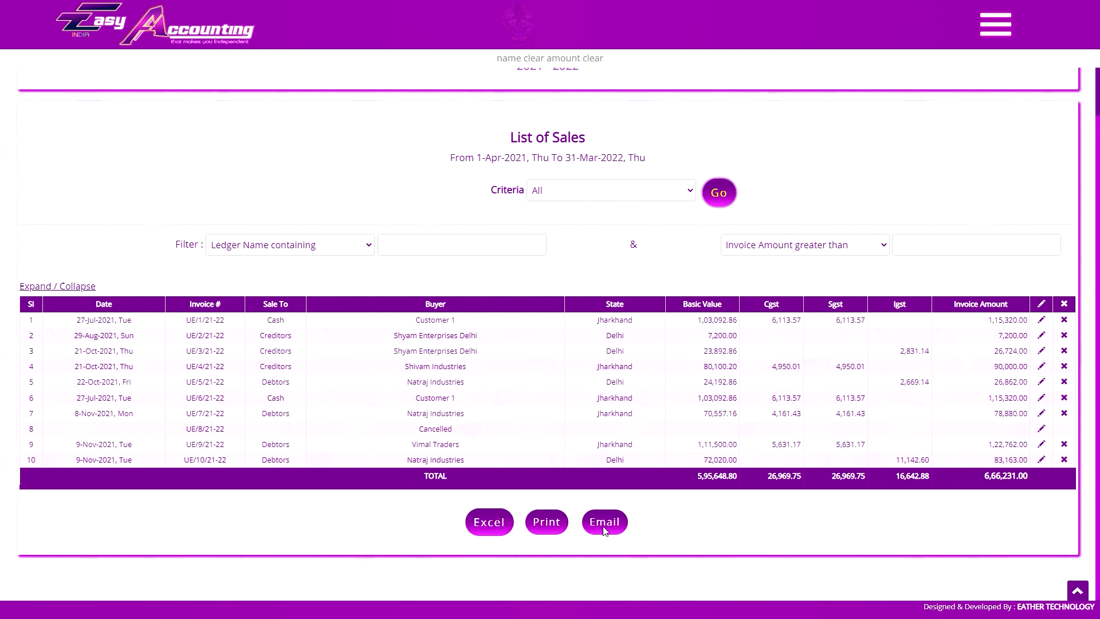
# Load the List of Delivery Challan with criteria set to All.
pyautogui.click(995, 24)
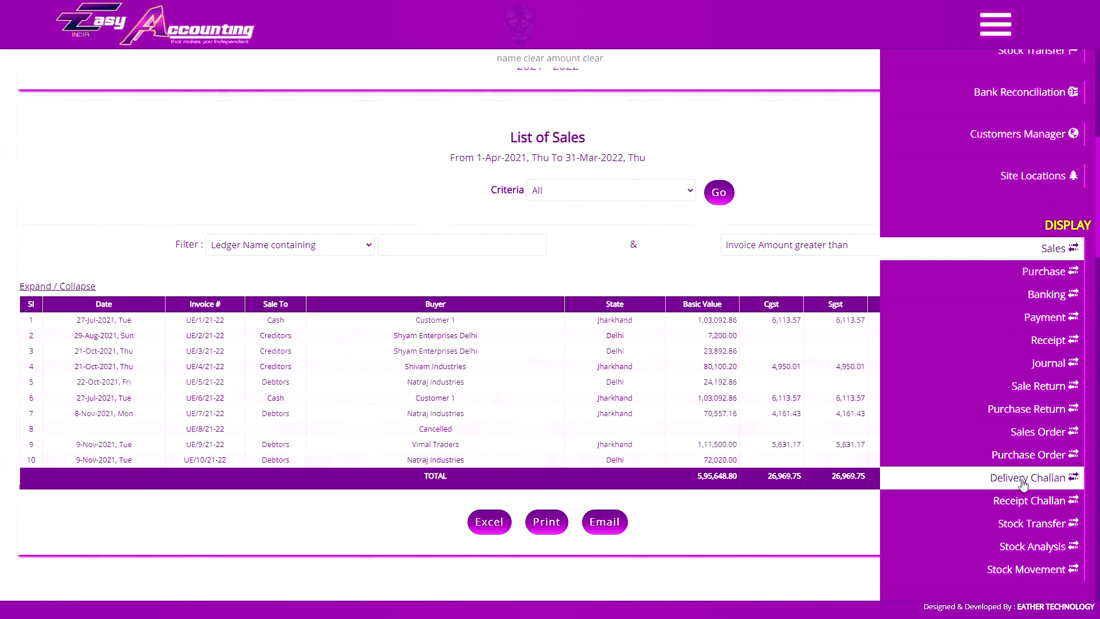
pyautogui.click(1023, 480)
pyautogui.click(1025, 480)
pyautogui.click(589, 241)
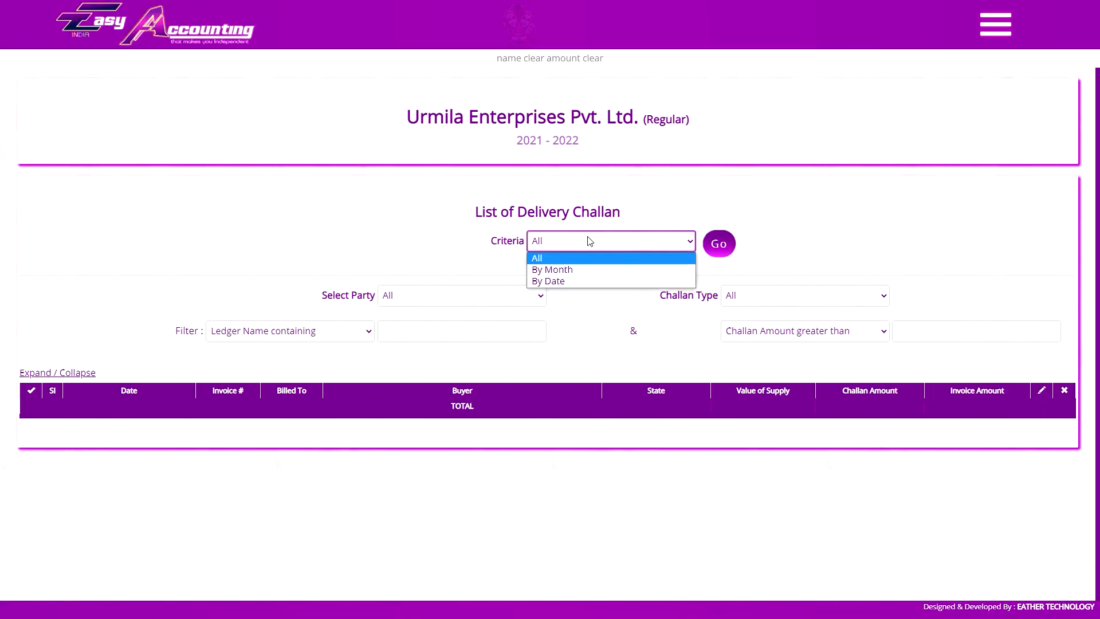
pyautogui.click(591, 248)
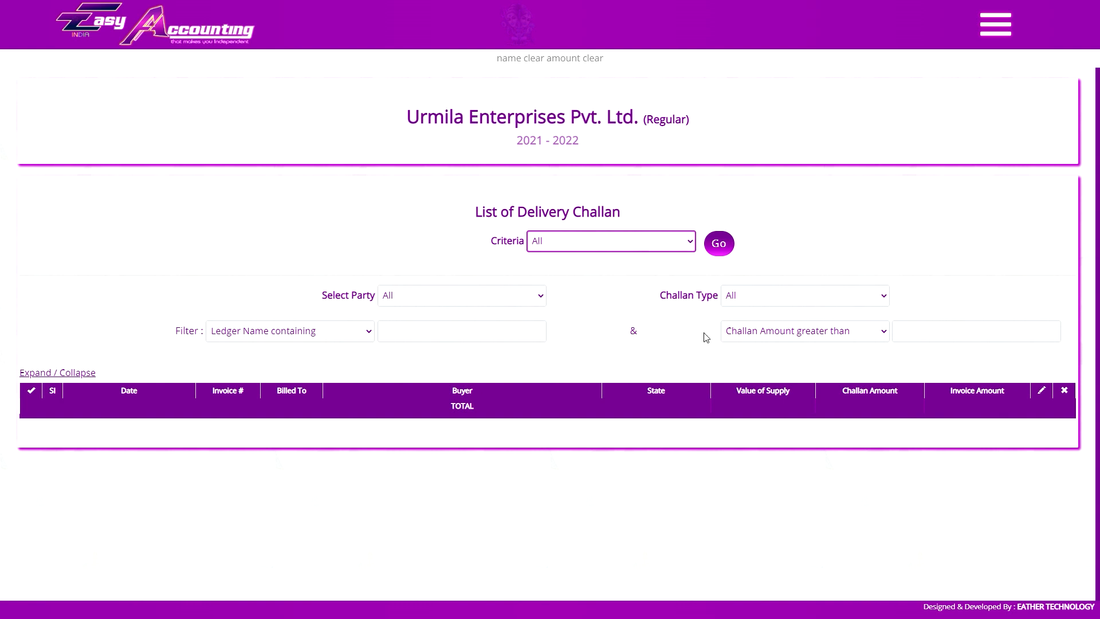
pyautogui.click(718, 244)
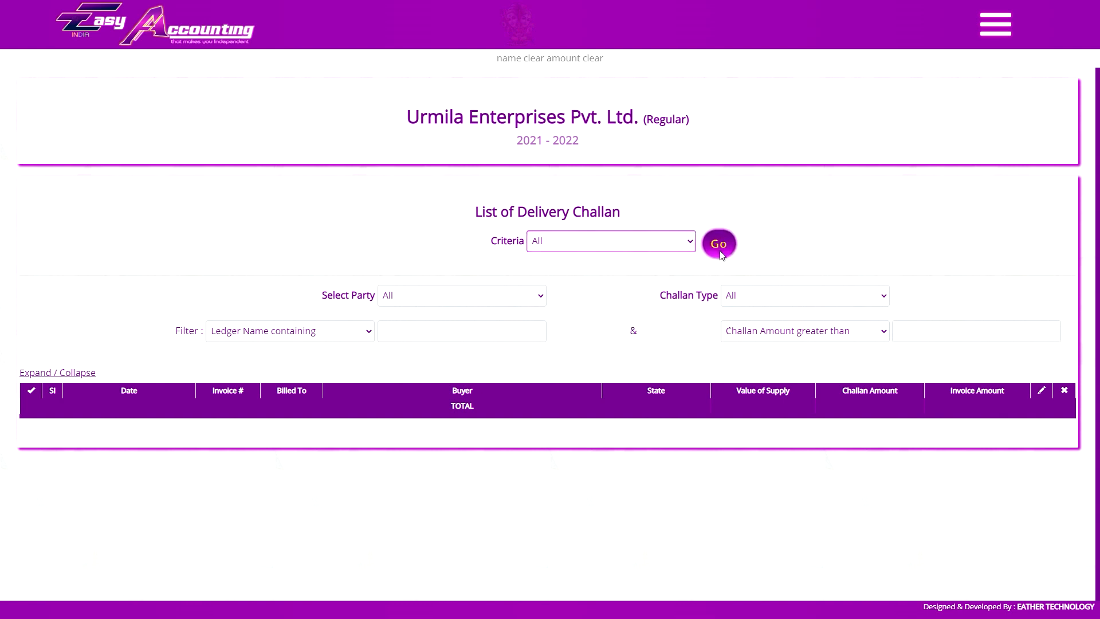
pyautogui.scroll(-2, 704, 252)
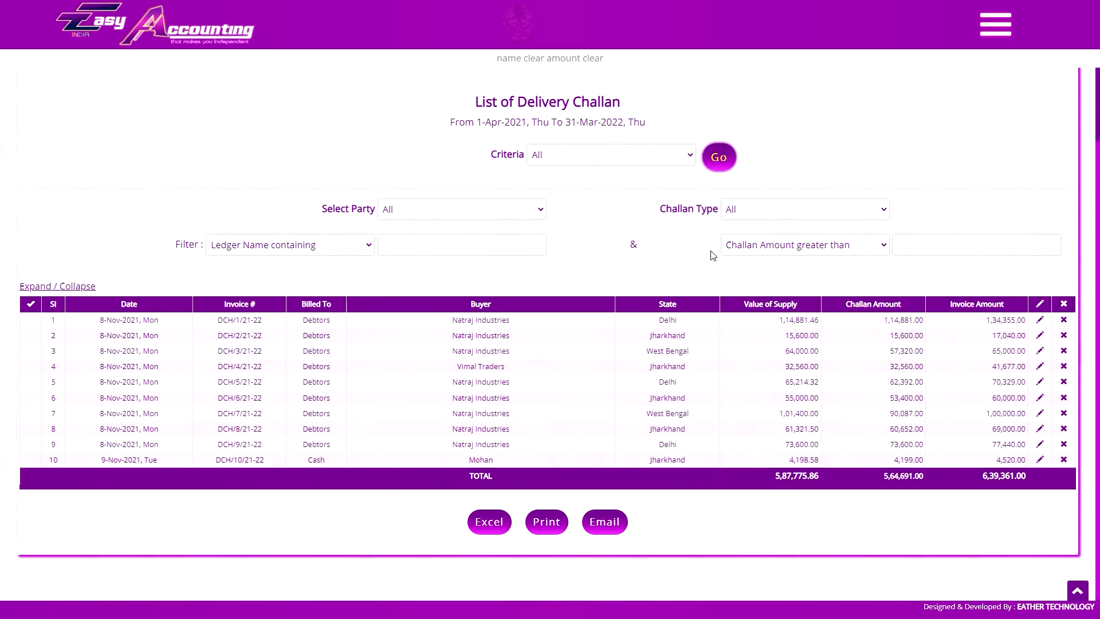
pyautogui.scroll(1, 641, 303)
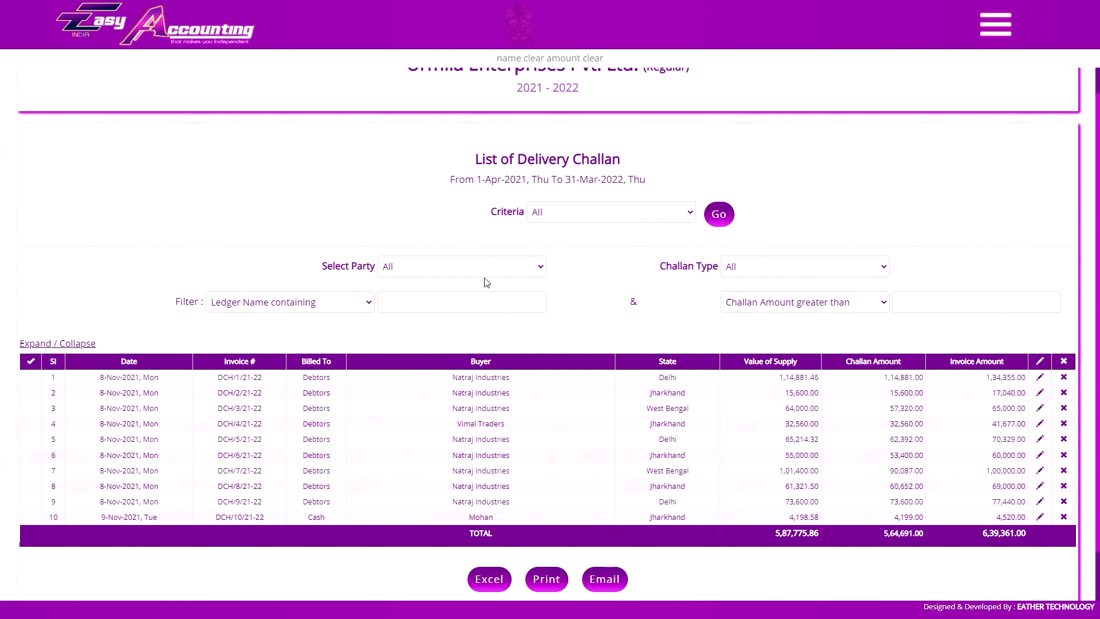
# Filter the challans to Natraj Industries with Challan Type Pending.
pyautogui.click(996, 25)
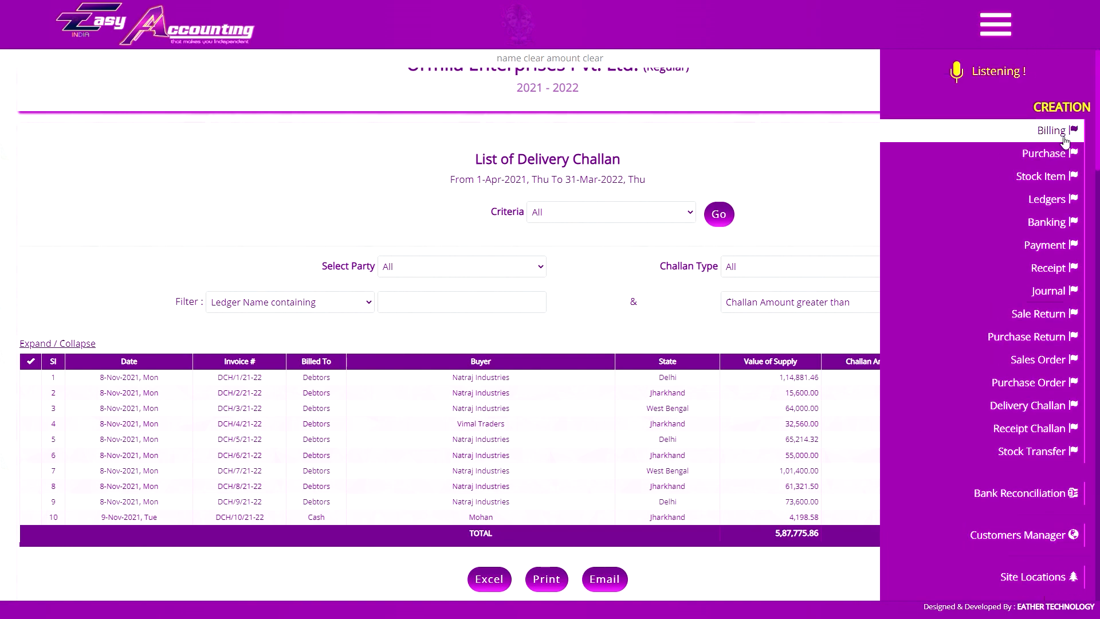
pyautogui.click(491, 266)
pyautogui.click(466, 302)
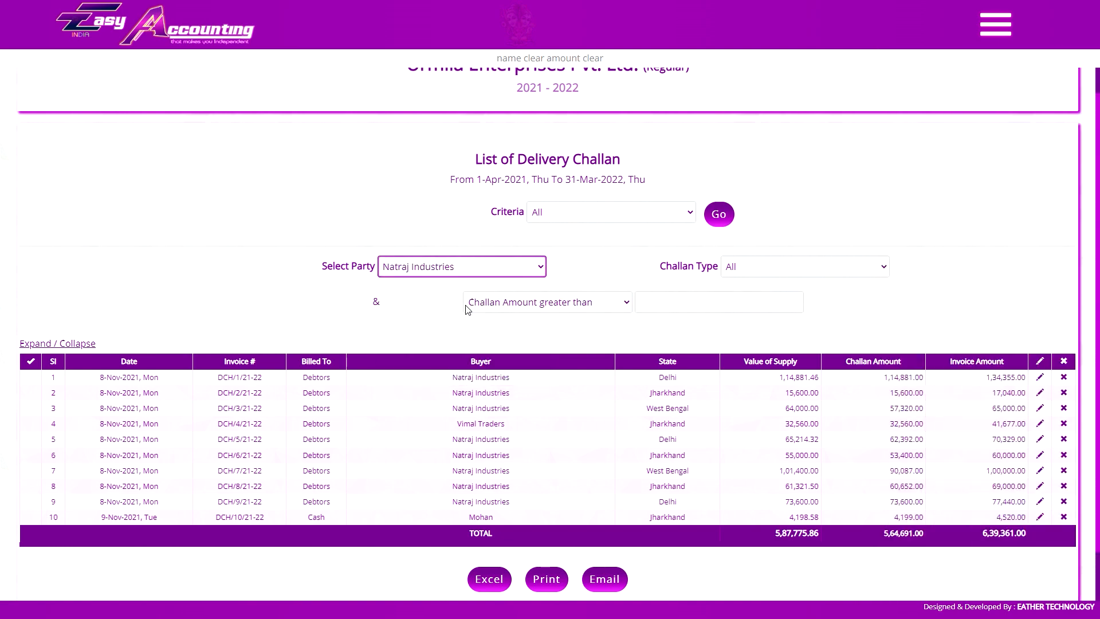
pyautogui.click(739, 267)
pyautogui.click(739, 295)
pyautogui.click(719, 226)
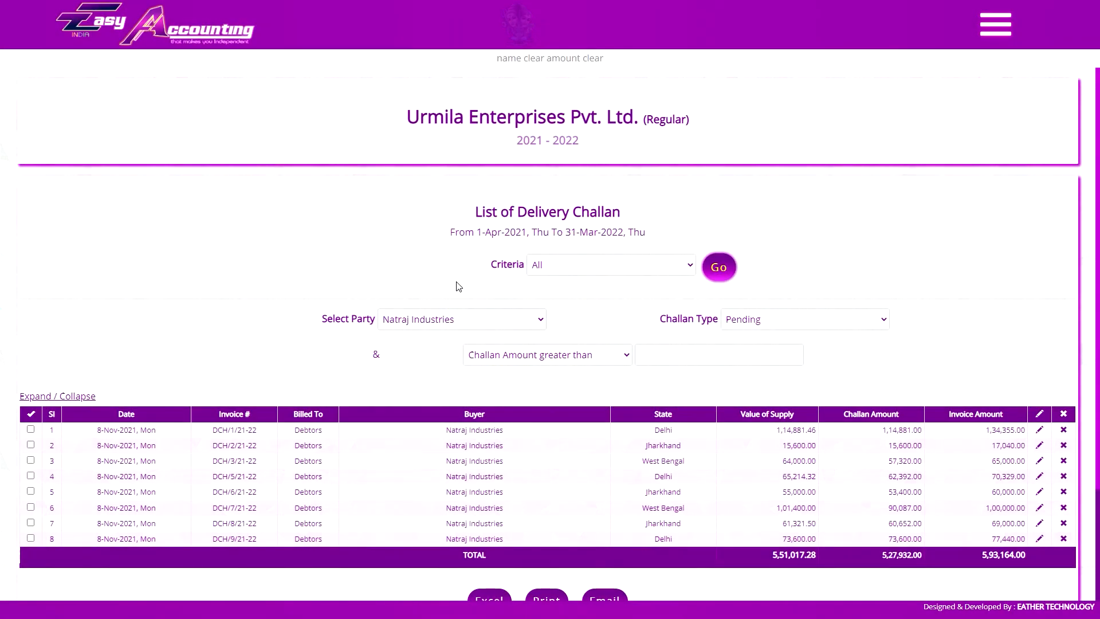
# Tick all eight pending Natraj challans using Select All.
pyautogui.click(31, 445)
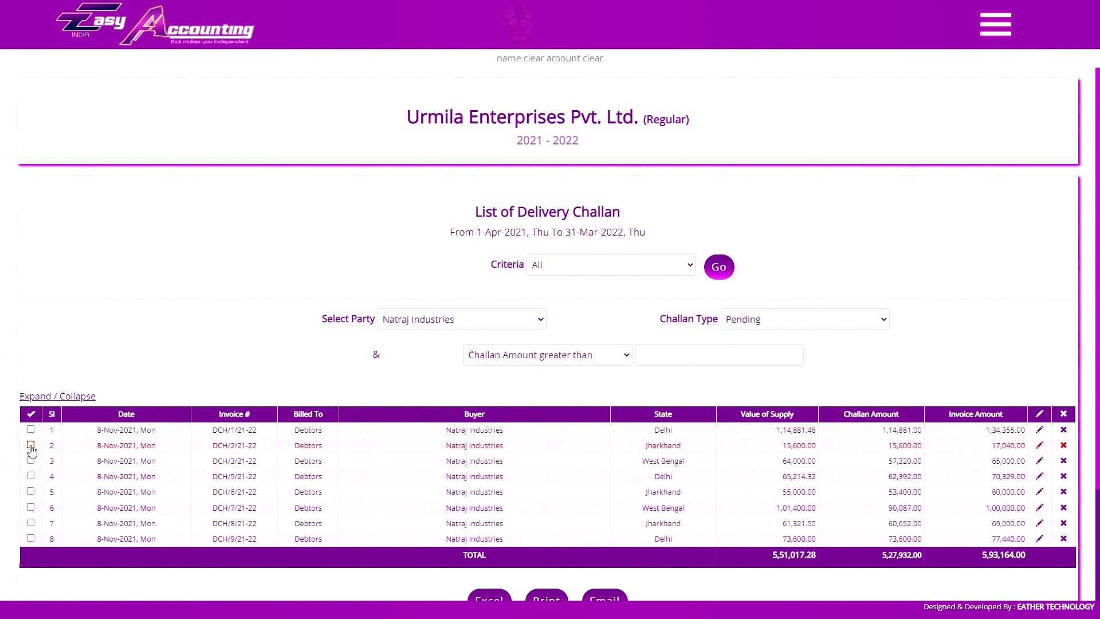
pyautogui.click(30, 445)
pyautogui.click(30, 460)
pyautogui.click(30, 491)
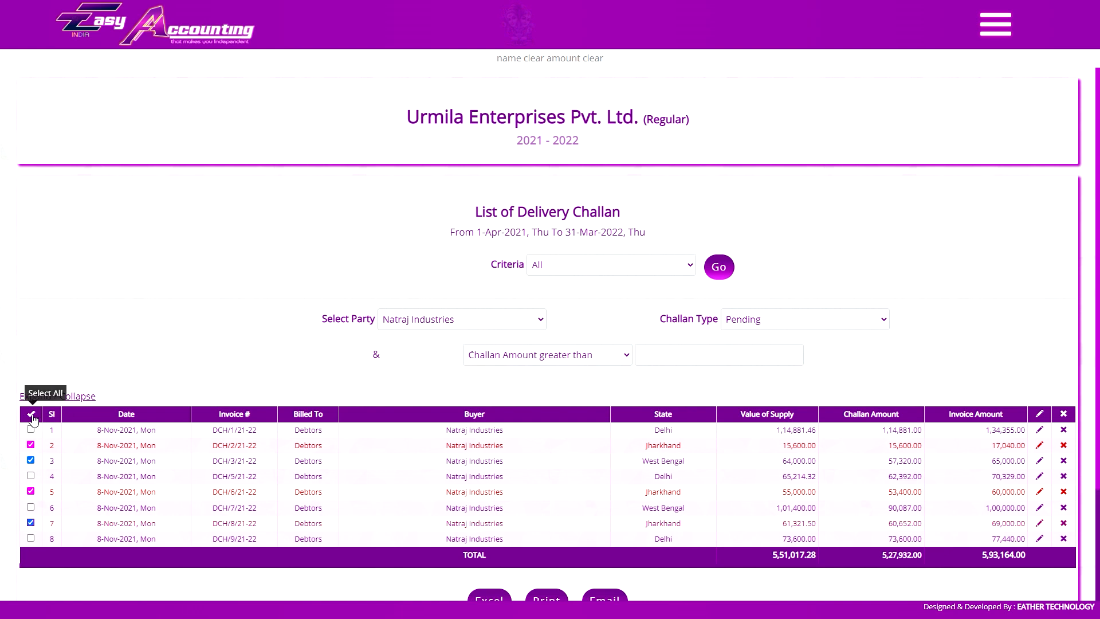
pyautogui.click(31, 415)
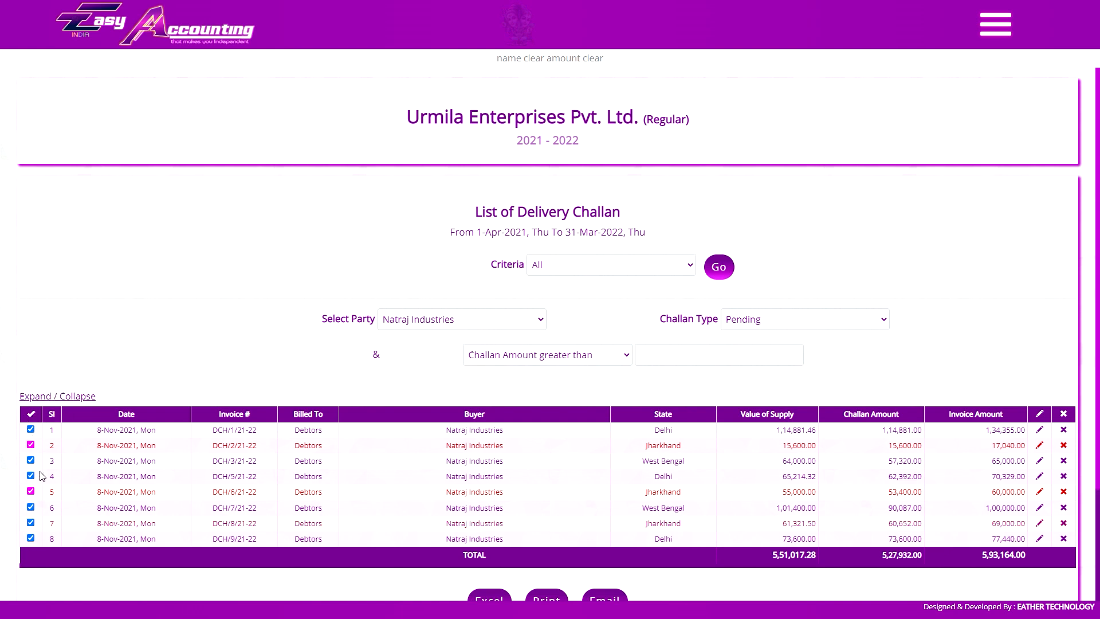
pyautogui.click(31, 415)
pyautogui.click(31, 415)
# Keep Group Wise item population and open challan DCH/1/21-22 to review its items.
pyautogui.scroll(-1, 532, 313)
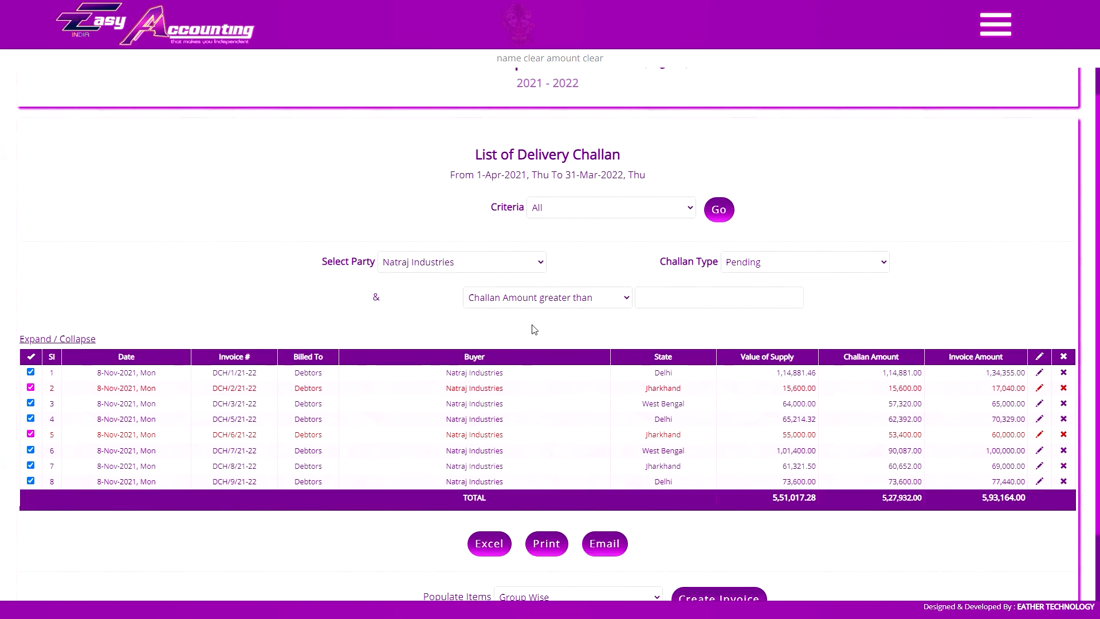
pyautogui.scroll(-1, 582, 400)
pyautogui.click(542, 521)
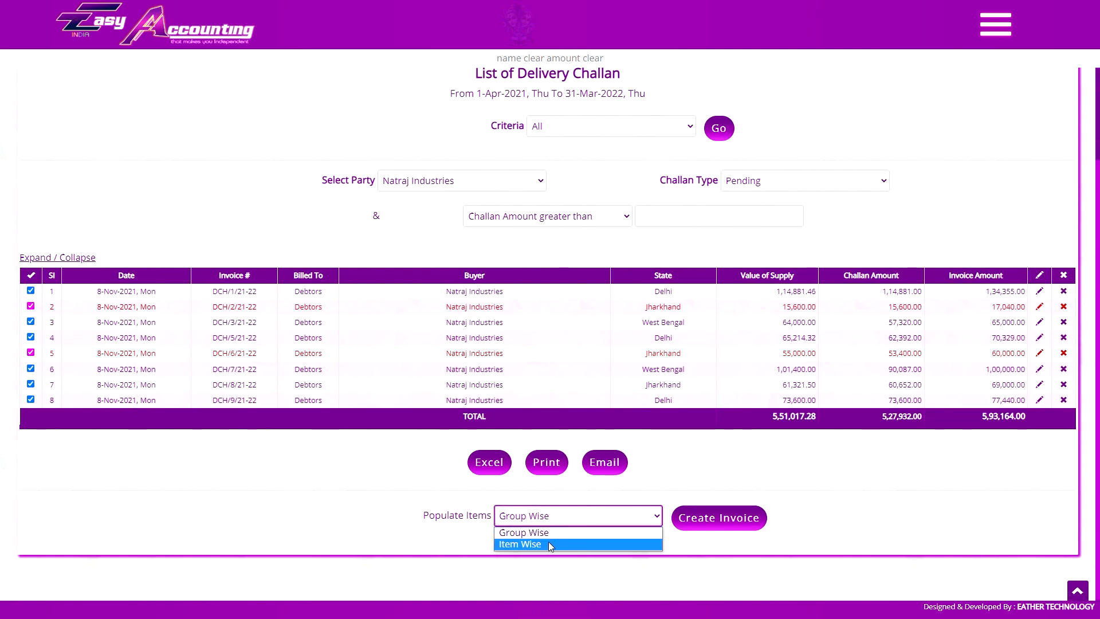
pyautogui.click(573, 519)
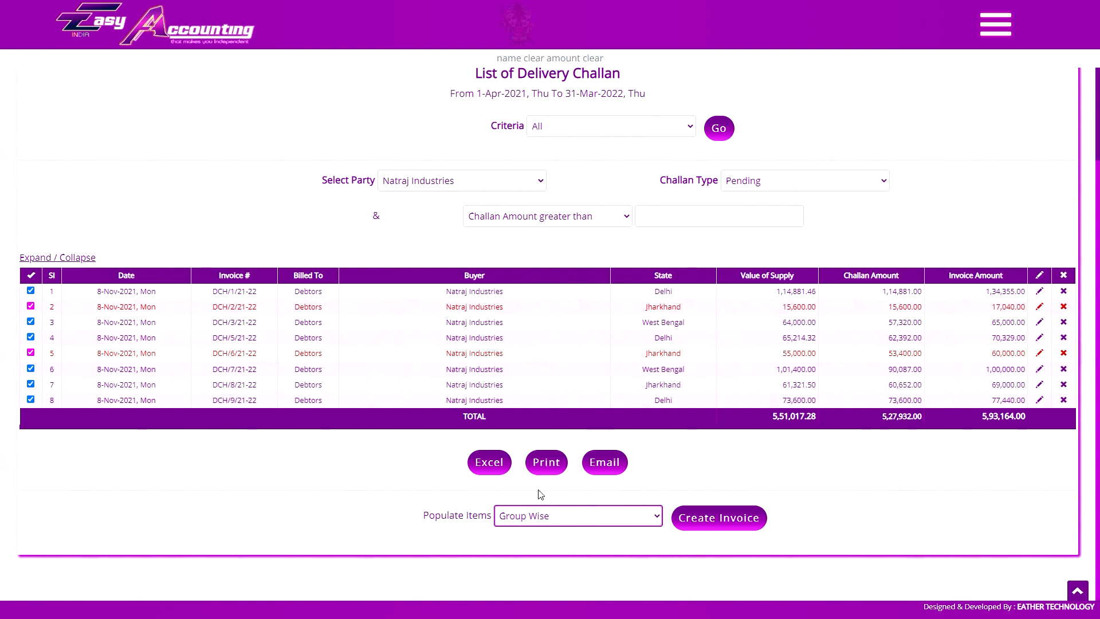
pyautogui.click(234, 291)
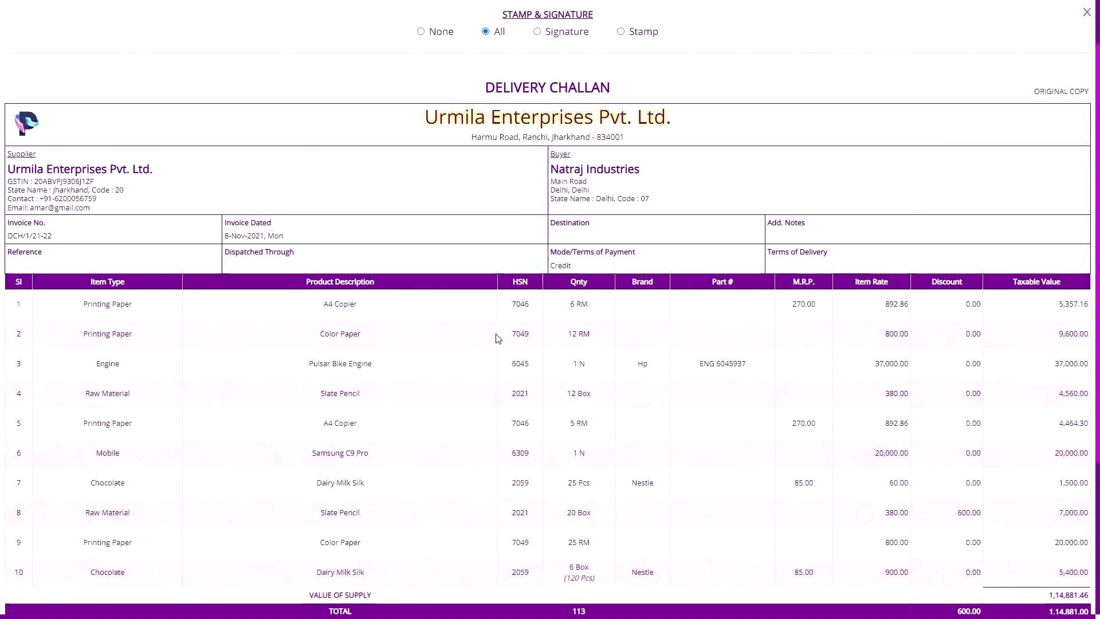
# Review the DCH/1/21-22 item lines, then close the challan preview.
pyautogui.scroll(-5, 437, 324)
pyautogui.scroll(2, 465, 352)
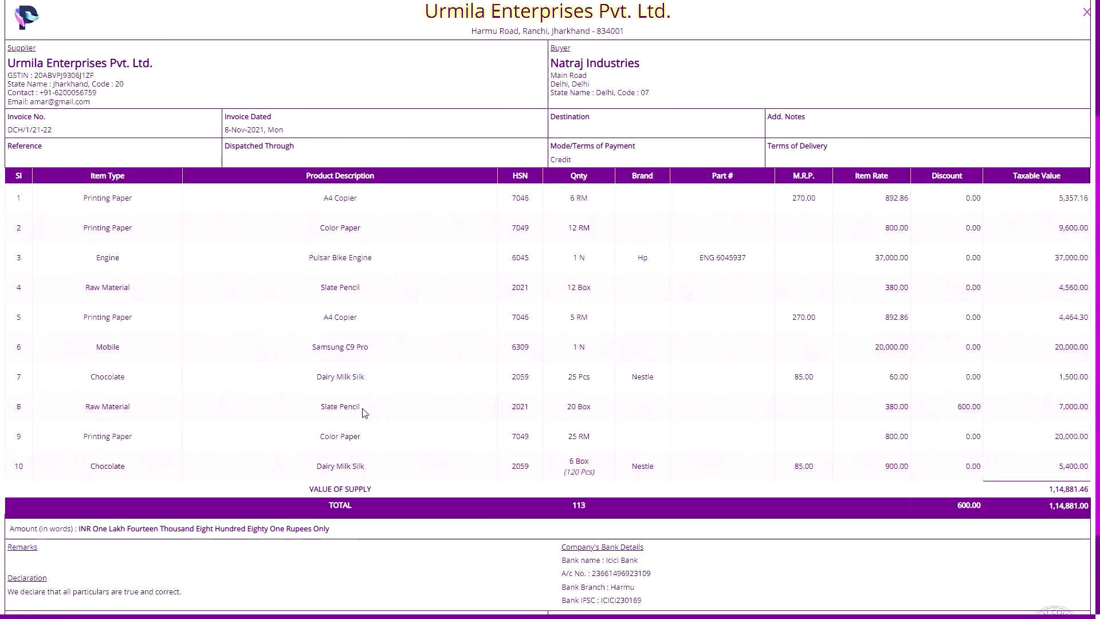
pyautogui.scroll(1, 250, 381)
pyautogui.scroll(2, 250, 381)
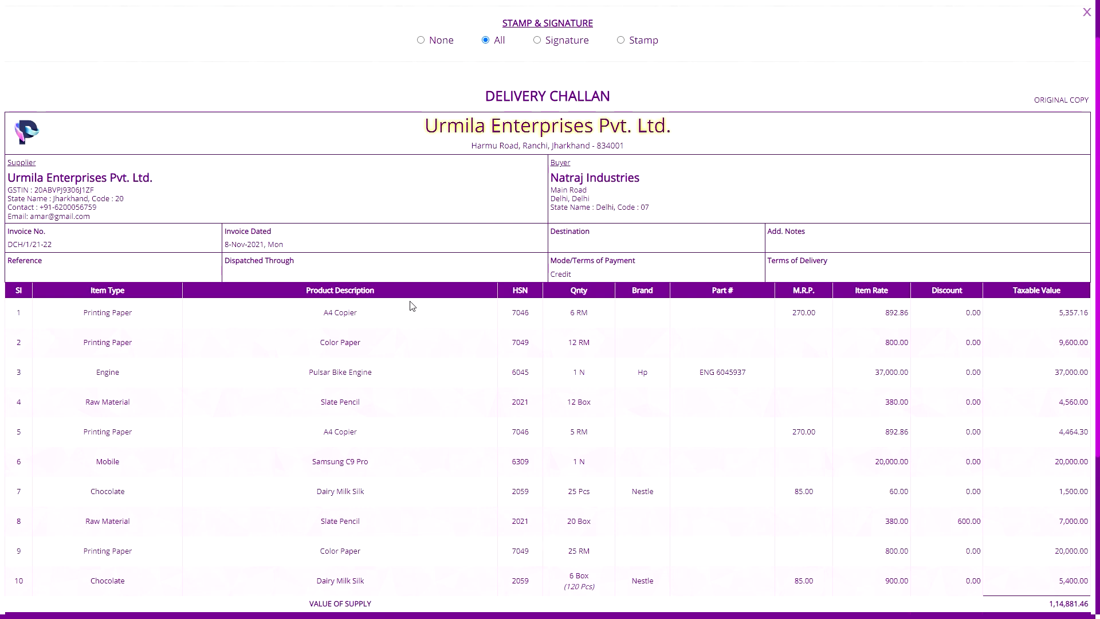
pyautogui.scroll(-1, 218, 434)
pyautogui.scroll(2, 423, 239)
pyautogui.scroll(-2, 189, 454)
pyautogui.scroll(1, 182, 464)
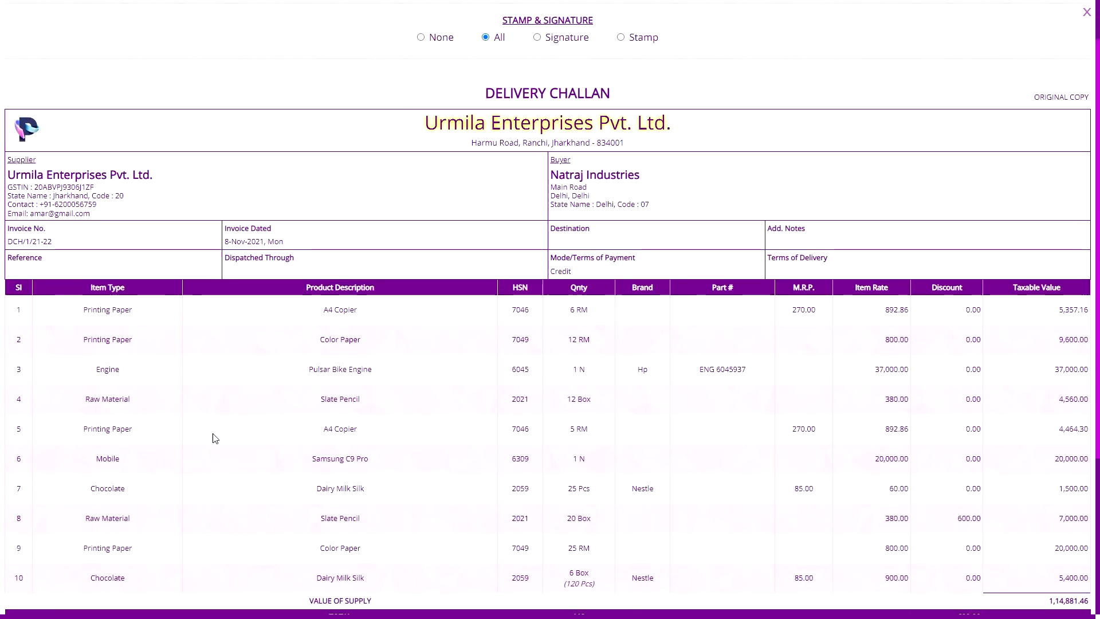
pyautogui.scroll(1, 343, 375)
pyautogui.scroll(-3, 395, 401)
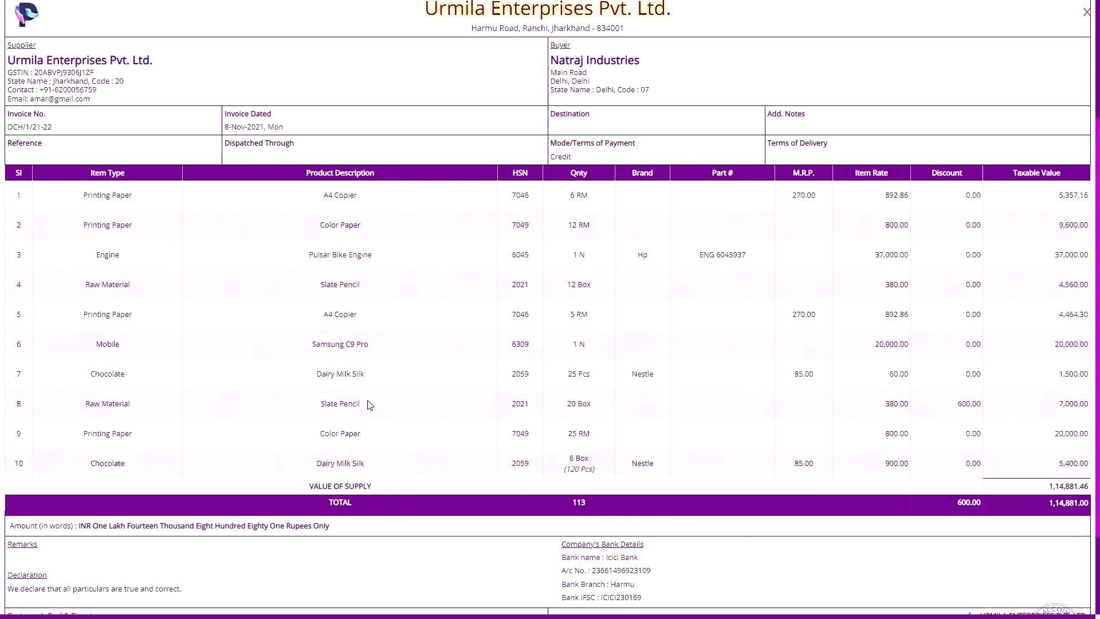
pyautogui.scroll(-2, 108, 400)
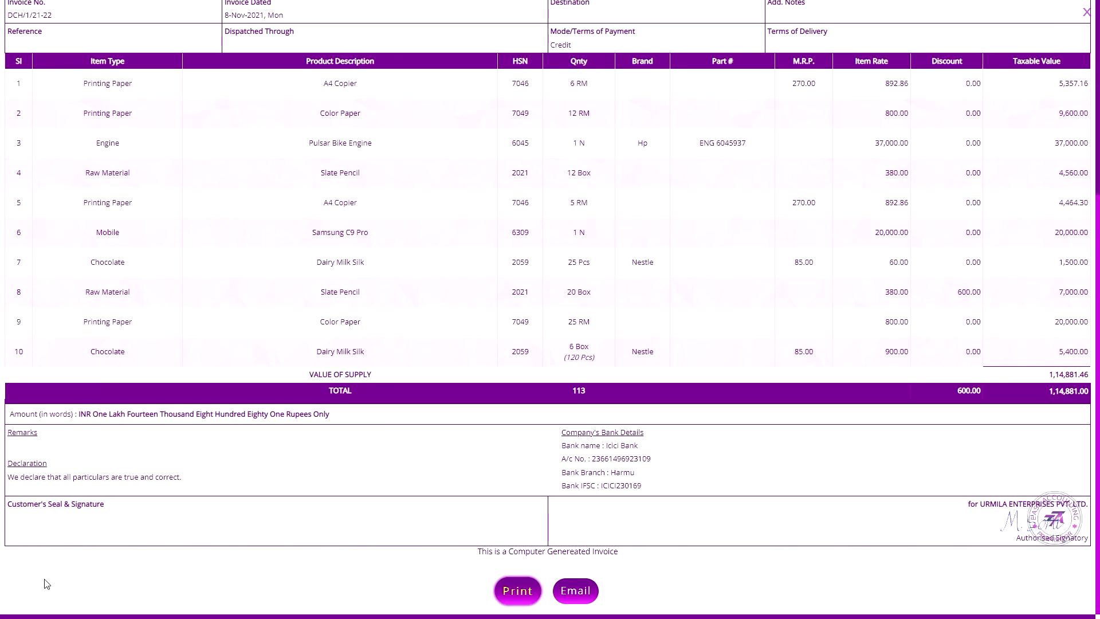
pyautogui.scroll(2, 125, 329)
pyautogui.press('Escape')
# Set Populate Items to Item Wise after rechecking the DCH/1/21-22 preview.
pyautogui.click(532, 517)
pyautogui.click(532, 547)
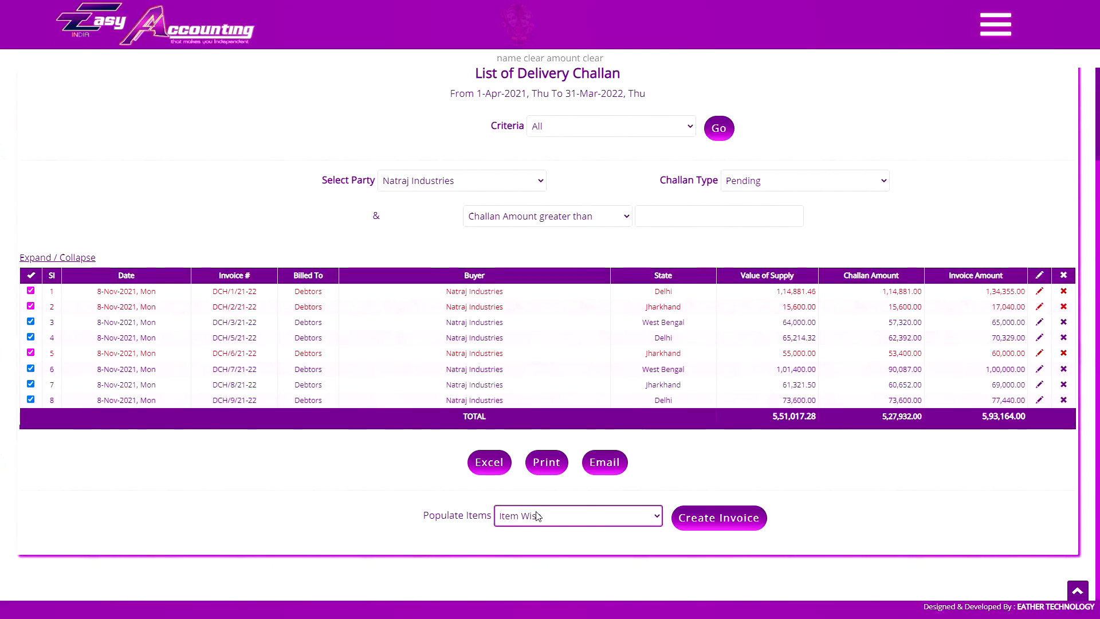
pyautogui.click(554, 517)
pyautogui.click(556, 532)
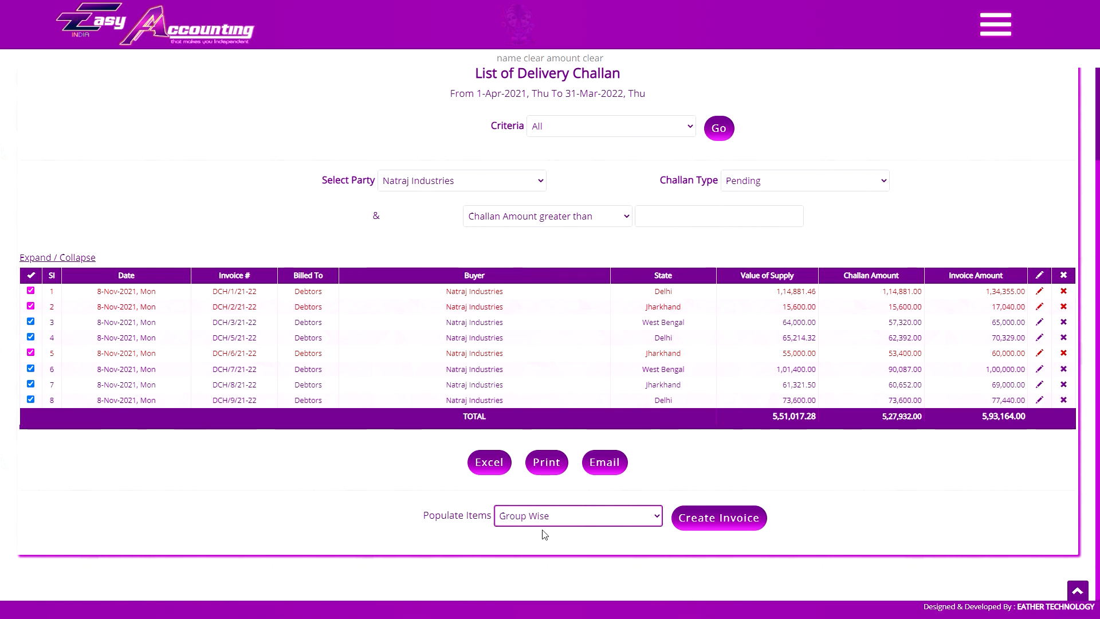
pyautogui.click(678, 518)
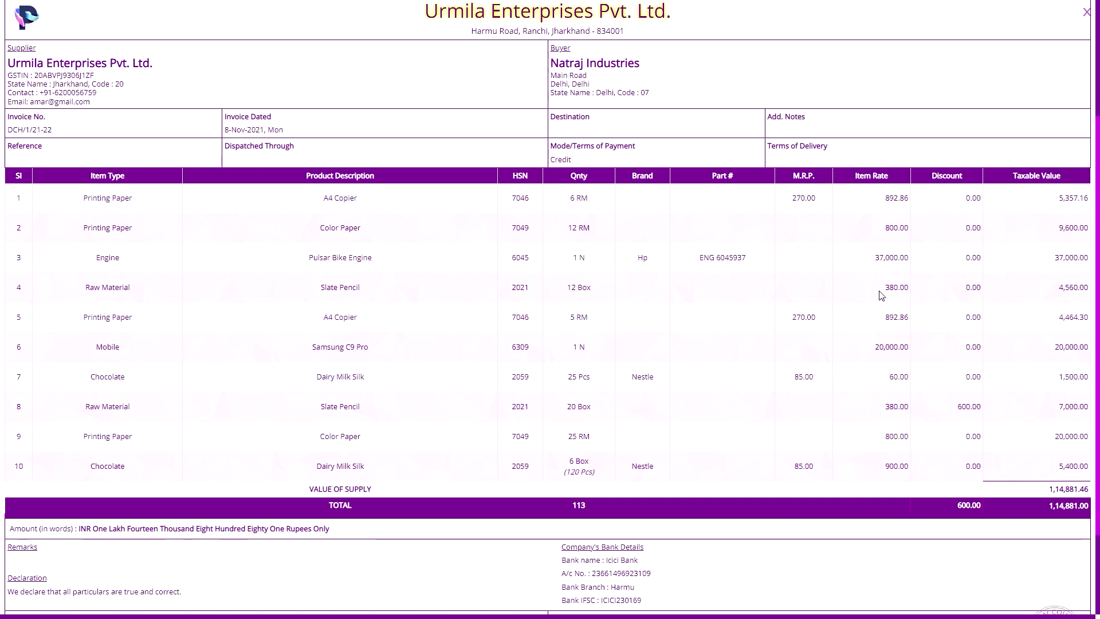
pyautogui.moveTo(573, 288)
pyautogui.press('Escape')
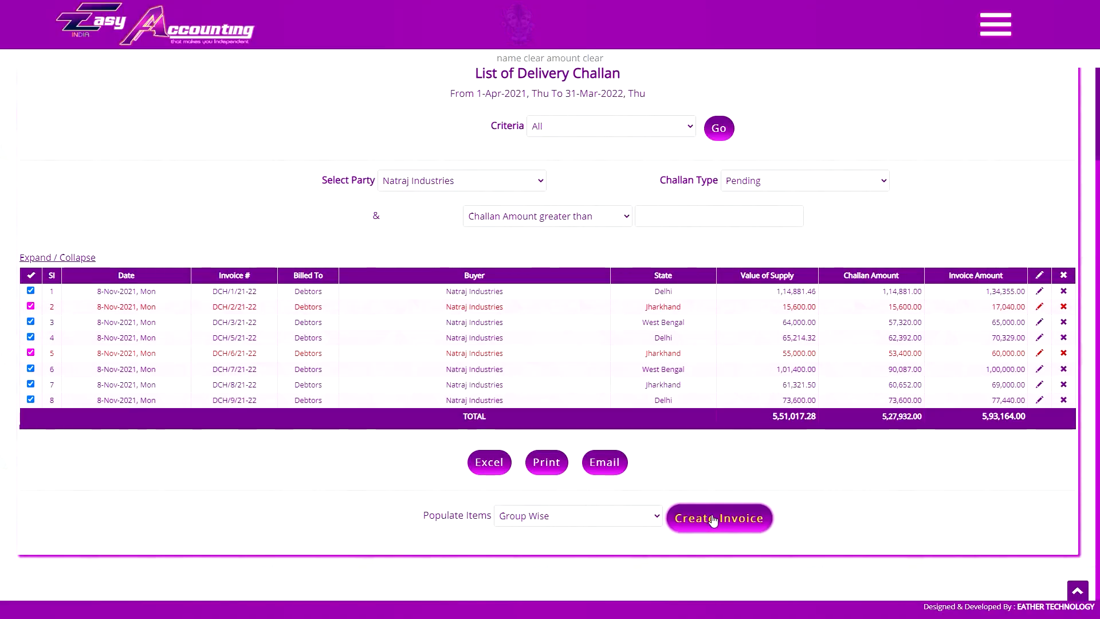
pyautogui.click(564, 515)
pyautogui.click(548, 541)
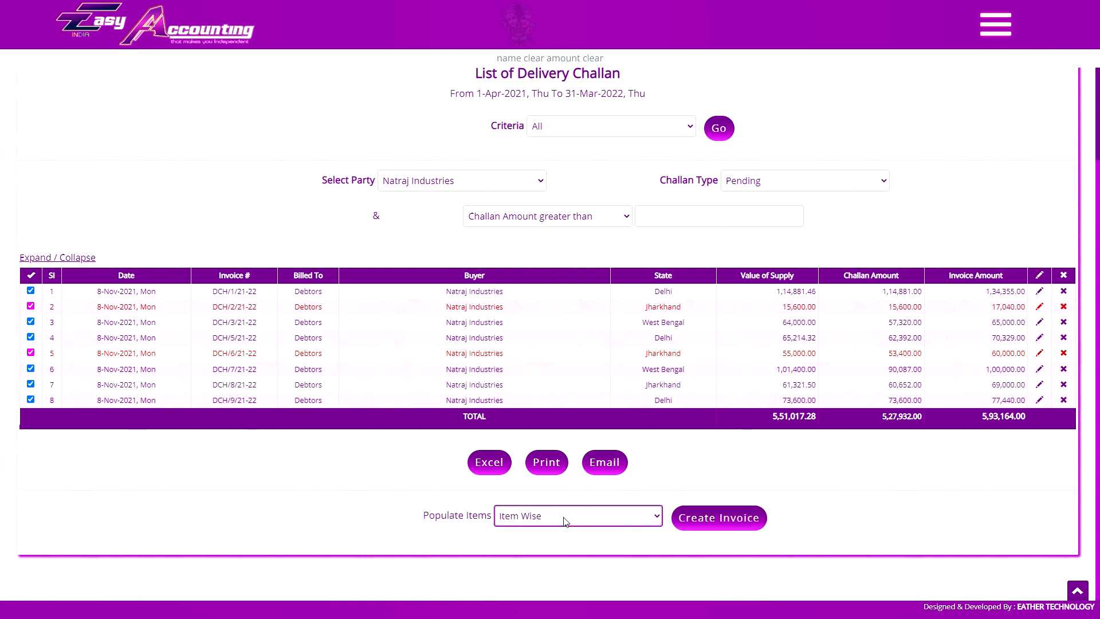
# Attempt invoice creation from the ticked challans, then return to the challan list.
pyautogui.click(717, 518)
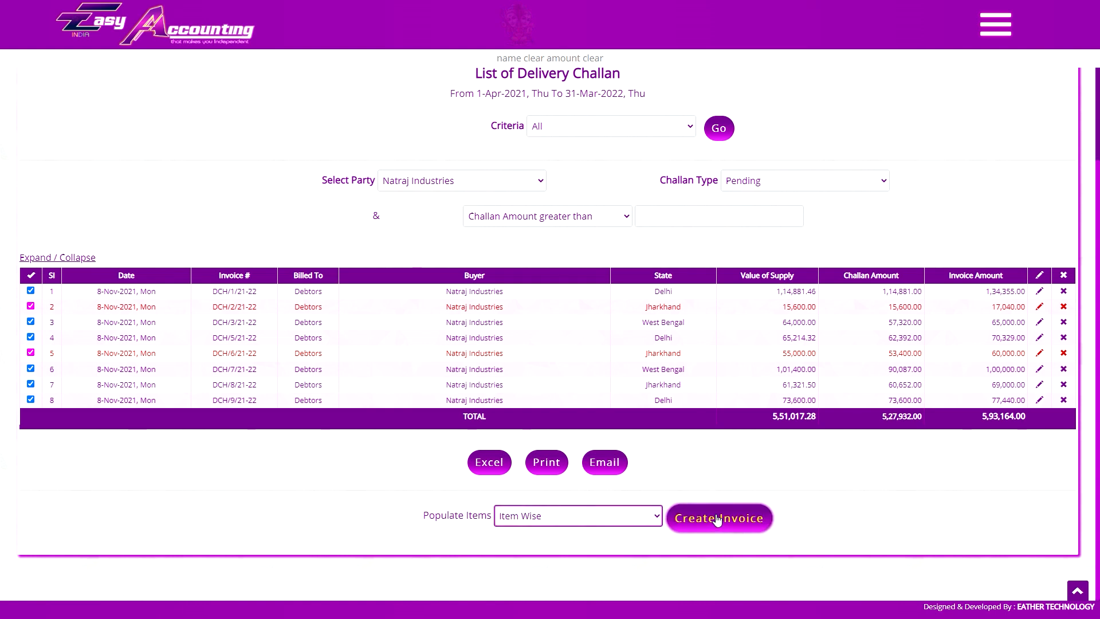
pyautogui.scroll(-20, 537, 240)
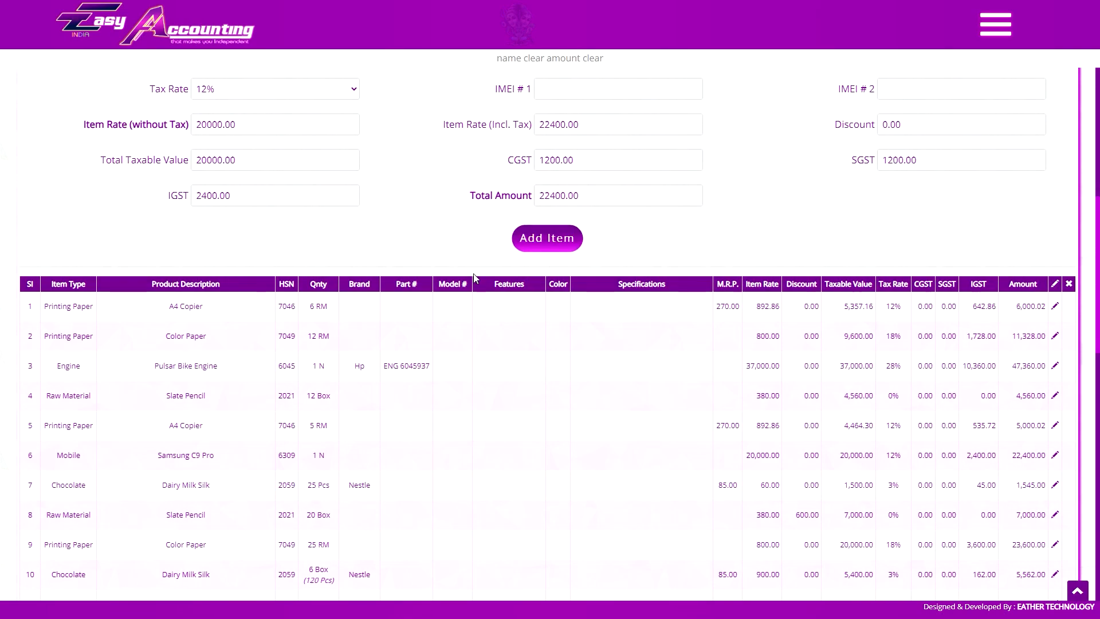
pyautogui.scroll(-4, 201, 392)
pyautogui.scroll(15, 225, 421)
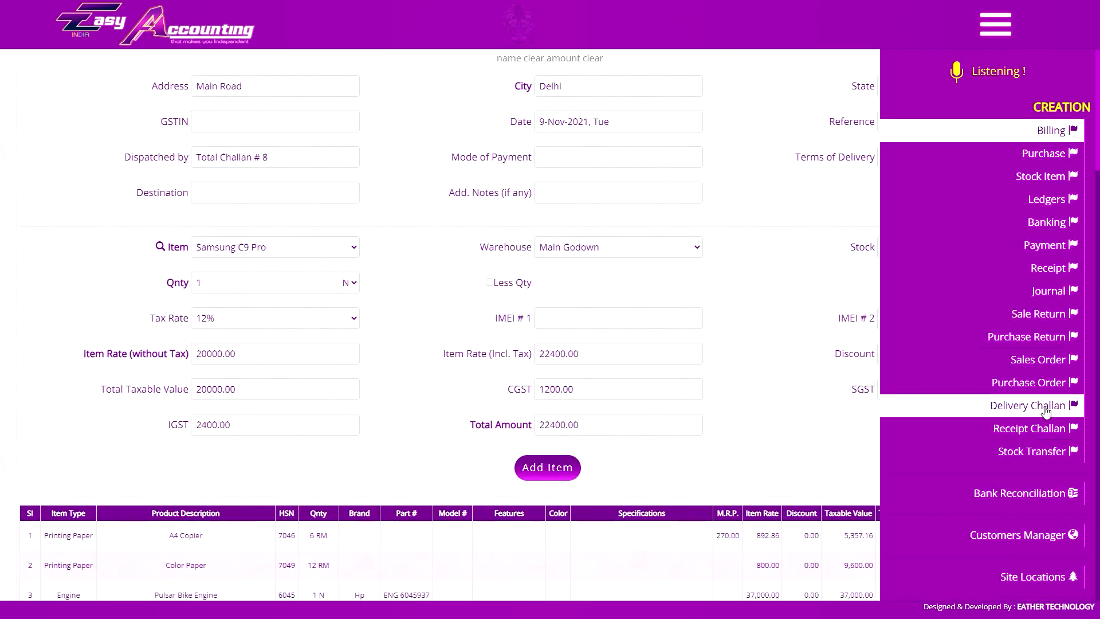
pyautogui.click(922, 404)
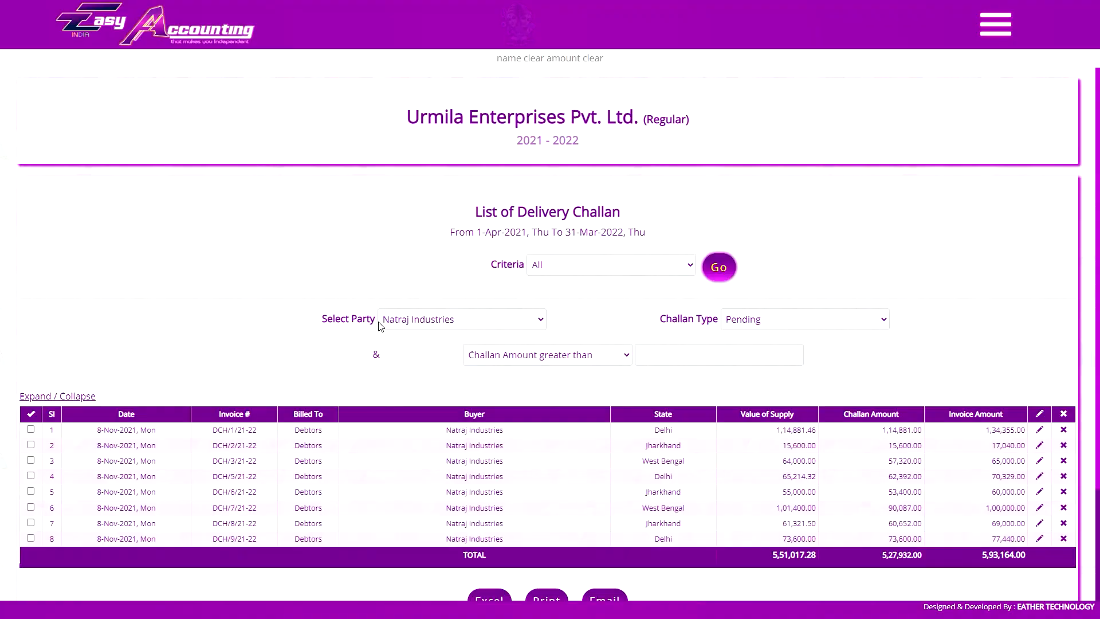
pyautogui.scroll(-3, 676, 521)
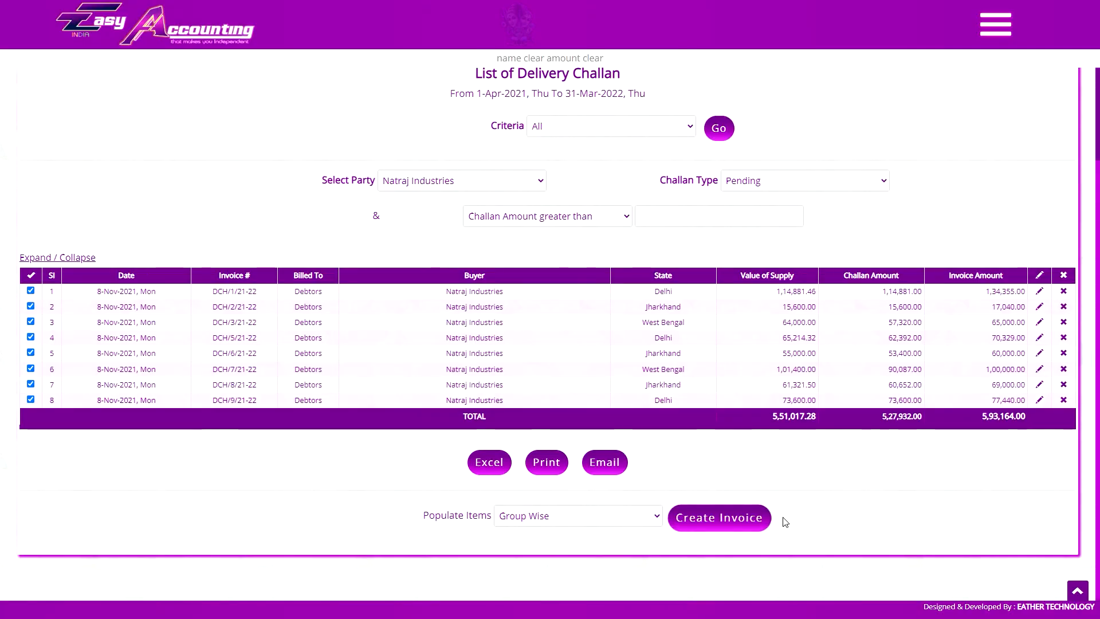
# Create invoice #11 from the eight challans with items populated Group Wise, confirming OK.
pyautogui.click(550, 517)
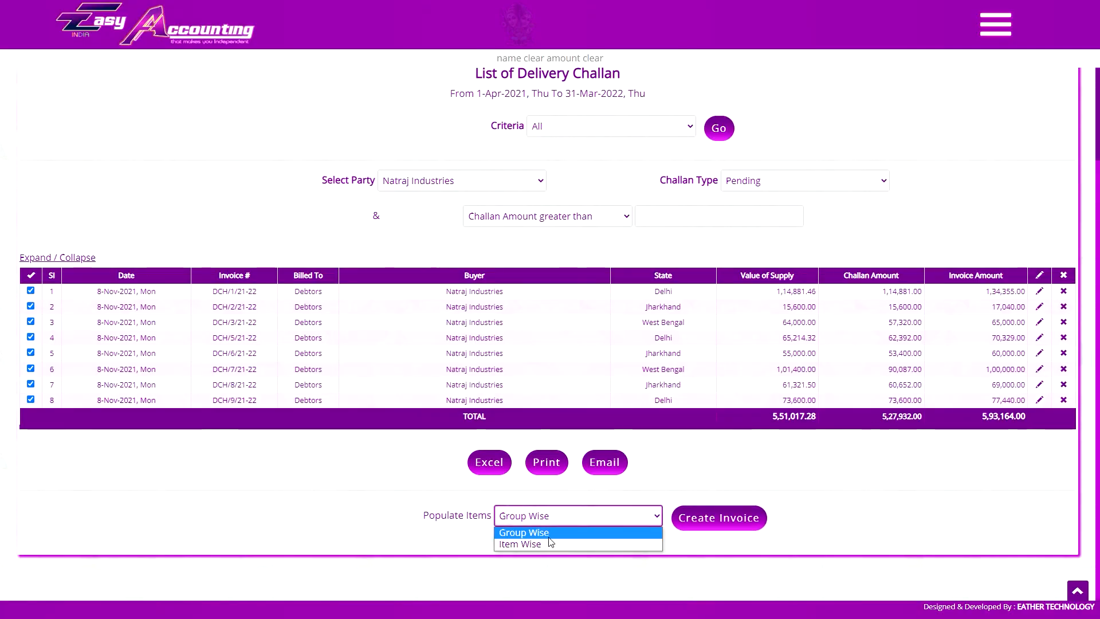
pyautogui.click(538, 537)
pyautogui.click(724, 518)
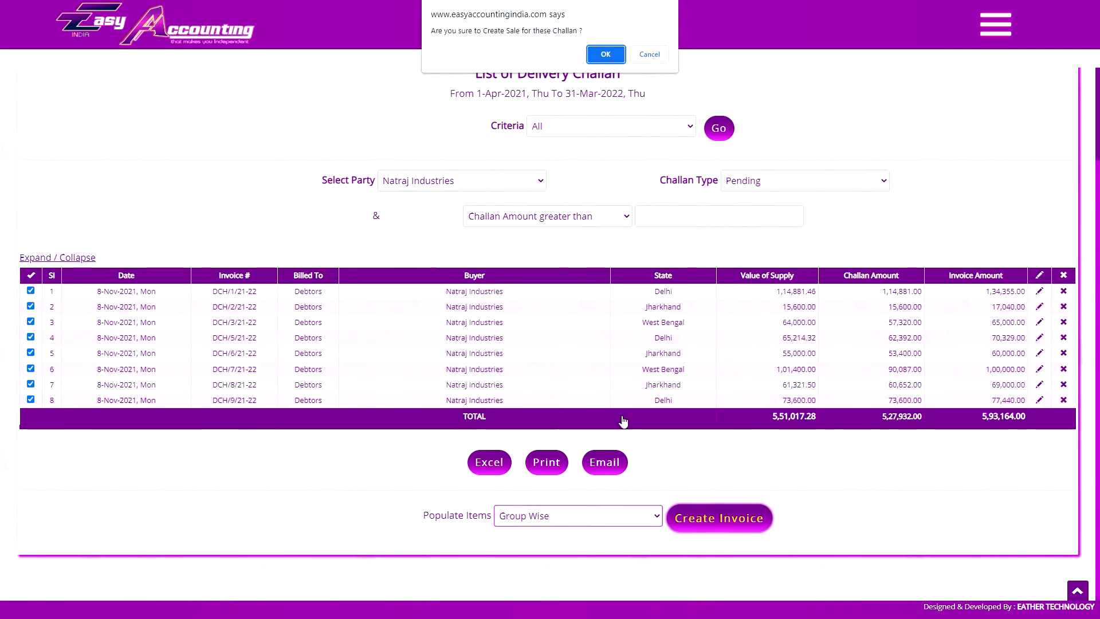
pyautogui.press('Return')
pyautogui.scroll(-10, 370, 224)
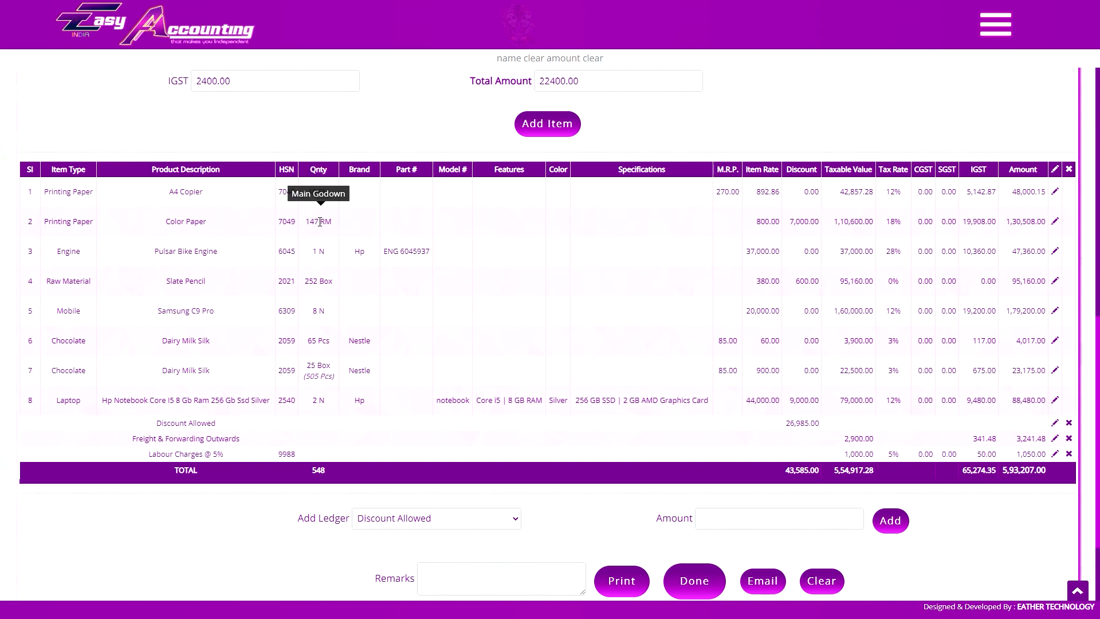
pyautogui.scroll(10, 472, 348)
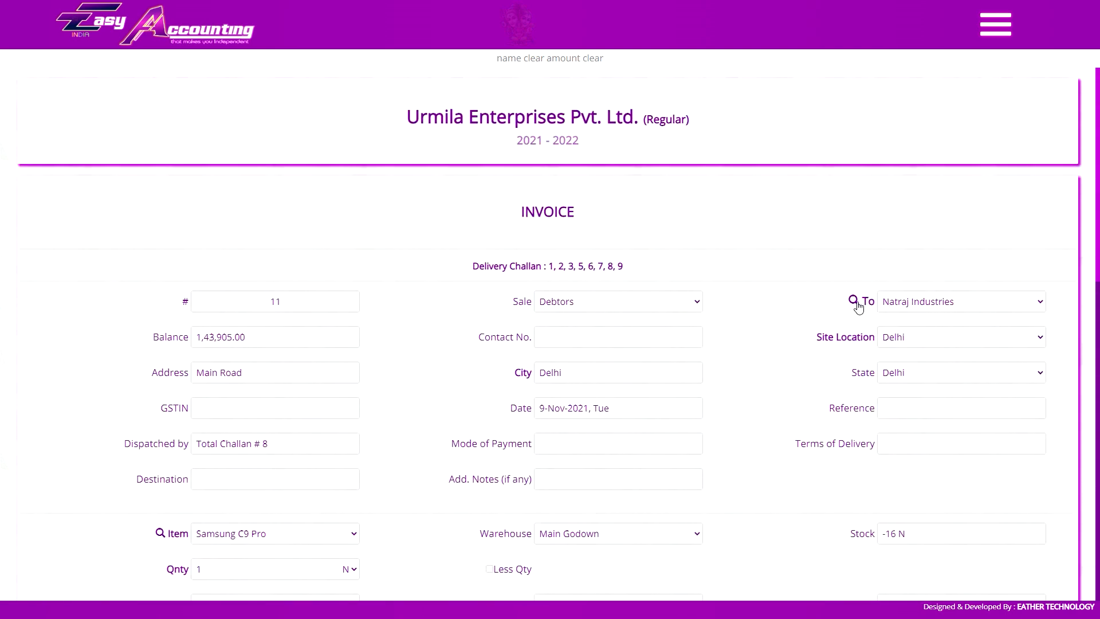
# Set the invoice's Site Location to Natraj Industries' Ranchi site.
pyautogui.click(920, 338)
pyautogui.click(914, 370)
pyautogui.click(920, 341)
pyautogui.click(916, 377)
pyautogui.scroll(-8, 908, 339)
pyautogui.scroll(8, 1008, 460)
pyautogui.click(924, 341)
pyautogui.scroll(-10, 967, 397)
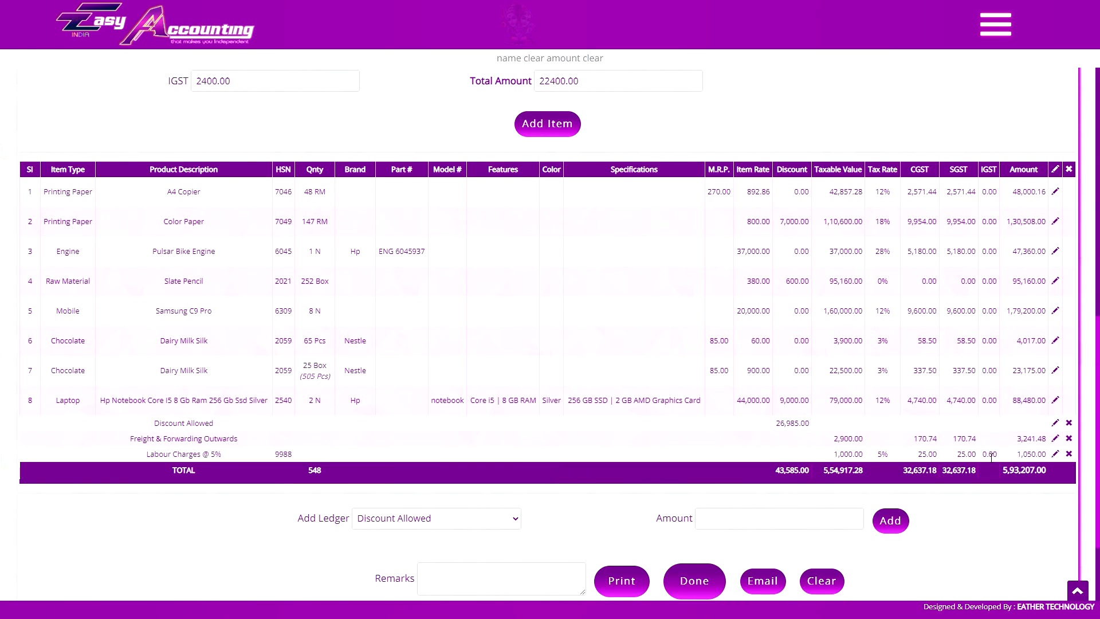
pyautogui.scroll(10, 897, 335)
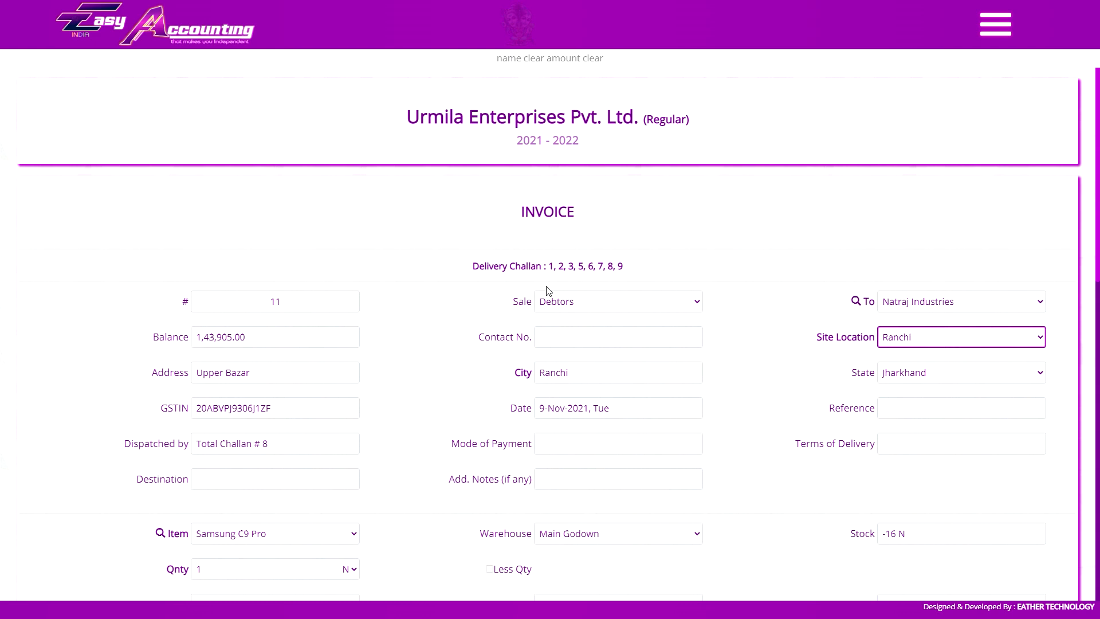
pyautogui.click(492, 235)
pyautogui.press('Tab')
pyautogui.click(285, 455)
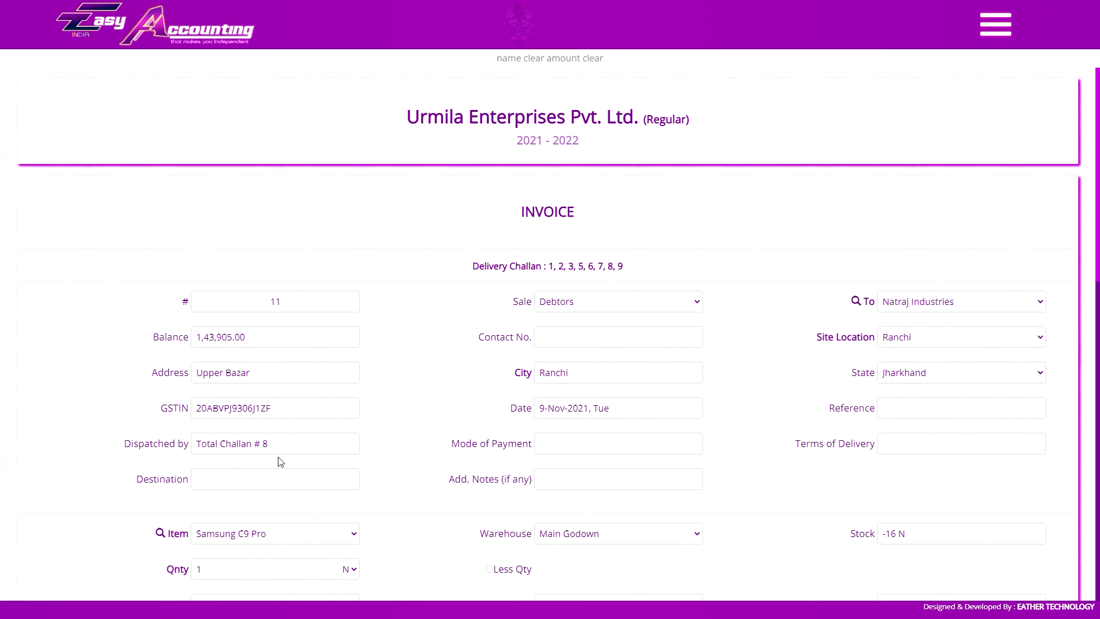
pyautogui.press('Tab')
pyautogui.click(577, 245)
pyautogui.scroll(-10, 521, 264)
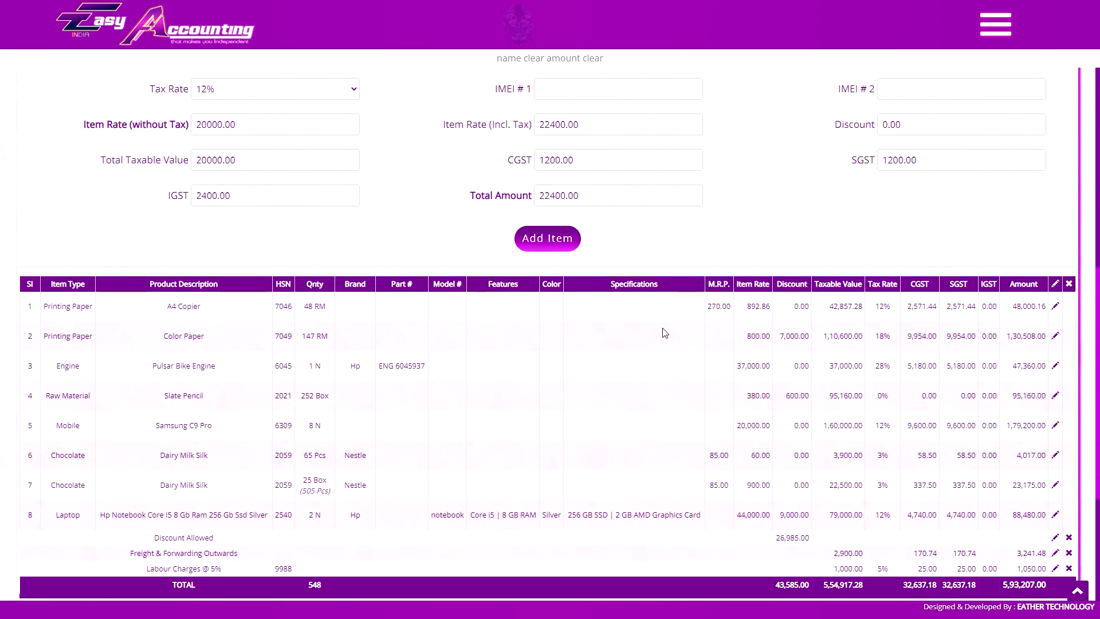
# Edit the Dairy Milk Silk line in row 6, entering 80 and a 10% discount.
pyautogui.click(1054, 455)
pyautogui.click(252, 238)
pyautogui.write('80')
pyautogui.click(912, 241)
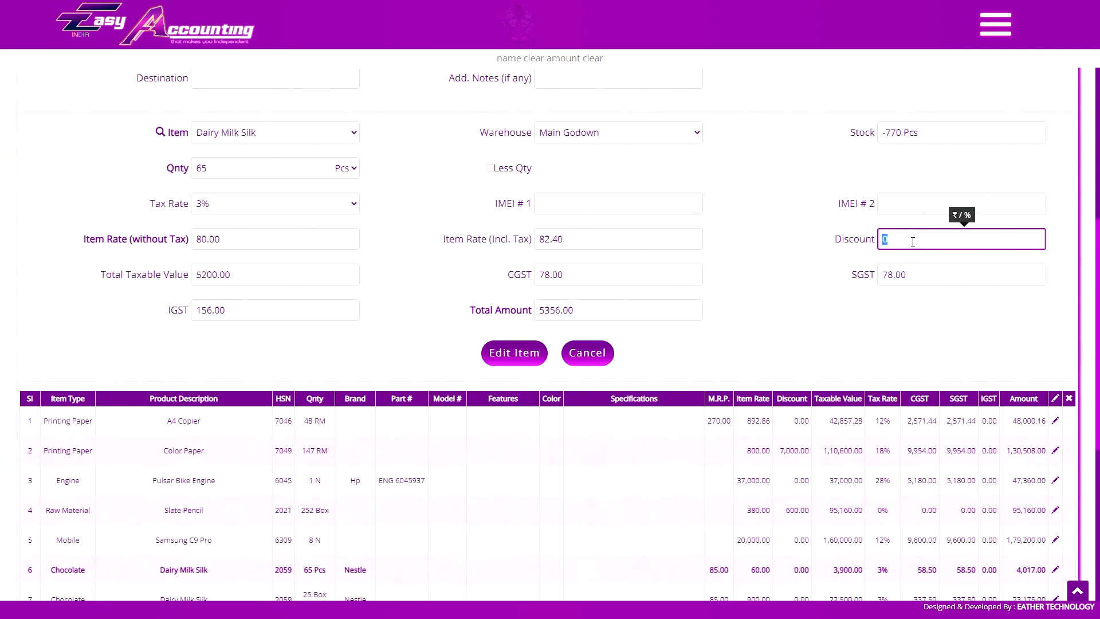
pyautogui.write('10%')
pyautogui.press('Tab')
pyautogui.click(60, 180)
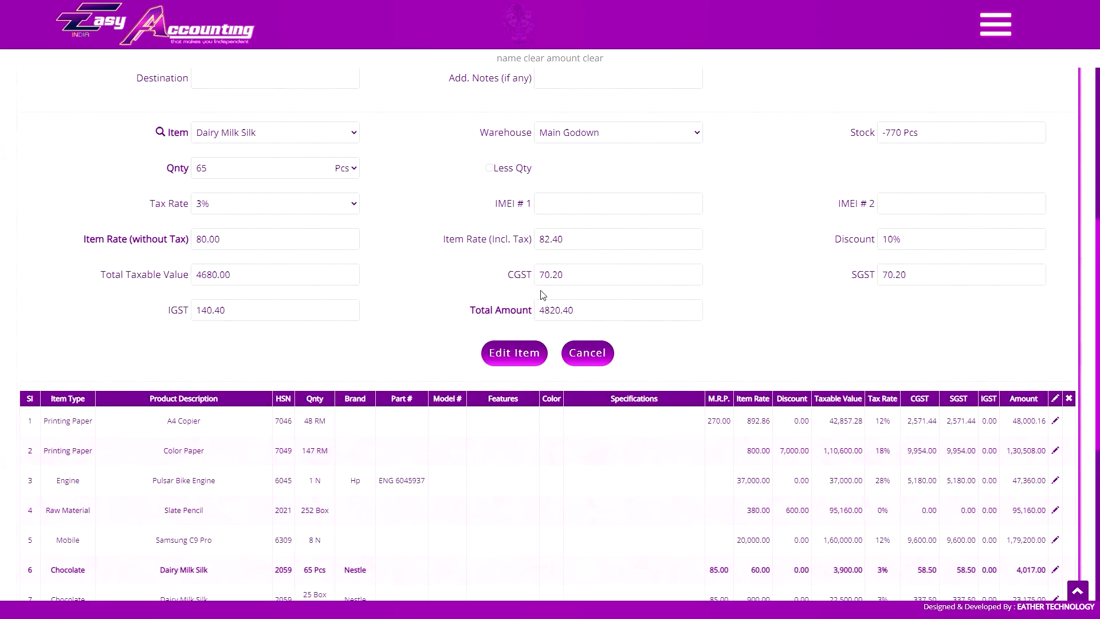
# Delete the Labour Charges ledger line from the invoice.
pyautogui.scroll(-6, 470, 269)
pyautogui.click(385, 395)
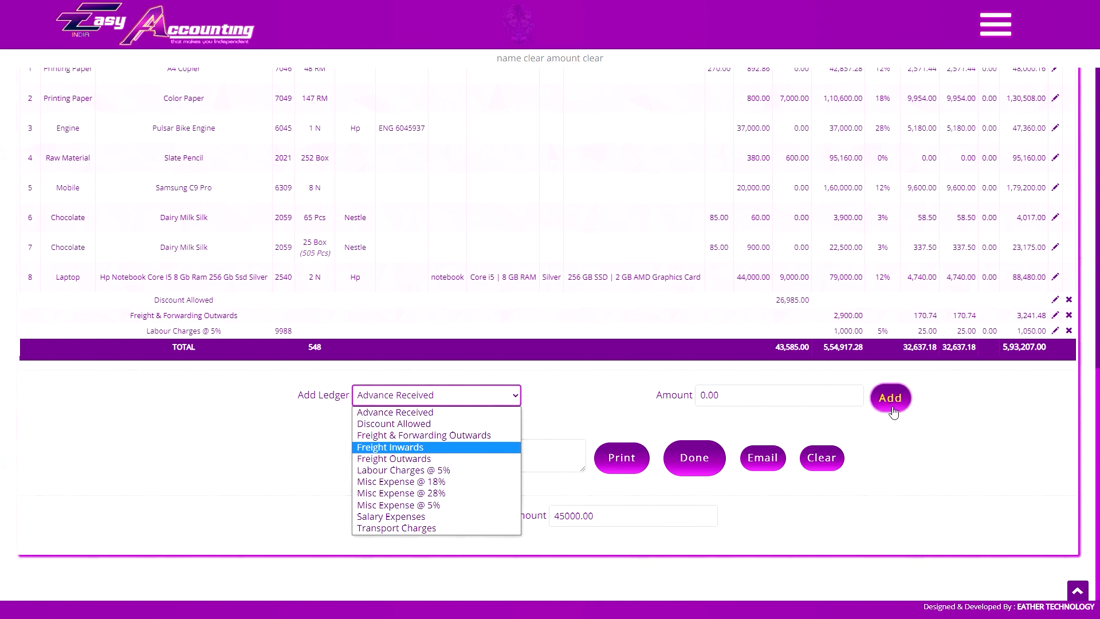
pyautogui.click(1069, 332)
pyautogui.click(1069, 330)
pyautogui.click(606, 58)
# Change the Freight & Forwarding Outwards amount to 2000.
pyautogui.click(1055, 331)
pyautogui.click(727, 397)
pyautogui.write('2000')
pyautogui.press('Tab')
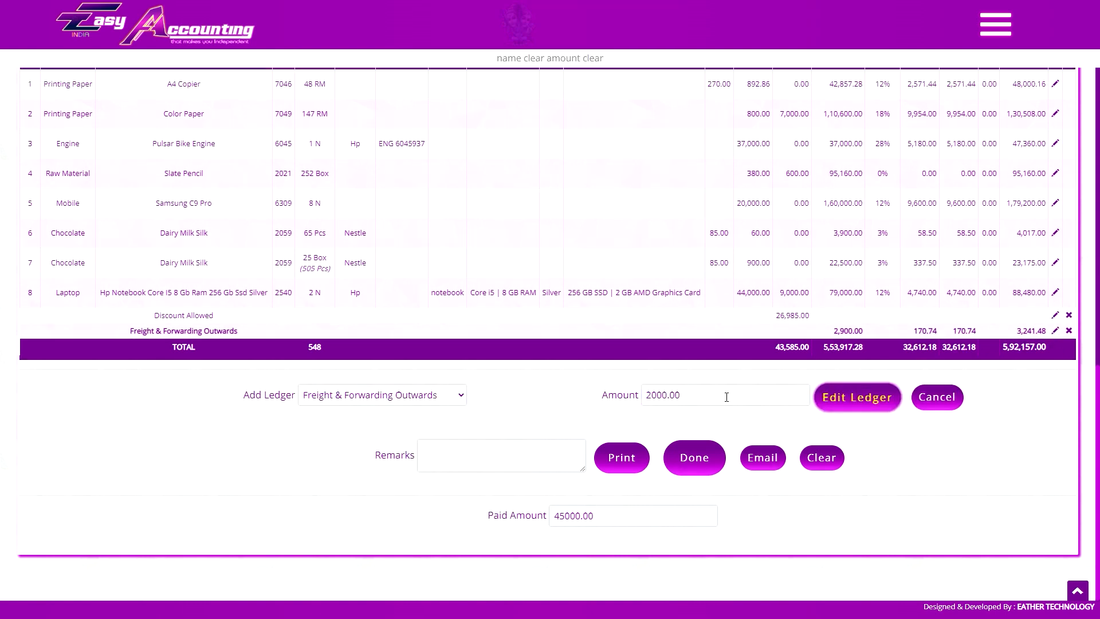
pyautogui.press('Return')
# Enter 145000 as the invoice's Paid Amount.
pyautogui.click(605, 519)
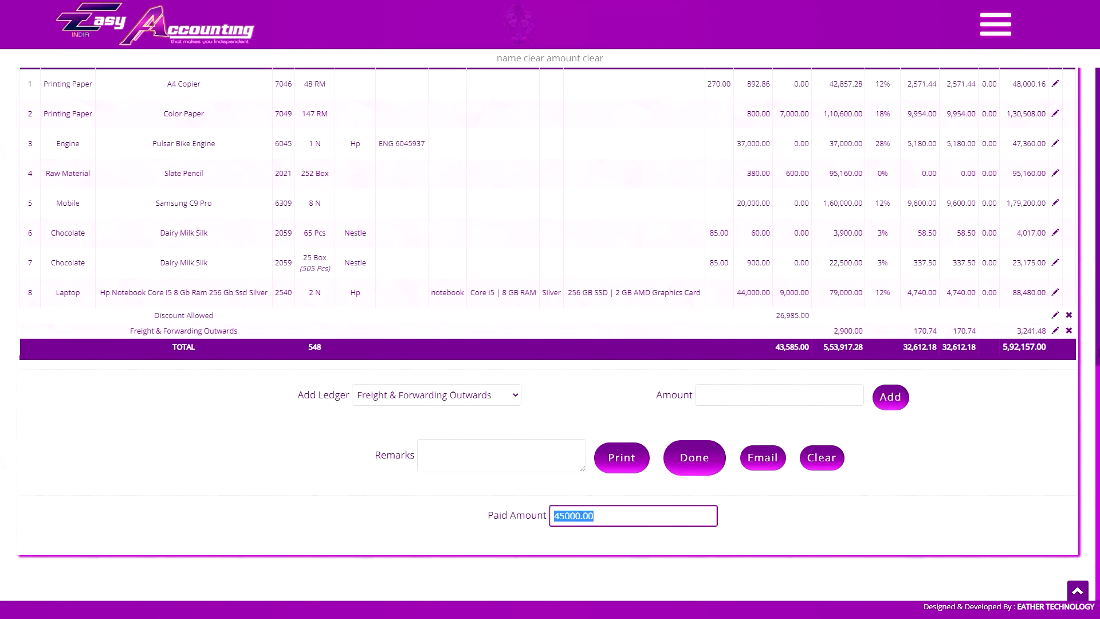
pyautogui.write('1450')
pyautogui.scroll(3, 643, 250)
pyautogui.scroll(-3, 692, 296)
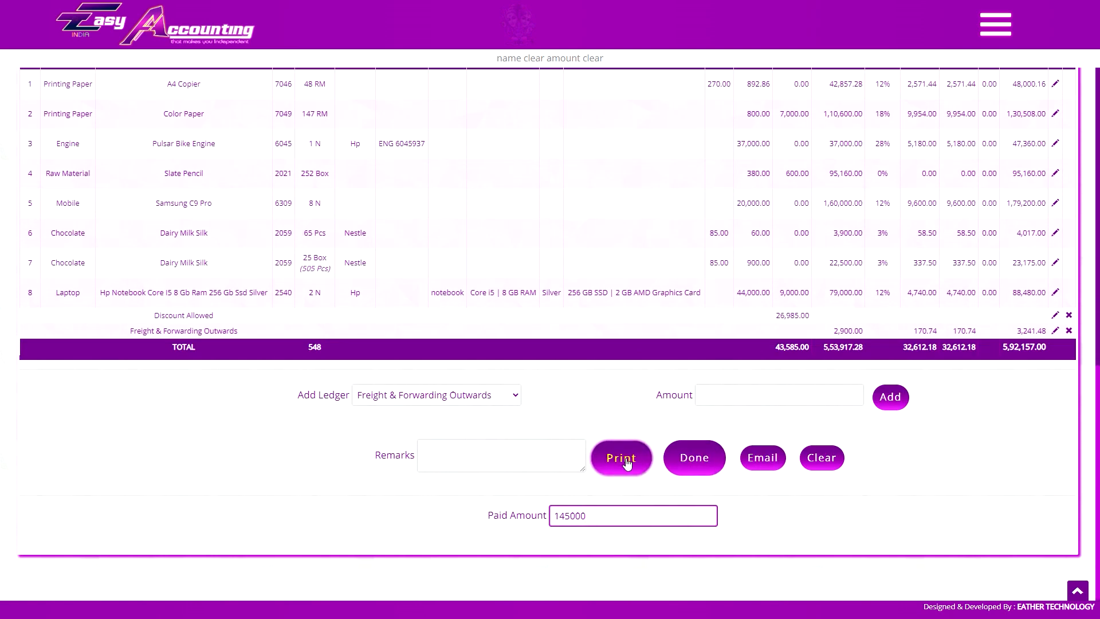
pyautogui.scroll(6, 401, 258)
pyautogui.scroll(-3, 573, 389)
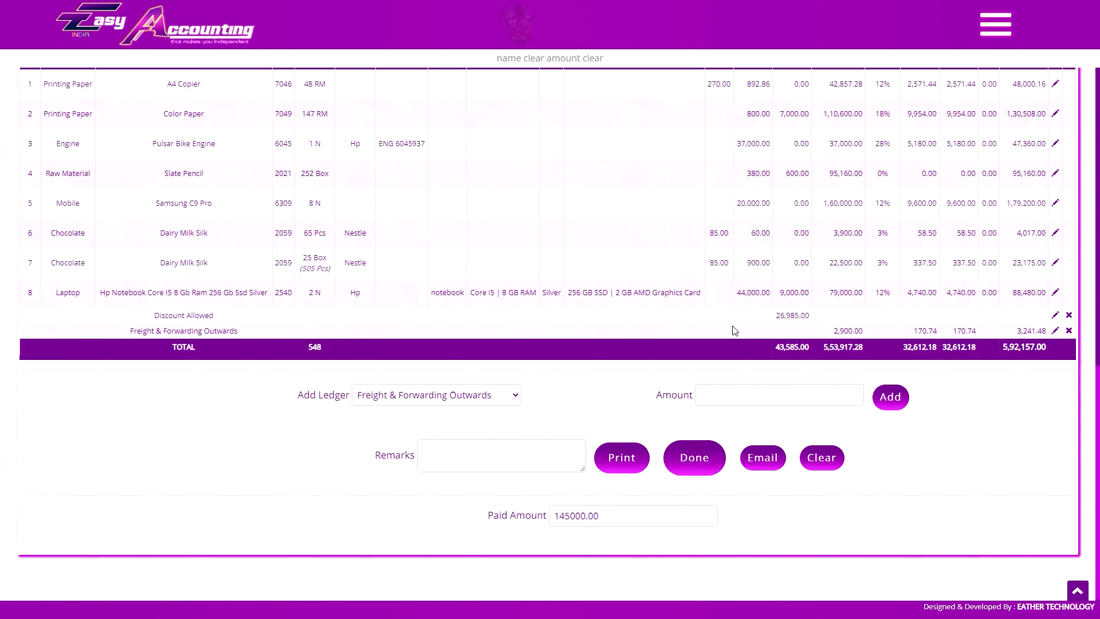
pyautogui.scroll(7, 819, 258)
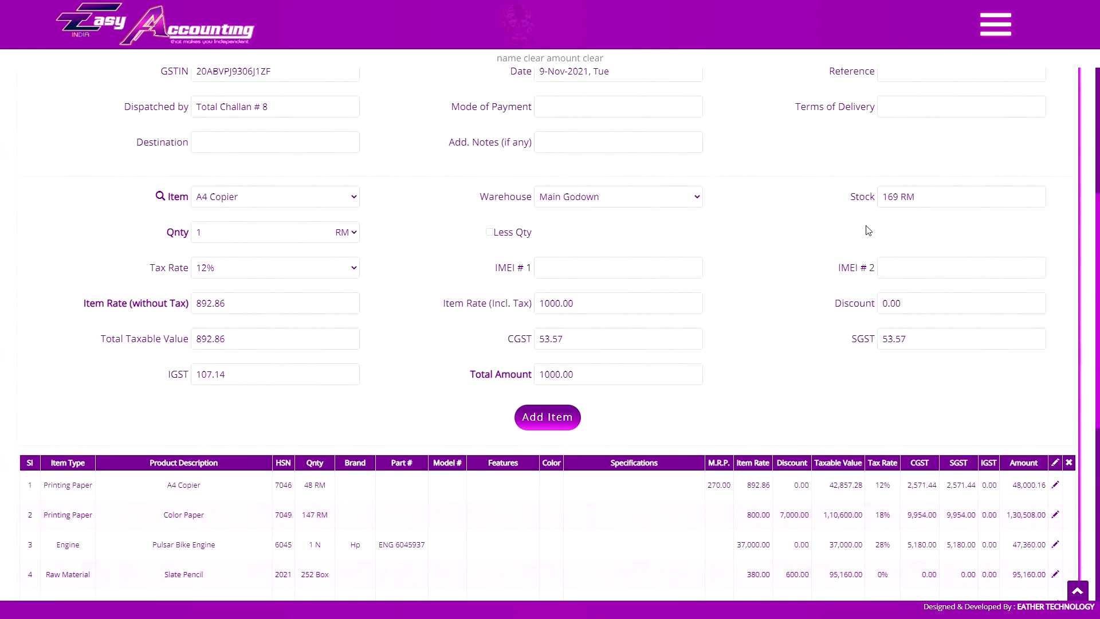
# Save the finished invoice UE/11/21-22 for Natraj Industries totalling 5,92,157.00.
pyautogui.scroll(-10, 744, 343)
pyautogui.click(695, 456)
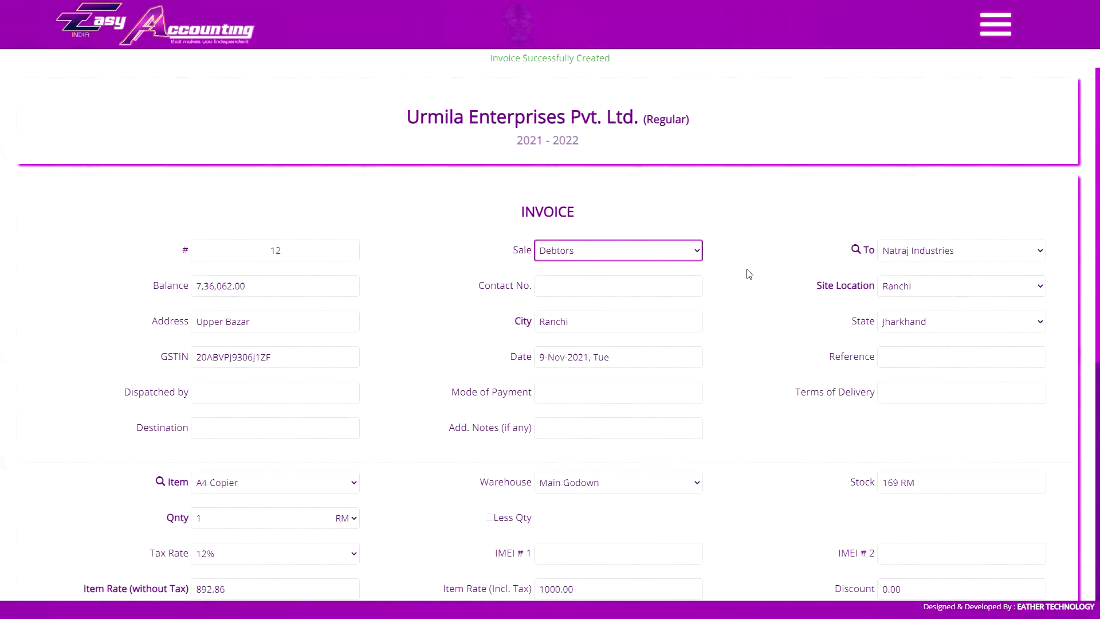
pyautogui.scroll(-3, 784, 213)
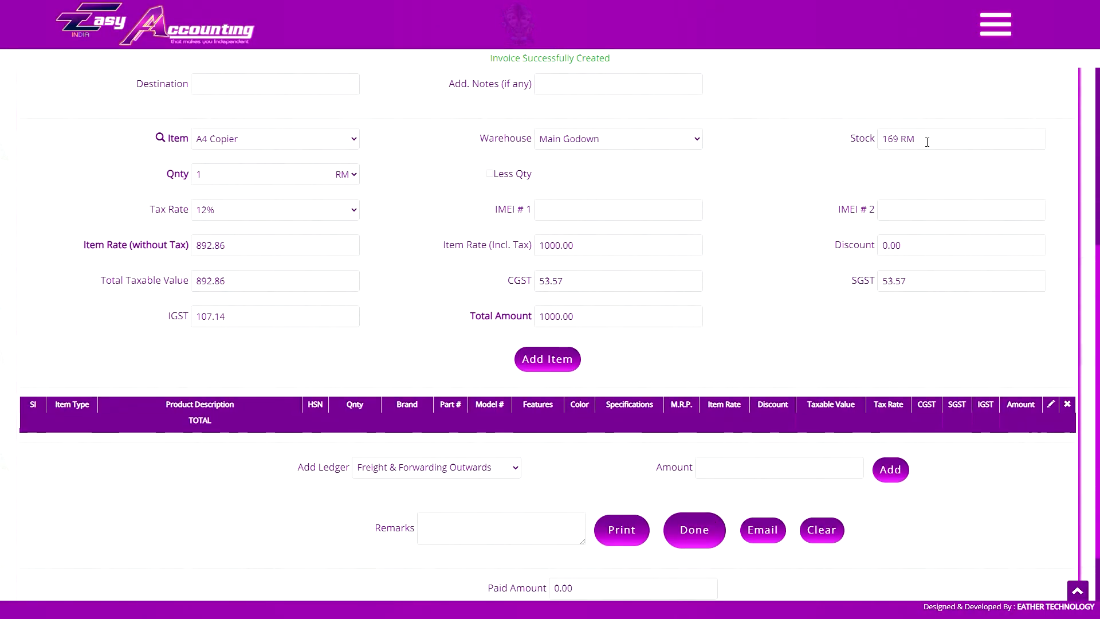
pyautogui.click(241, 147)
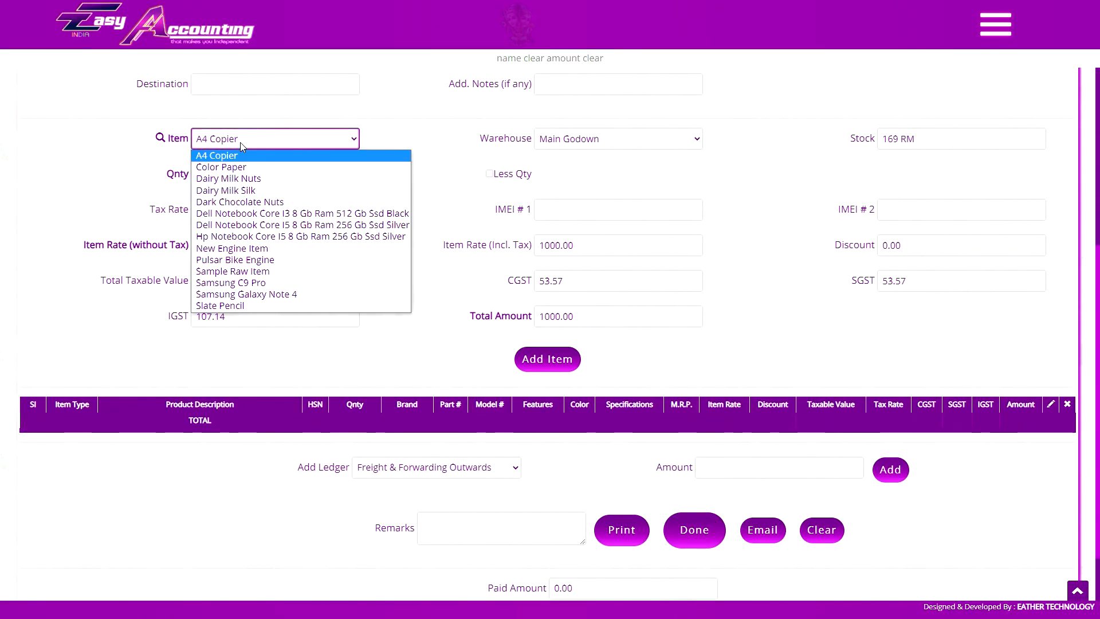
pyautogui.click(832, 156)
pyautogui.scroll(1, 785, 189)
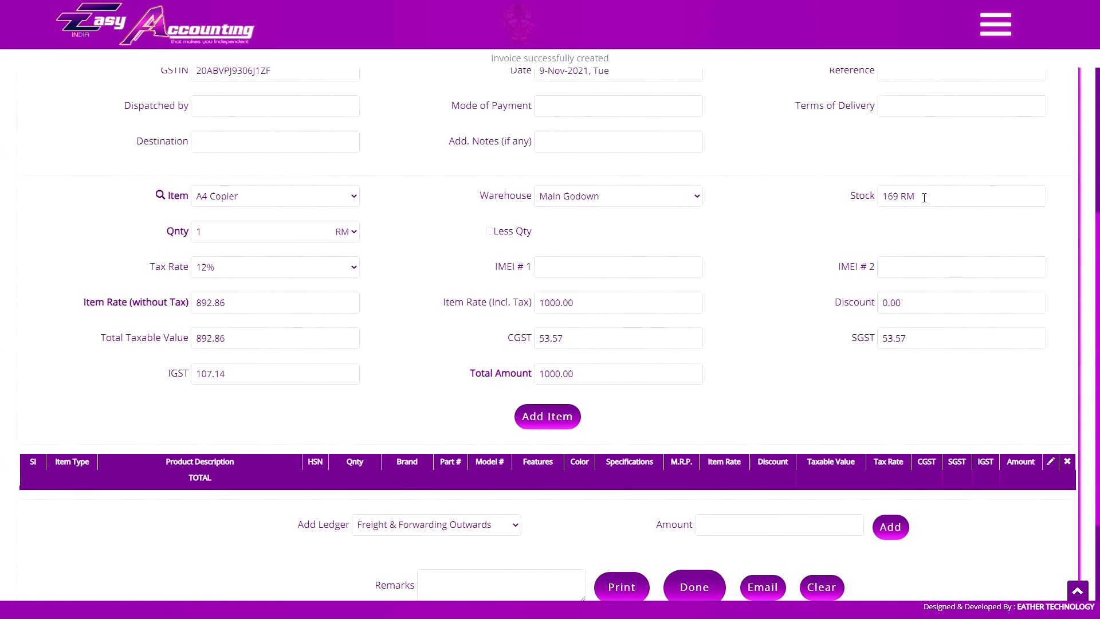
# Go to the List of Sales from the main menu.
pyautogui.click(994, 24)
pyautogui.scroll(8, 1016, 287)
pyautogui.click(1016, 397)
pyautogui.scroll(-3, 671, 279)
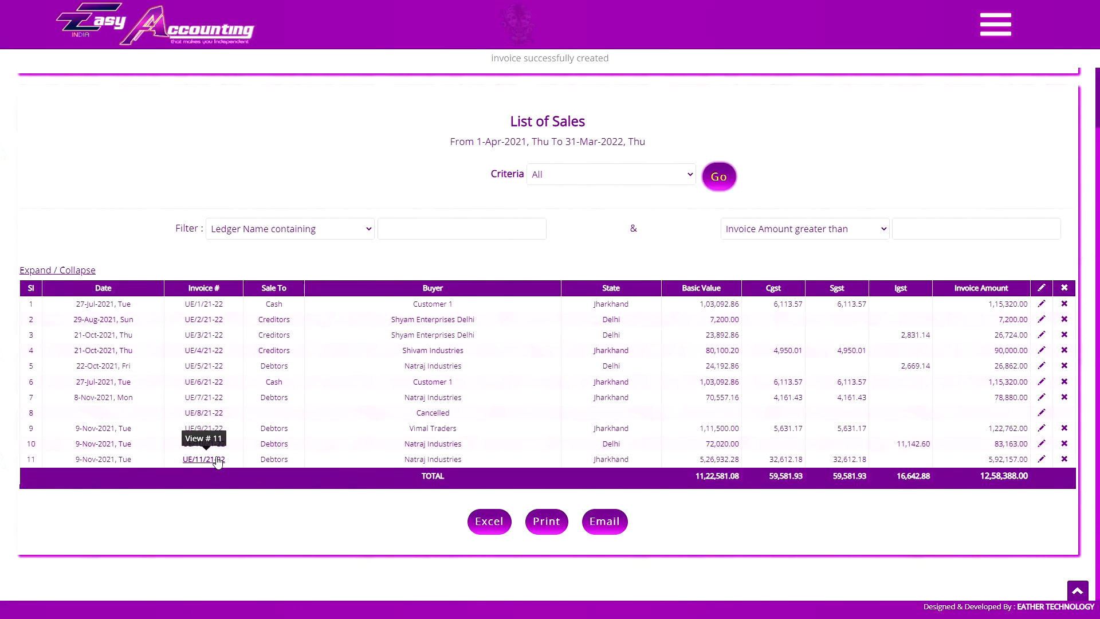
# Review invoice UE/11/21-22, showing eight challans and 4,47,157.00 due, then close it.
pyautogui.click(217, 430)
pyautogui.scroll(-6, 565, 342)
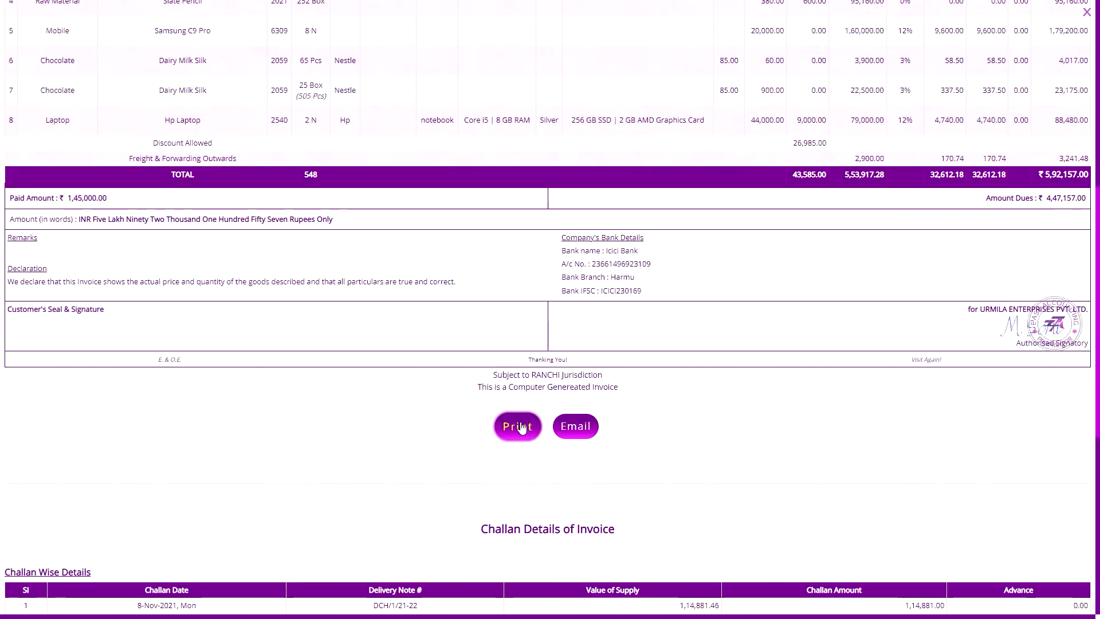
pyautogui.scroll(1, 543, 486)
pyautogui.scroll(-1, 547, 513)
pyautogui.scroll(1, 529, 542)
pyautogui.scroll(-2, 544, 522)
pyautogui.scroll(1, 570, 493)
pyautogui.scroll(-7, 570, 491)
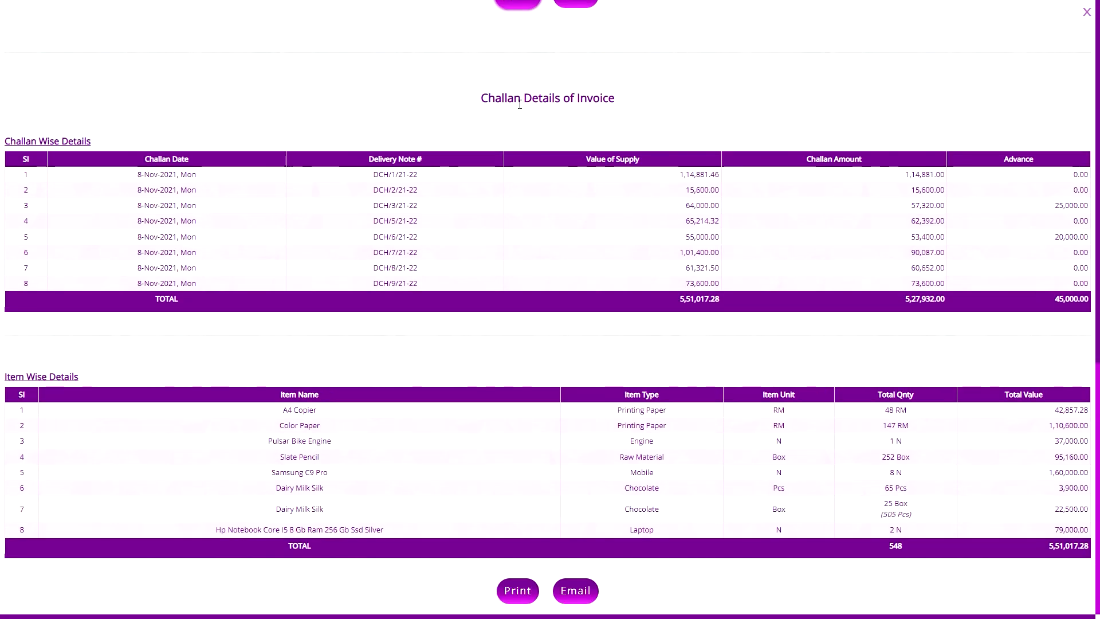
pyautogui.click(522, 590)
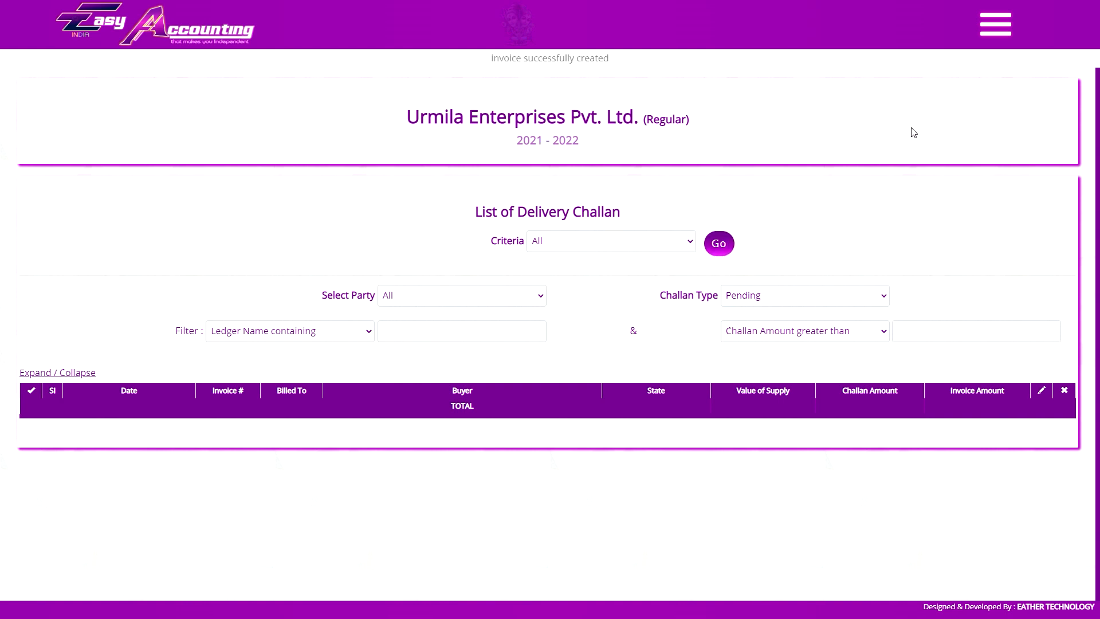
# Go to the Receipt Challan list from the main menu.
pyautogui.click(996, 25)
pyautogui.click(996, 25)
pyautogui.click(751, 301)
pyautogui.click(753, 303)
pyautogui.click(995, 24)
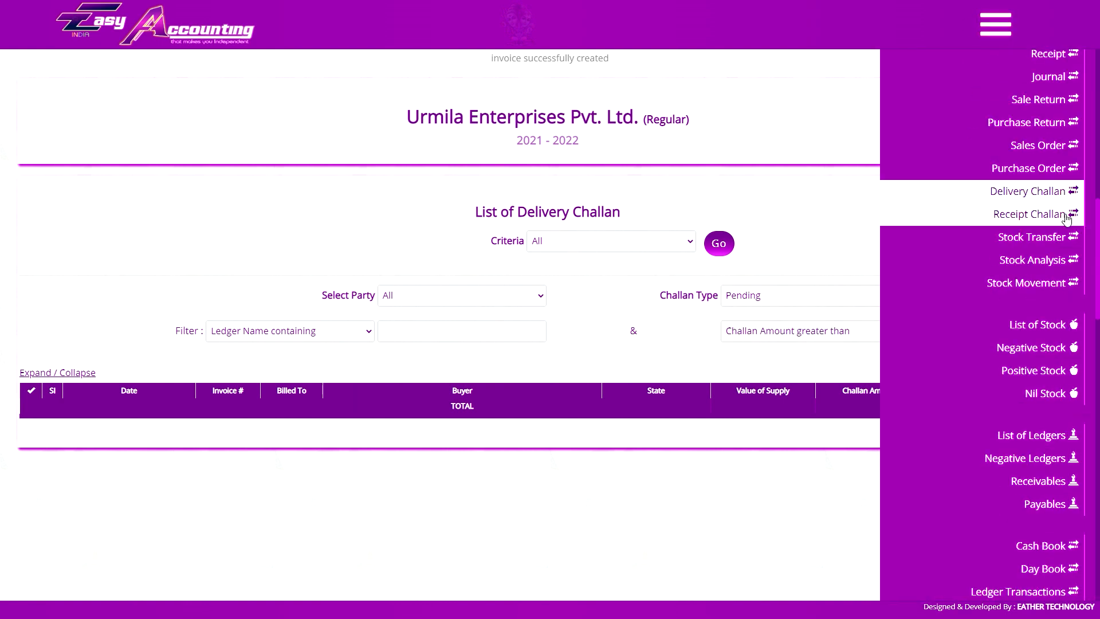
pyautogui.click(1065, 215)
# Open the home page and bring up the Application Request form.
pyautogui.click(758, 296)
pyautogui.click(759, 320)
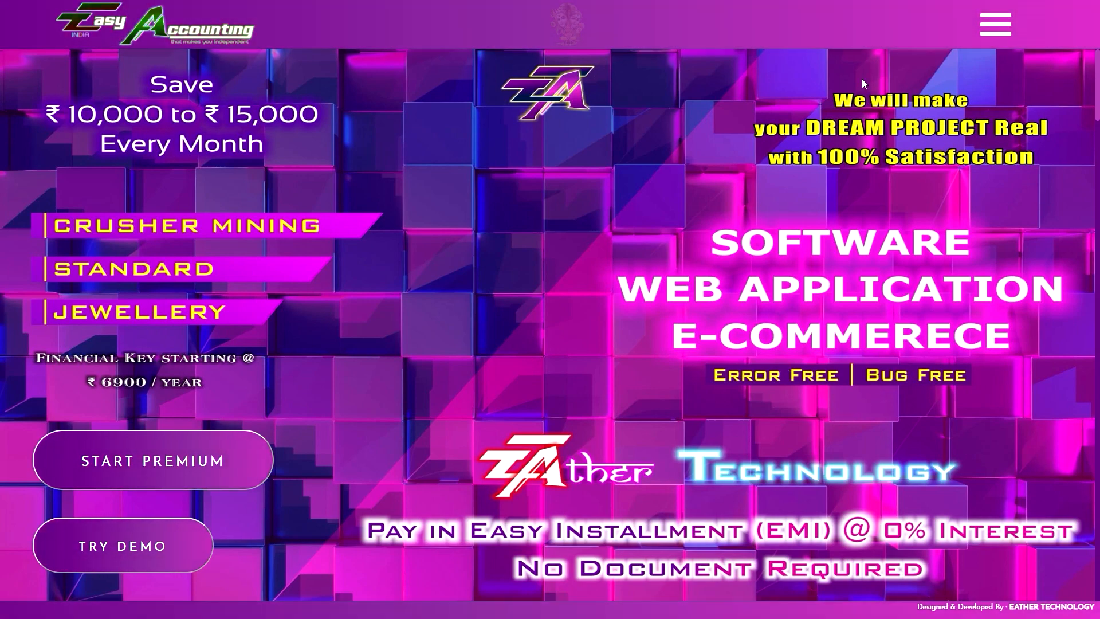
pyautogui.click(995, 24)
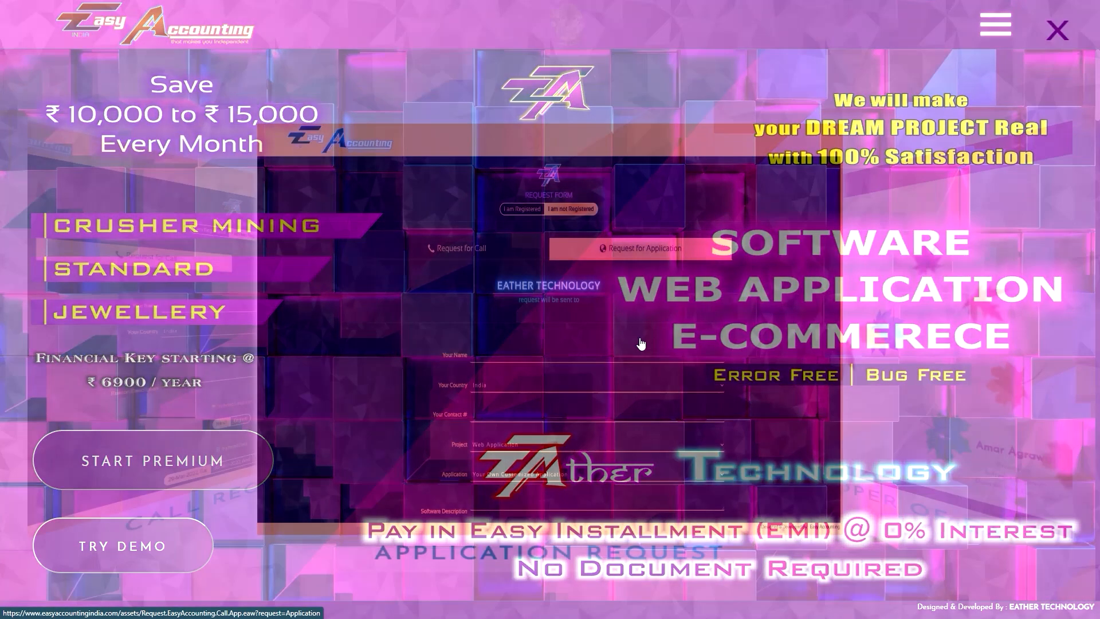